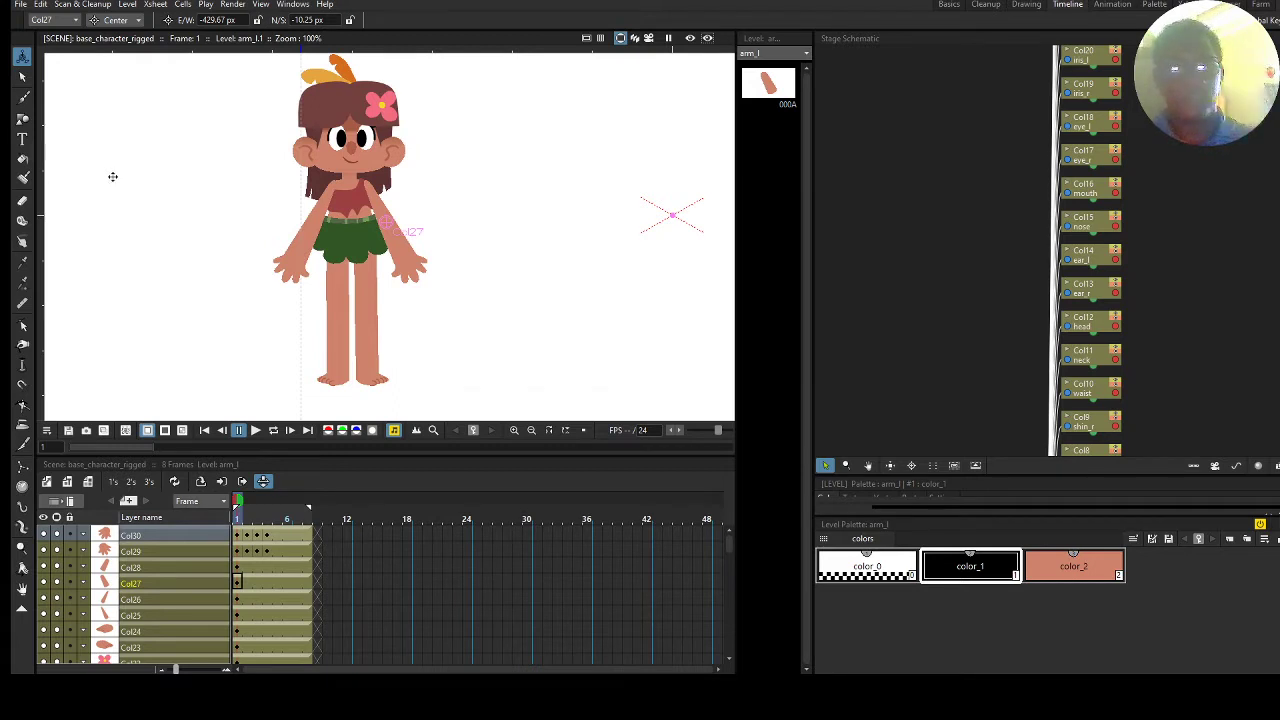
Reorder the layers so both foot layers sit beneath the thigh layers and the torso layer sits directly above the waist layer.
scroll(846, 143, right, 3)
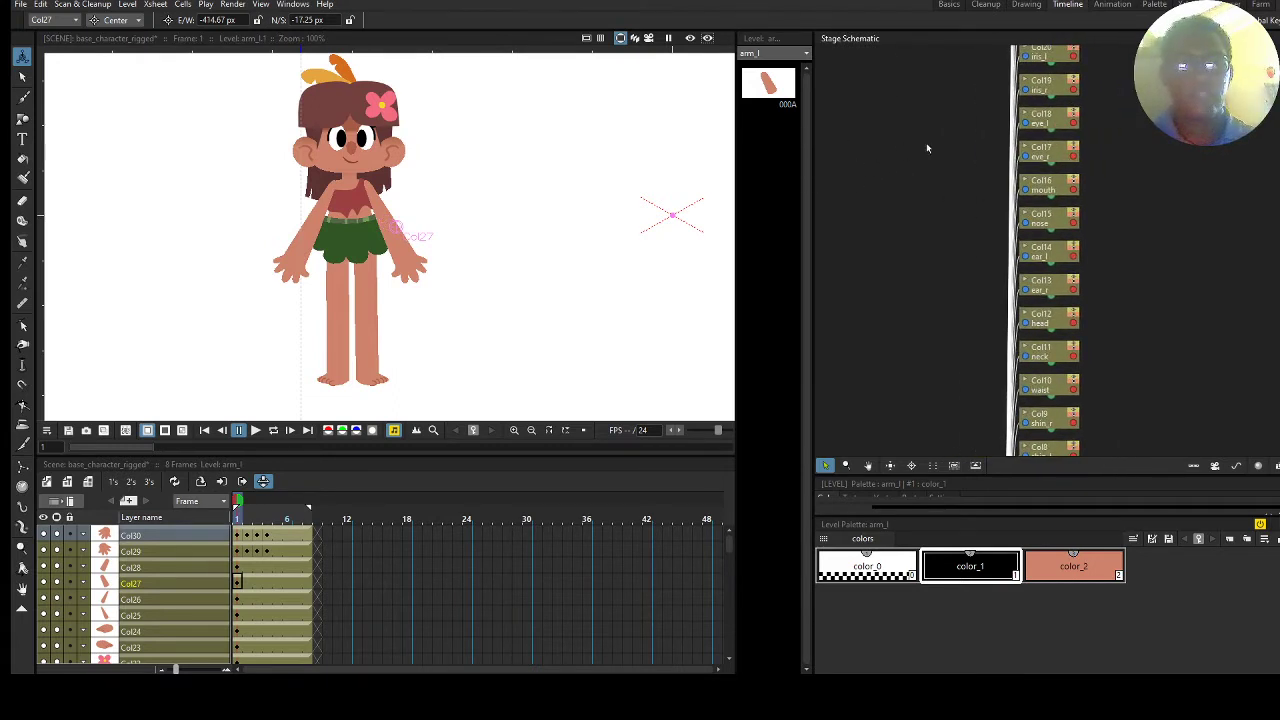
scroll(910, 208, down, 8)
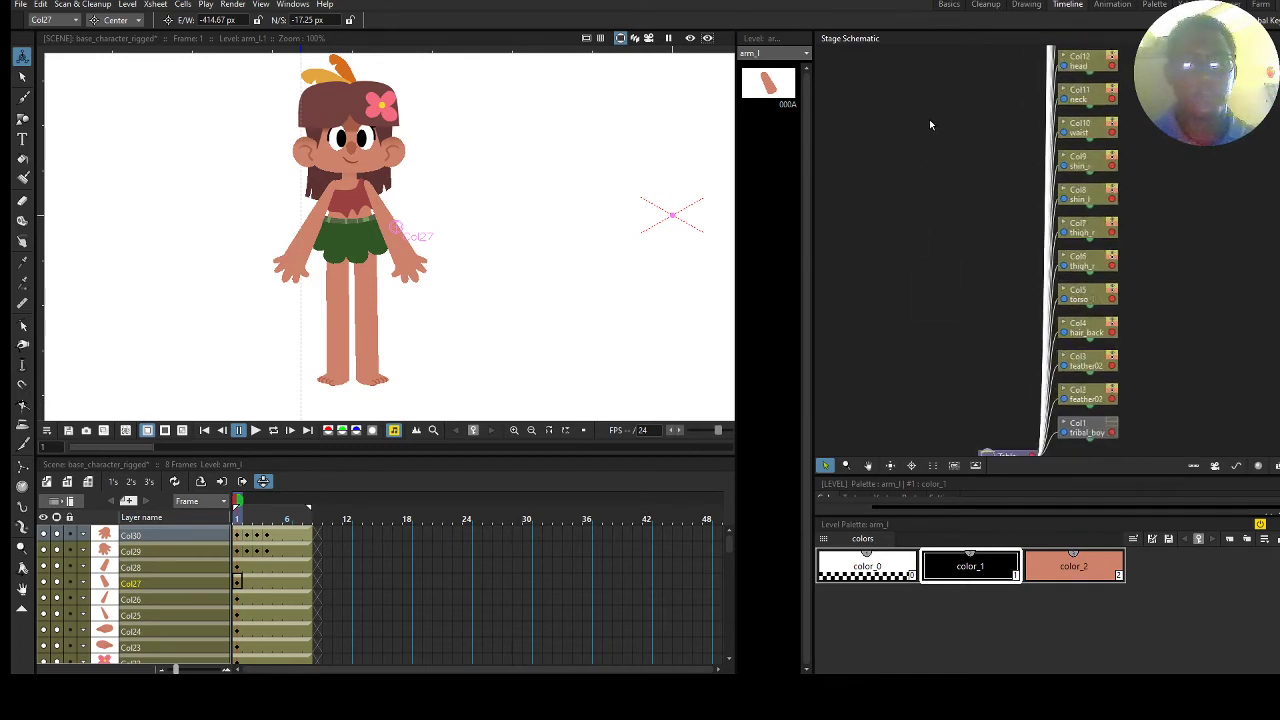
scroll(900, 195, down, 2)
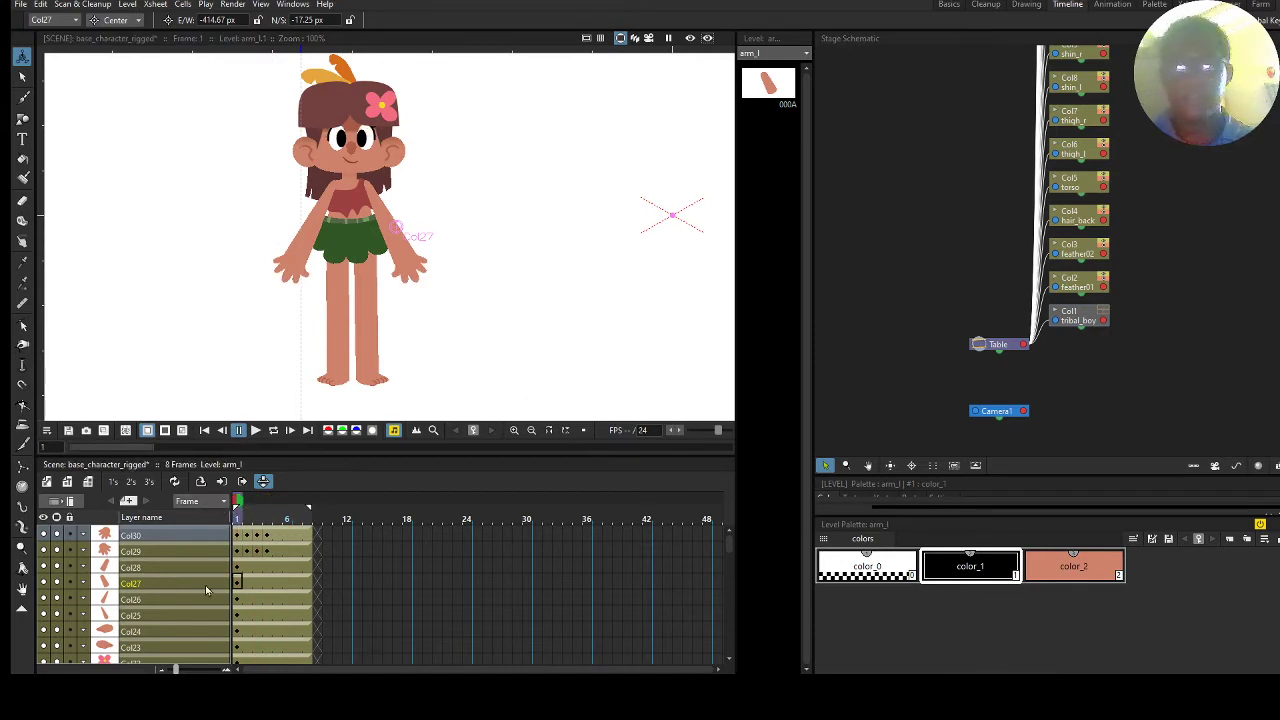
scroll(166, 560, down, 3)
scroll(160, 590, up, 1)
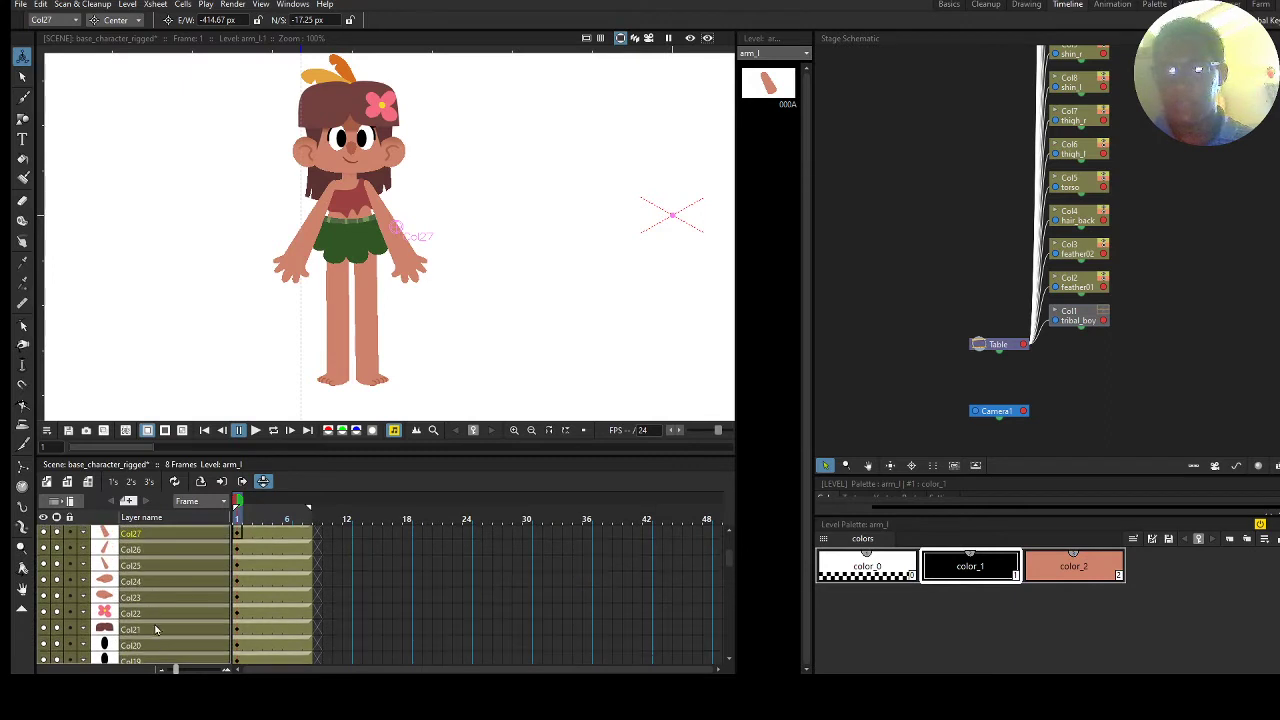
scroll(160, 610, down, 1)
click(154, 560)
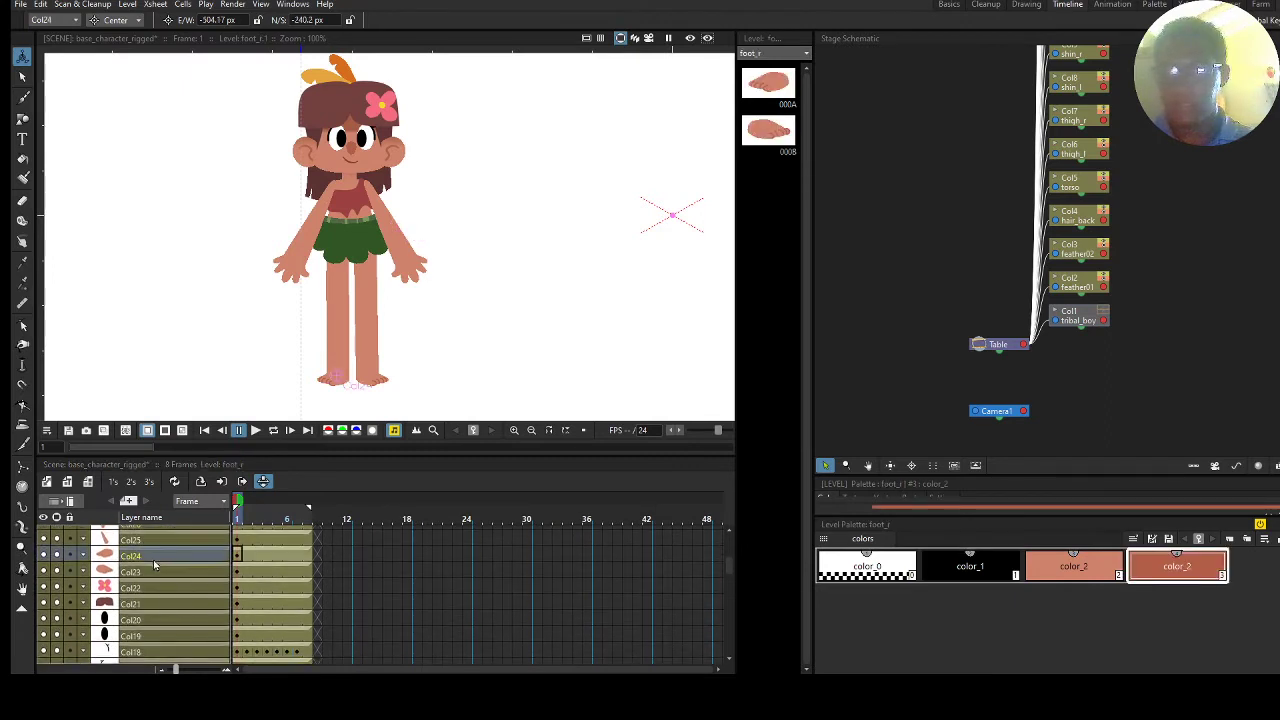
mouse_move(173, 548)
mouse_down()
mouse_move(176, 662)
mouse_move(179, 571)
mouse_up()
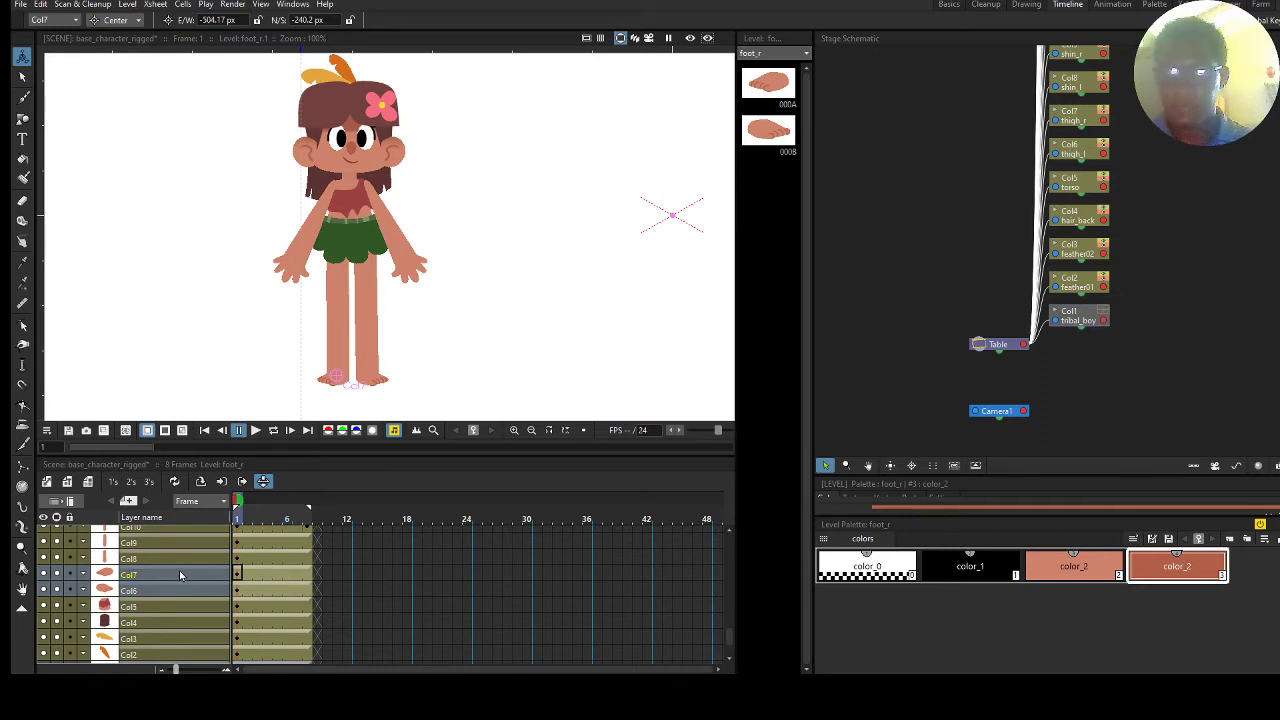
click(165, 606)
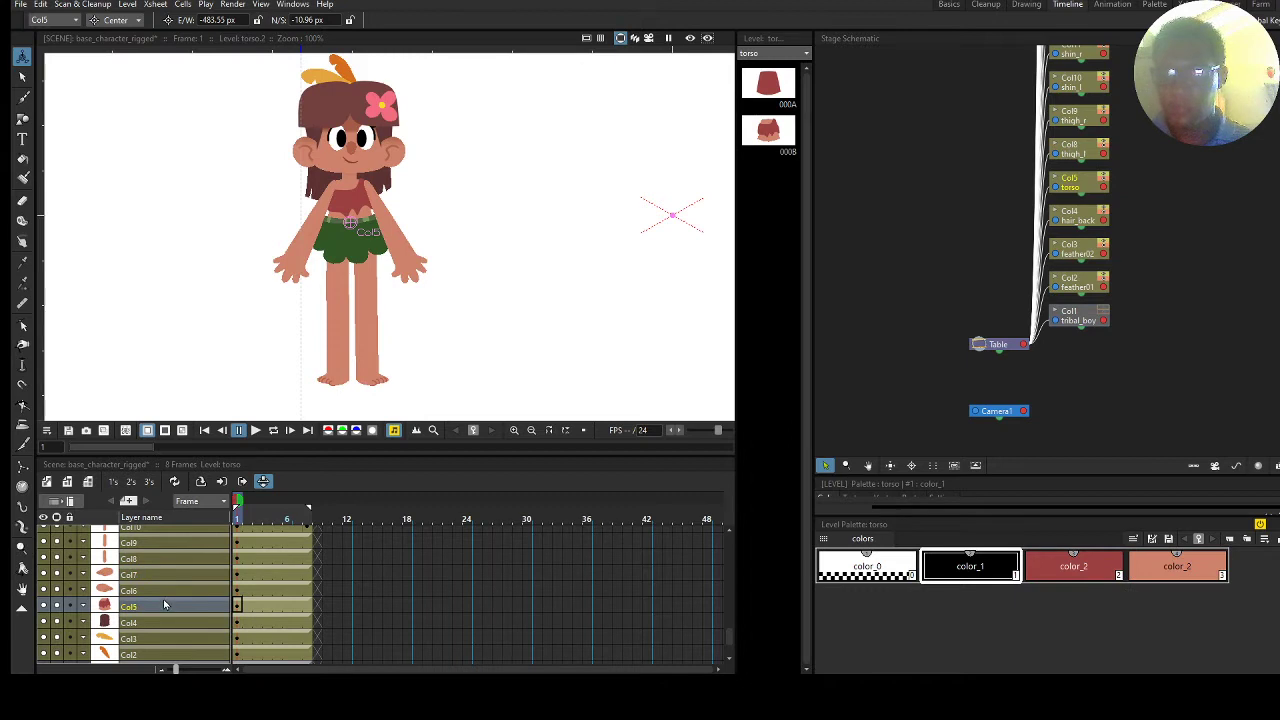
drag(165, 606, 172, 576)
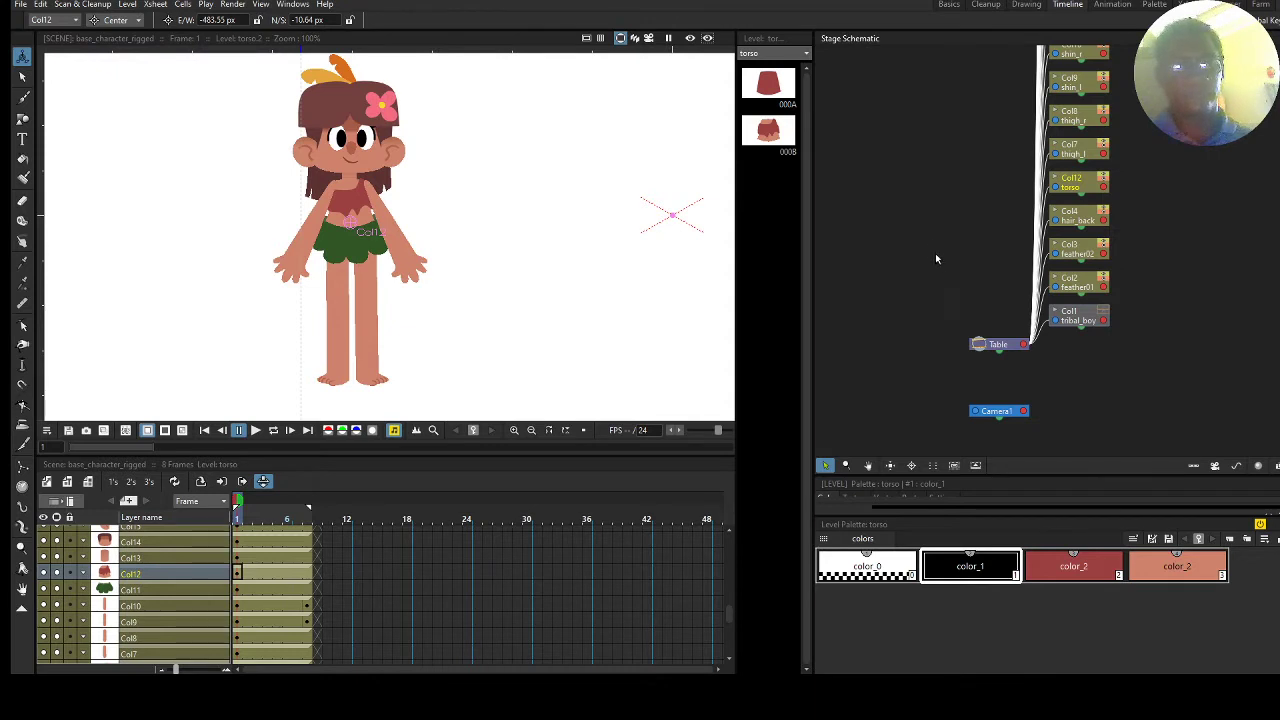
Locate the hand_r node in the stage schematic and examine the layer columns in the Animation workspace before returning to the Timeline workspace.
scroll(935, 258, right, 3)
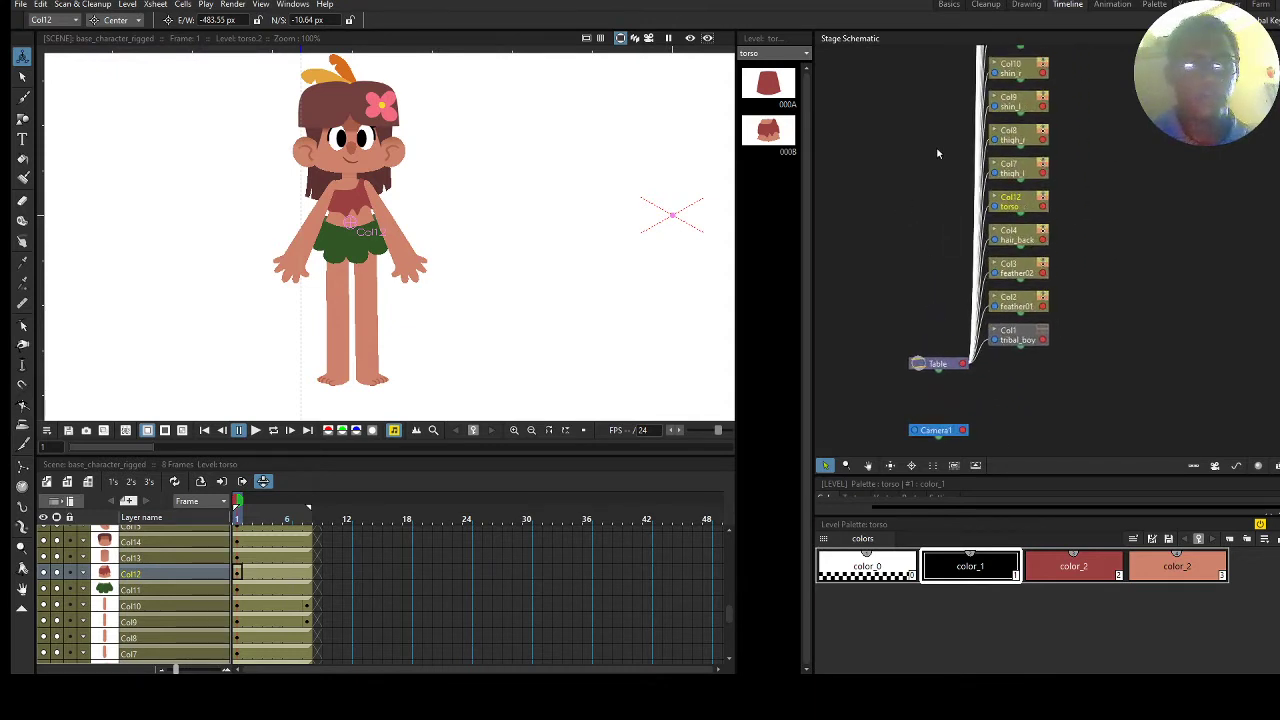
scroll(937, 153, up, 5)
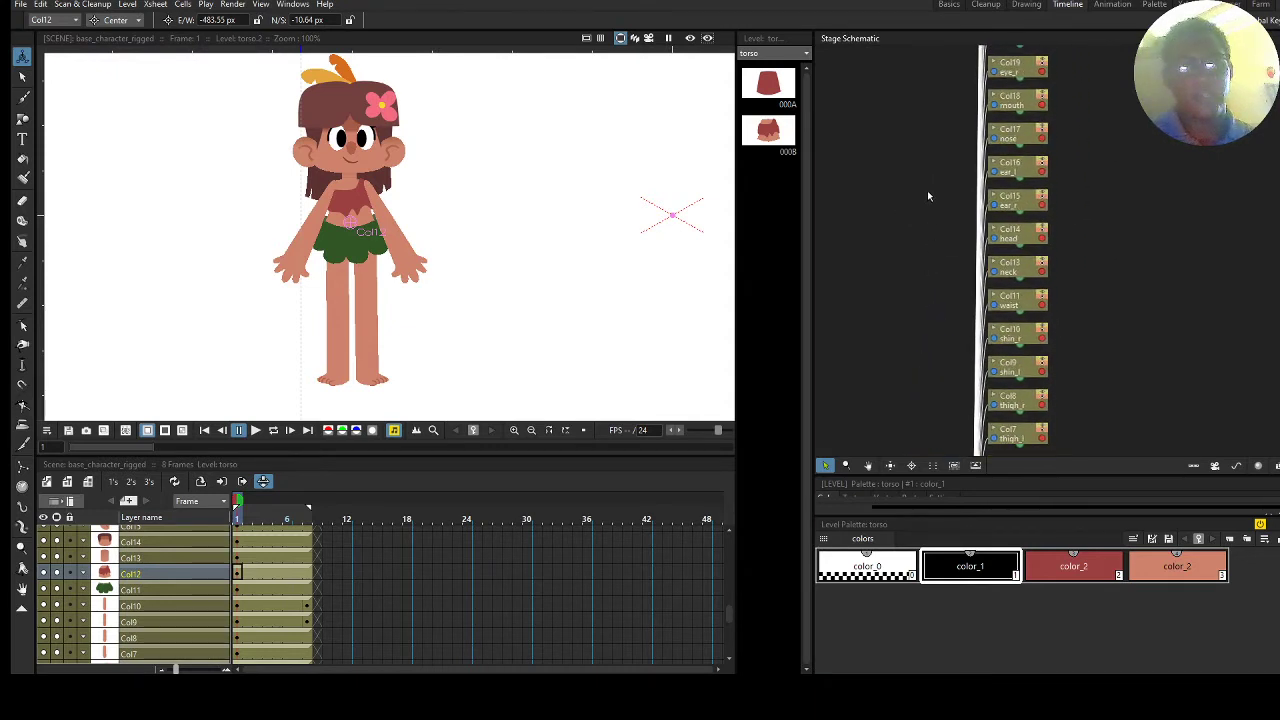
scroll(918, 230, up, 4)
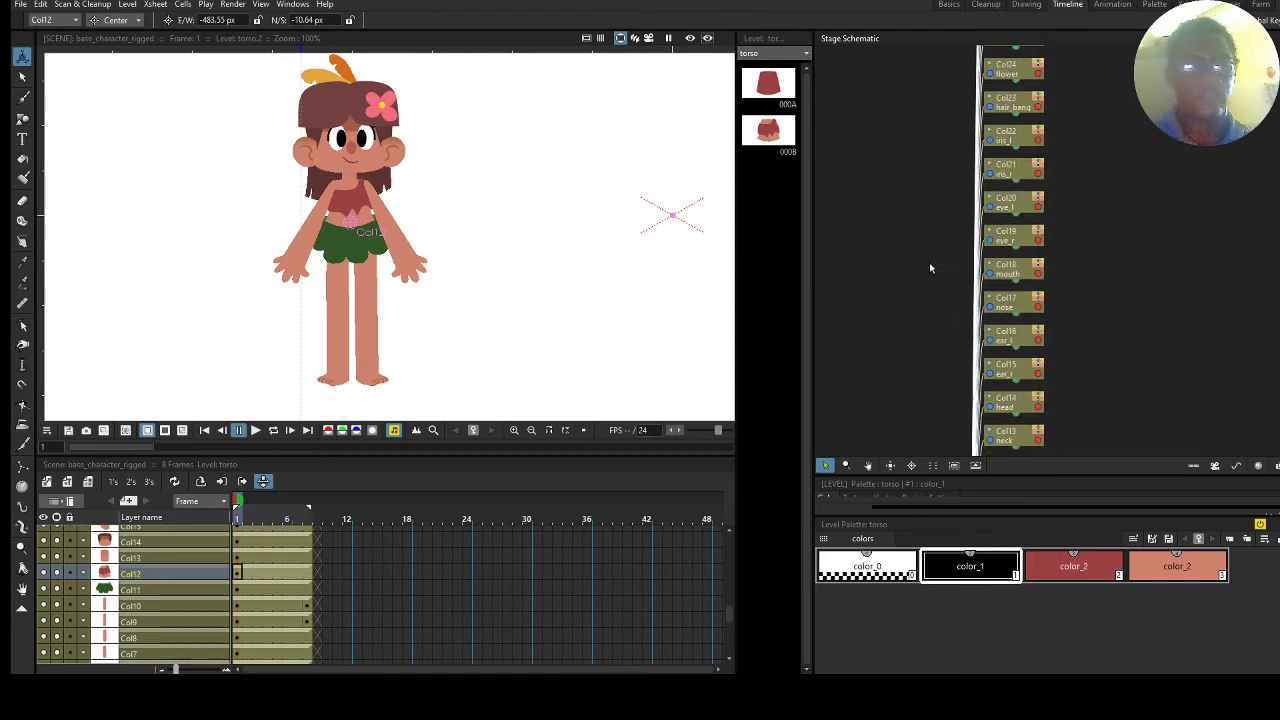
scroll(929, 241, up, 5)
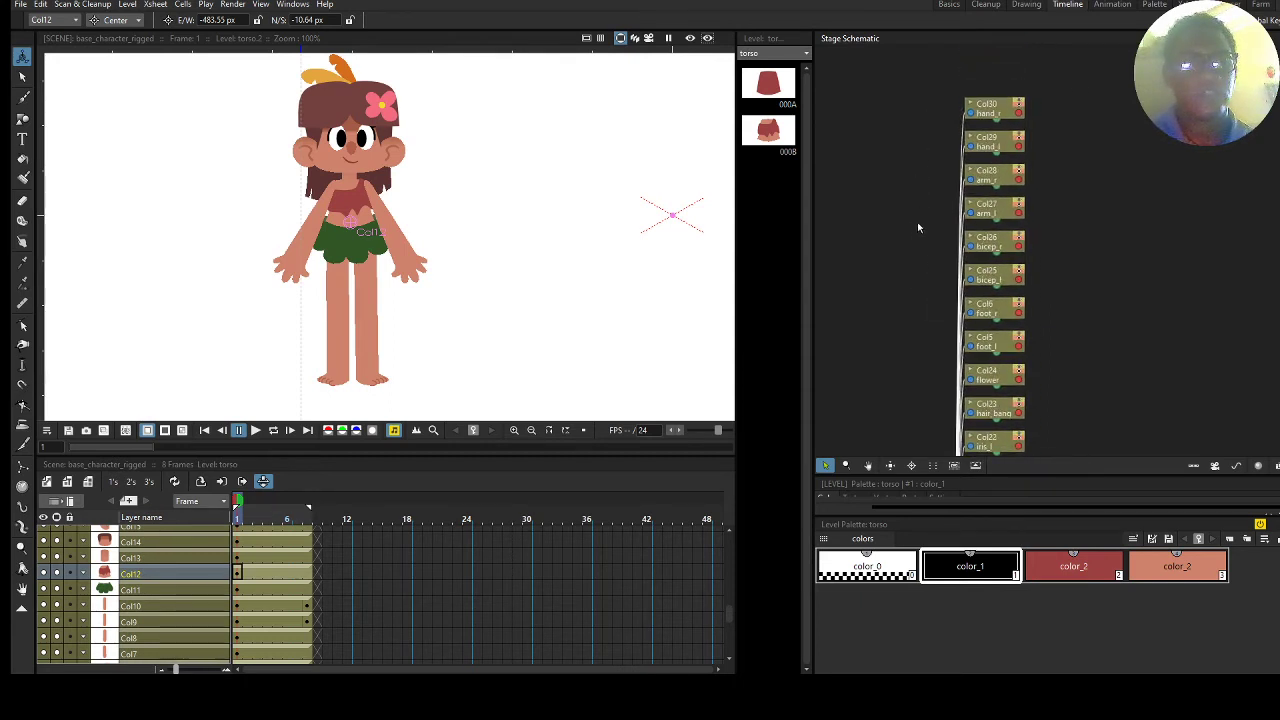
click(973, 113)
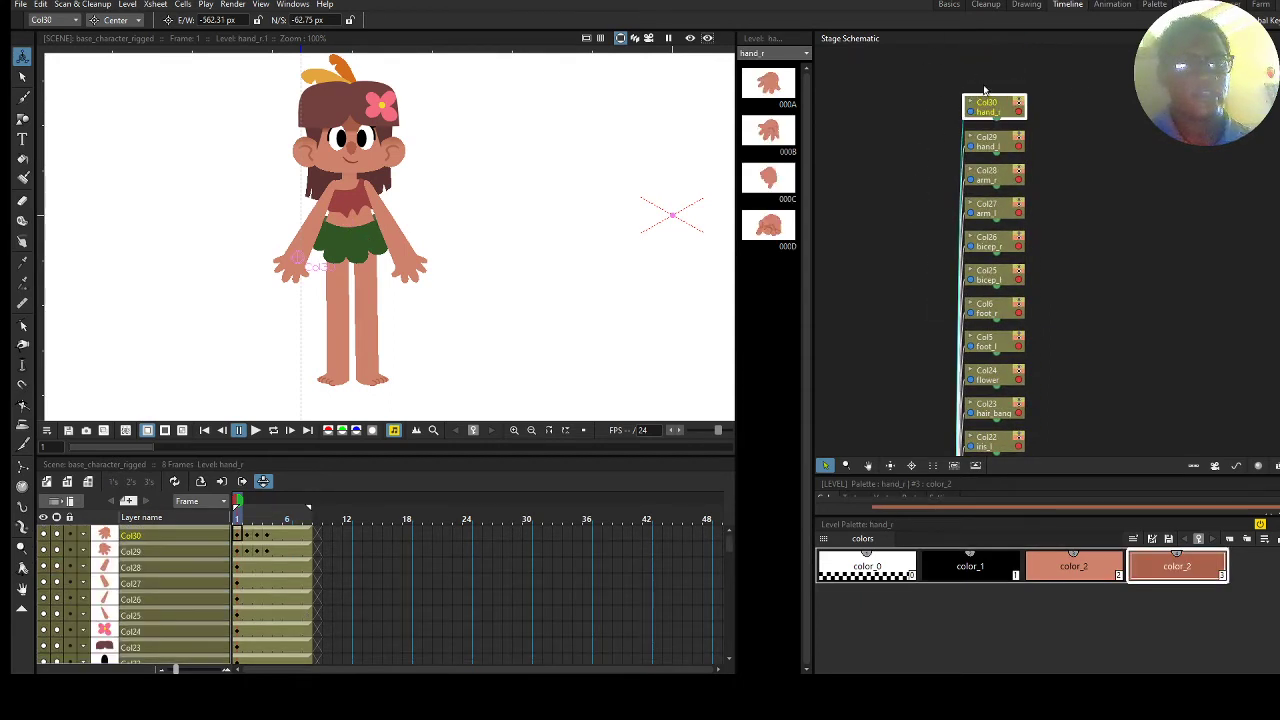
drag(994, 116, 993, 108)
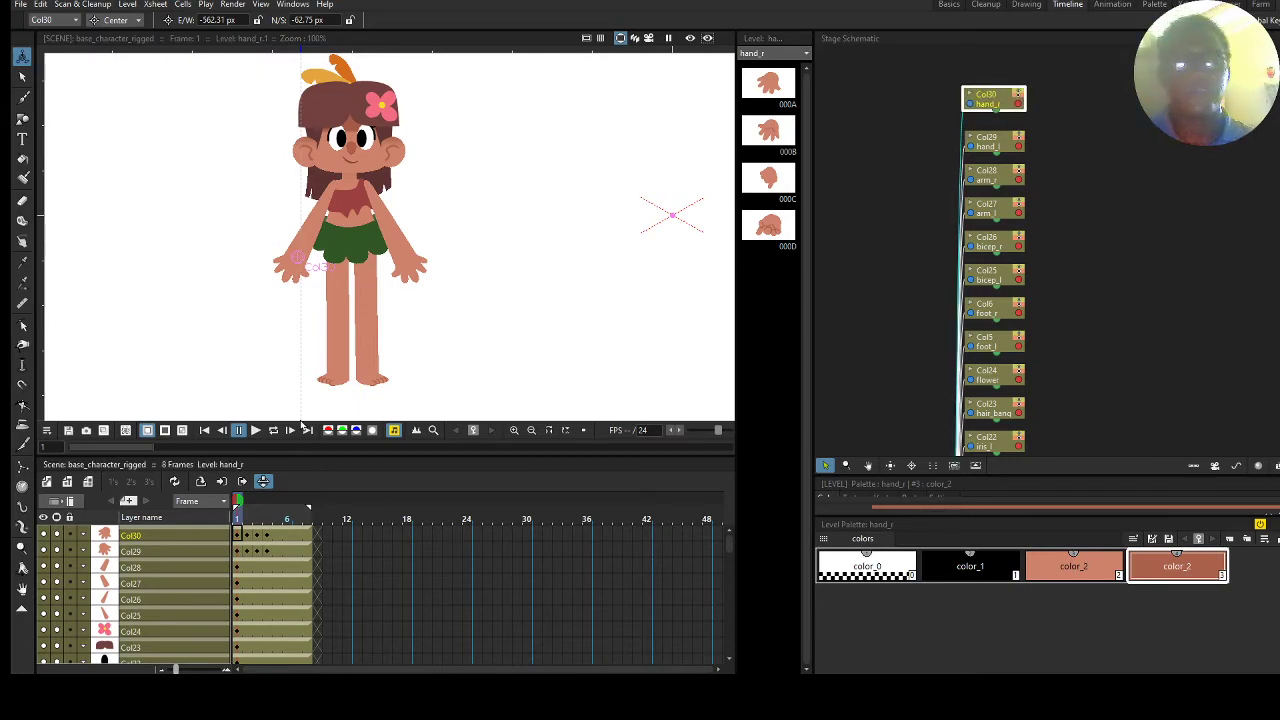
click(1112, 4)
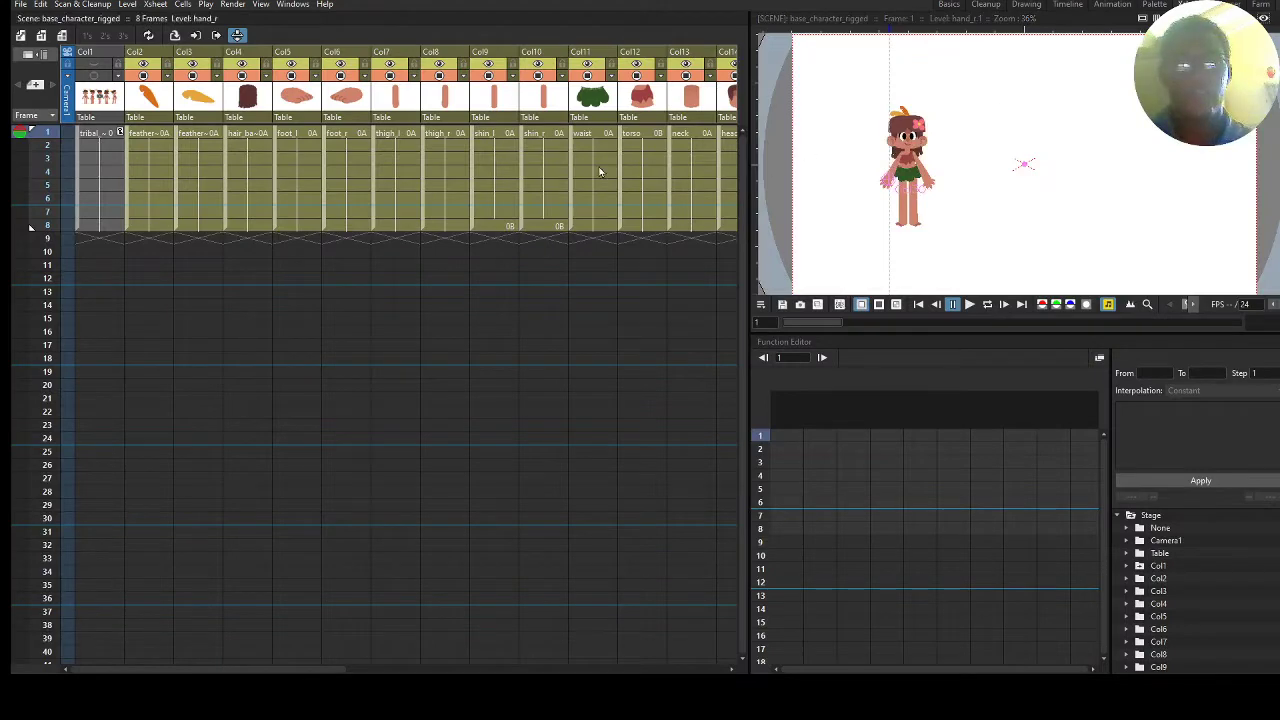
click(1068, 5)
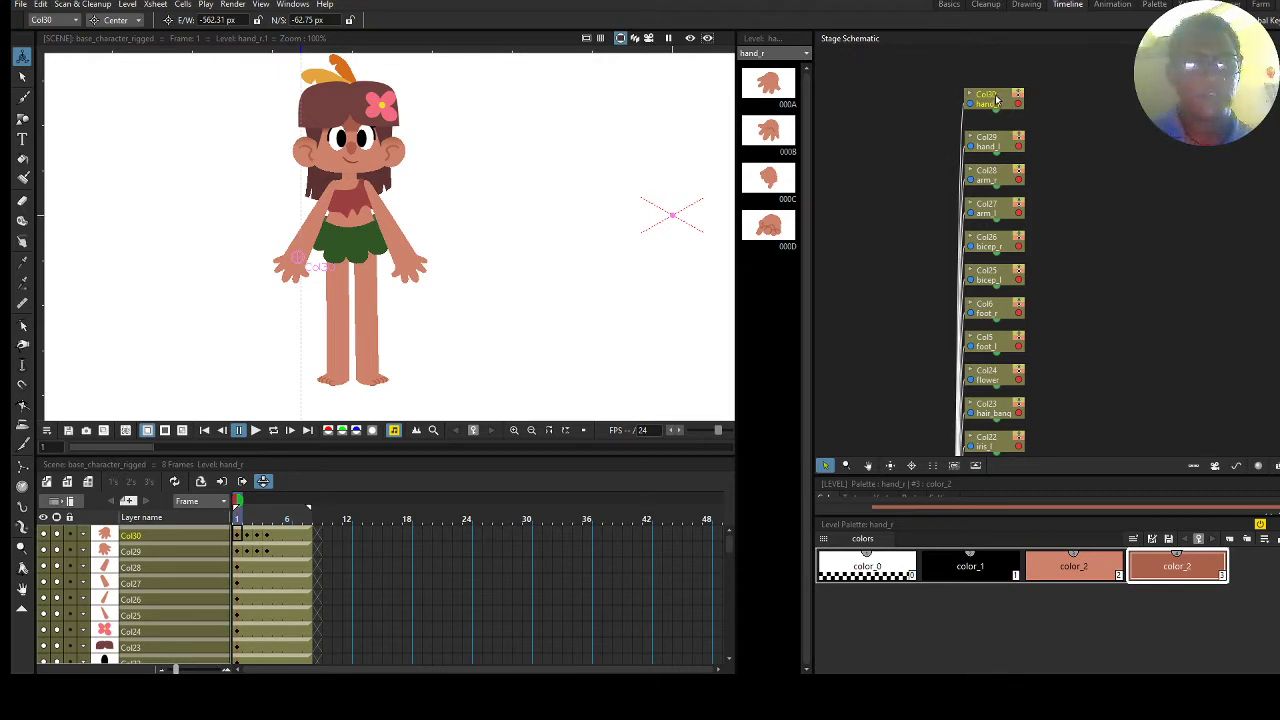
Arrange the hand_r, arm_r and bicep_r nodes in a horizontal row above the schematic's column, ordered bicep_r, arm_r, hand_r.
drag(1000, 102, 1117, 98)
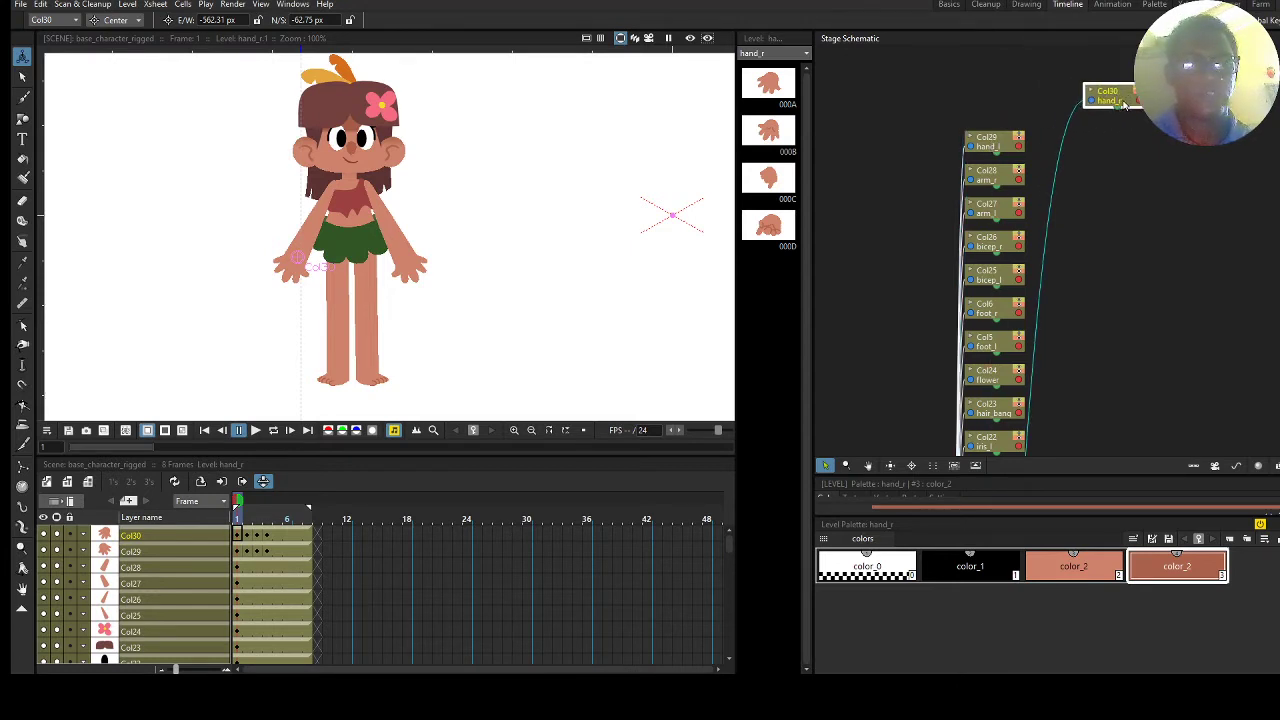
drag(1114, 103, 1128, 96)
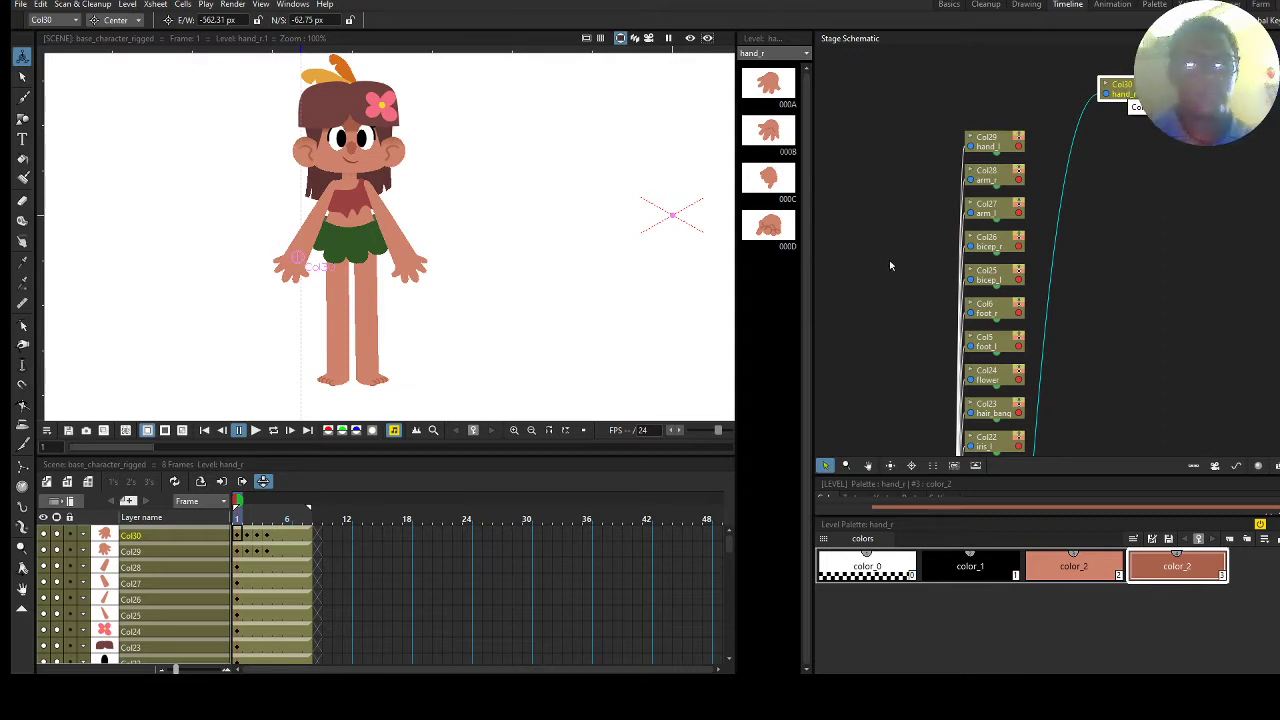
drag(998, 175, 1096, 88)
click(988, 209)
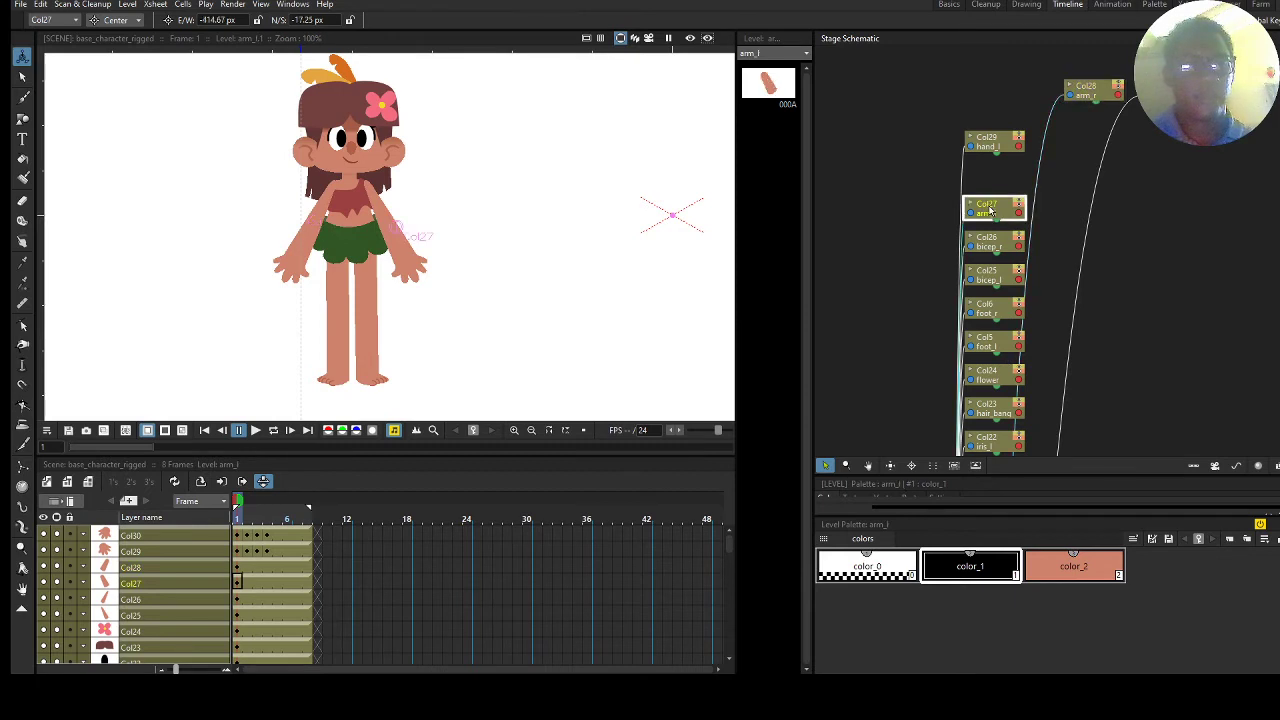
drag(996, 246, 1000, 99)
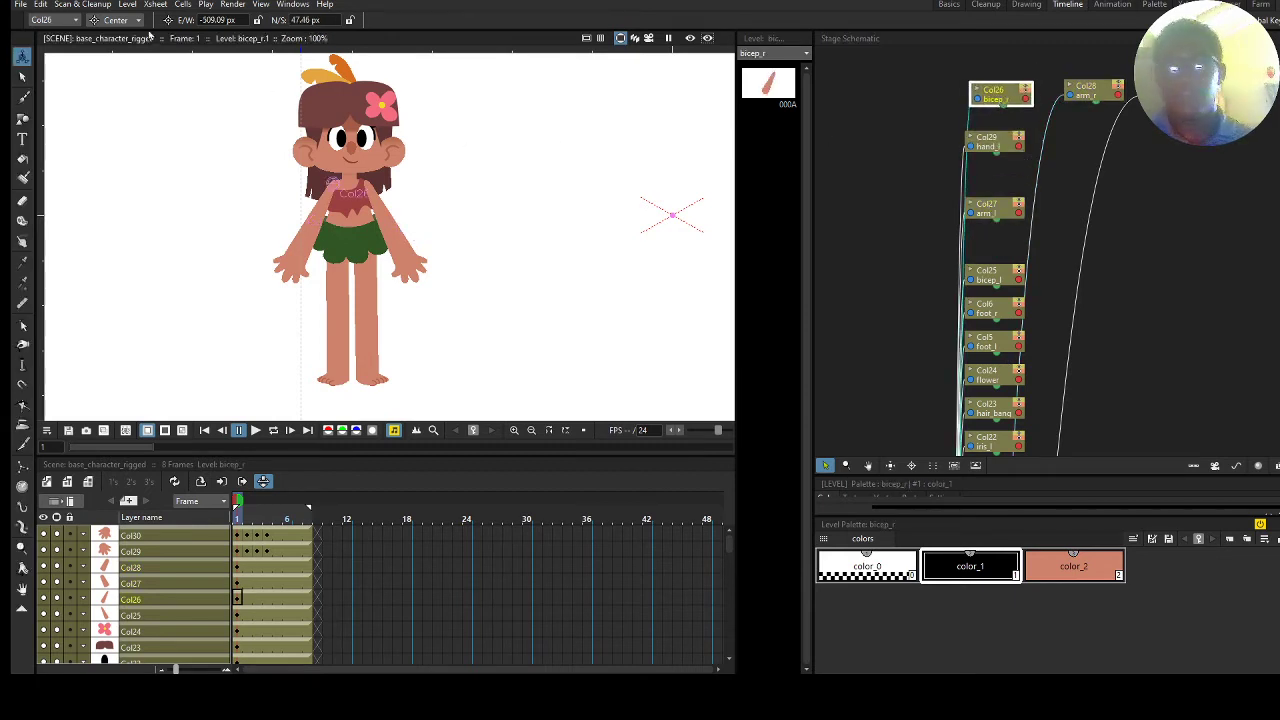
Try rotating the unlinked parts individually: bicep_r to about -40°, arm_r to about -79° and hand_r to about -53°.
click(115, 20)
click(108, 48)
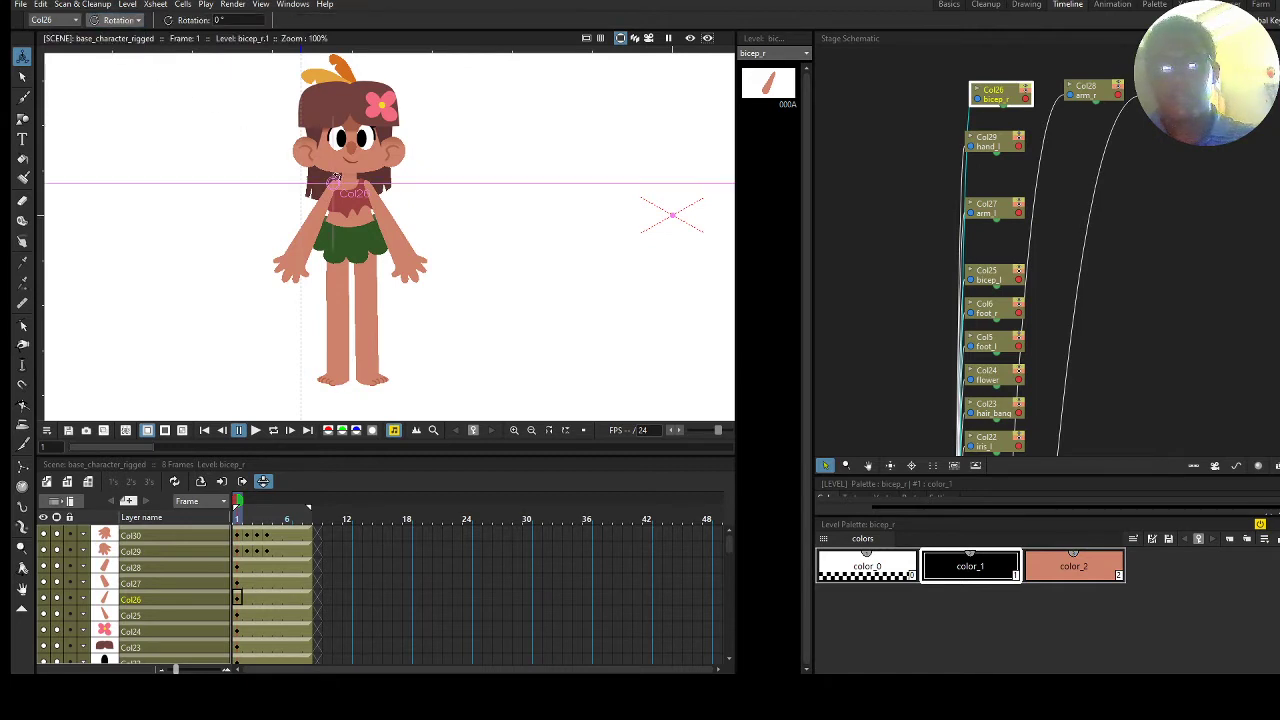
drag(406, 177, 430, 262)
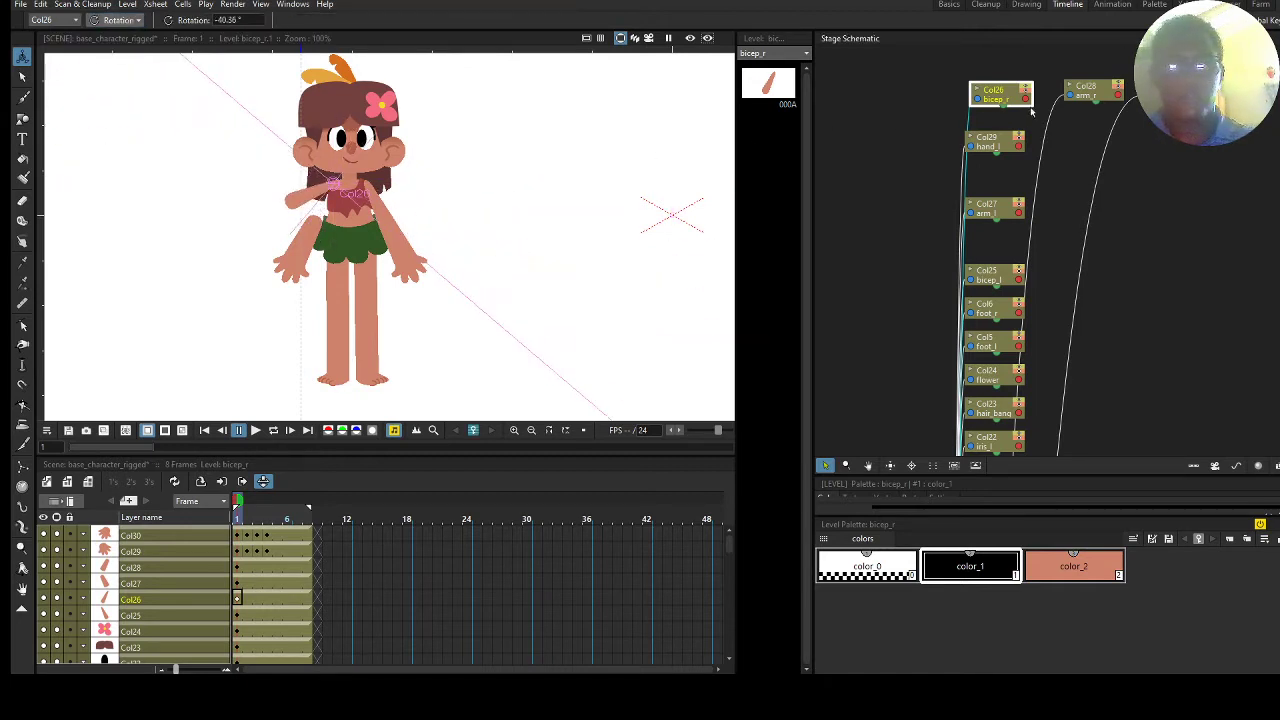
click(1077, 92)
drag(431, 194, 357, 309)
click(291, 263)
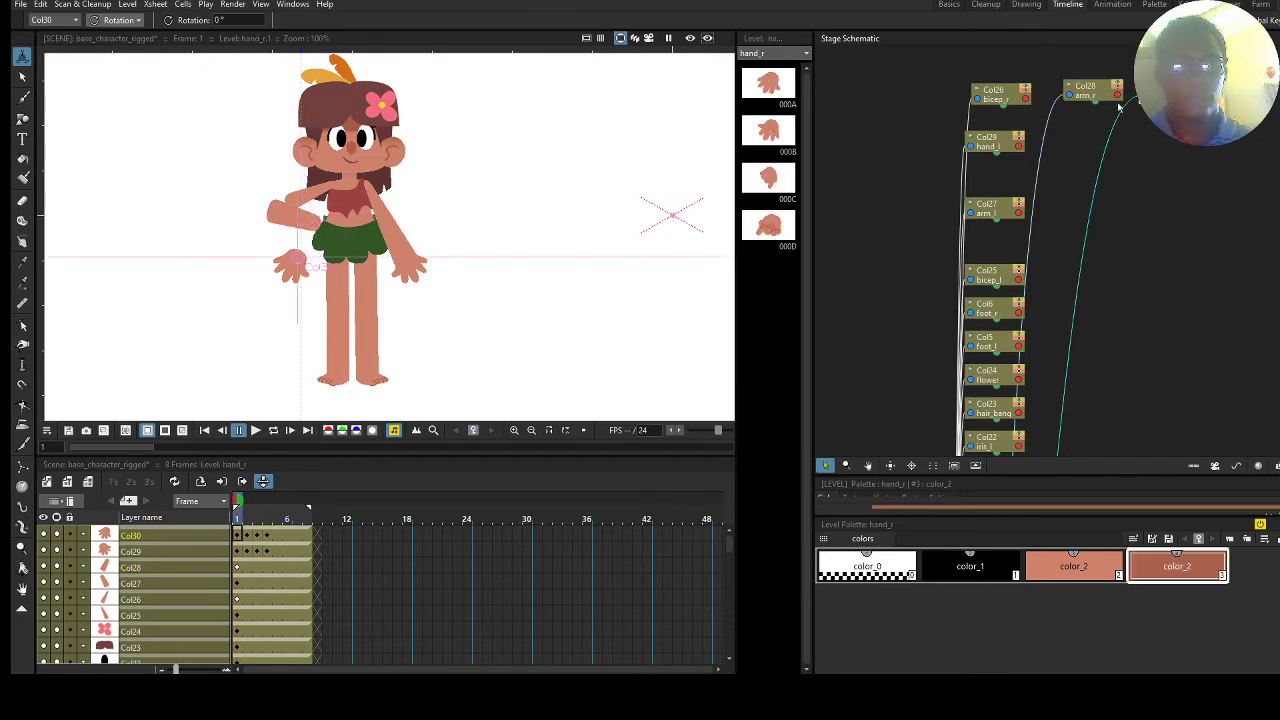
drag(467, 198, 432, 349)
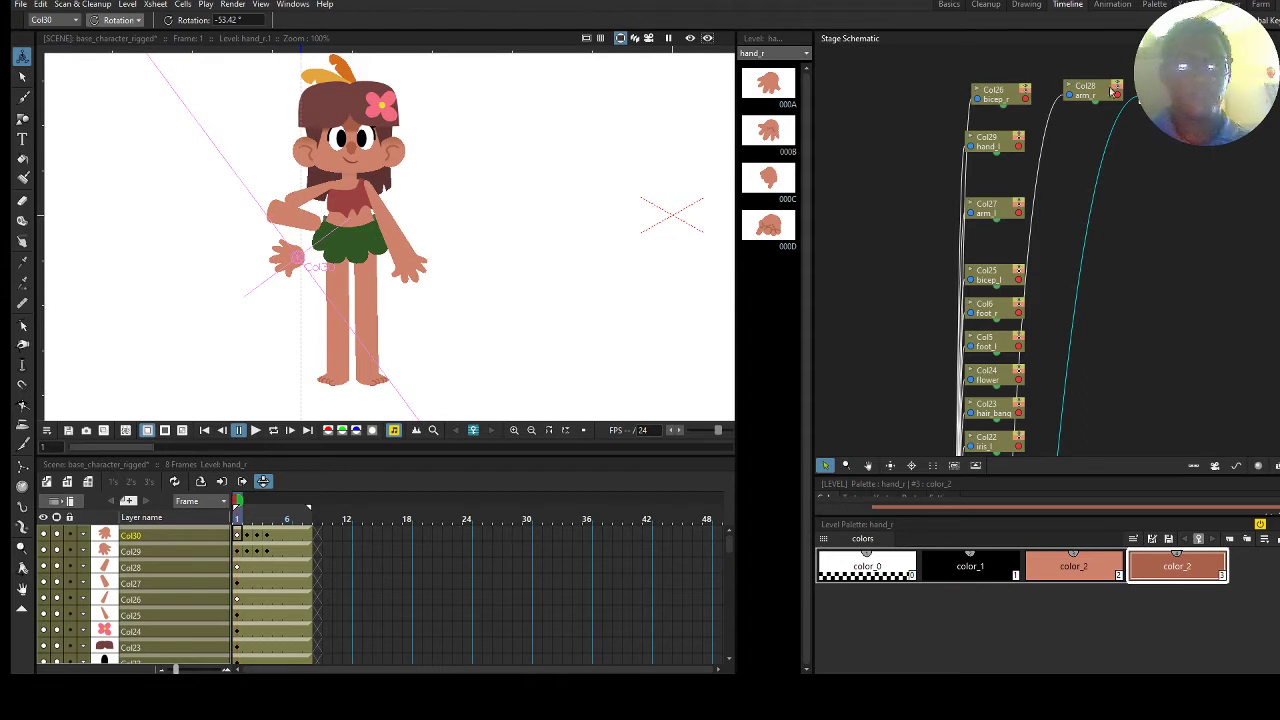
Parent arm_r to bicep_r and hand_r to arm_r by linking their nodes in the stage schematic.
click(1085, 91)
click(289, 258)
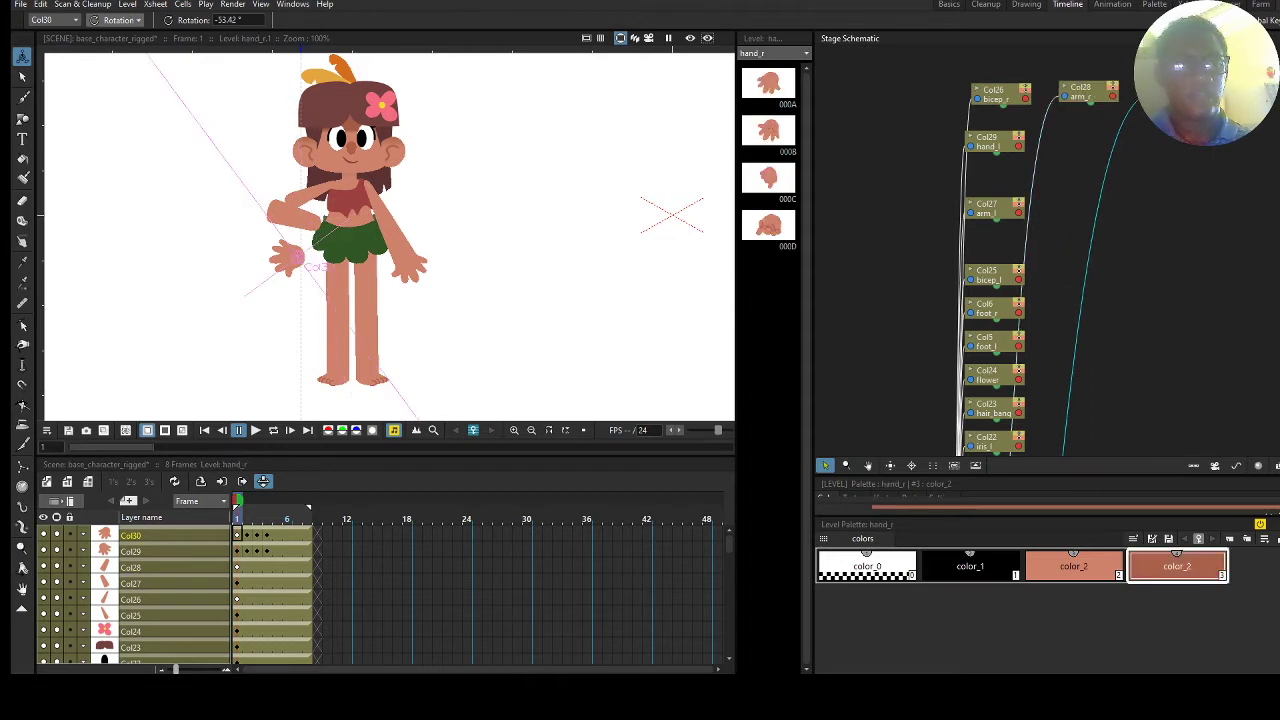
click(1028, 96)
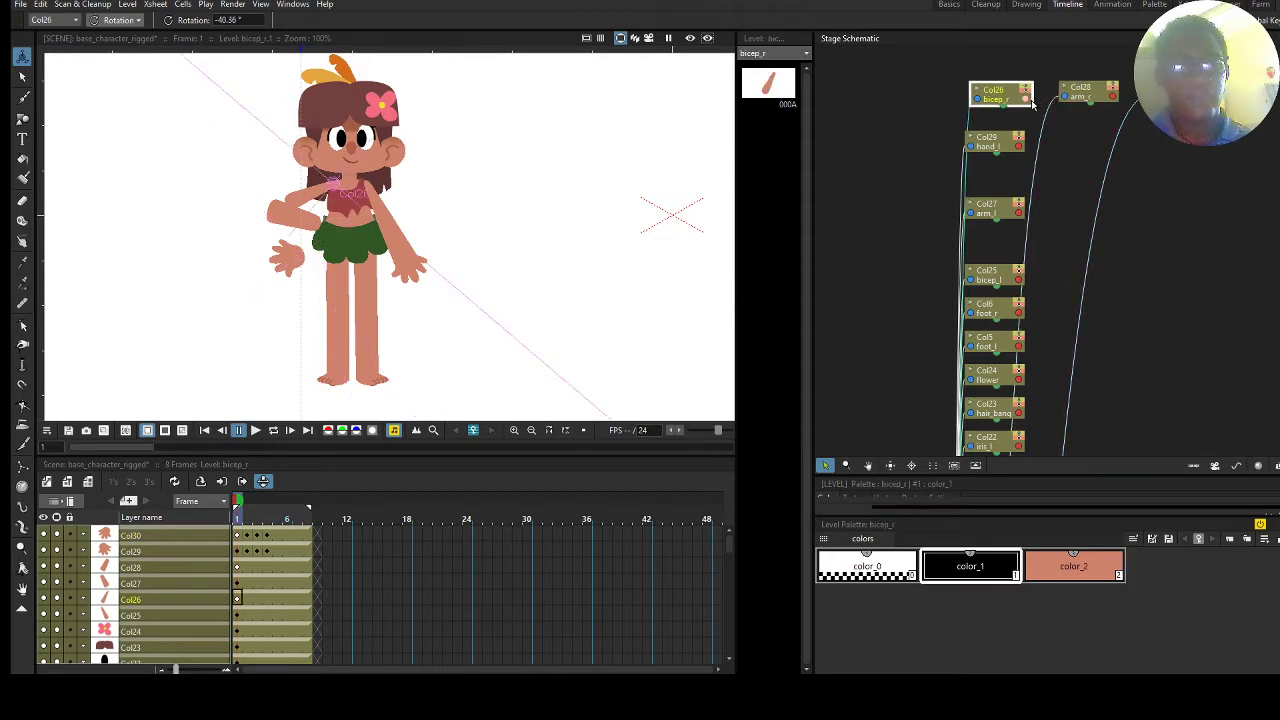
drag(1031, 104, 999, 98)
key(ctrl+z)
click(1072, 97)
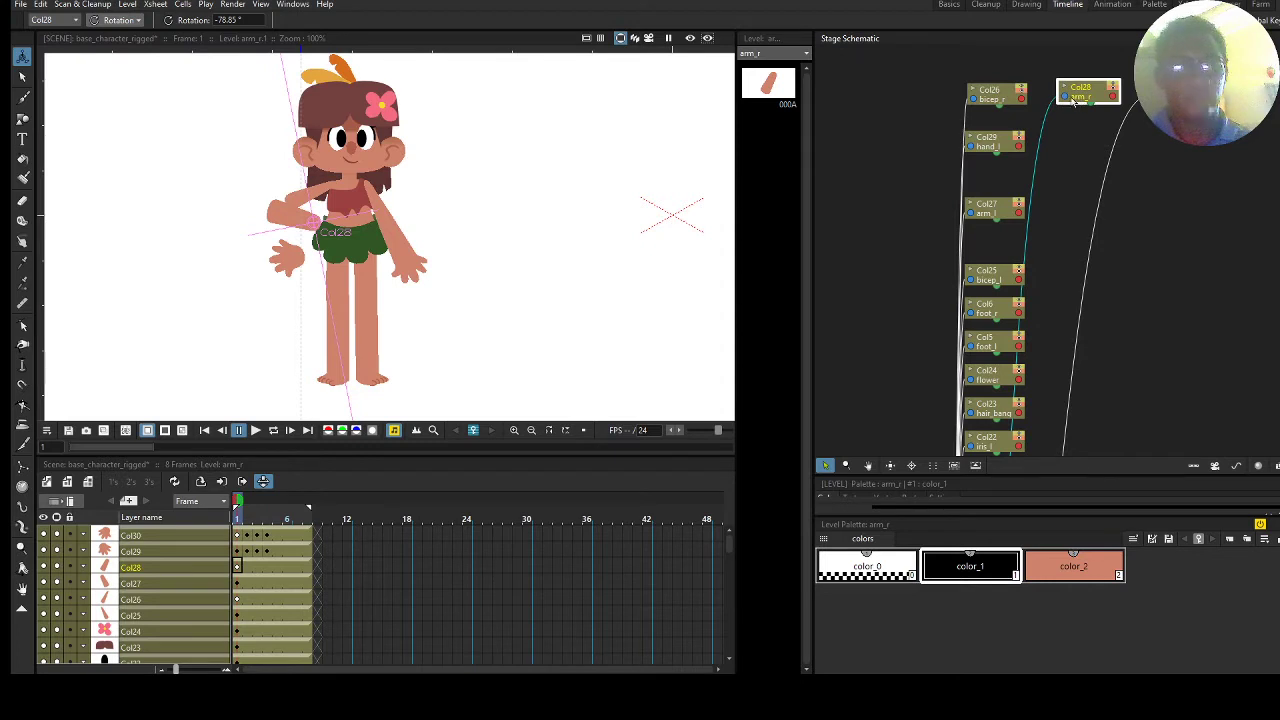
drag(1024, 100, 1066, 97)
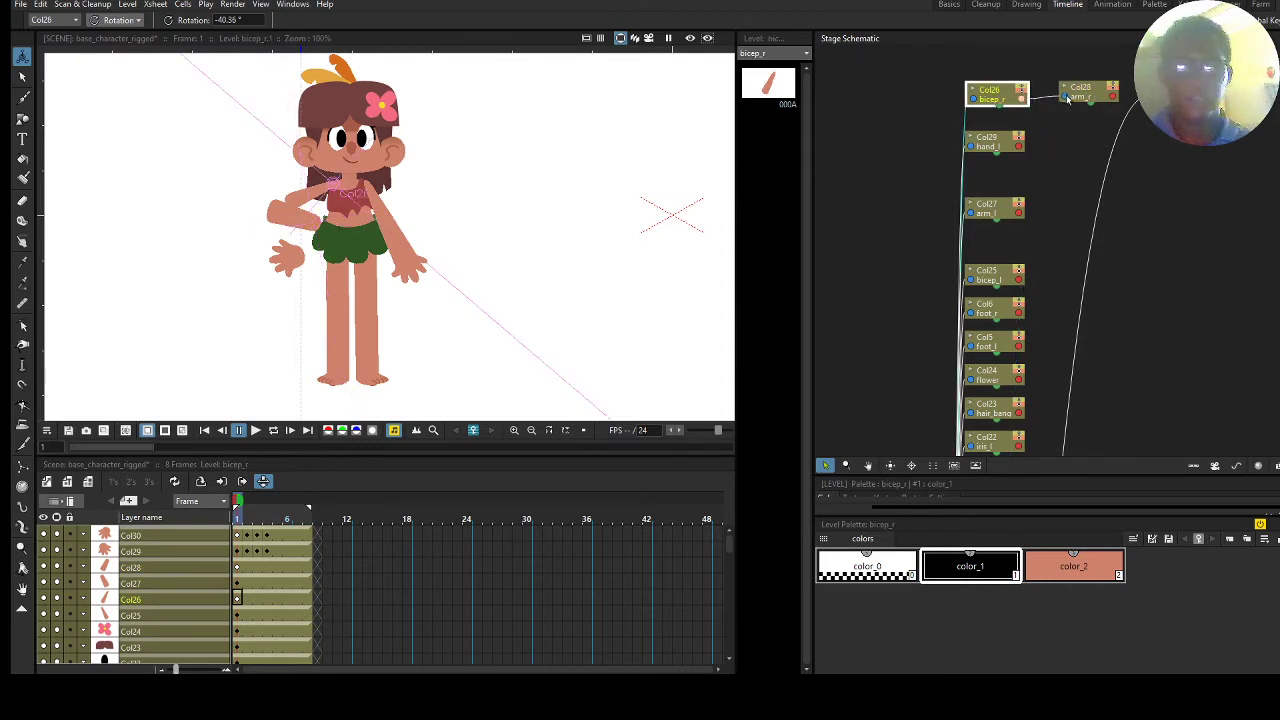
click(292, 200)
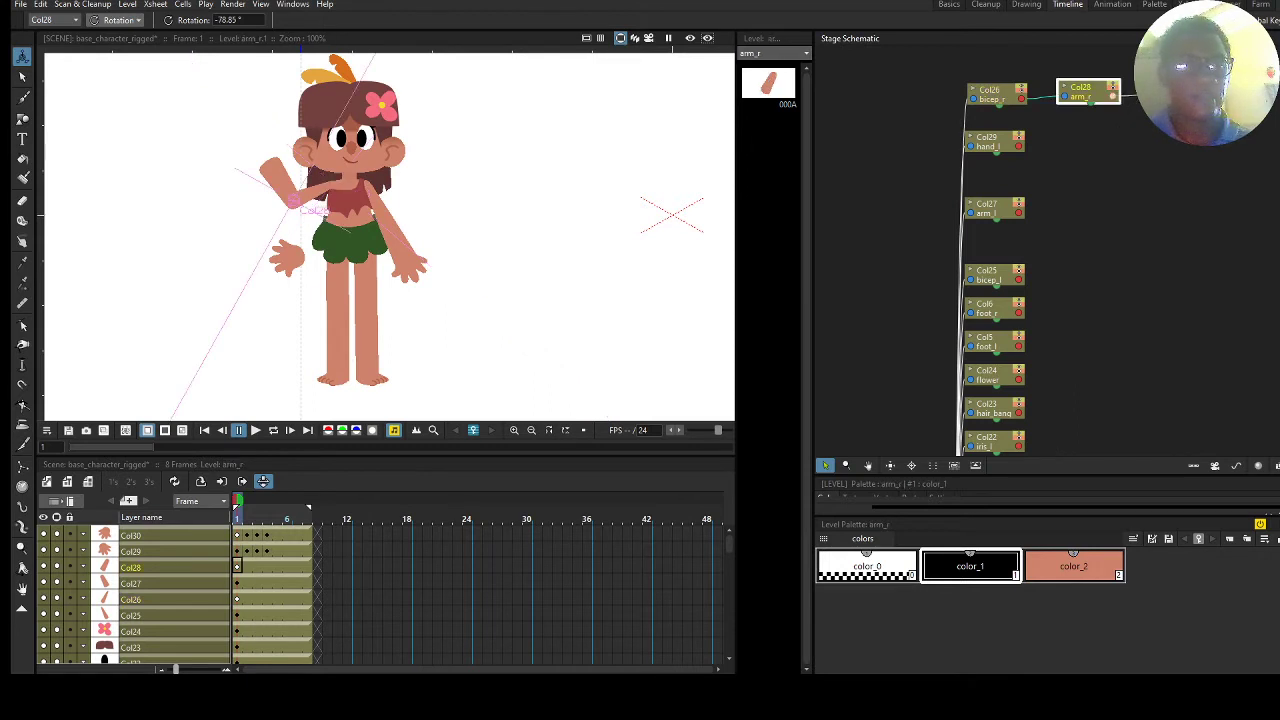
drag(1113, 97, 1156, 96)
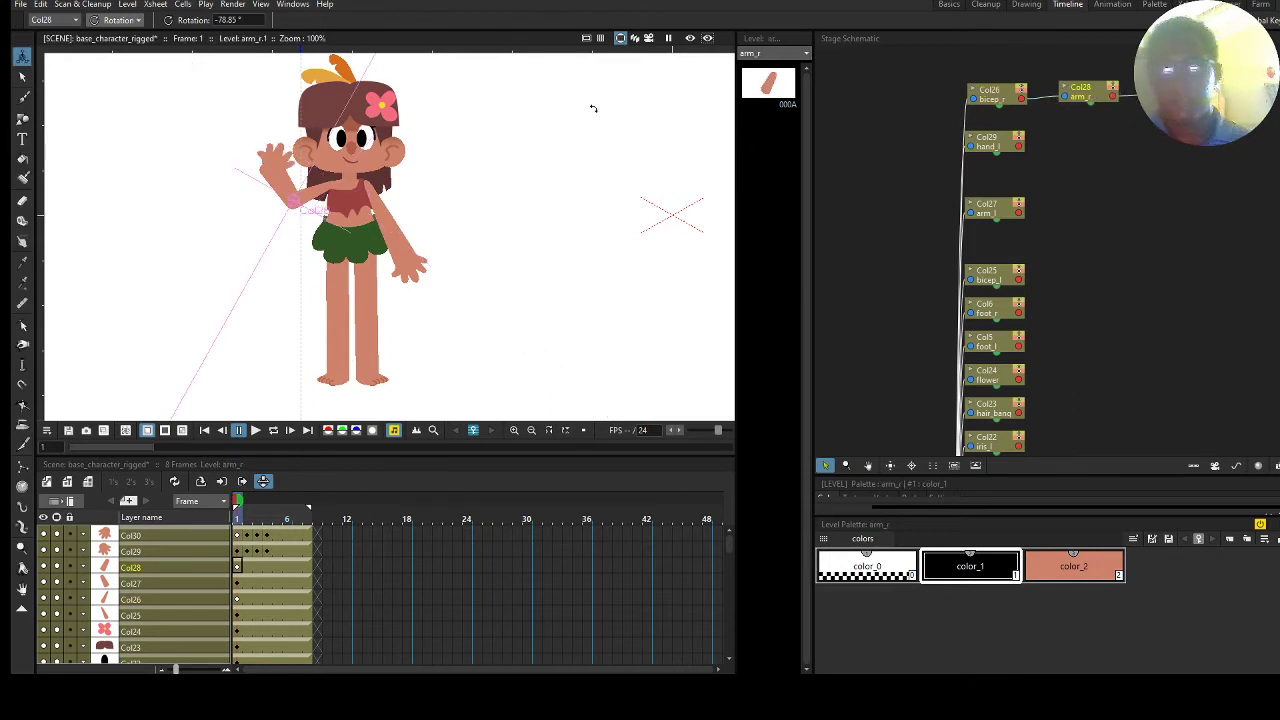
Rotate the linked bicep_r, arm_r and hand_r so the arm hangs down, with arm_r at about 0° and hand_r at about 28°.
click(300, 151)
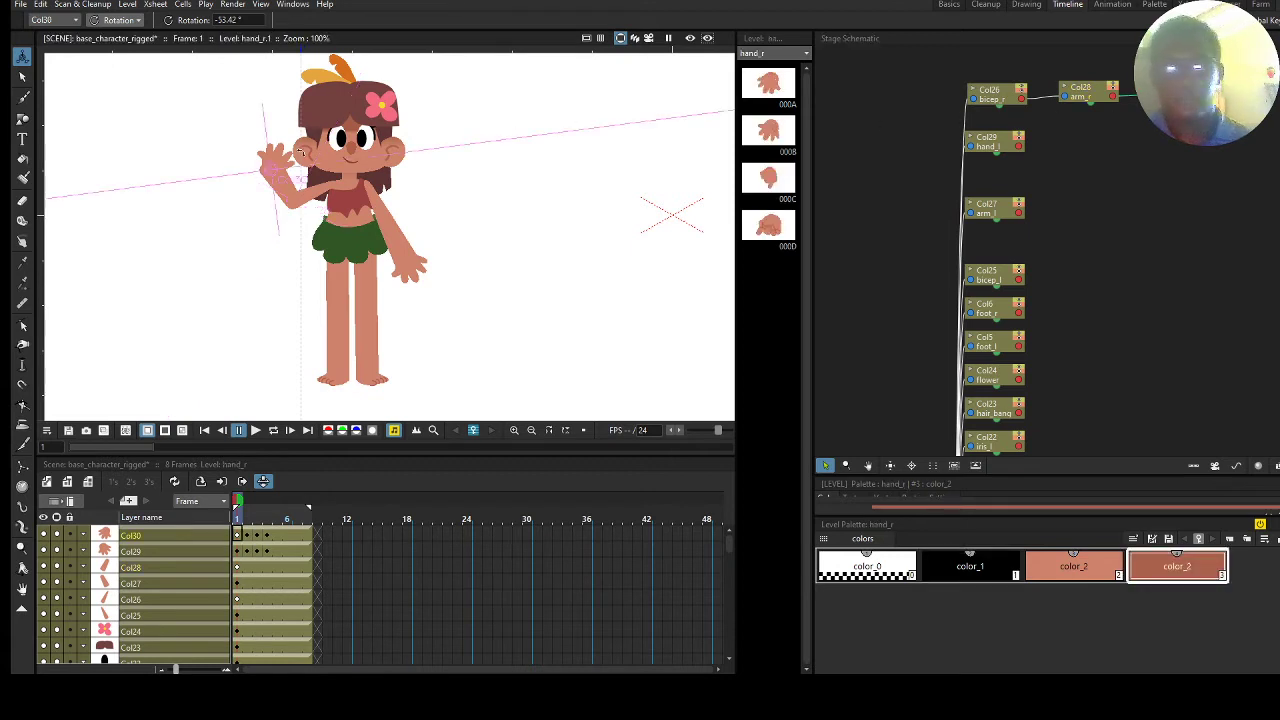
drag(300, 151, 276, 133)
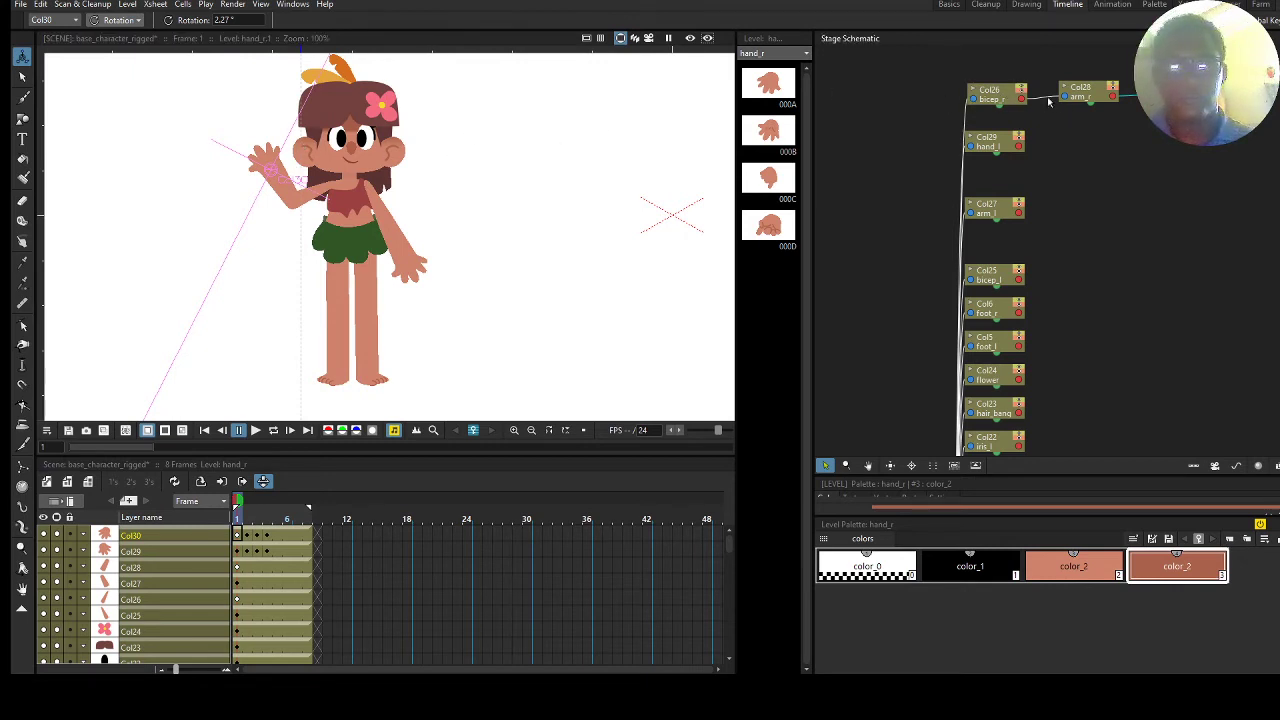
click(1013, 99)
drag(423, 177, 673, 173)
click(1085, 91)
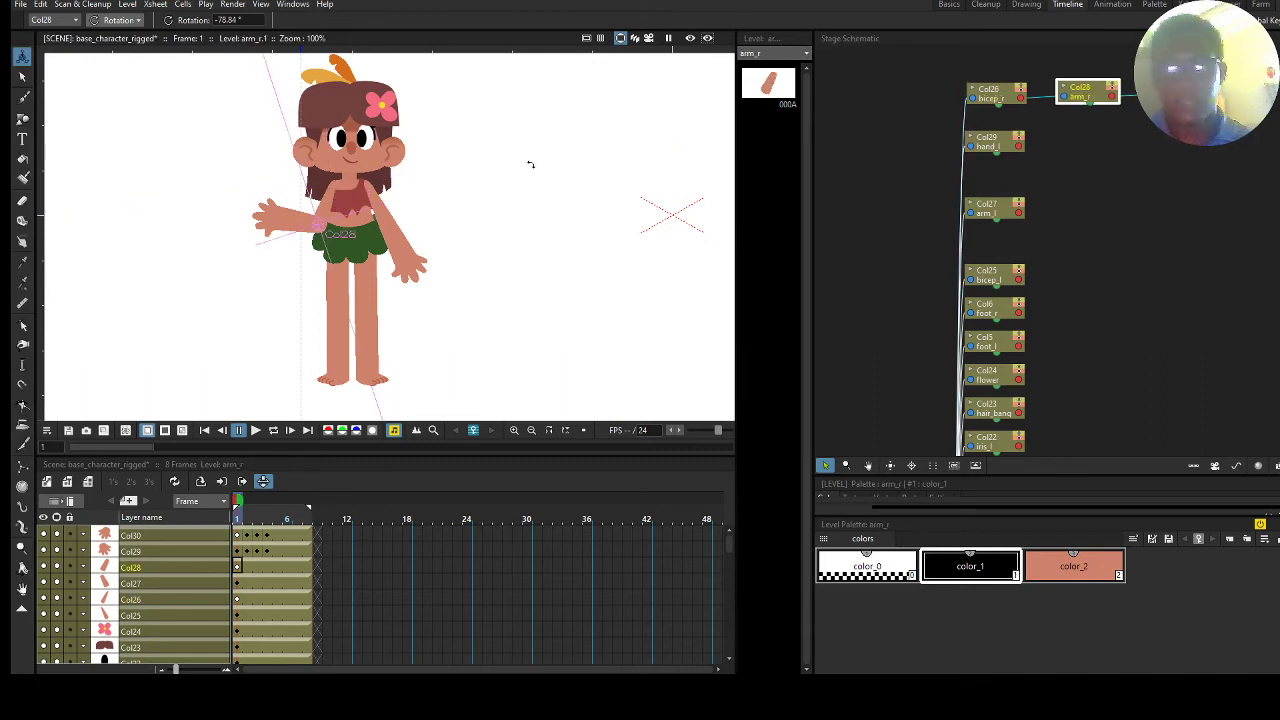
drag(529, 166, 671, 165)
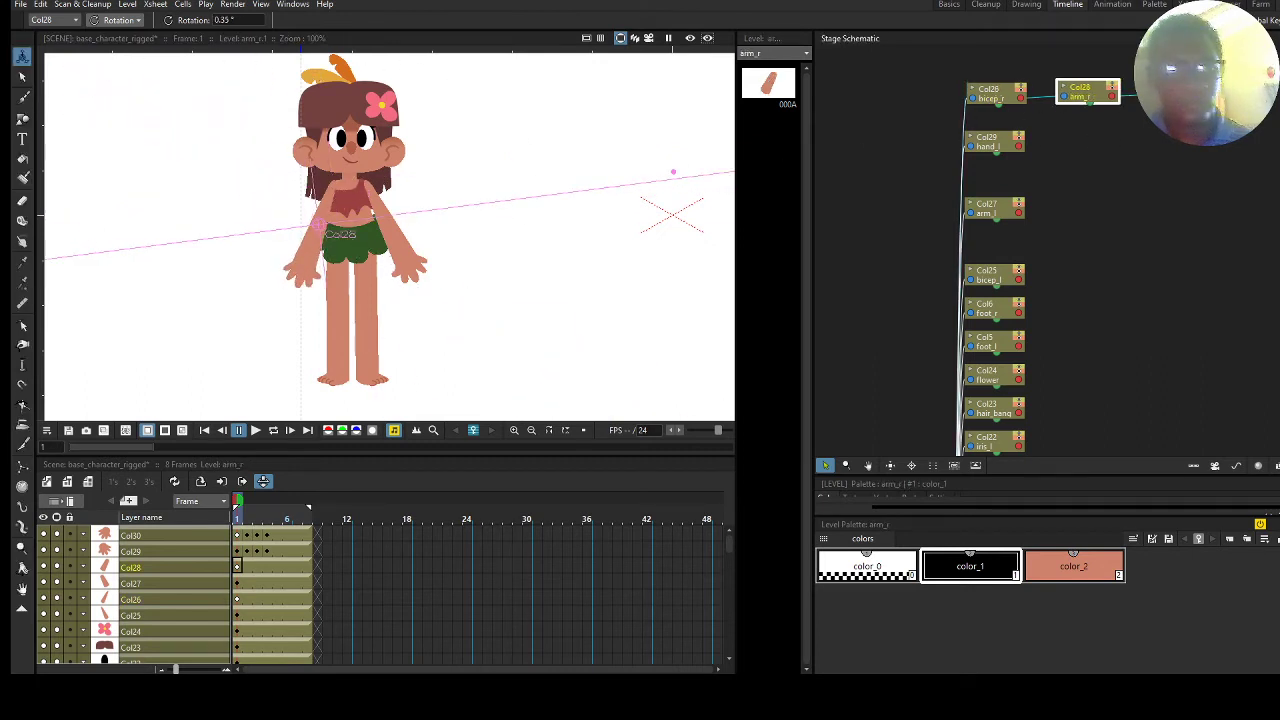
click(1168, 91)
drag(560, 183, 429, 150)
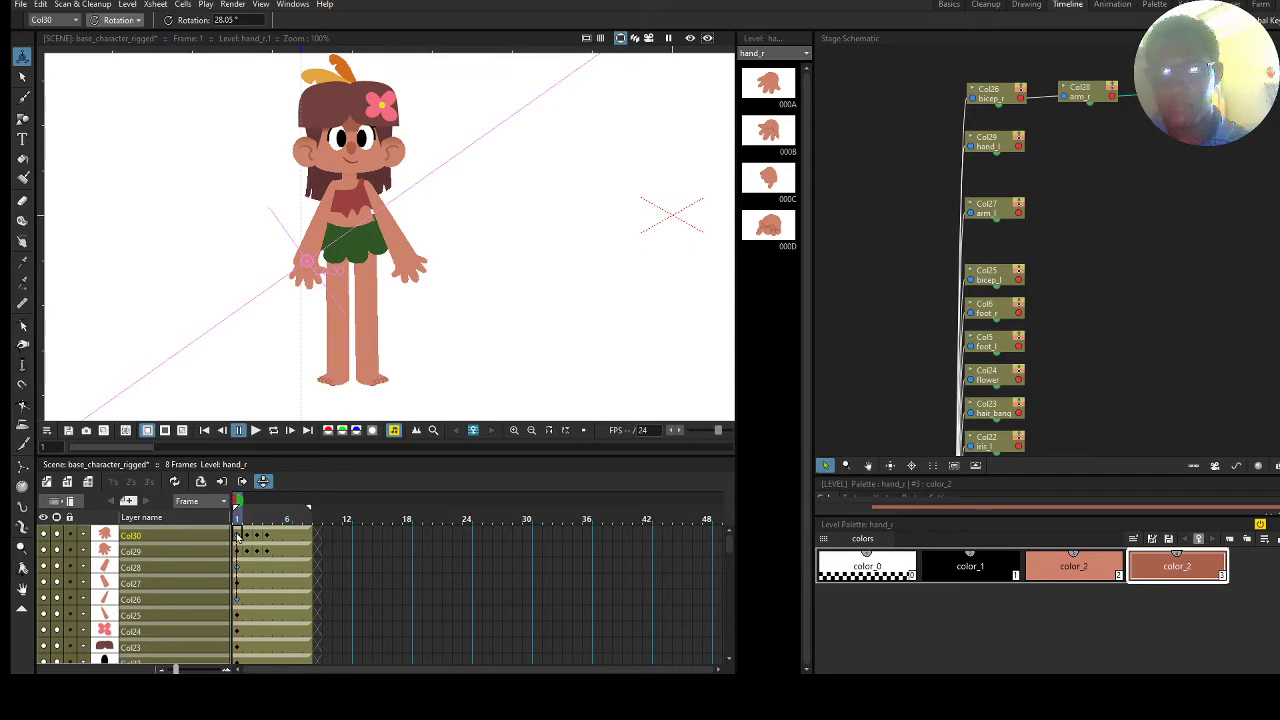
Undo the test rotations of the right arm parts.
key(ctrl+z)
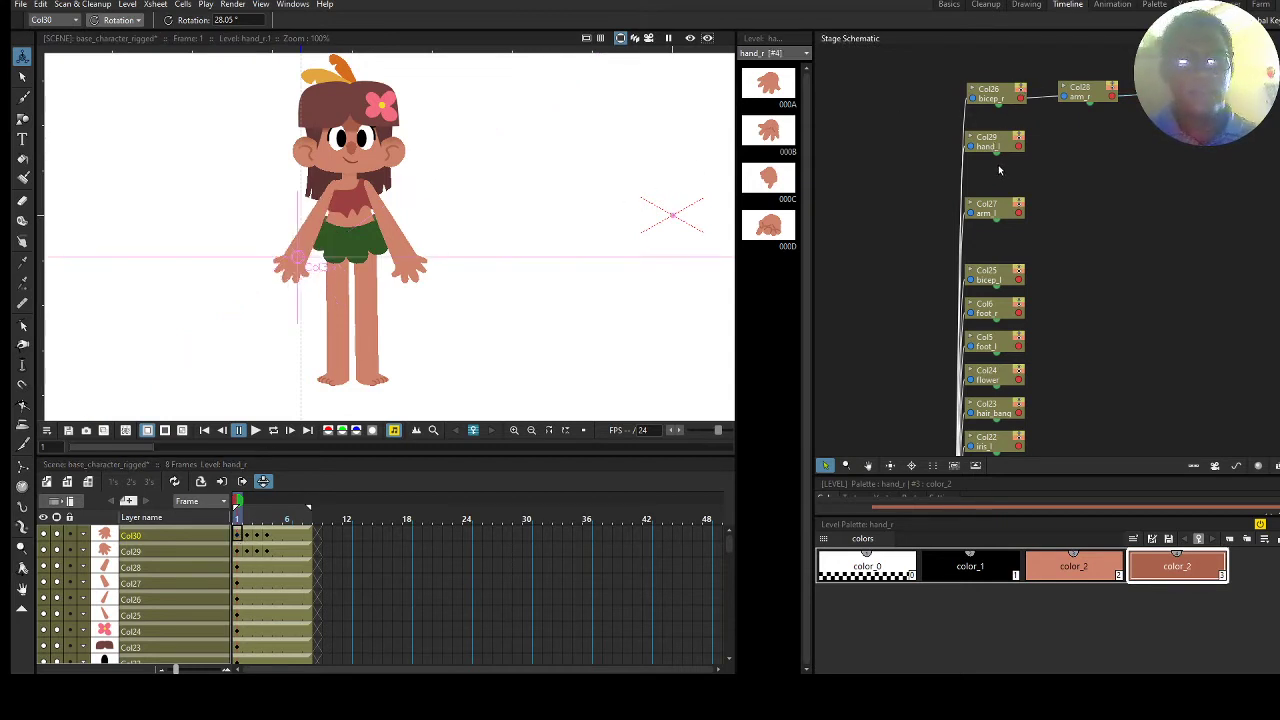
Parent arm_l to bicep_l and hand_l to arm_l in the stage schematic, and reorder the nodes.
click(996, 266)
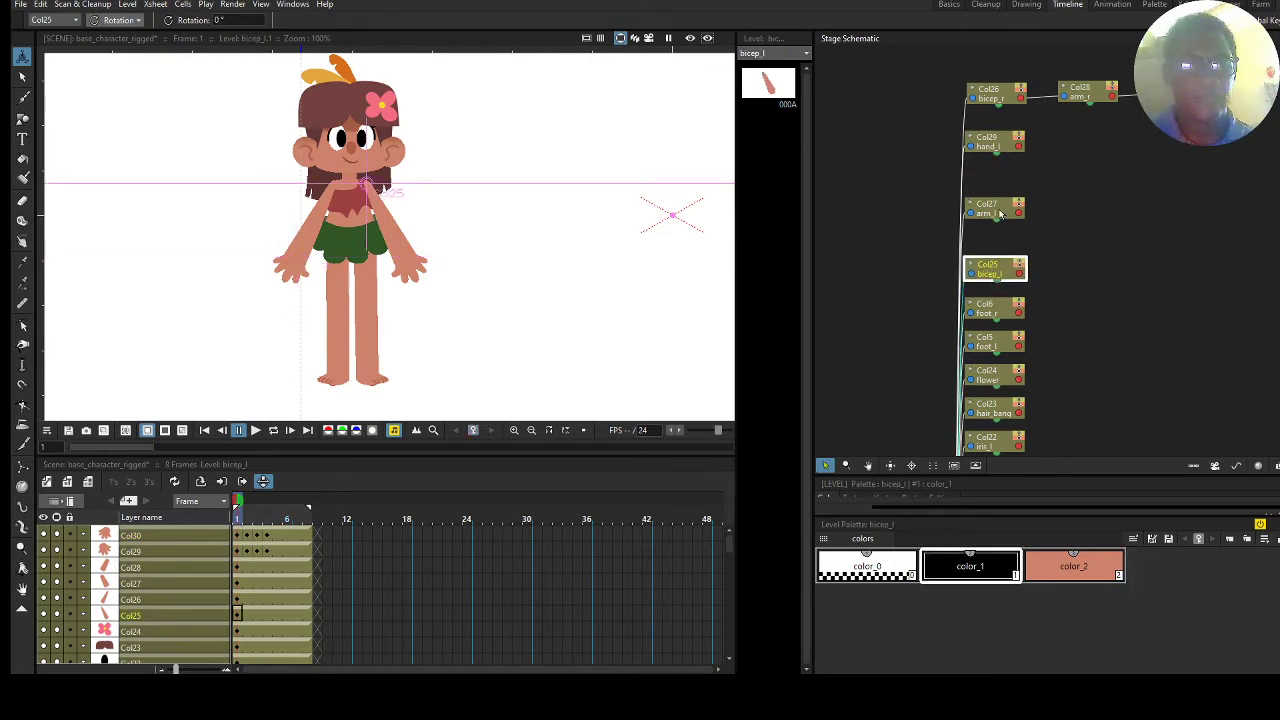
drag(998, 210, 1095, 278)
drag(998, 146, 1185, 288)
drag(1019, 273, 1092, 268)
drag(1176, 282, 1178, 272)
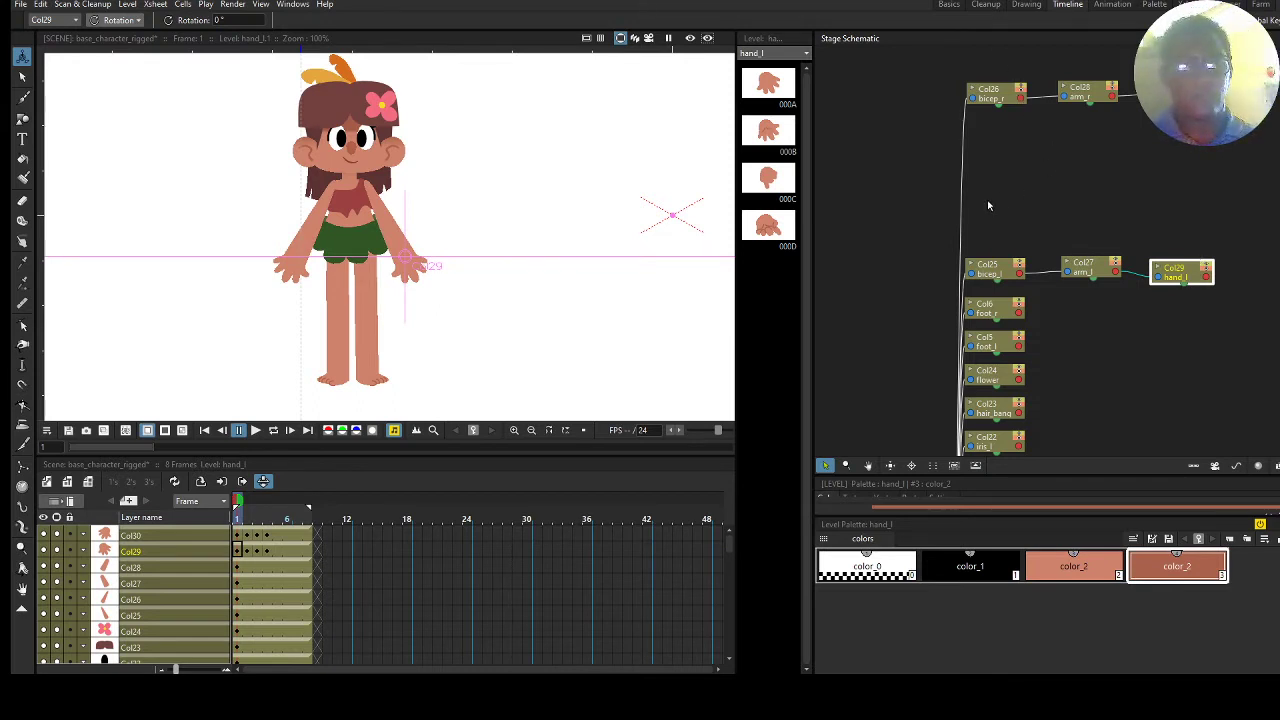
drag(988, 205, 959, 188)
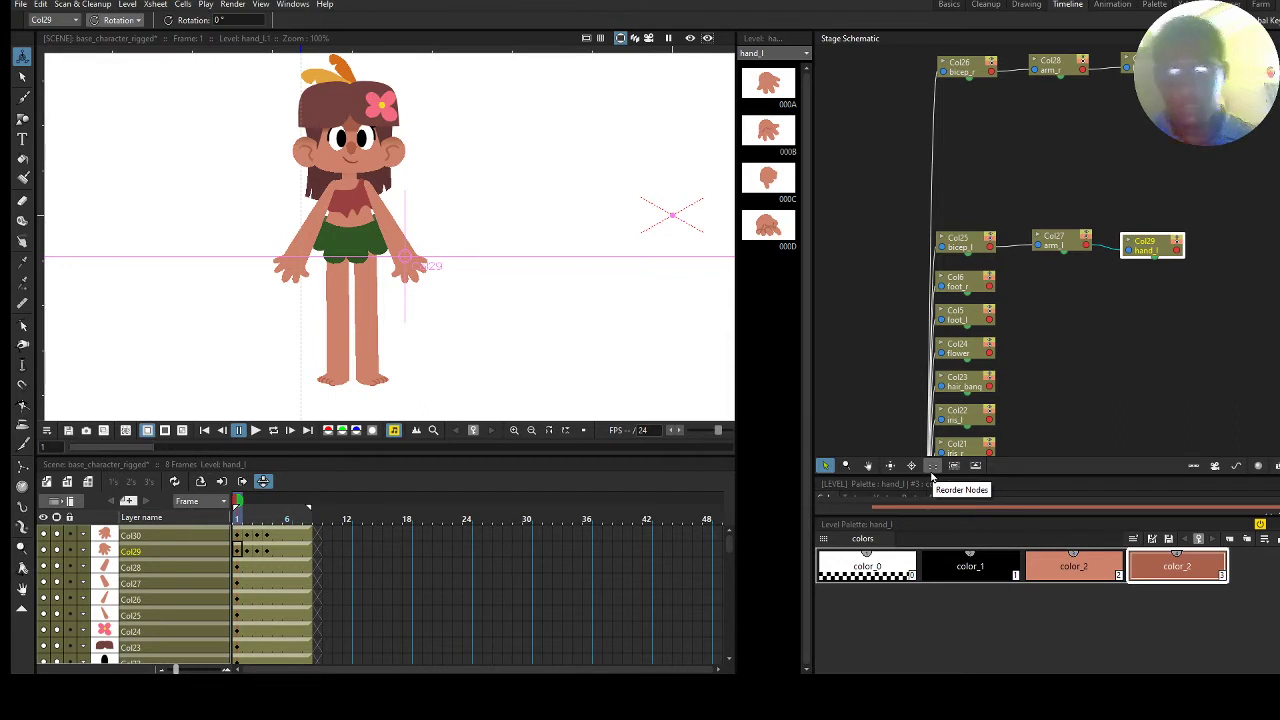
click(931, 474)
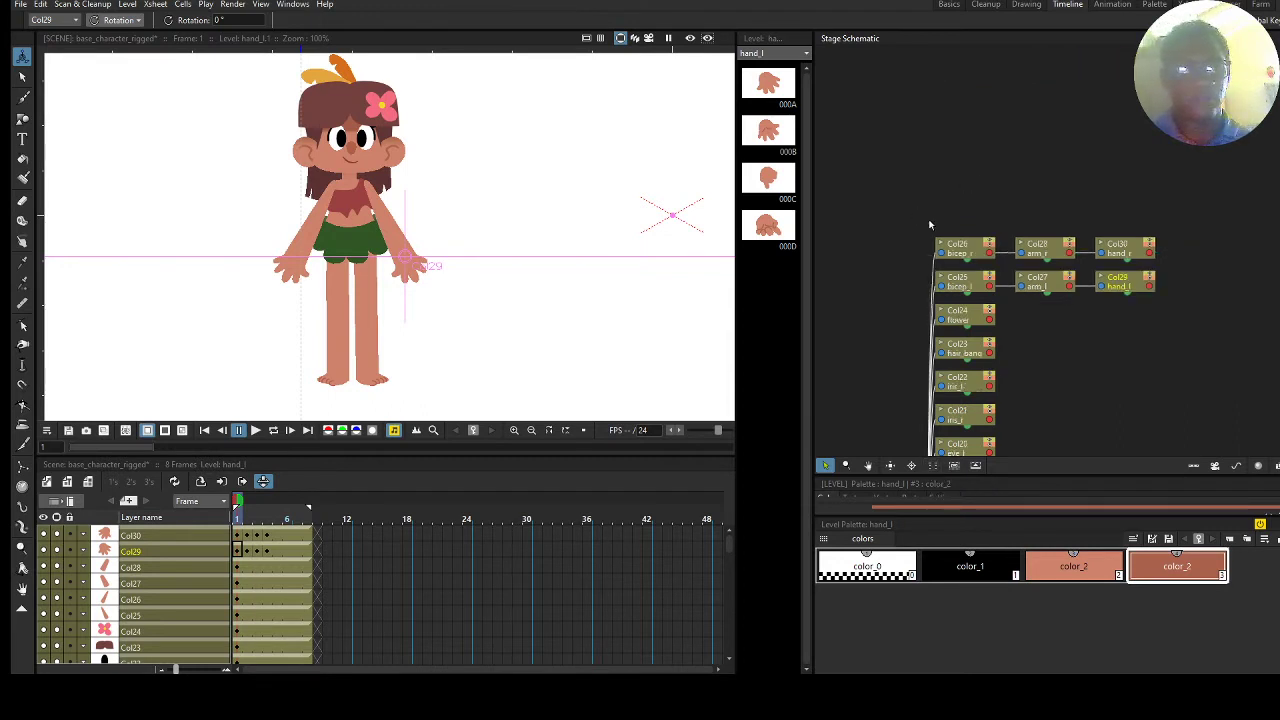
Parent shin_l to thigh_l and foot_l to shin_l by linking their nodes in the stage schematic.
scroll(885, 216, down, 5)
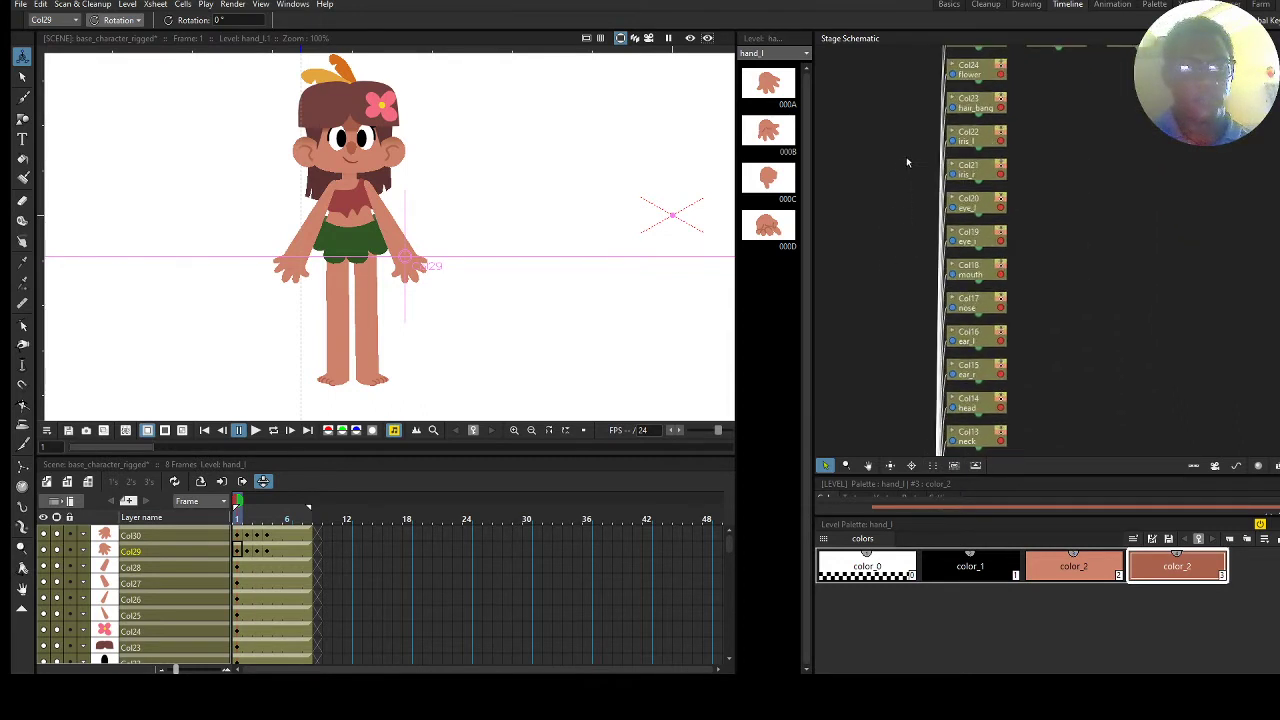
scroll(905, 236, down, 8)
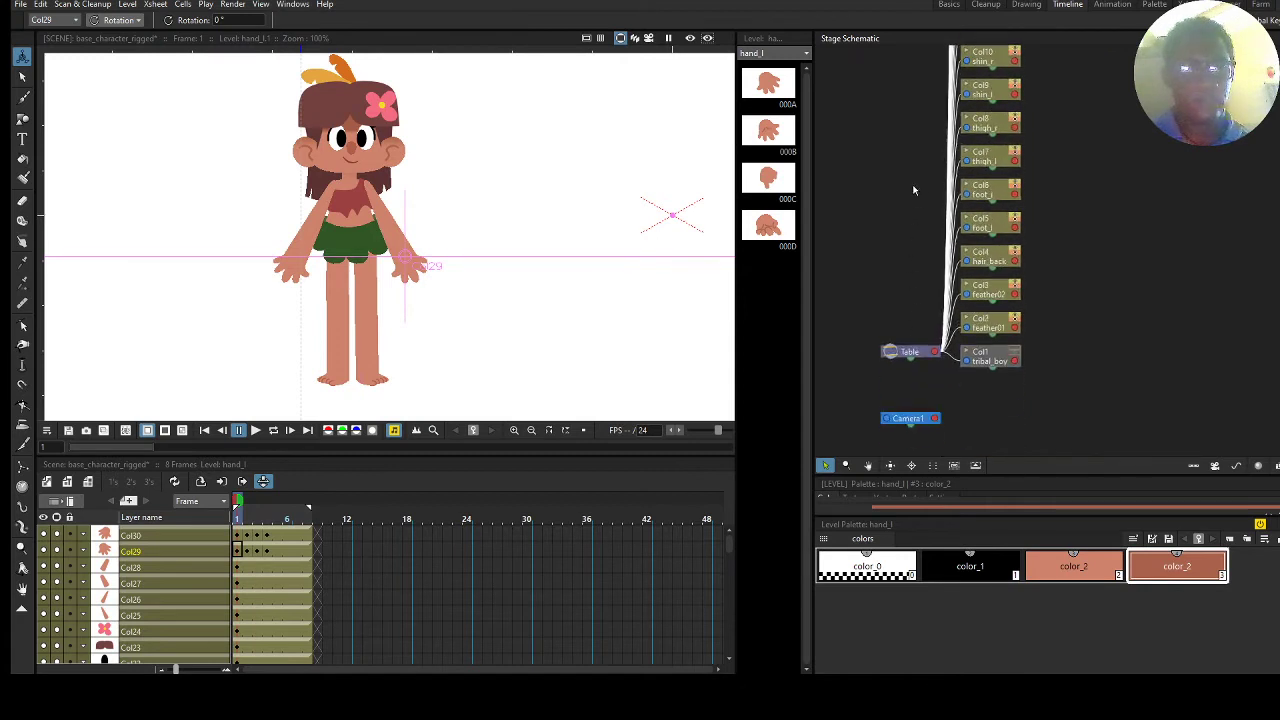
scroll(921, 289, up, 1)
click(969, 269)
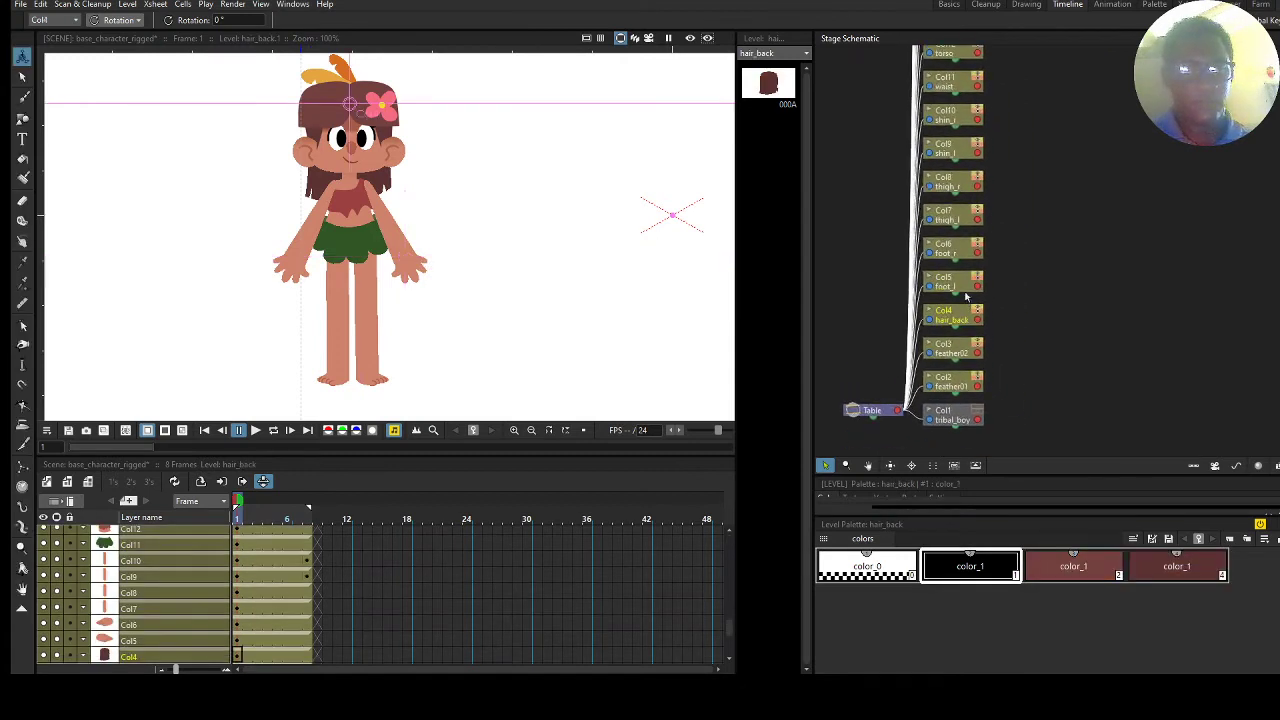
click(958, 256)
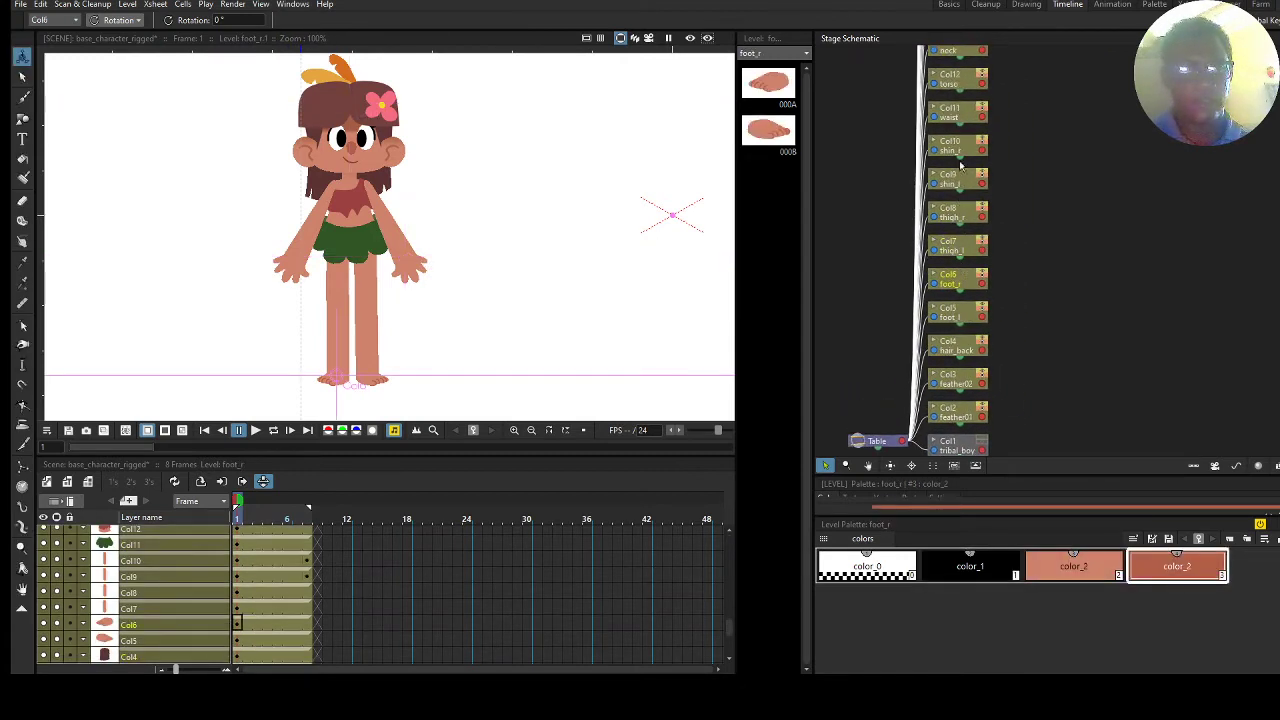
click(960, 178)
click(952, 208)
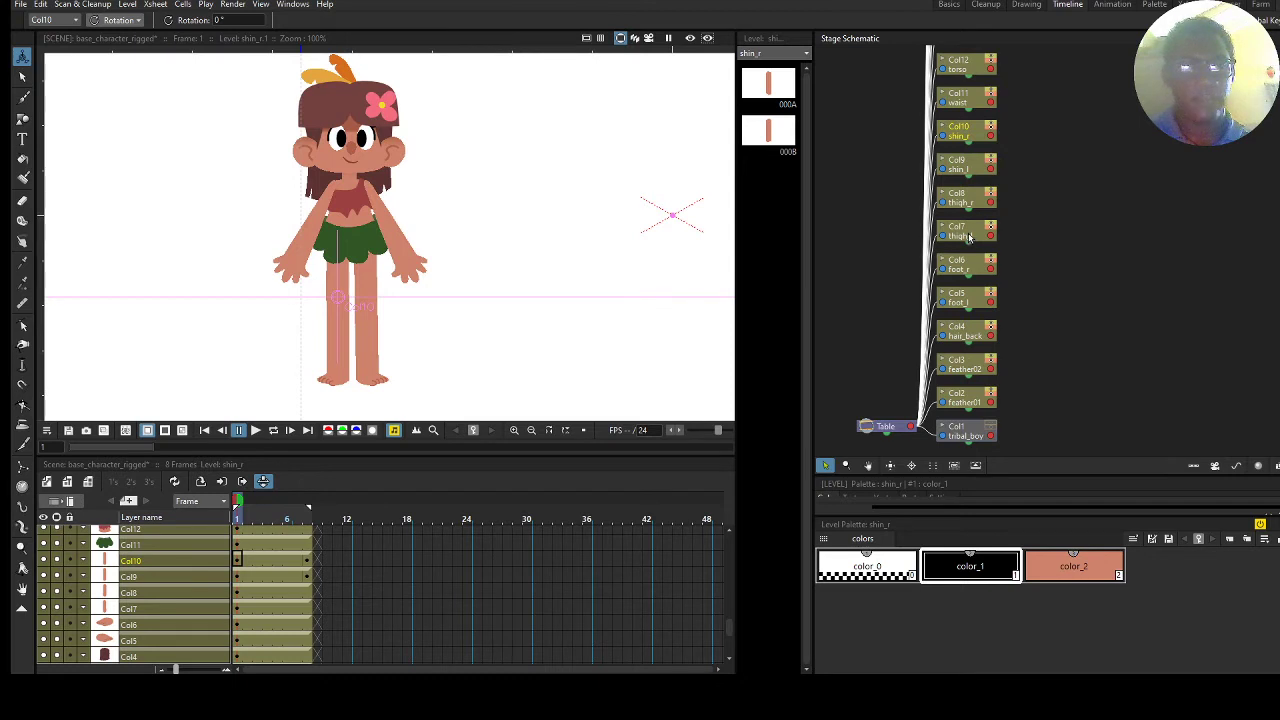
drag(972, 233, 992, 233)
drag(966, 168, 1093, 234)
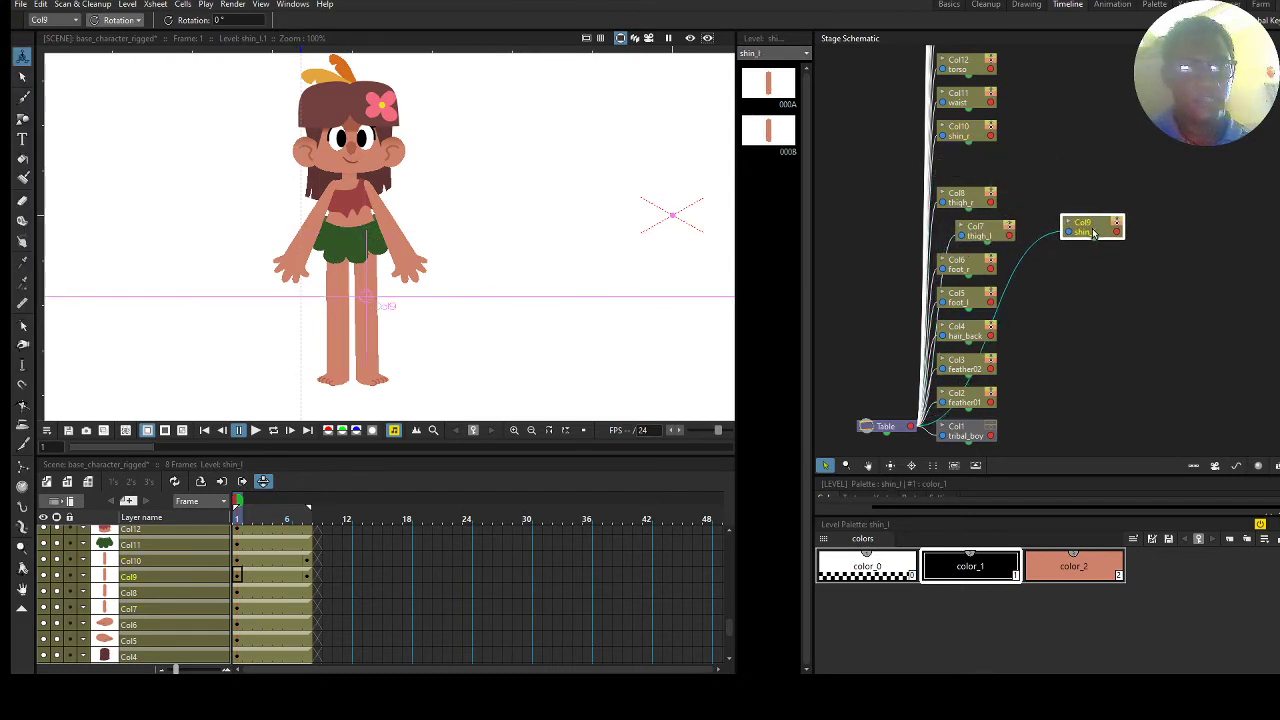
drag(973, 298, 1200, 220)
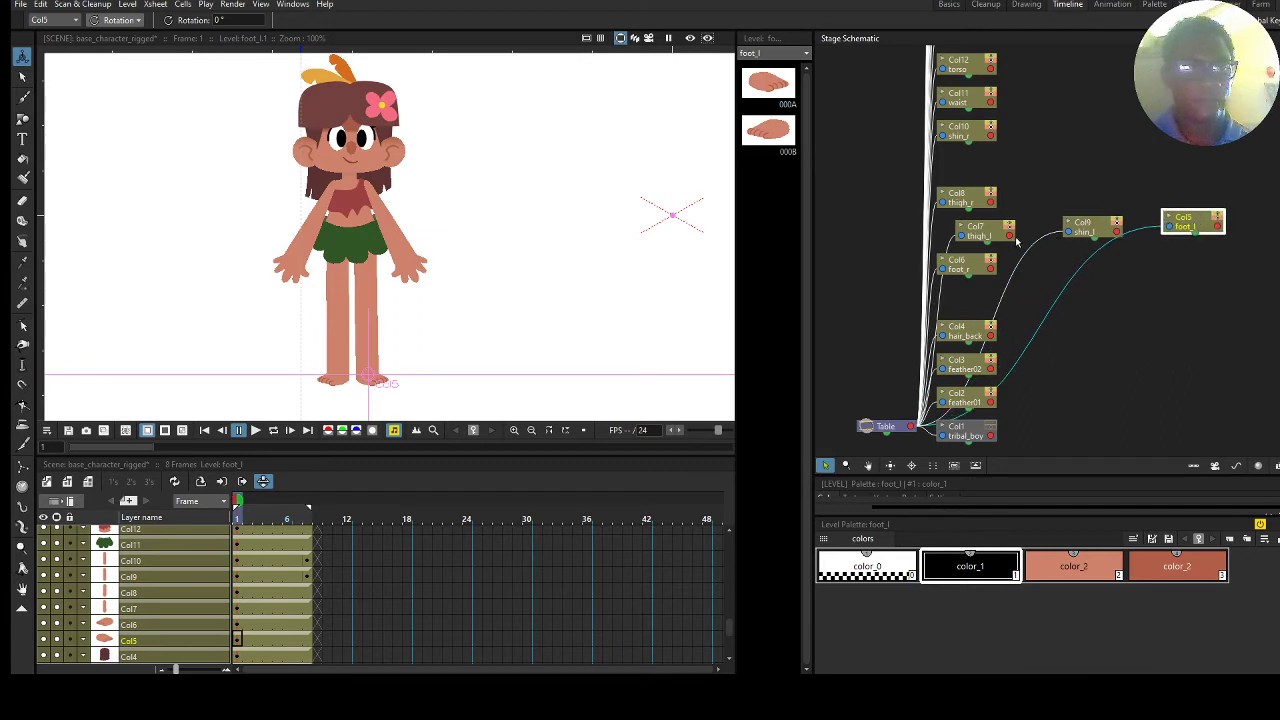
drag(1018, 240, 1065, 233)
click(1082, 226)
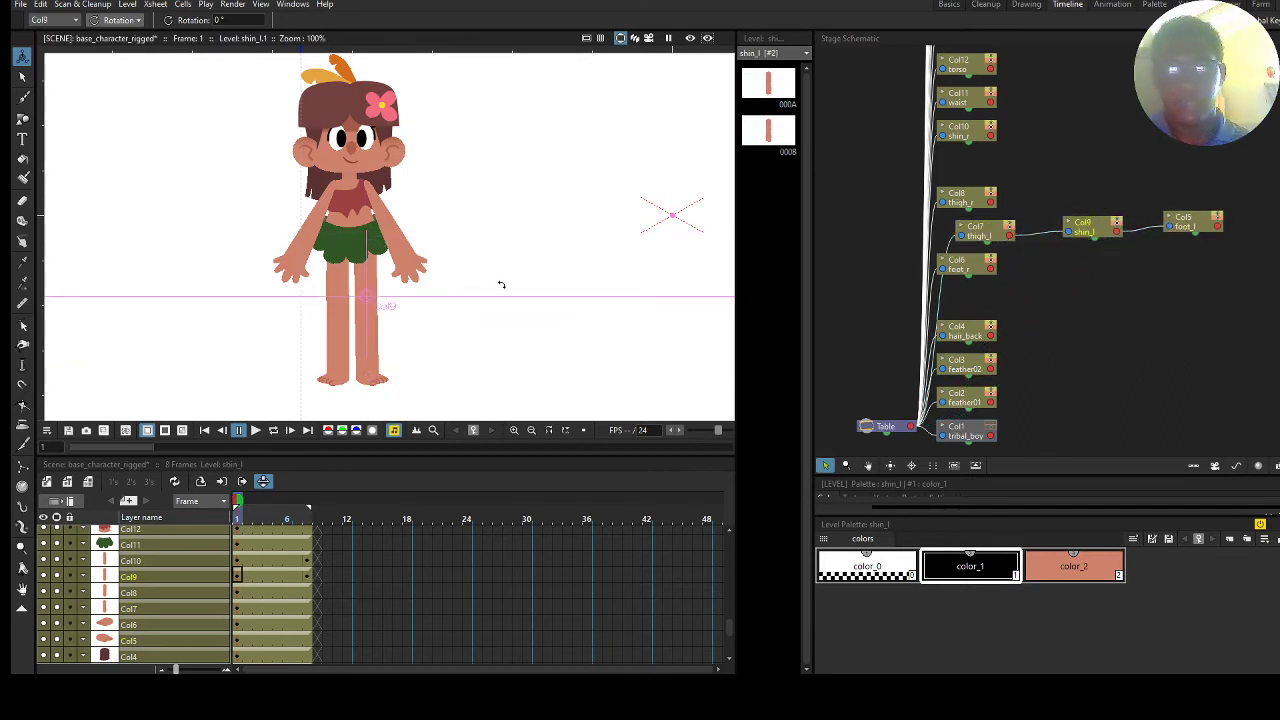
Try posing the linked left leg, rotating thigh_l to about 19°, shin_l to about -53° and foot_l to about 17°.
click(985, 232)
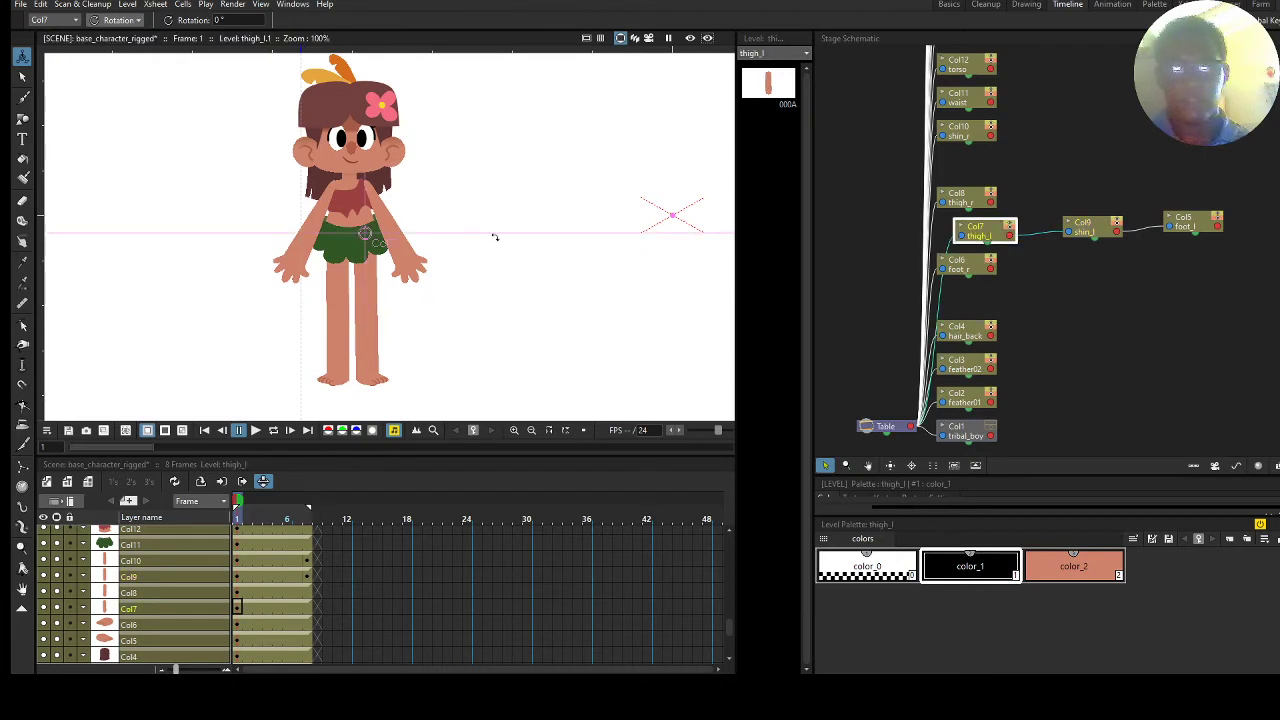
drag(494, 237, 495, 183)
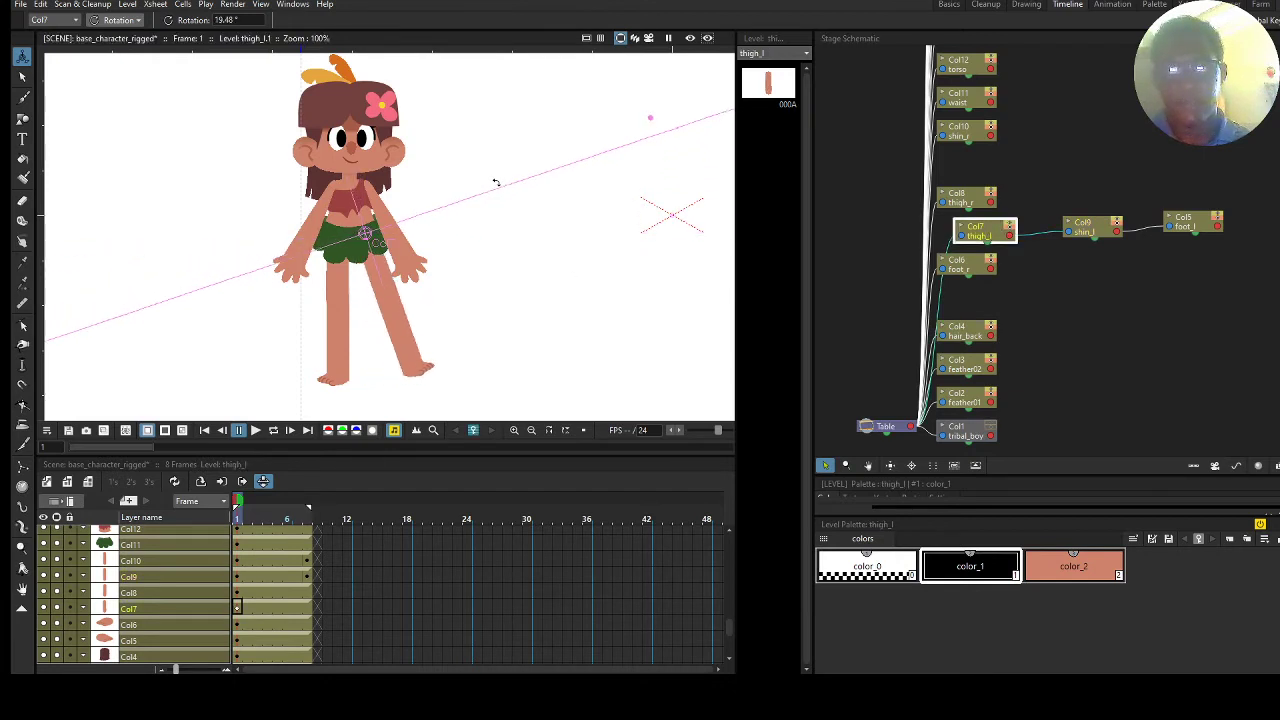
click(1086, 227)
drag(517, 245, 452, 326)
click(1195, 225)
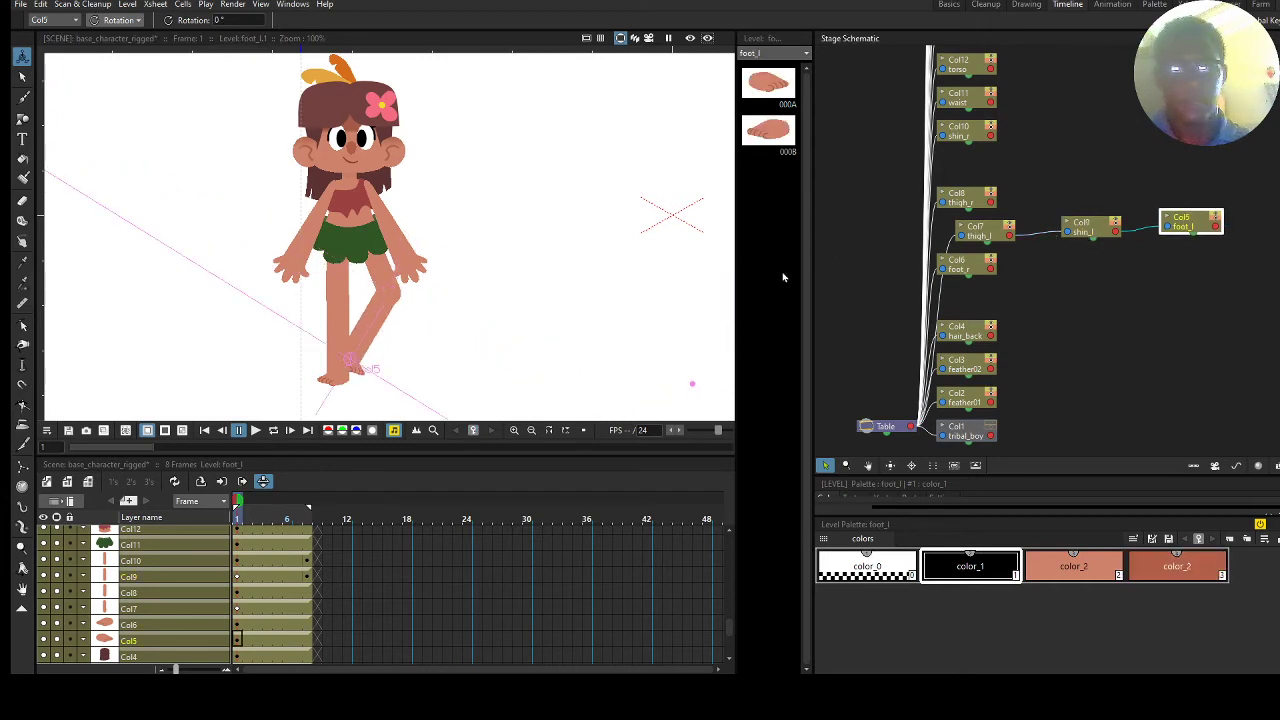
drag(560, 275, 512, 294)
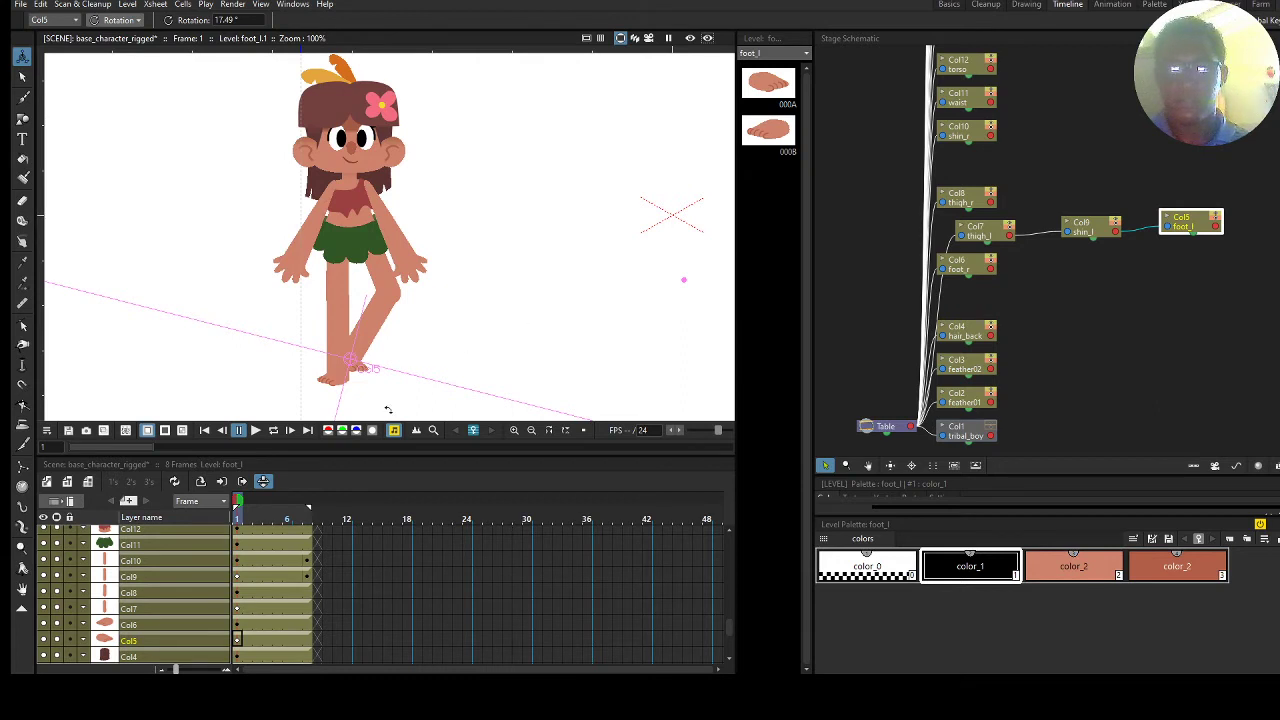
Undo the left leg's test rotations so the leg is straight again.
click(238, 578)
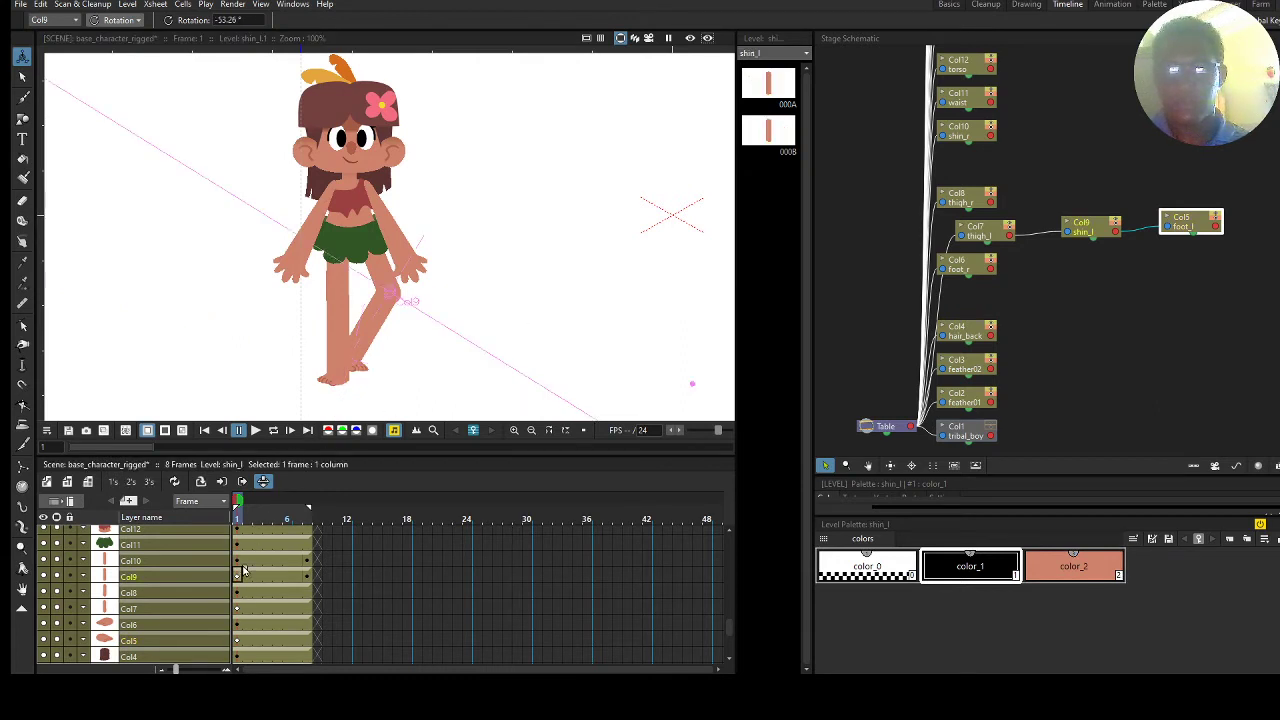
click(238, 576)
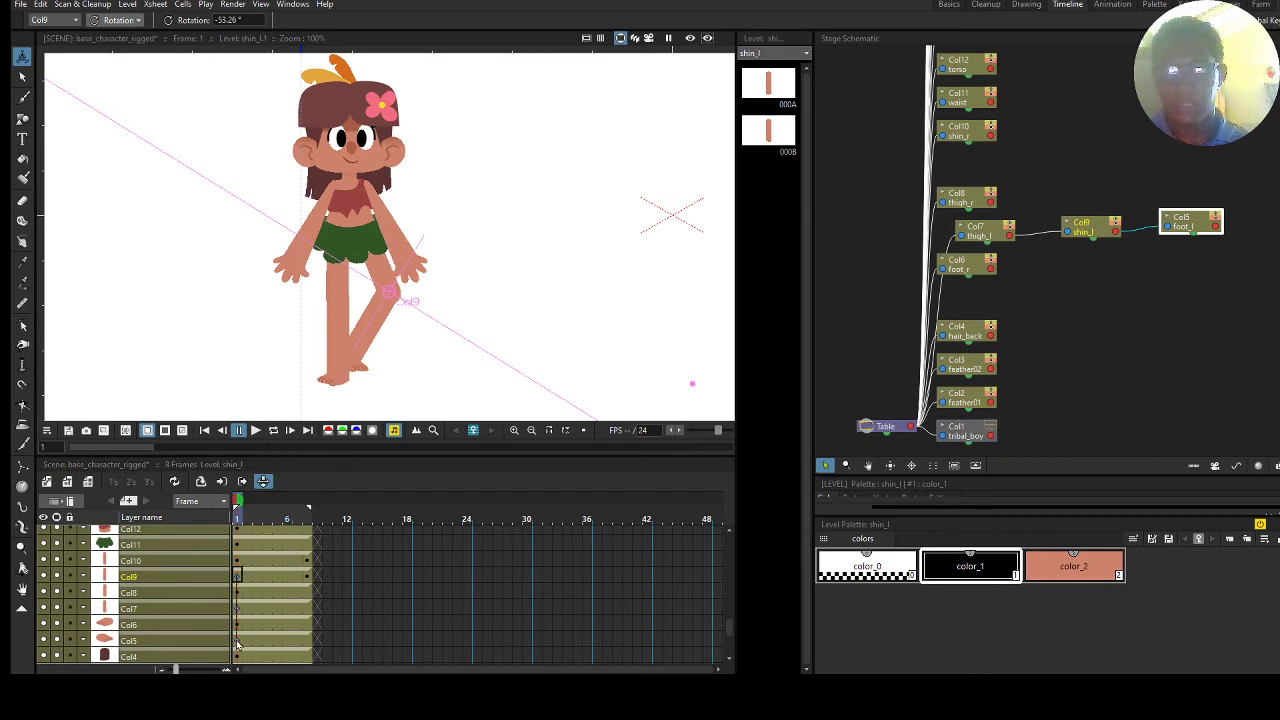
key(ctrl+z)
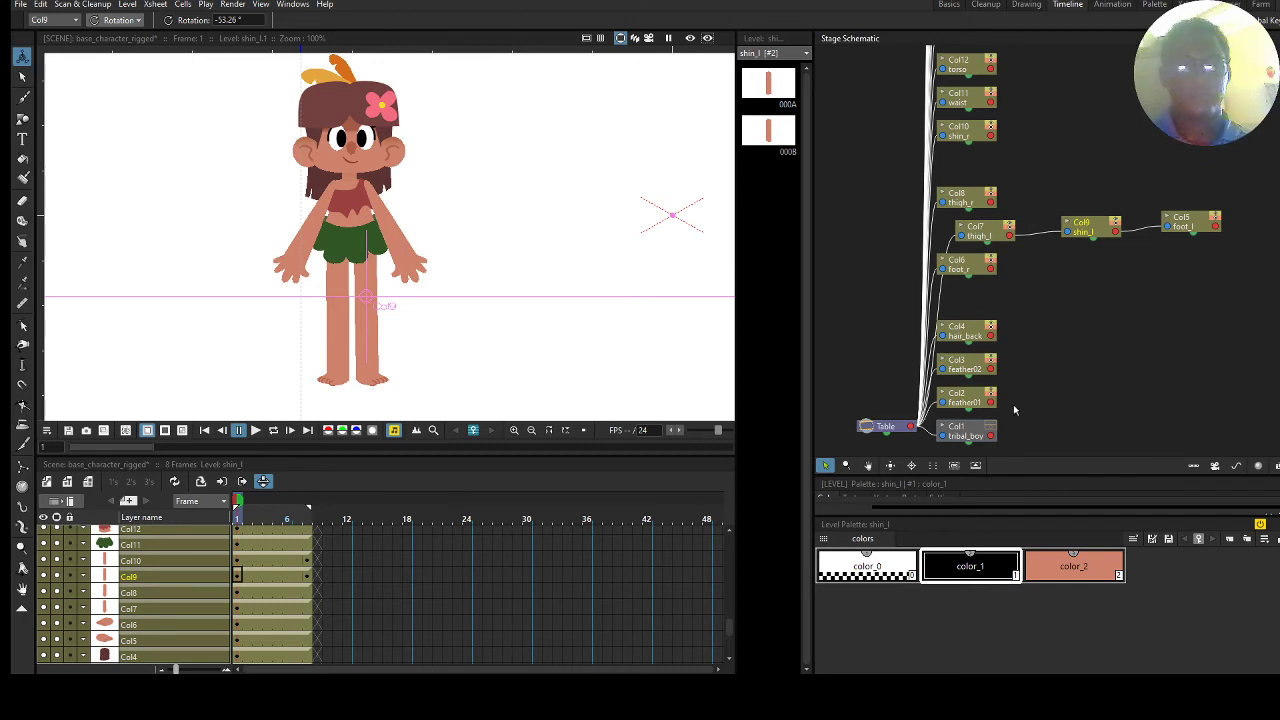
Parent shin_r to thigh_r and foot_r to shin_r in the stage schematic, and reorder the nodes.
click(932, 466)
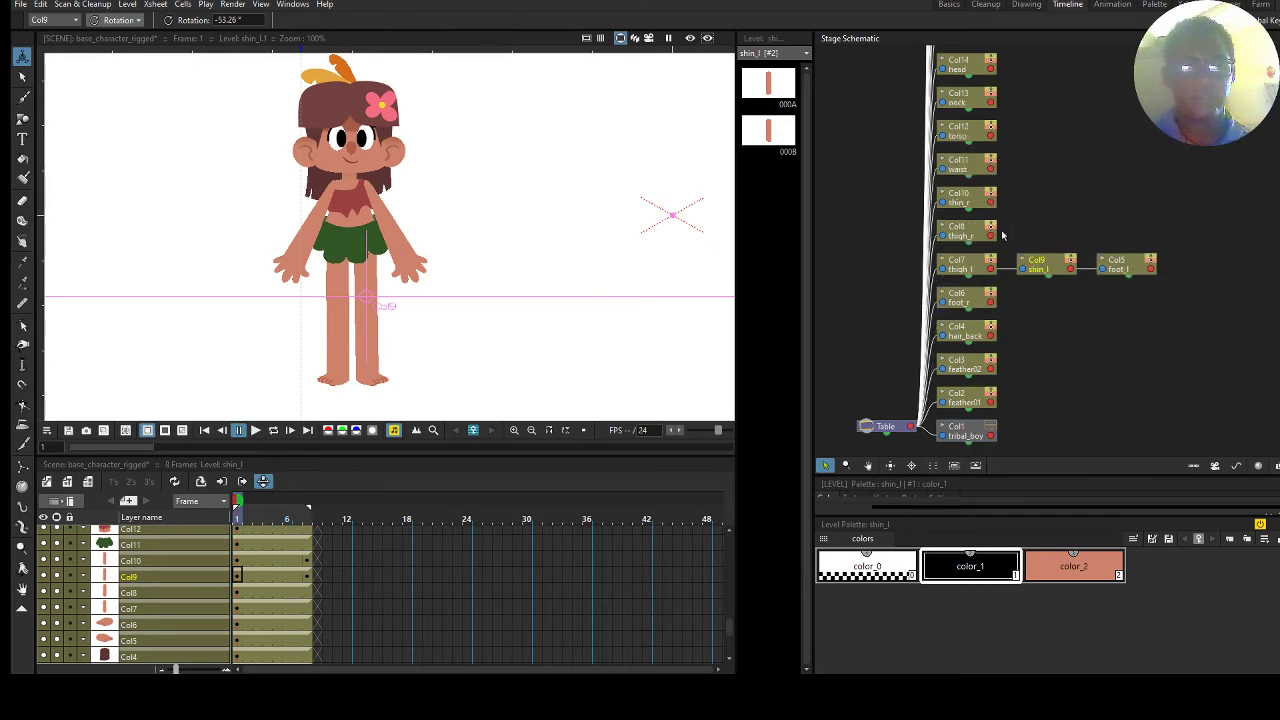
click(968, 232)
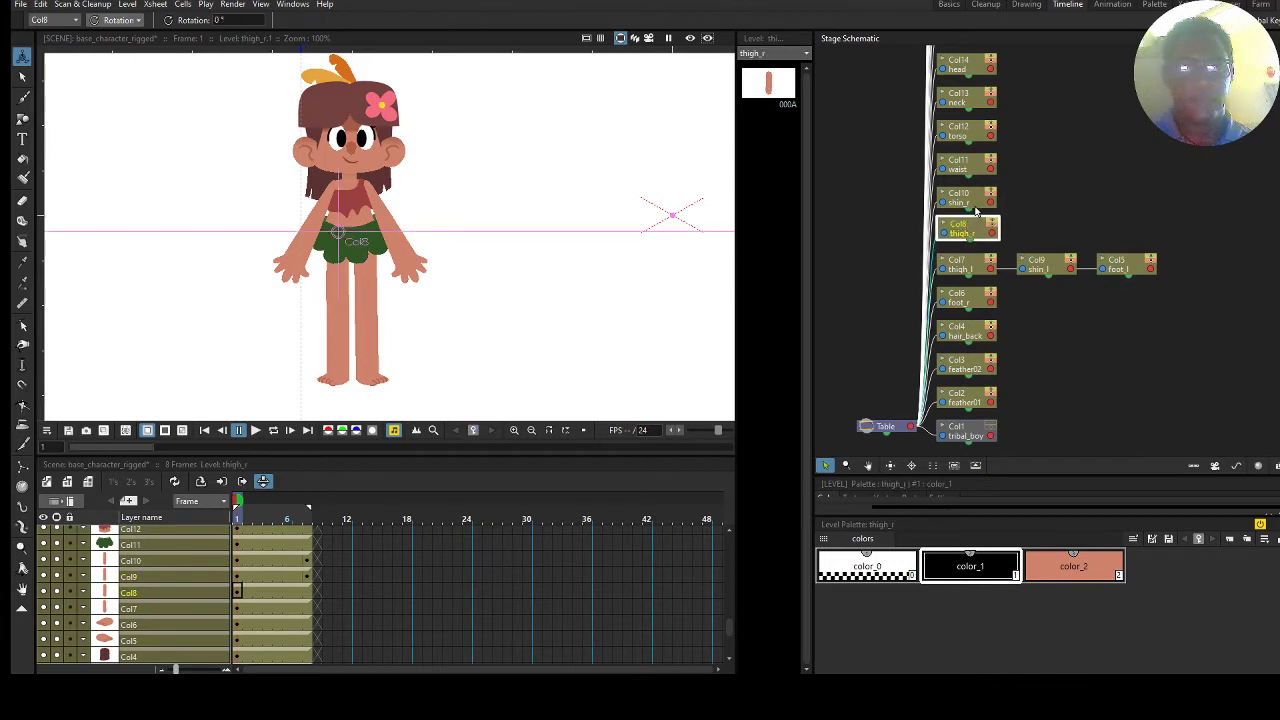
drag(984, 200, 1140, 226)
click(965, 302)
click(990, 232)
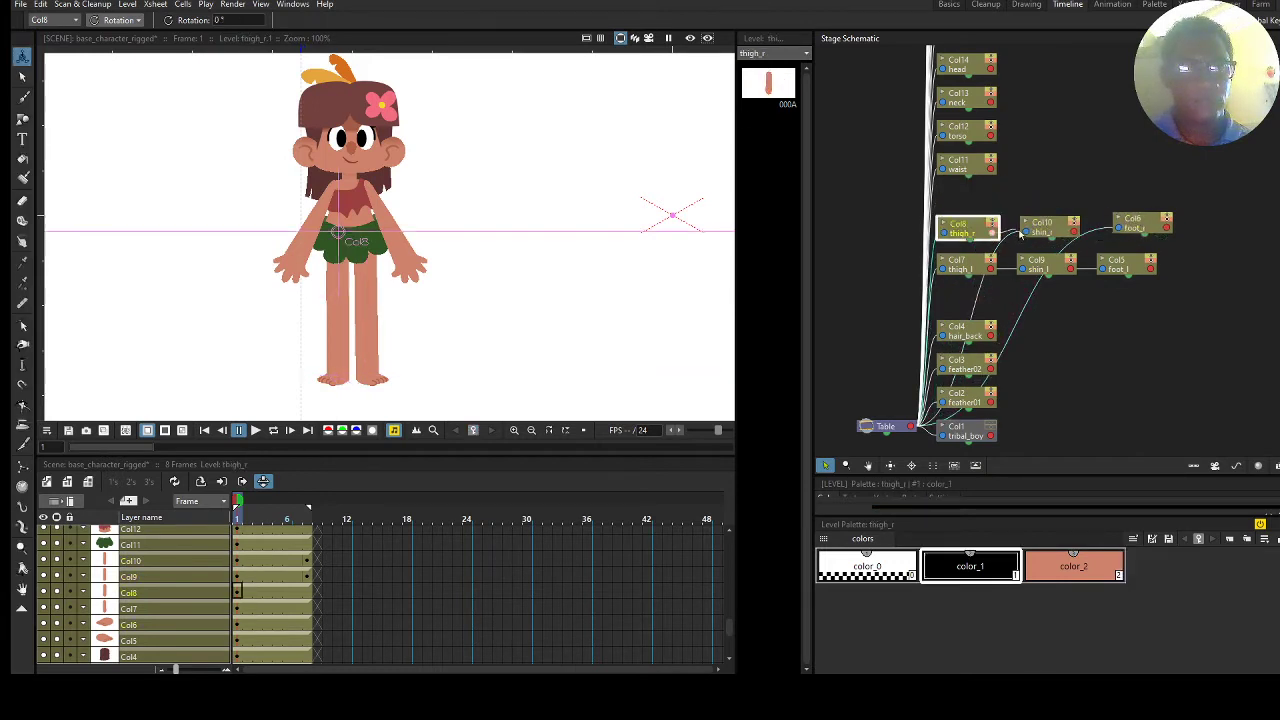
click(1066, 232)
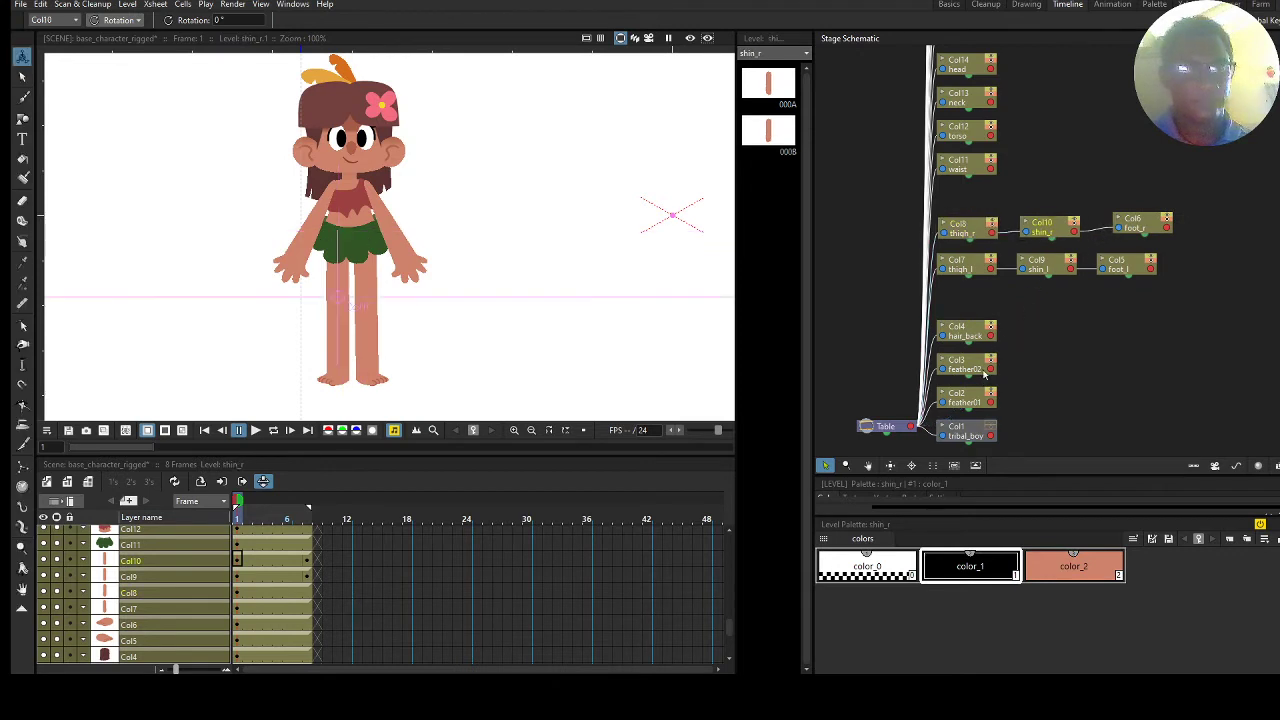
click(932, 465)
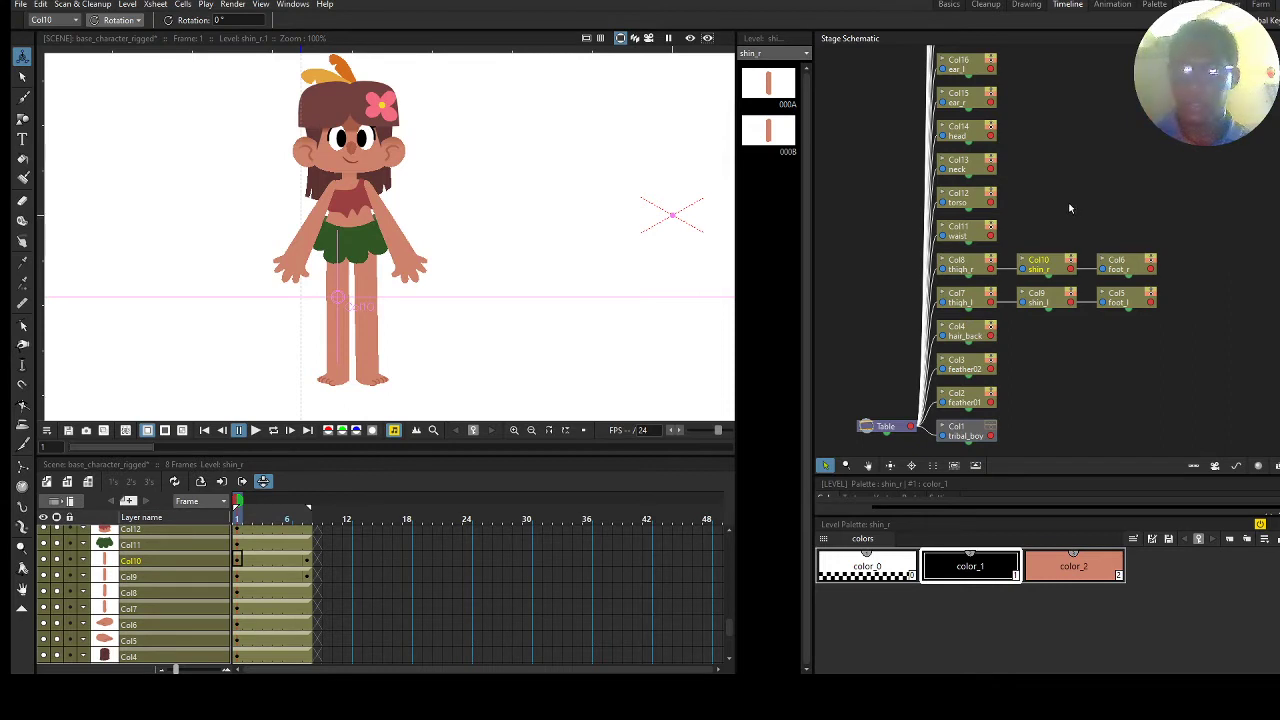
Examine the hair_bang, iris and eye nodes in the upper part of the stage schematic.
scroll(1054, 150, up, 5)
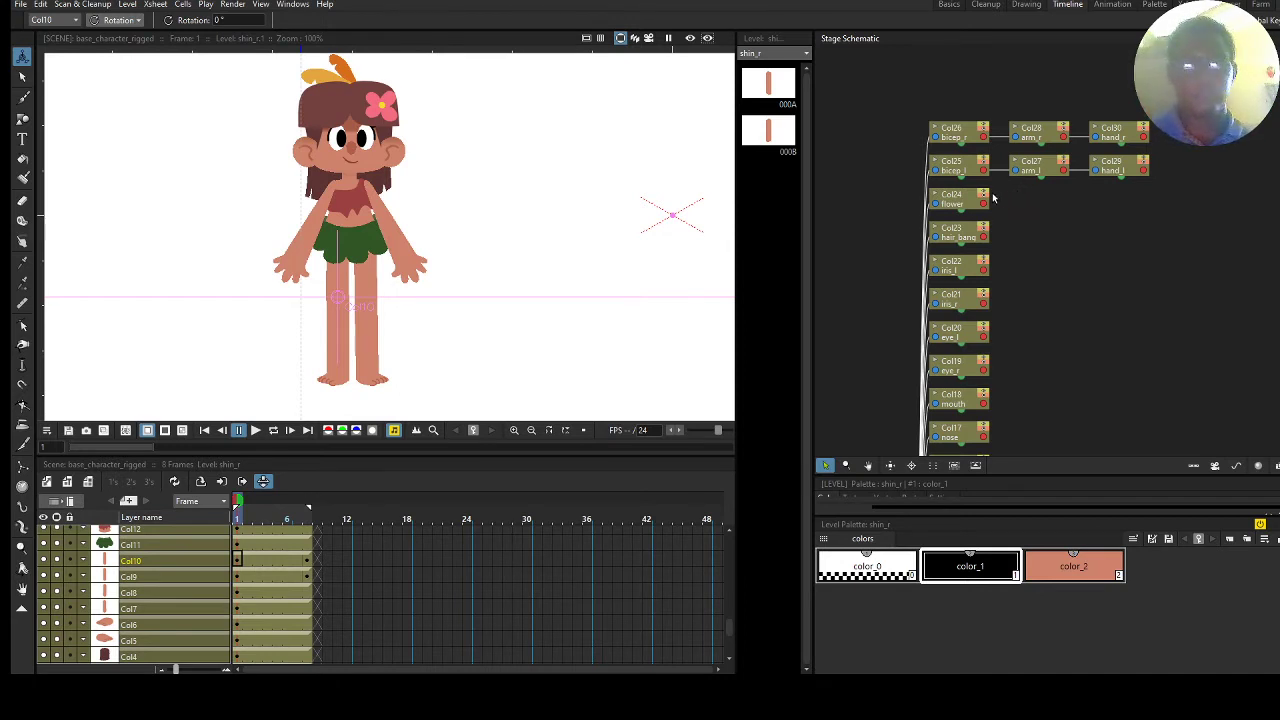
click(948, 242)
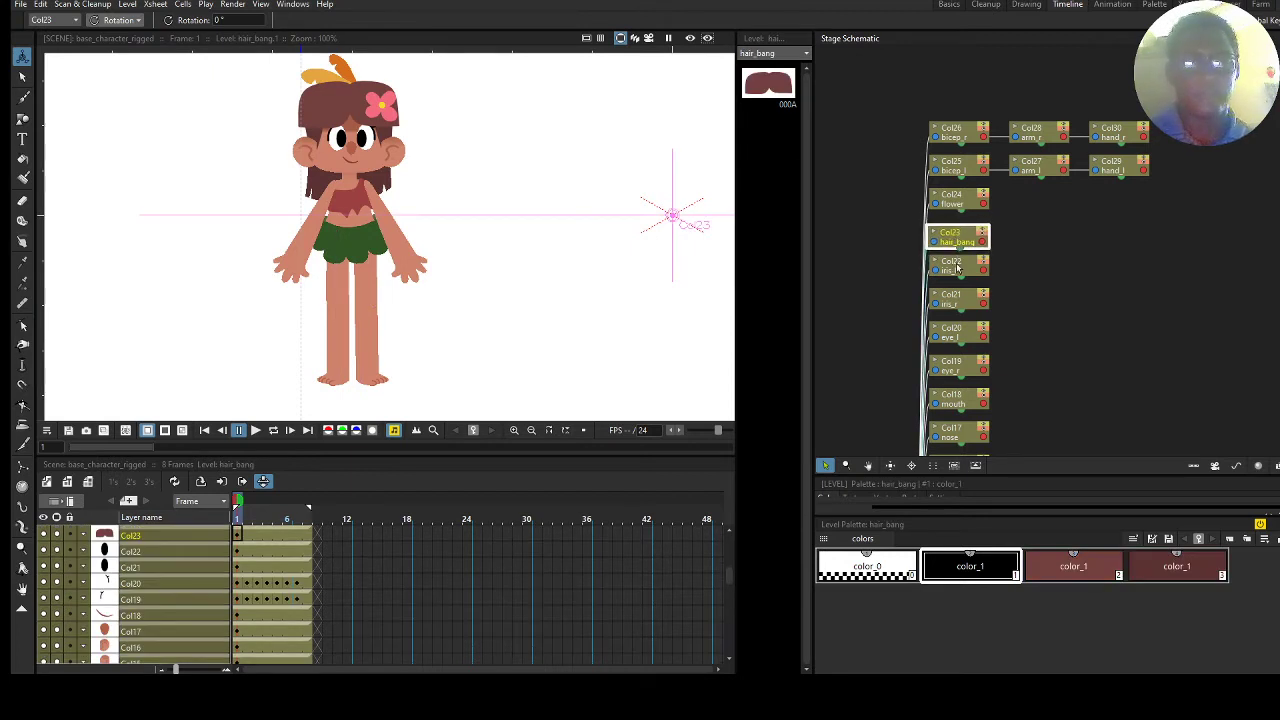
click(958, 269)
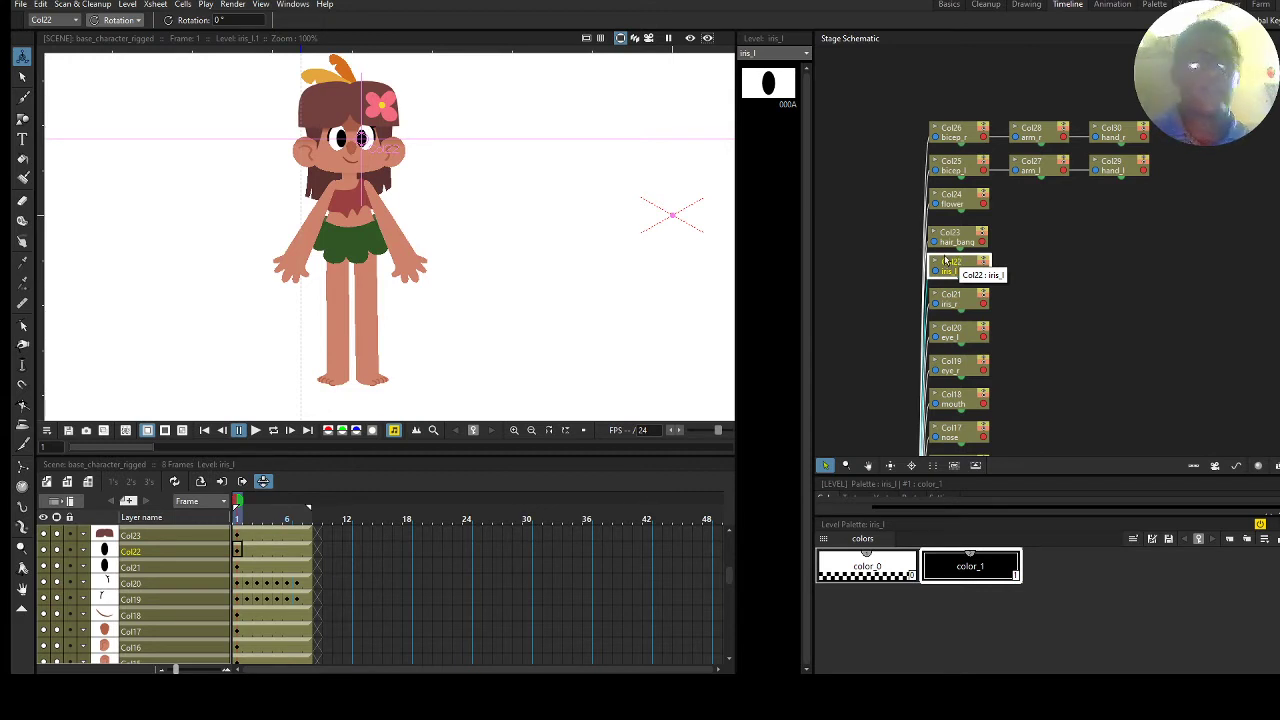
drag(969, 281, 973, 286)
click(960, 307)
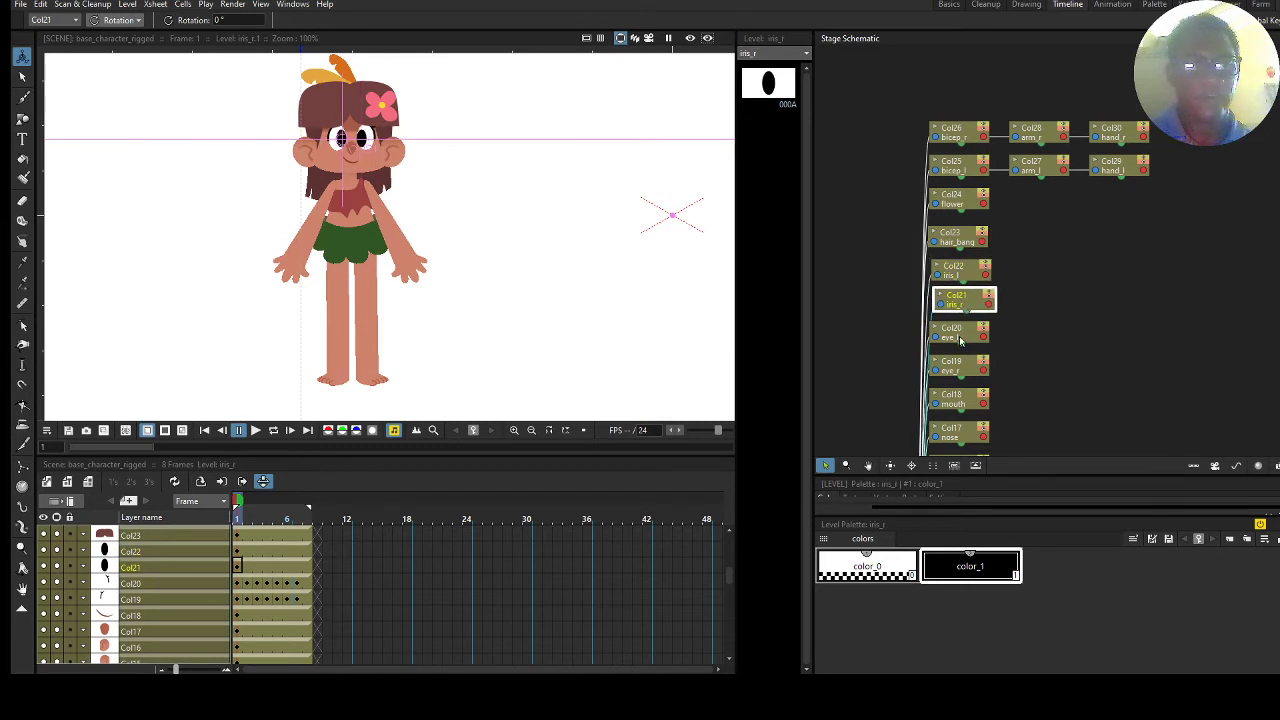
click(960, 334)
click(960, 368)
click(972, 278)
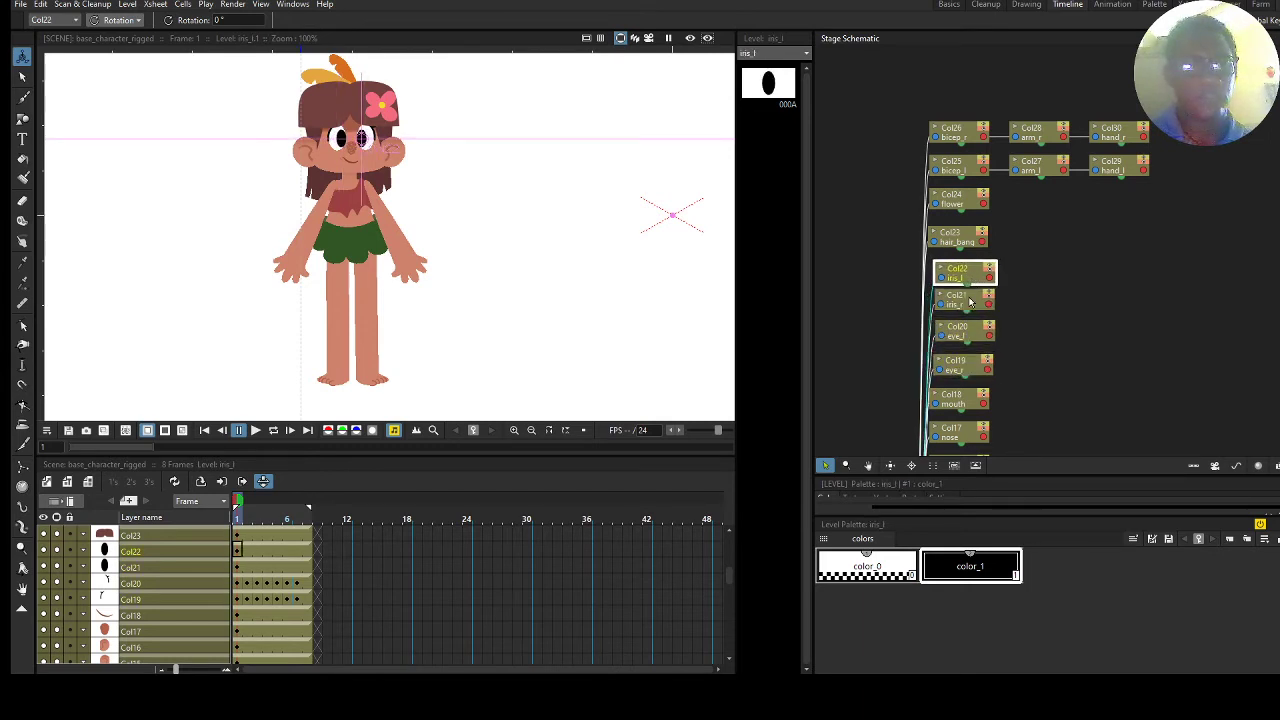
drag(971, 285, 977, 283)
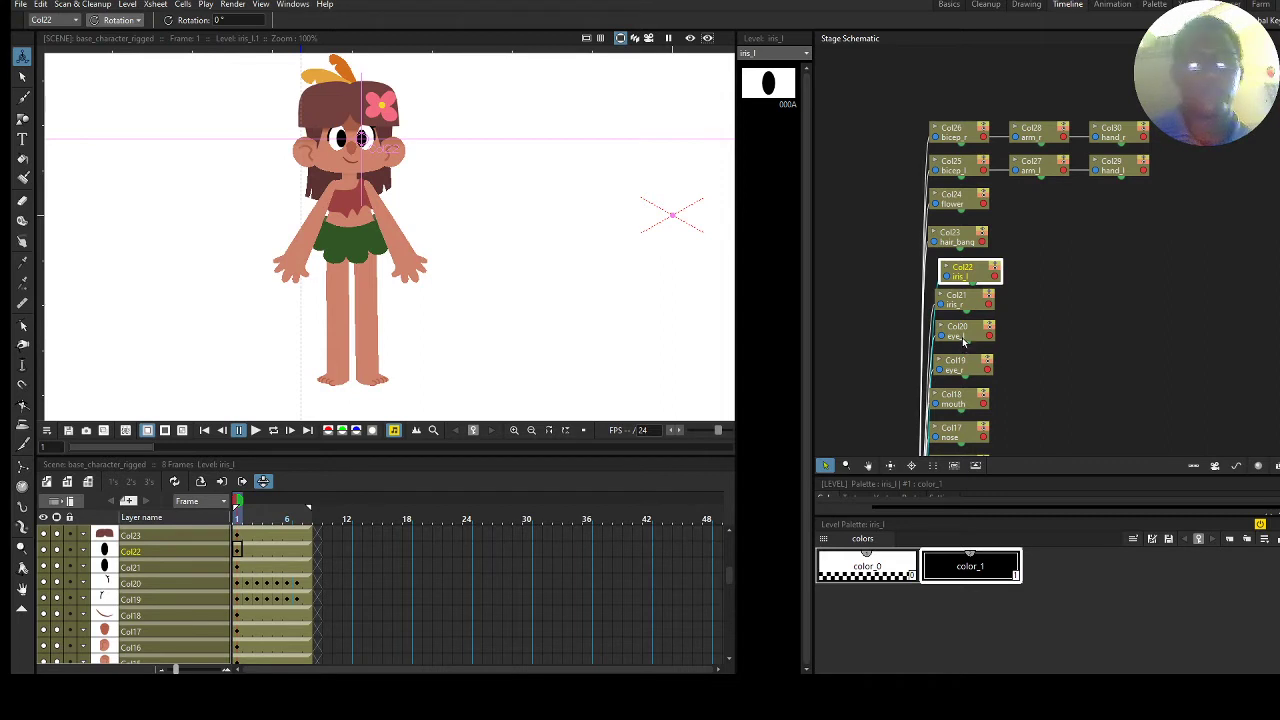
Parent iris_r to eye_r and iris_l to eye_l by linking their nodes in the stage schematic.
click(979, 363)
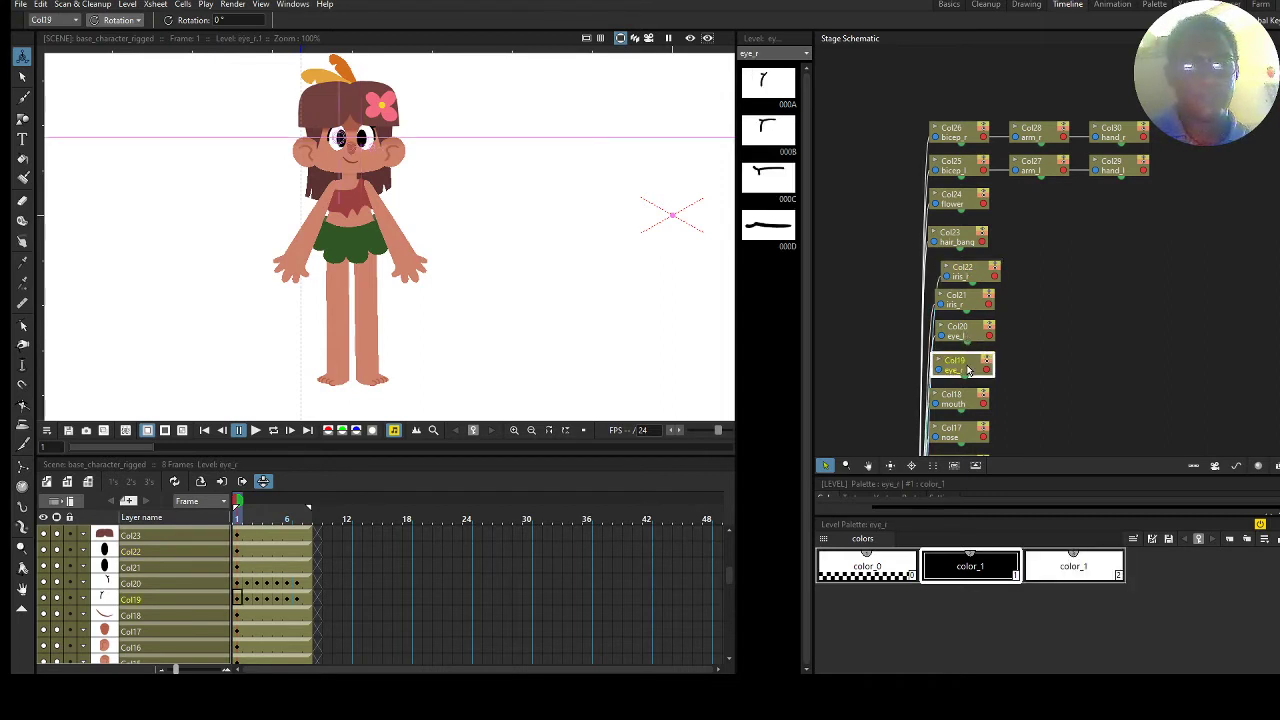
drag(979, 363, 1080, 335)
drag(968, 296, 1187, 315)
drag(1099, 332, 1162, 322)
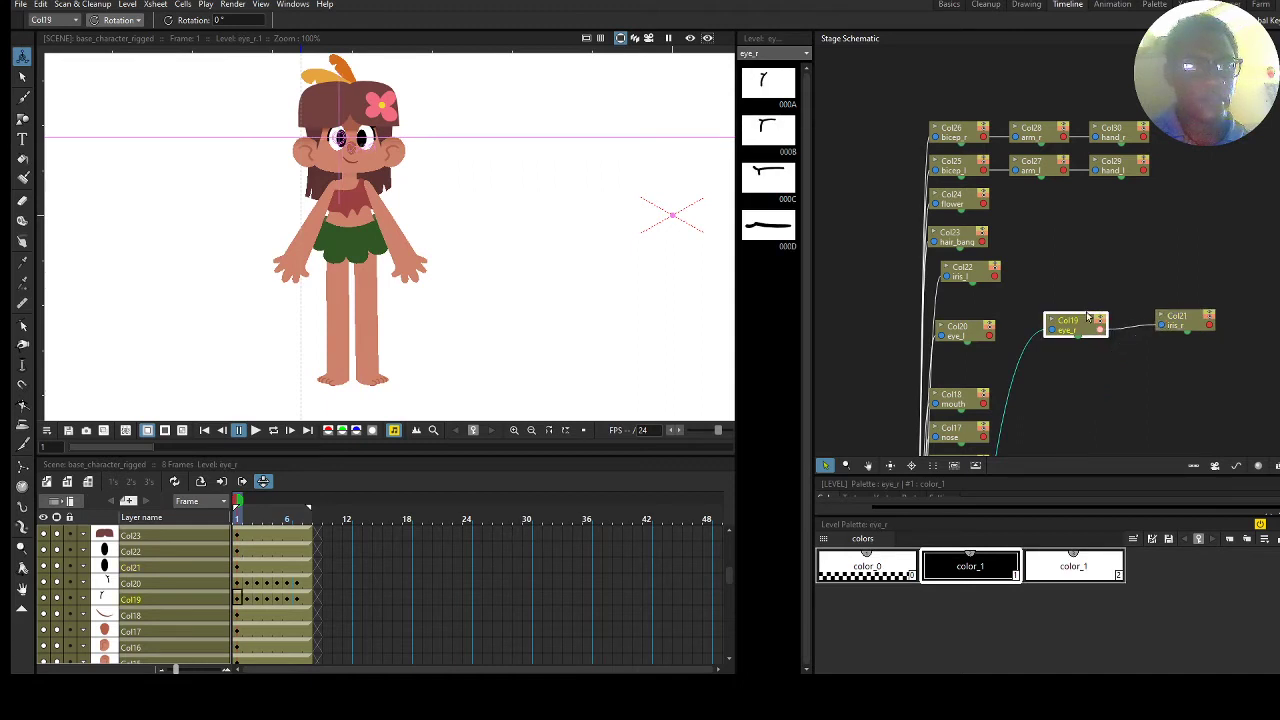
drag(975, 280, 1043, 280)
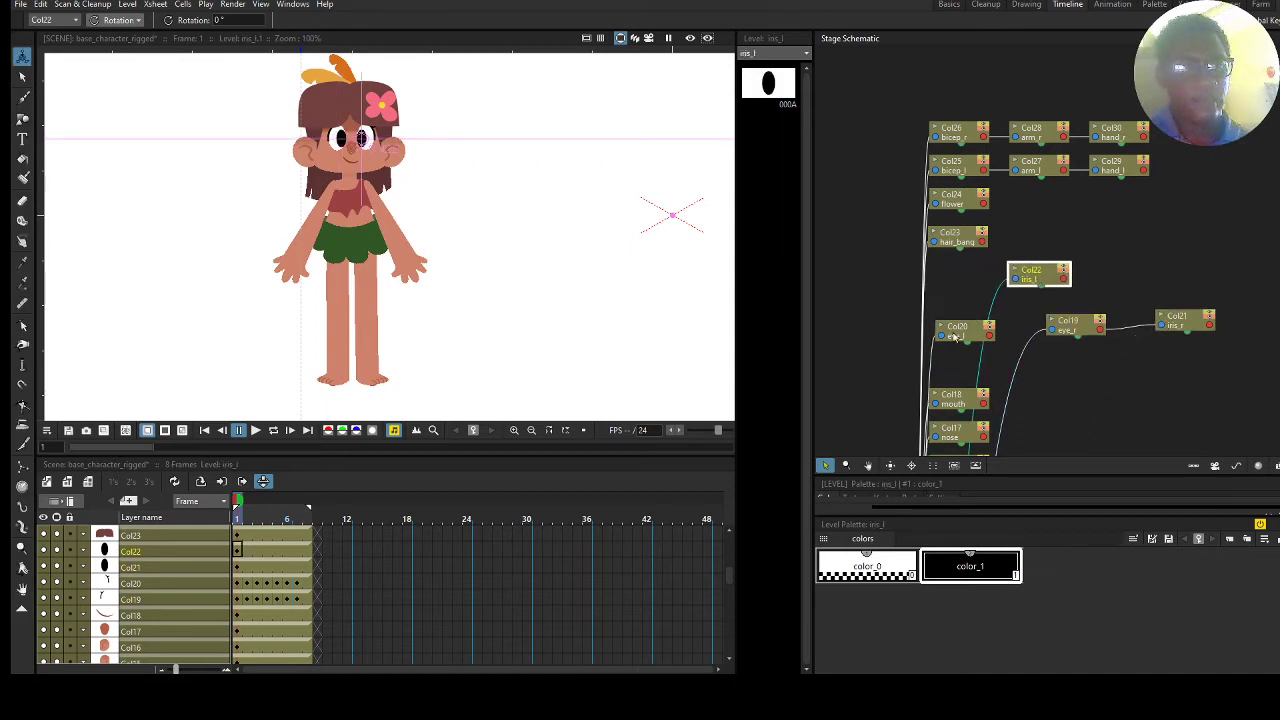
drag(989, 338, 1057, 273)
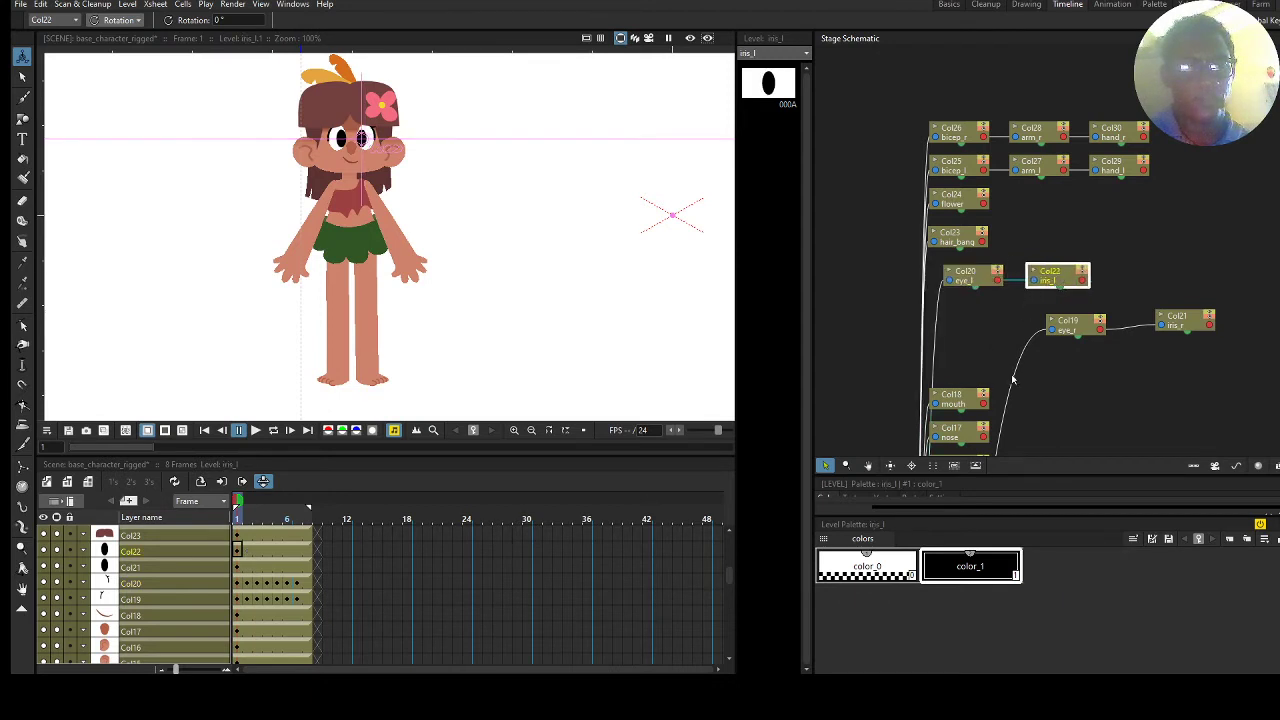
Reorder the stage schematic nodes and parent flower to hair_bang.
click(933, 465)
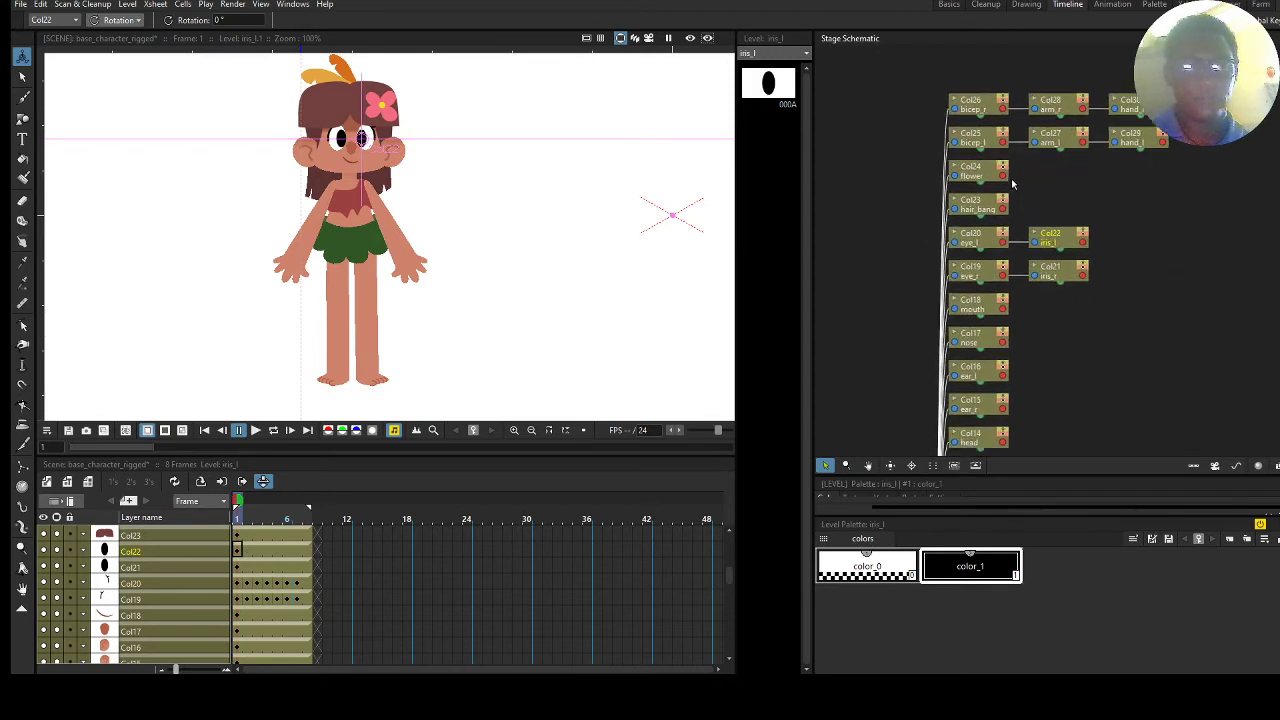
drag(1012, 184, 1004, 124)
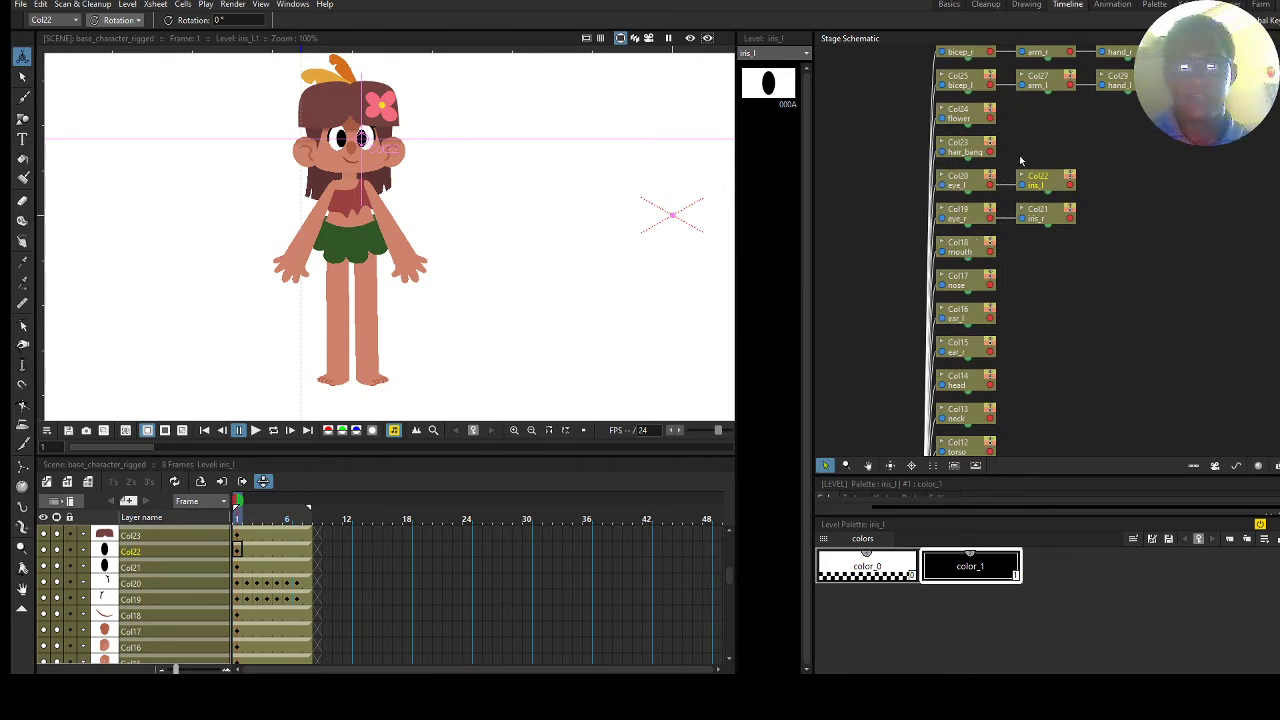
scroll(1021, 160, up, 1)
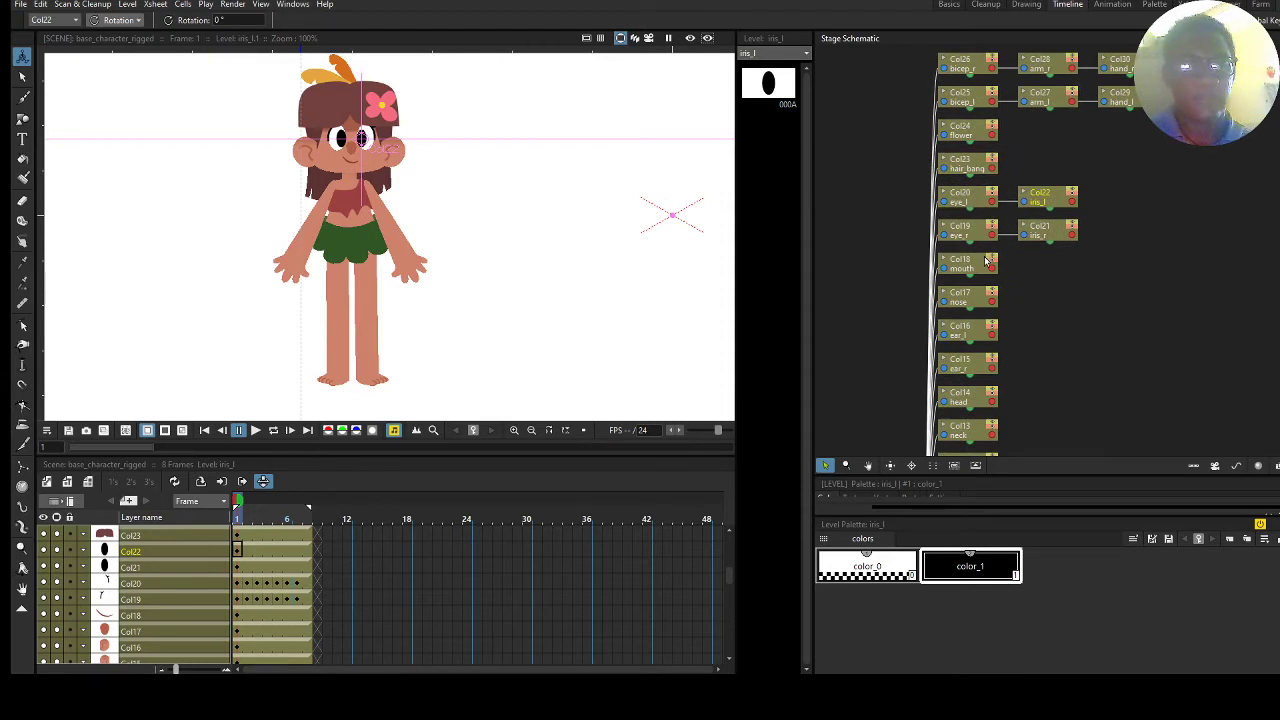
click(966, 402)
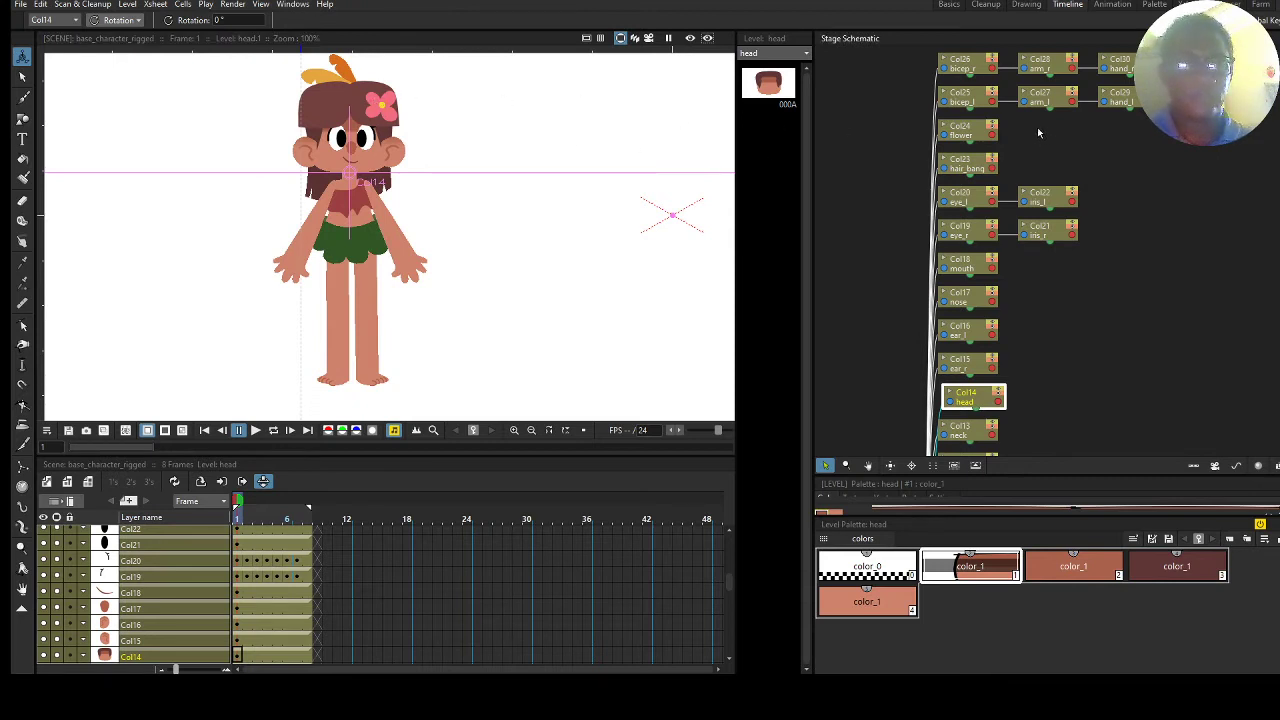
click(966, 135)
drag(966, 135, 1050, 158)
click(995, 172)
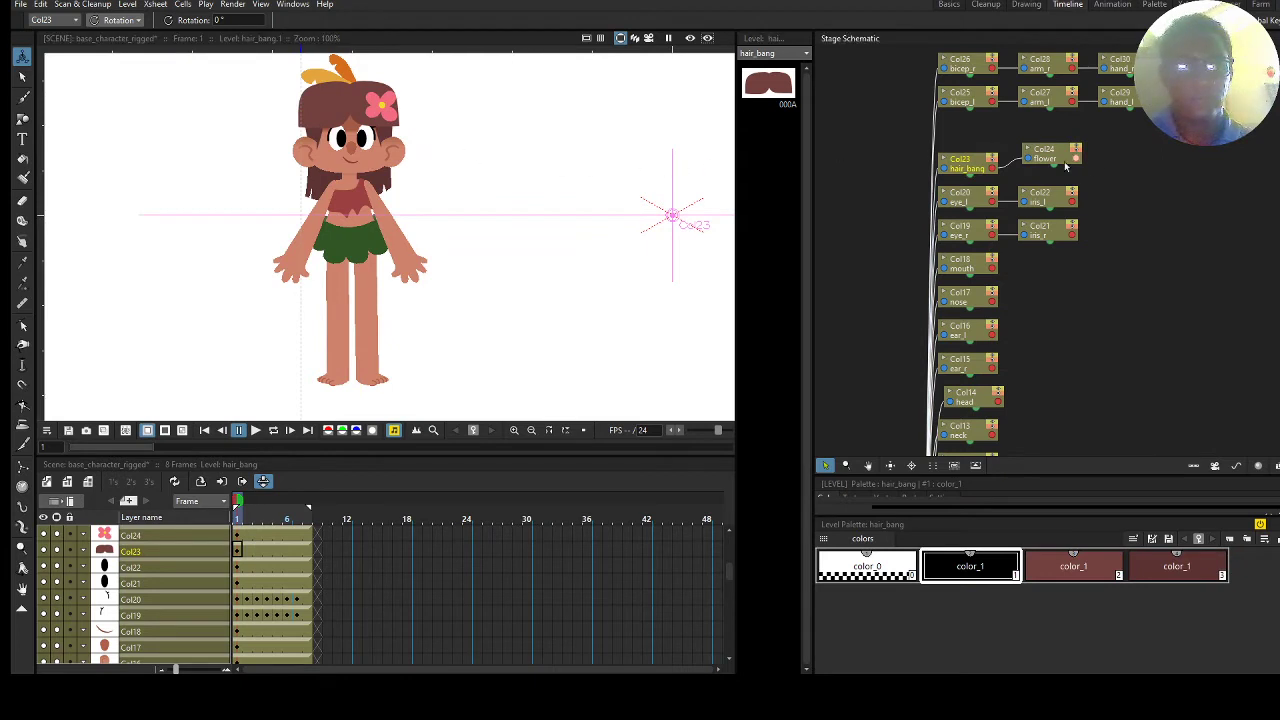
drag(968, 163, 964, 158)
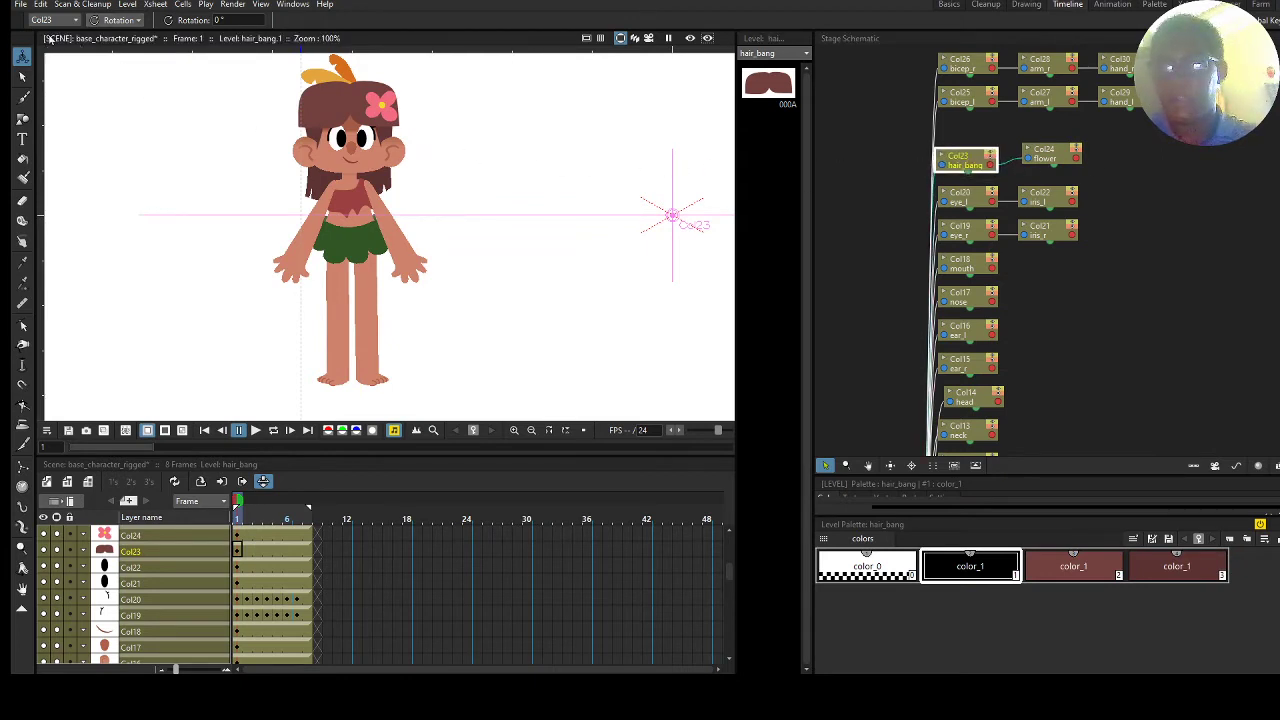
Move hair_bang's centre onto the middle of the fringe, at about E/W -481.77 px and N/S 172.56 px.
click(118, 20)
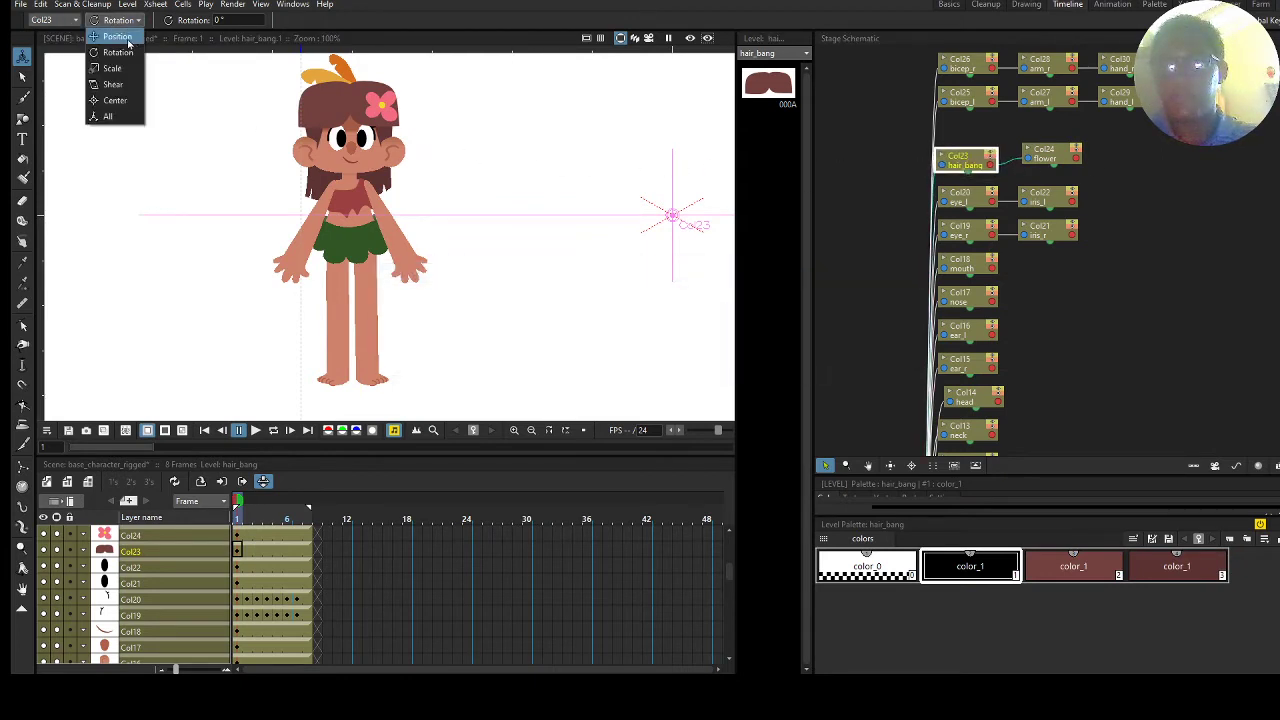
click(115, 100)
mouse_move(675, 215)
mouse_down()
mouse_move(490, 176)
mouse_move(352, 101)
mouse_up()
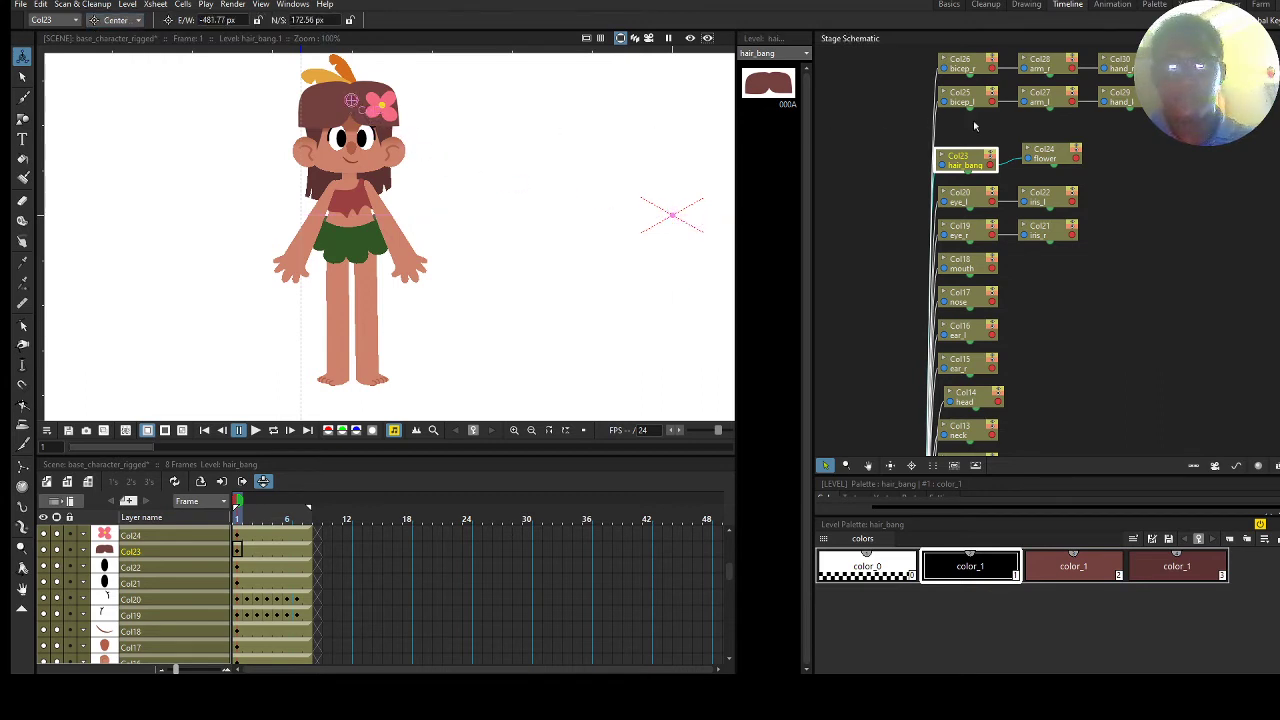
Examine the two drawings of the flower level, return to the scene view, and check the flower and iris_l nodes.
click(1048, 157)
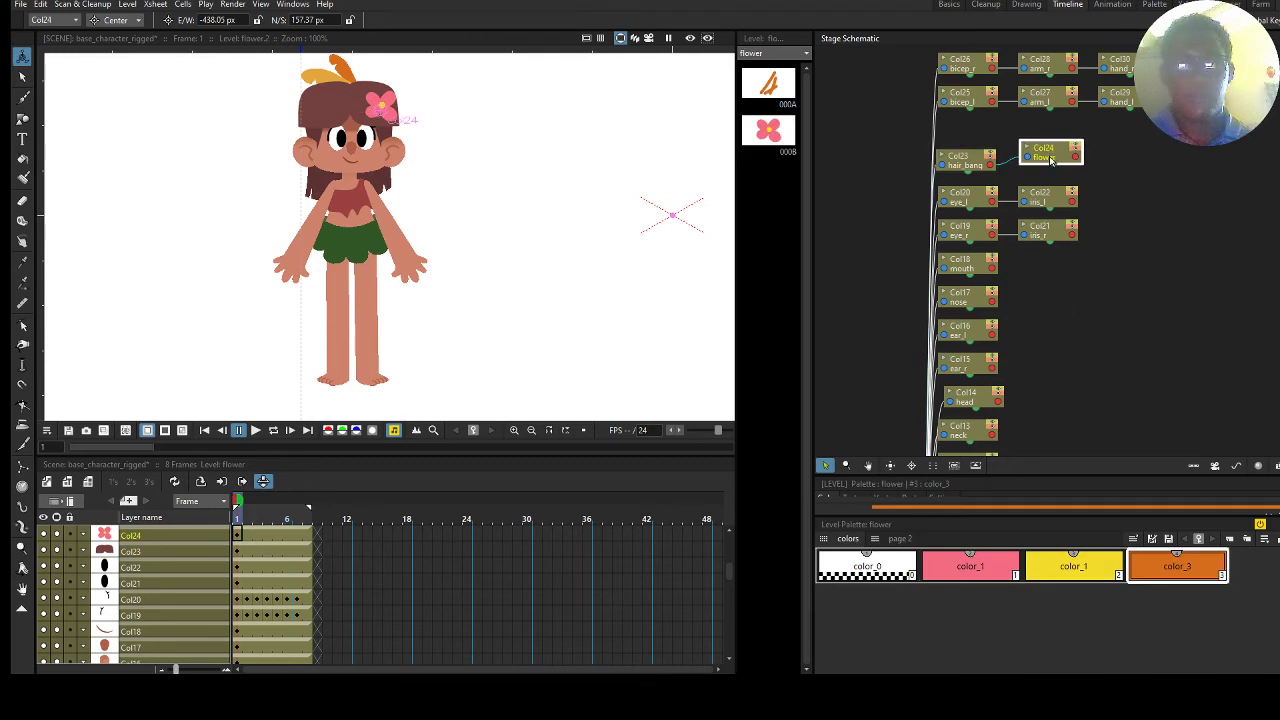
click(780, 88)
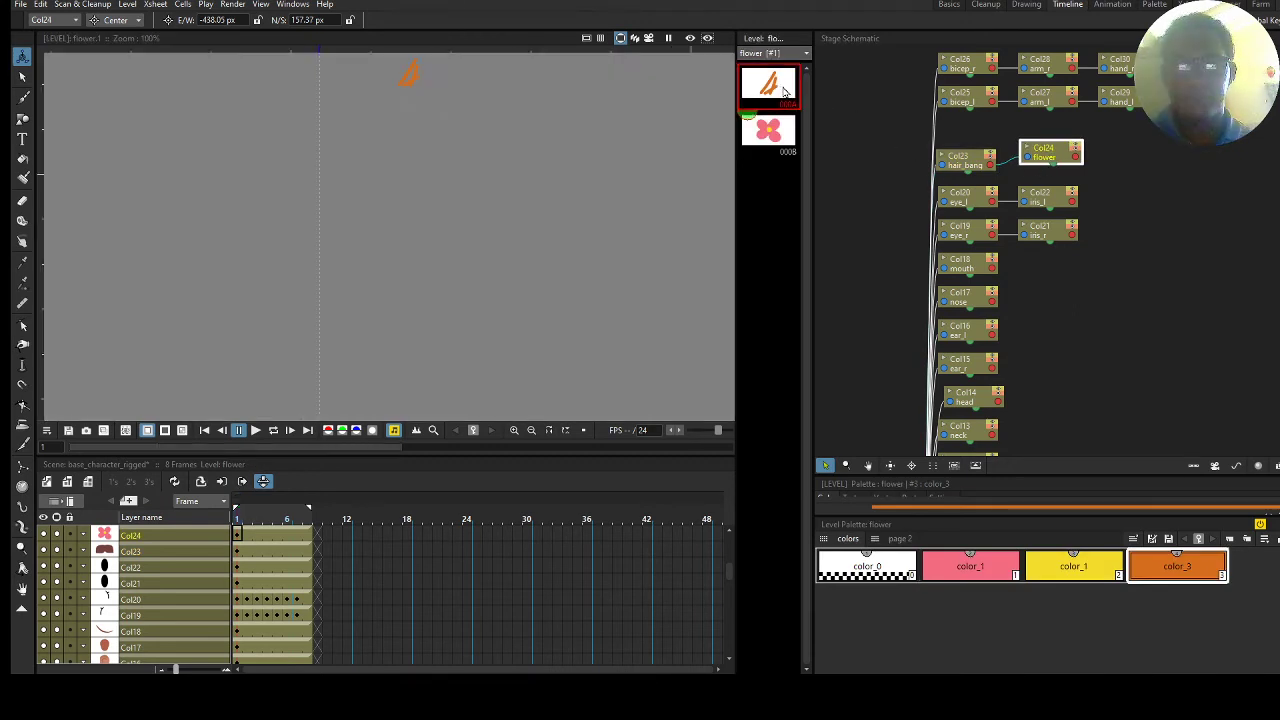
click(770, 132)
click(905, 244)
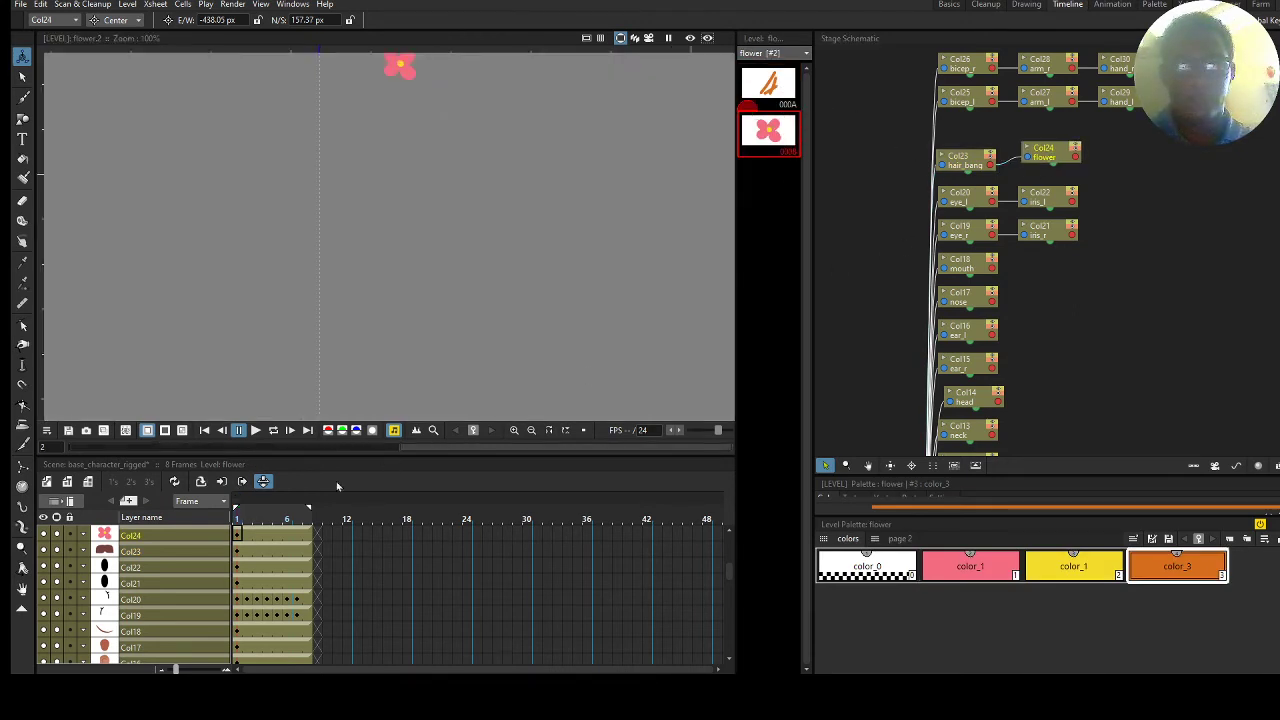
click(244, 537)
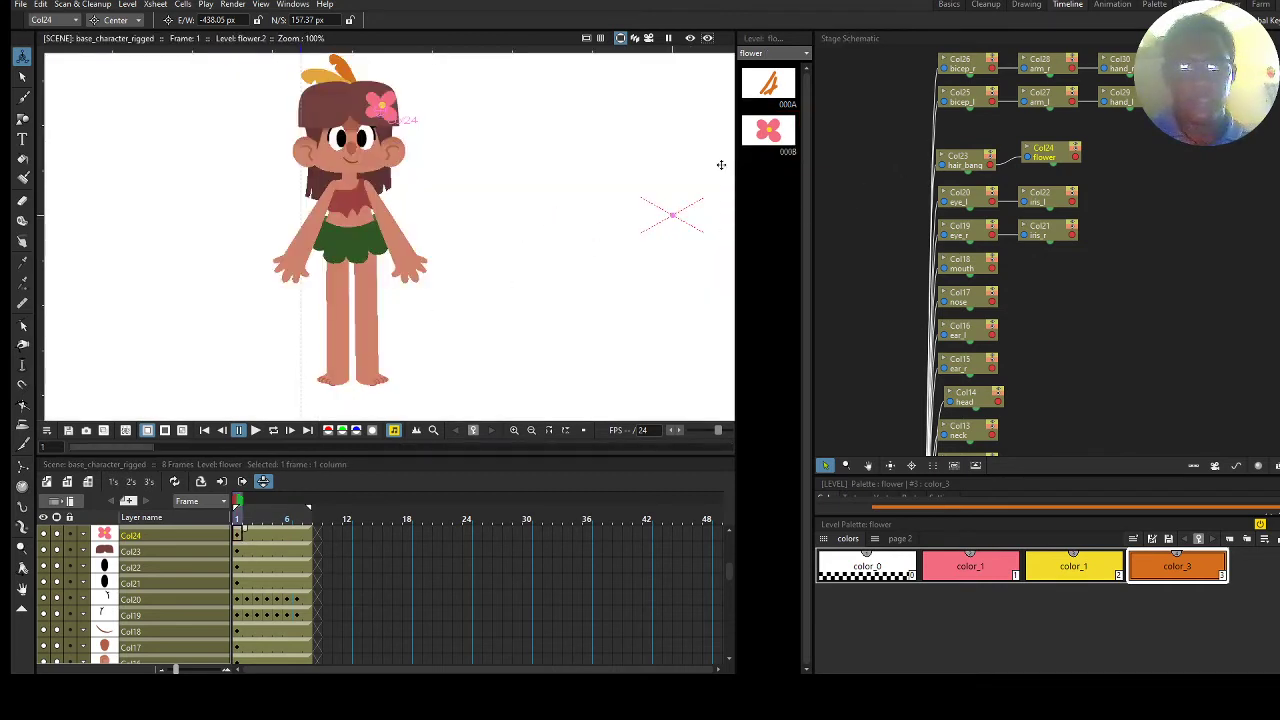
click(1032, 162)
drag(1032, 162, 1036, 166)
click(1050, 197)
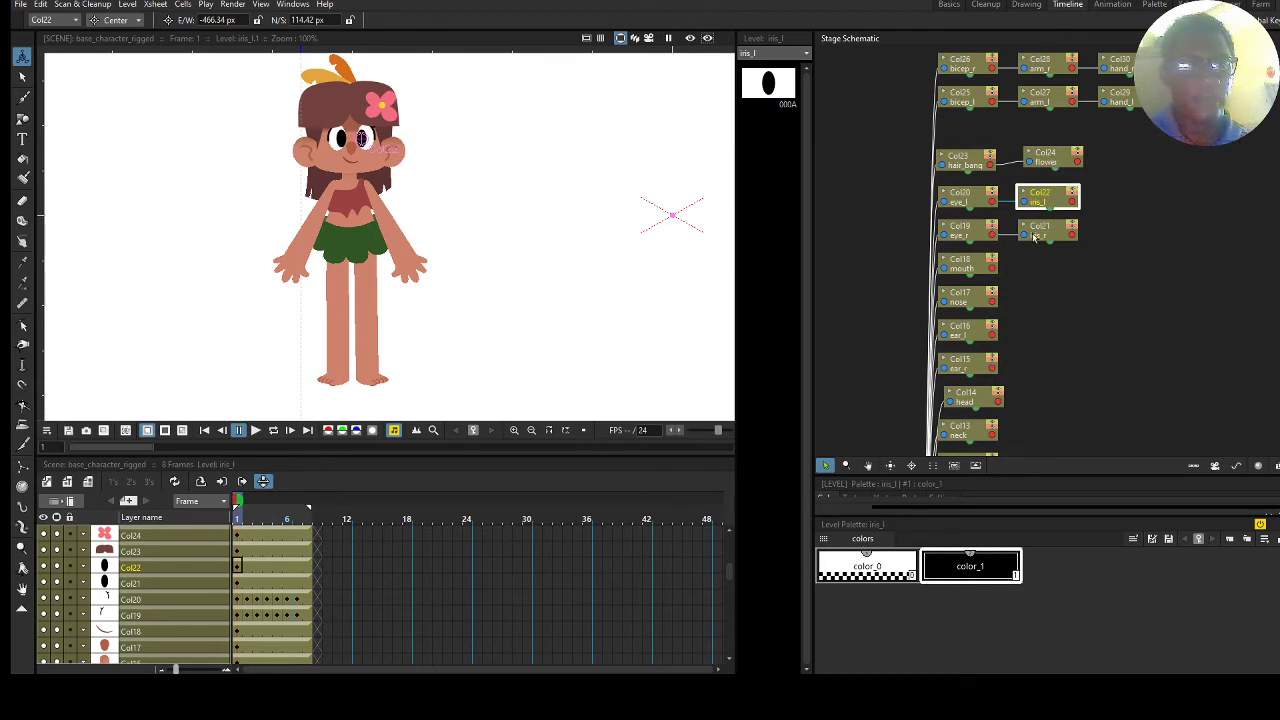
Parent hair_bang, eye_l, eye_r, nose and mouth to head in the stage schematic, and reorder the nodes.
drag(966, 398, 1024, 160)
drag(949, 172, 1021, 192)
drag(949, 172, 1023, 293)
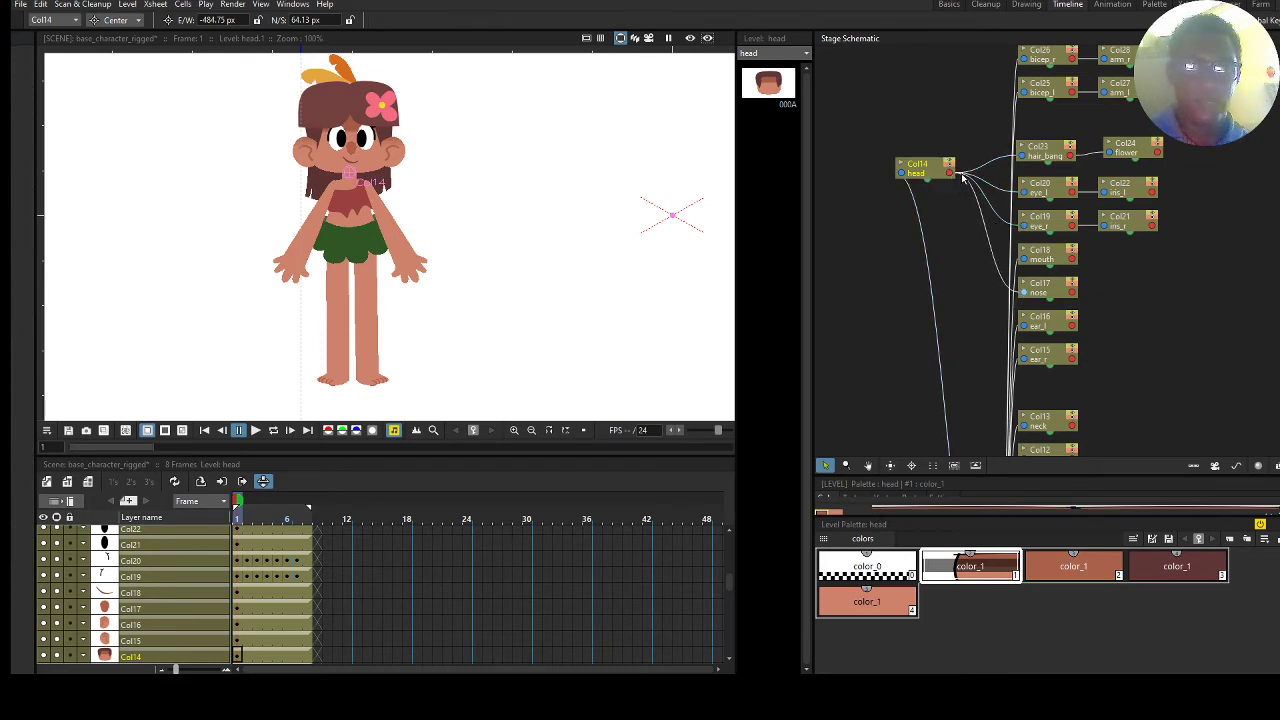
drag(949, 172, 1022, 259)
click(990, 226)
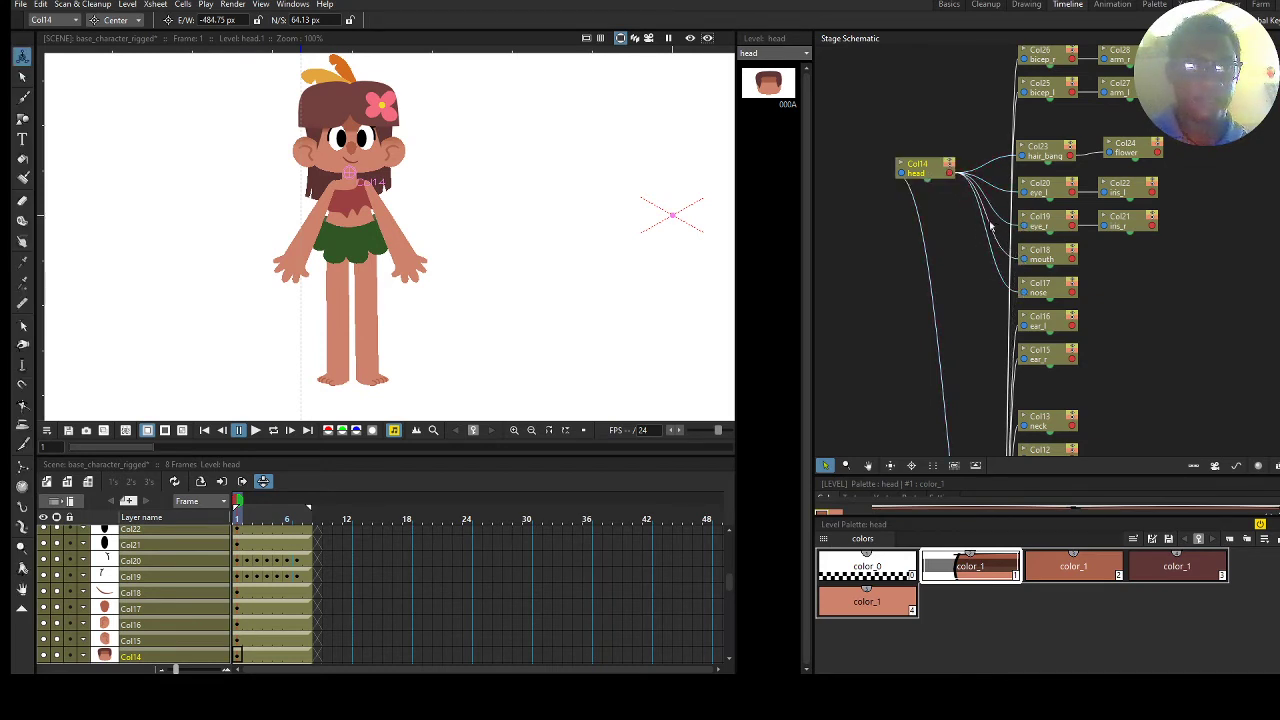
click(934, 469)
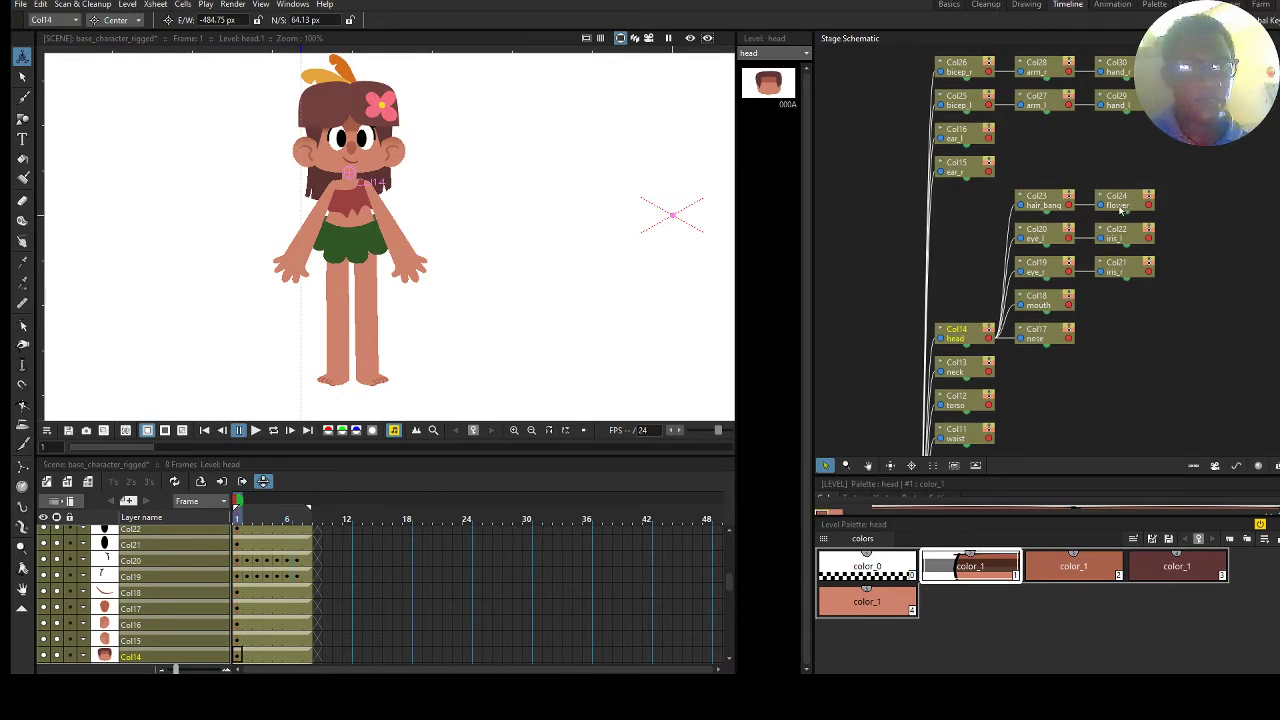
Move the head's centre to about E/W -483.77 px and N/S 75.25 px, and test-move the head in Position mode.
click(962, 336)
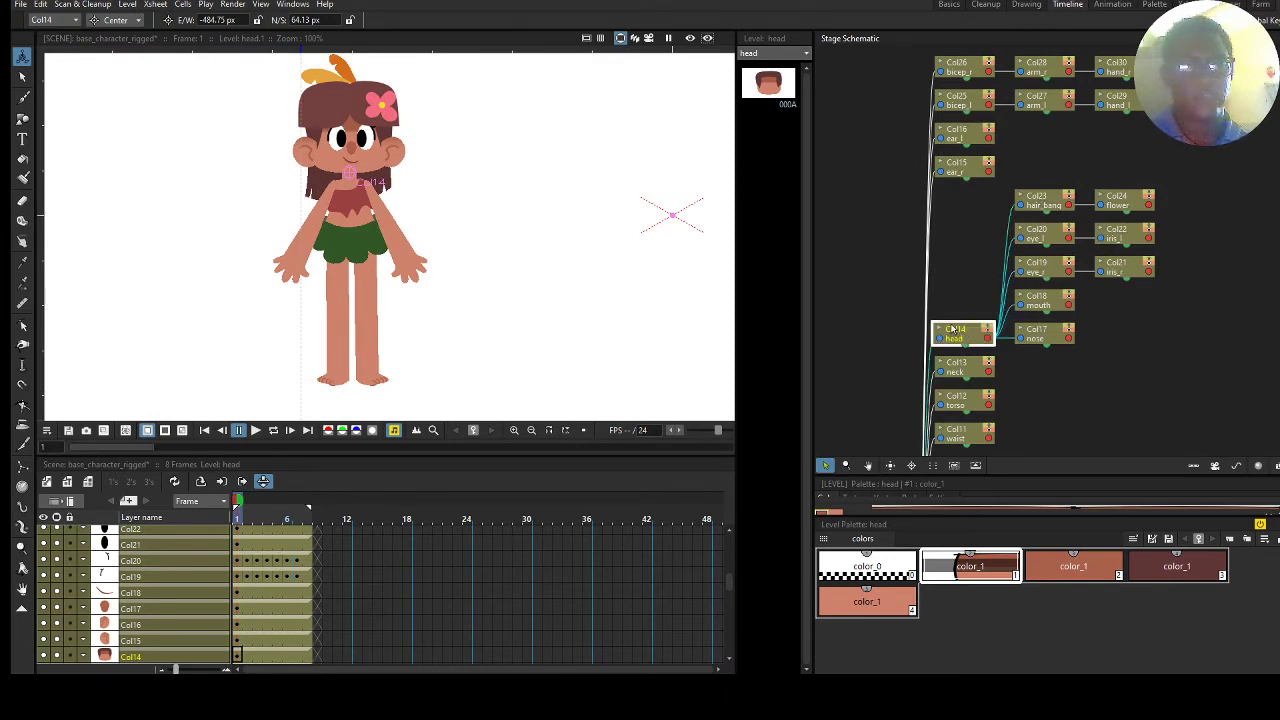
mouse_move(447, 193)
mouse_down()
mouse_move(457, 169)
mouse_move(458, 186)
mouse_up()
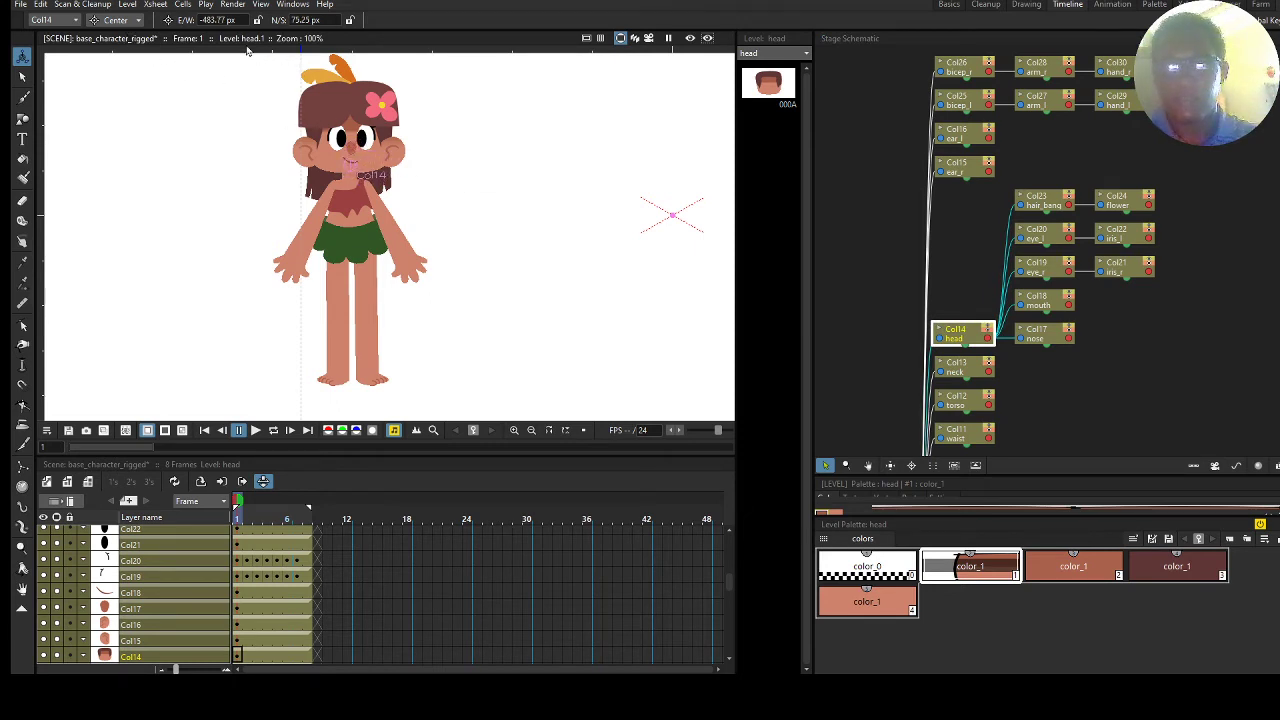
click(135, 20)
click(130, 38)
mouse_move(470, 206)
mouse_down()
mouse_move(483, 189)
mouse_move(531, 206)
mouse_move(514, 194)
mouse_move(529, 201)
mouse_move(469, 206)
mouse_up()
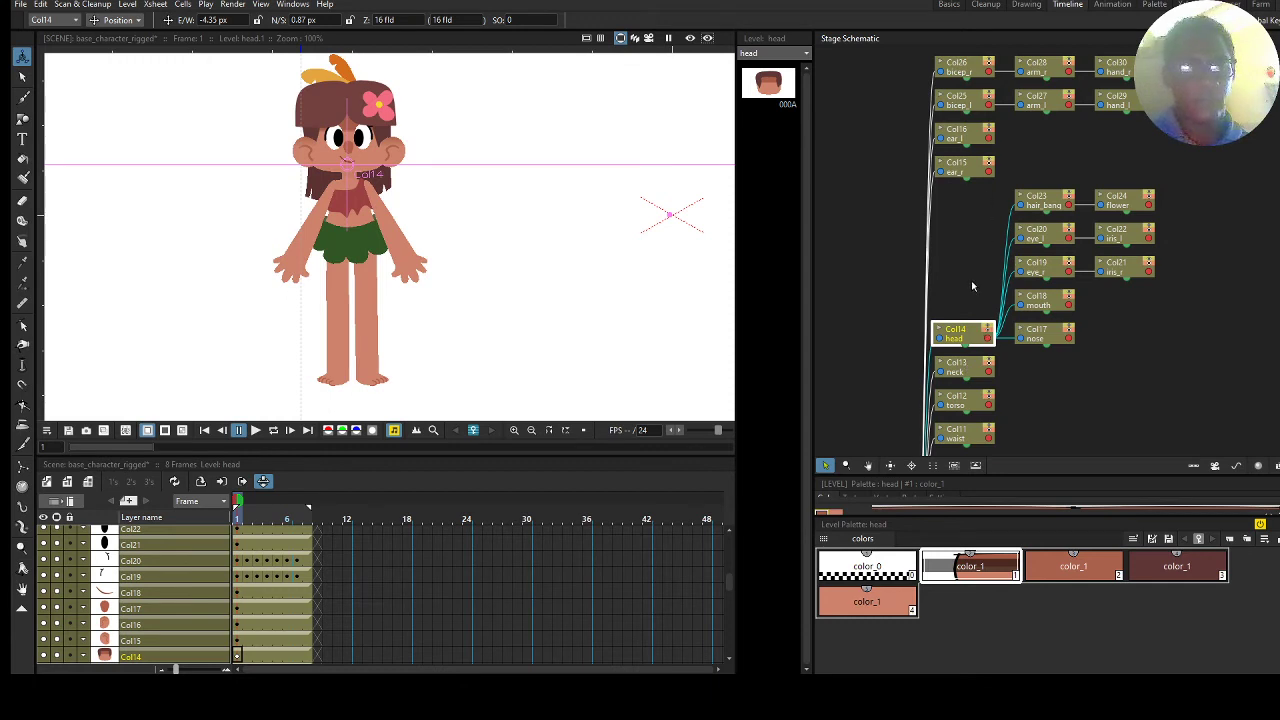
Move the hair_back, feather02 and feather01 nodes out of their column to free space beyond the nose node.
scroll(985, 240, down, 3)
click(998, 292)
scroll(995, 290, down, 3)
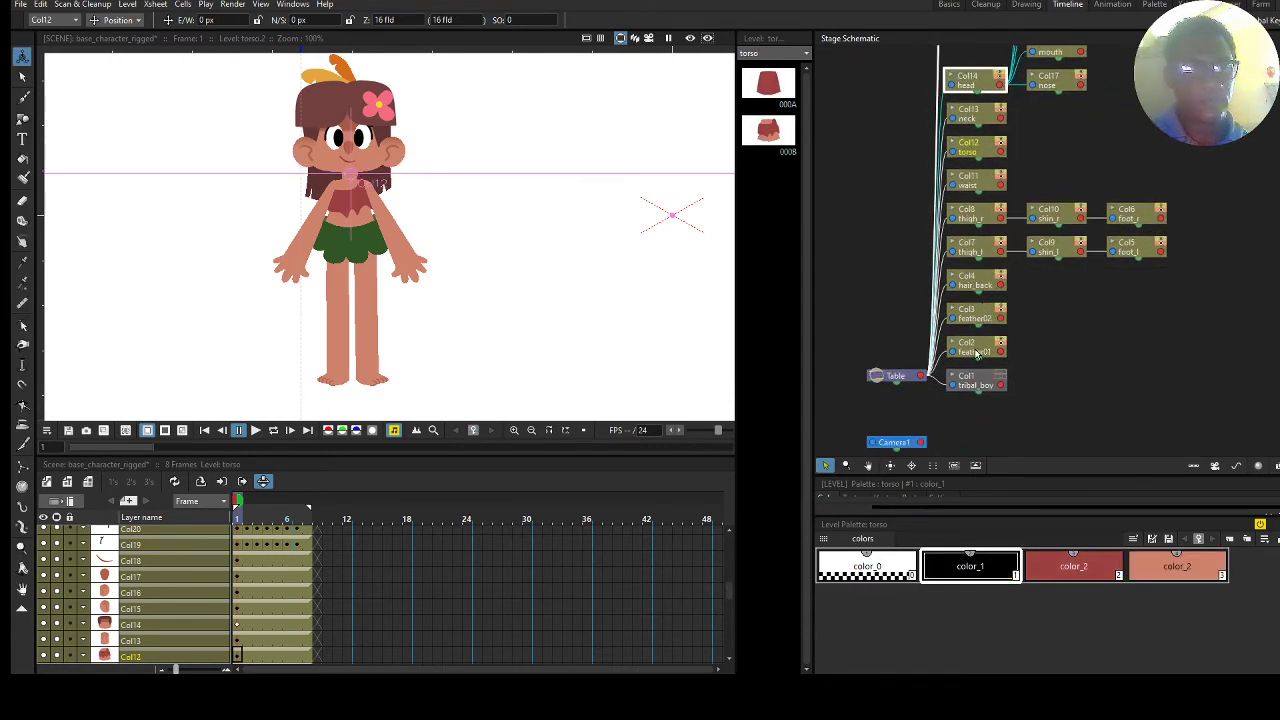
click(984, 318)
click(980, 350)
click(986, 320)
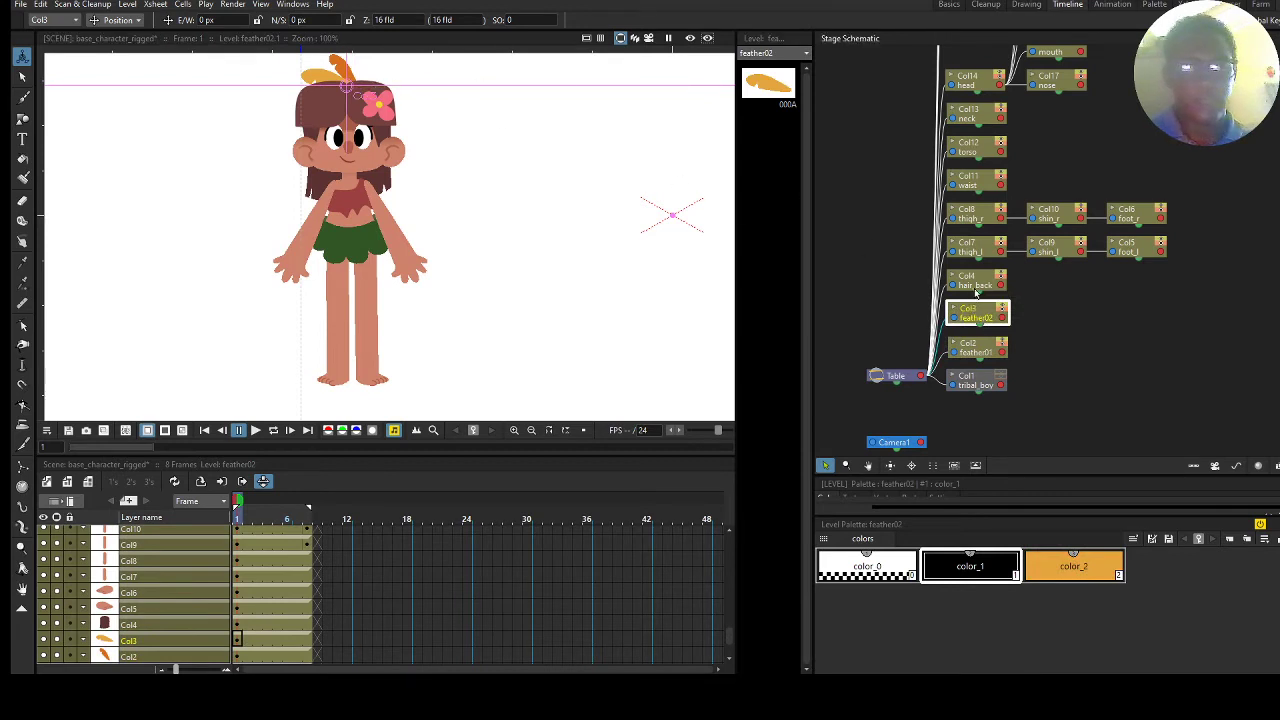
drag(976, 291, 882, 69)
drag(973, 326, 880, 108)
mouse_move(971, 350)
mouse_down()
mouse_move(925, 270)
mouse_move(868, 112)
mouse_up()
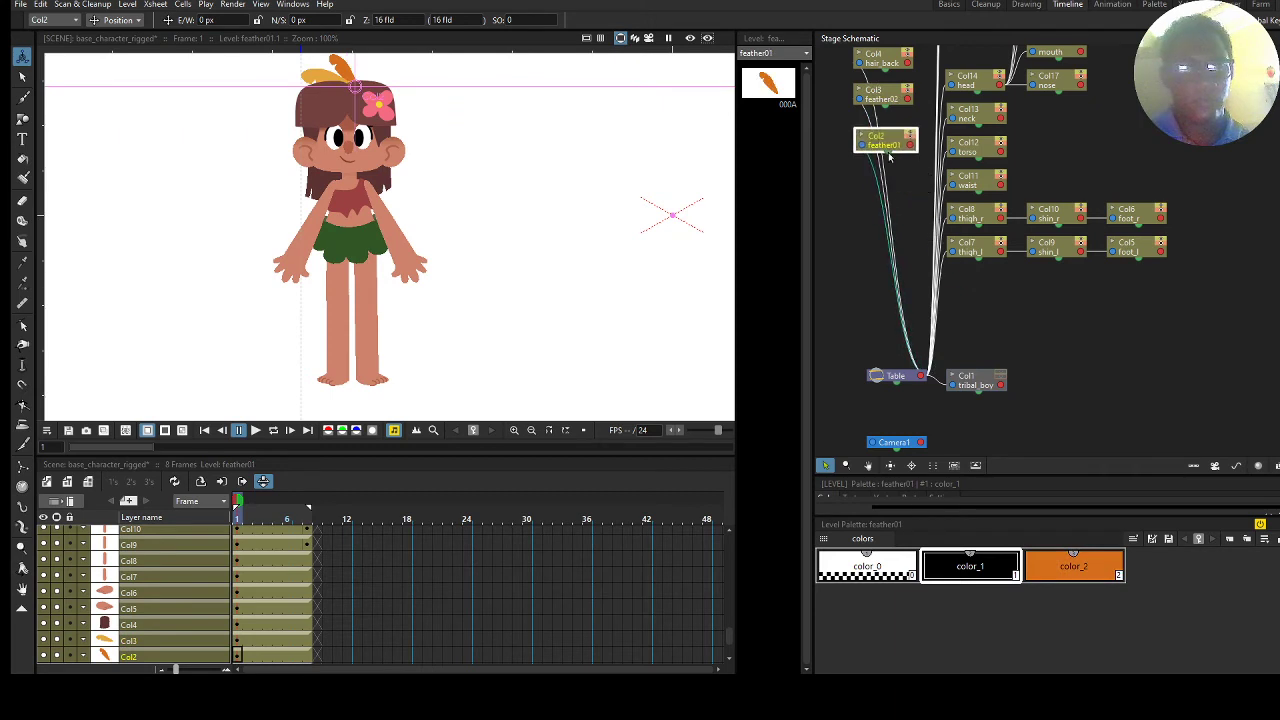
scroll(880, 250, up, 5)
drag(856, 187, 889, 342)
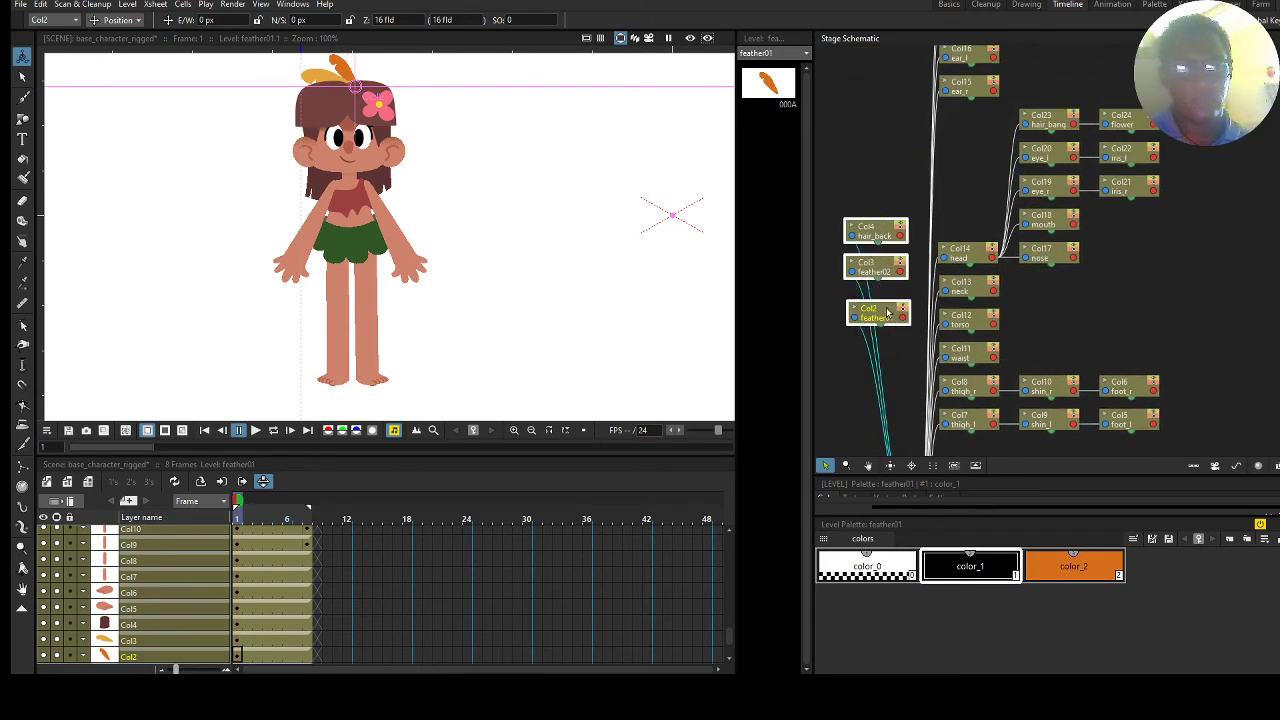
drag(855, 303, 1182, 312)
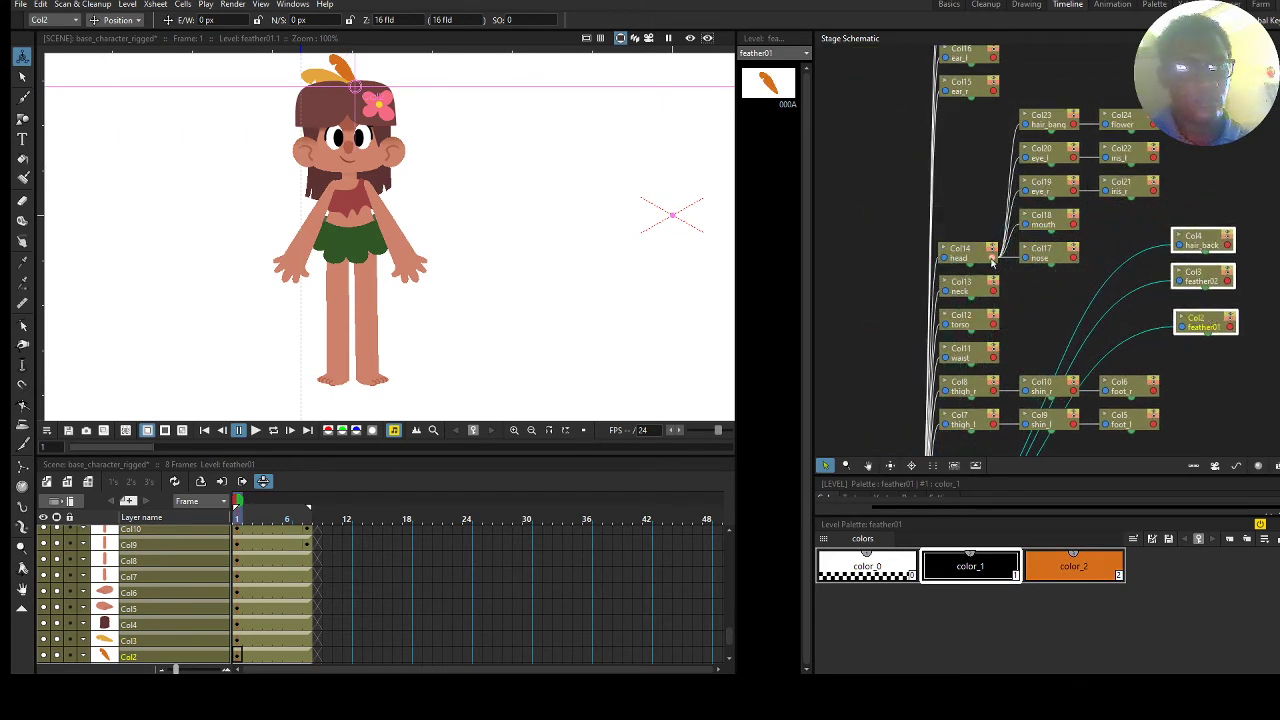
Parent hair_back to head by linking their nodes in the stage schematic.
drag(992, 260, 1178, 246)
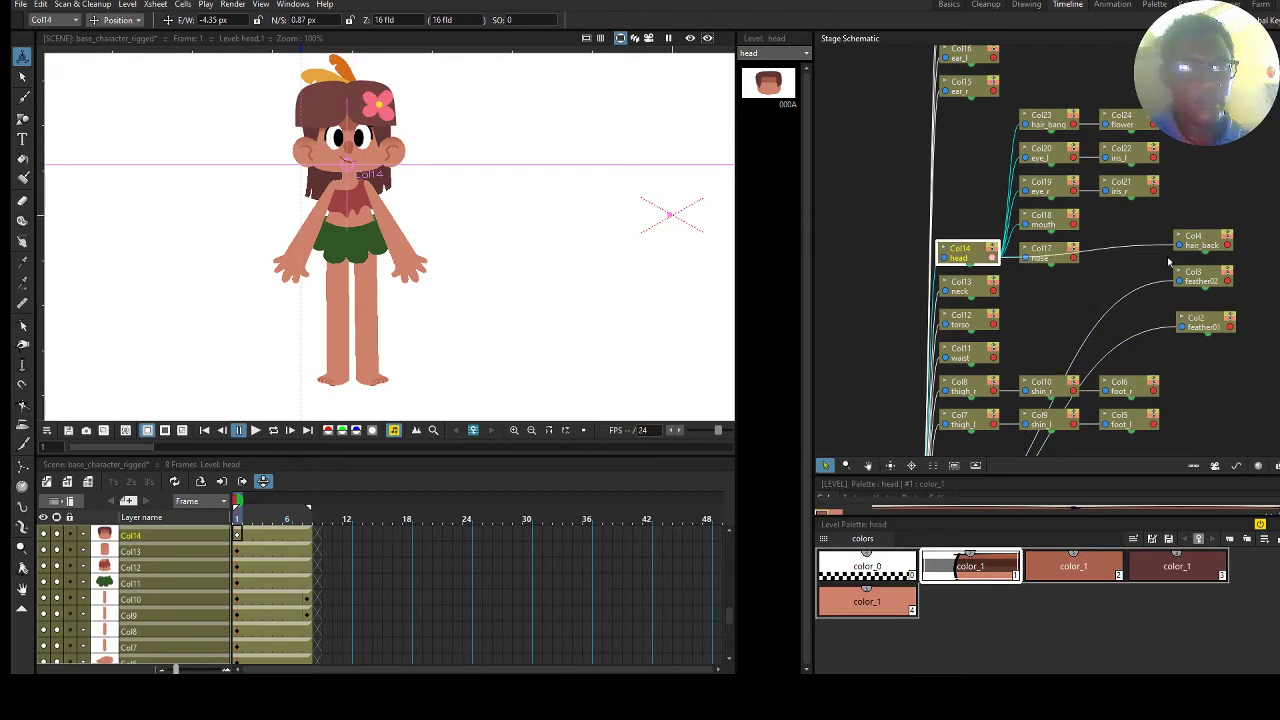
click(1006, 270)
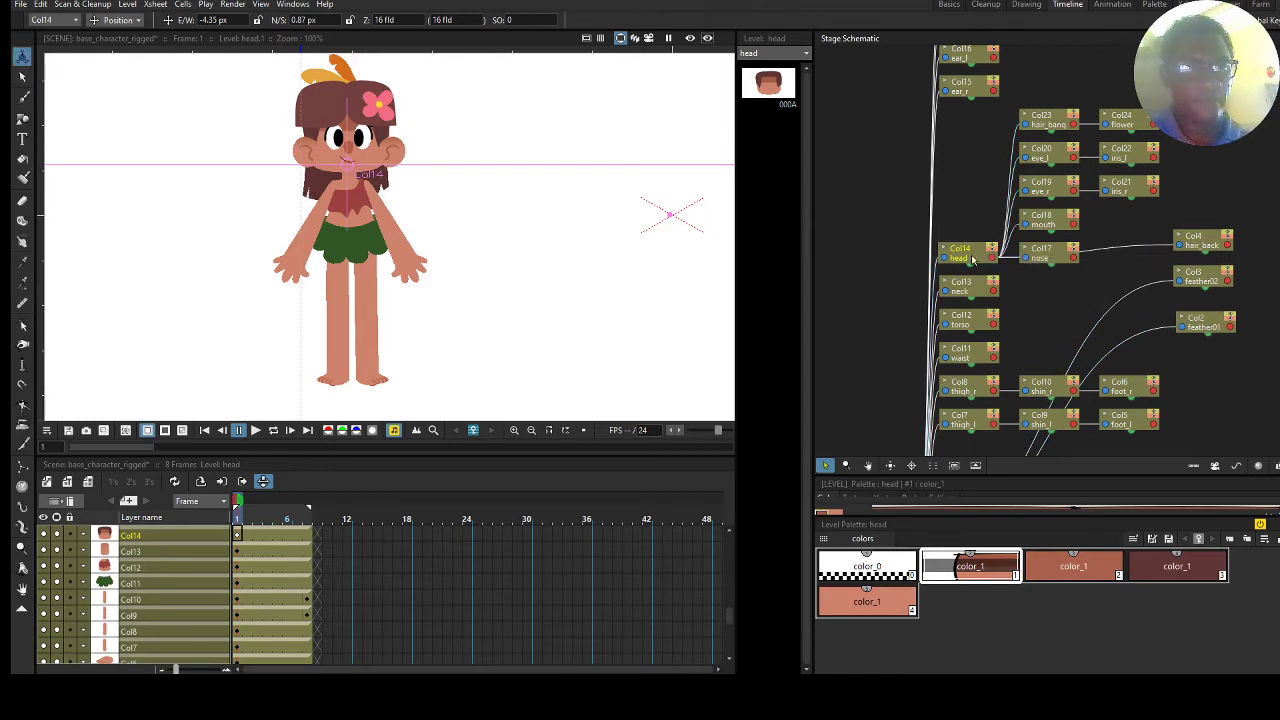
click(968, 255)
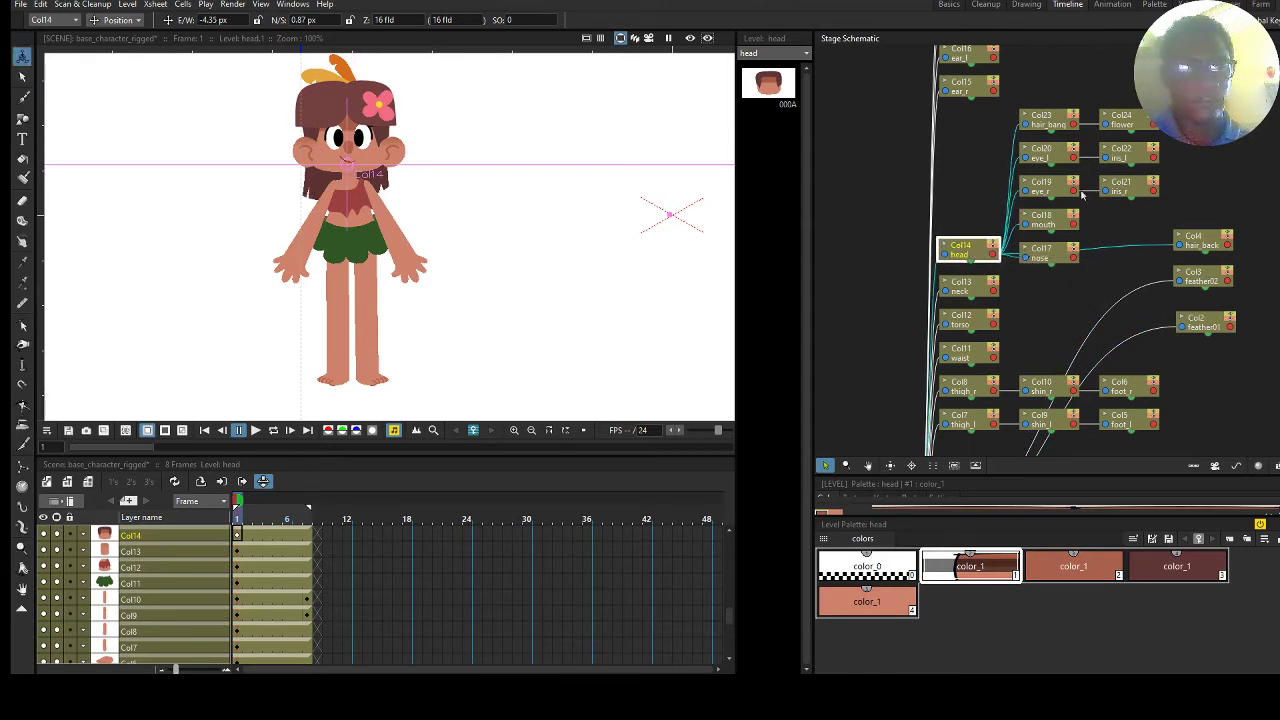
Parent feather02 and feather01 to hair_bang by linking their nodes in the stage schematic.
click(1050, 126)
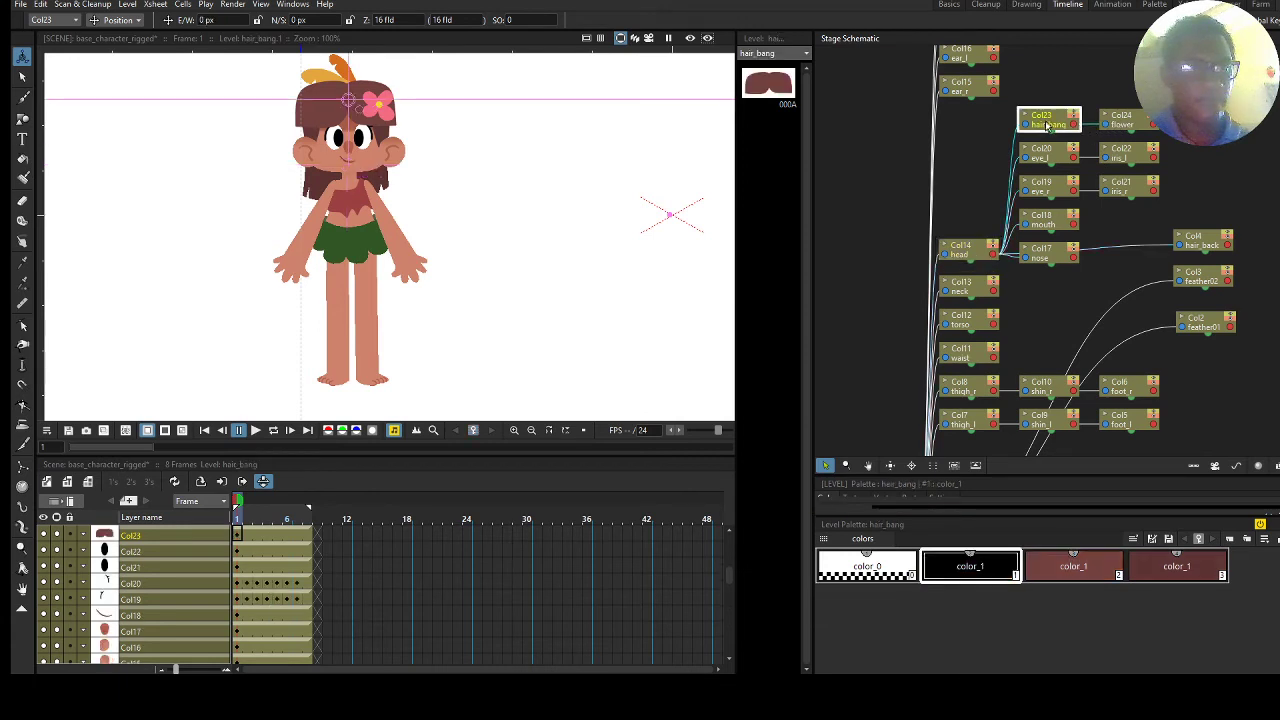
drag(1076, 126, 1181, 283)
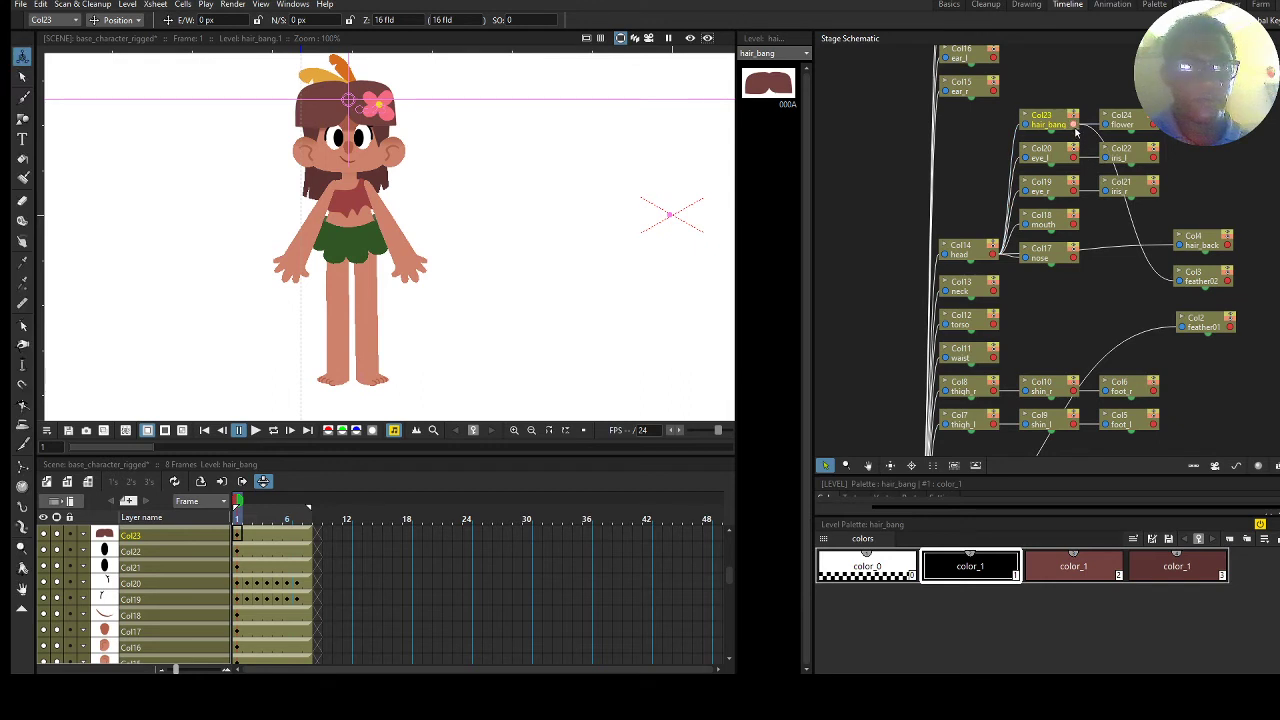
drag(1076, 126, 1183, 330)
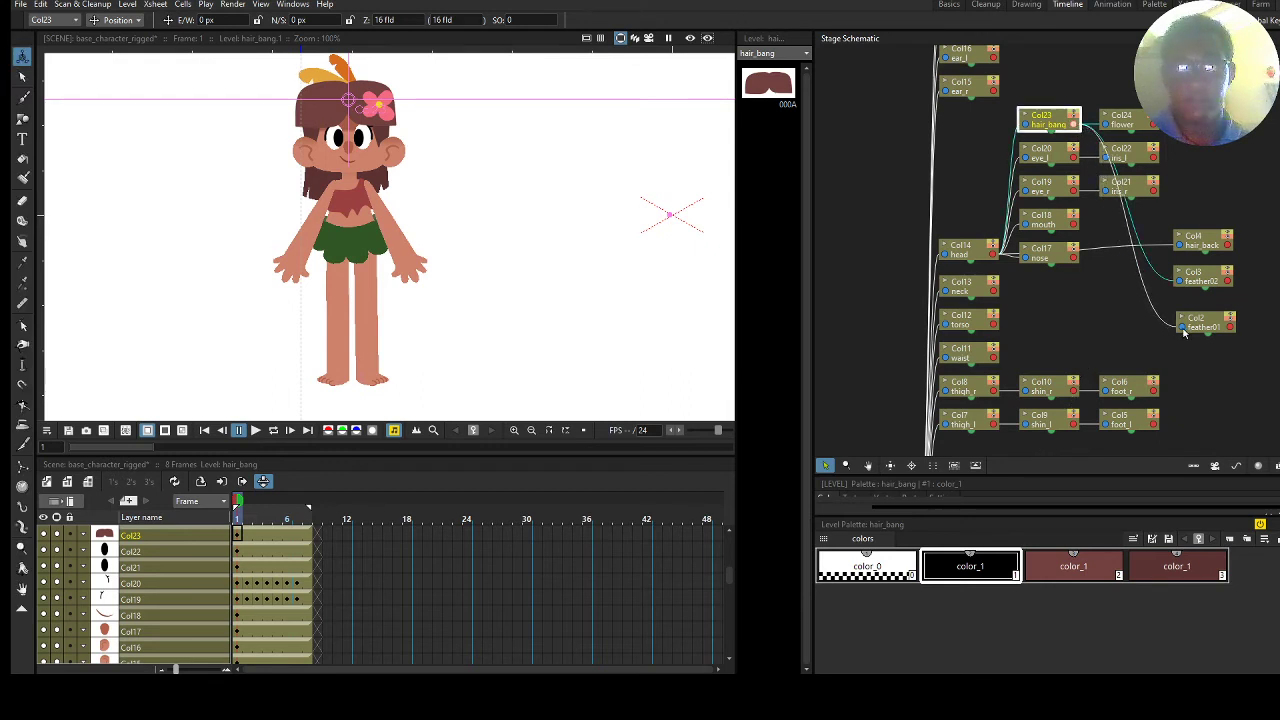
click(1146, 306)
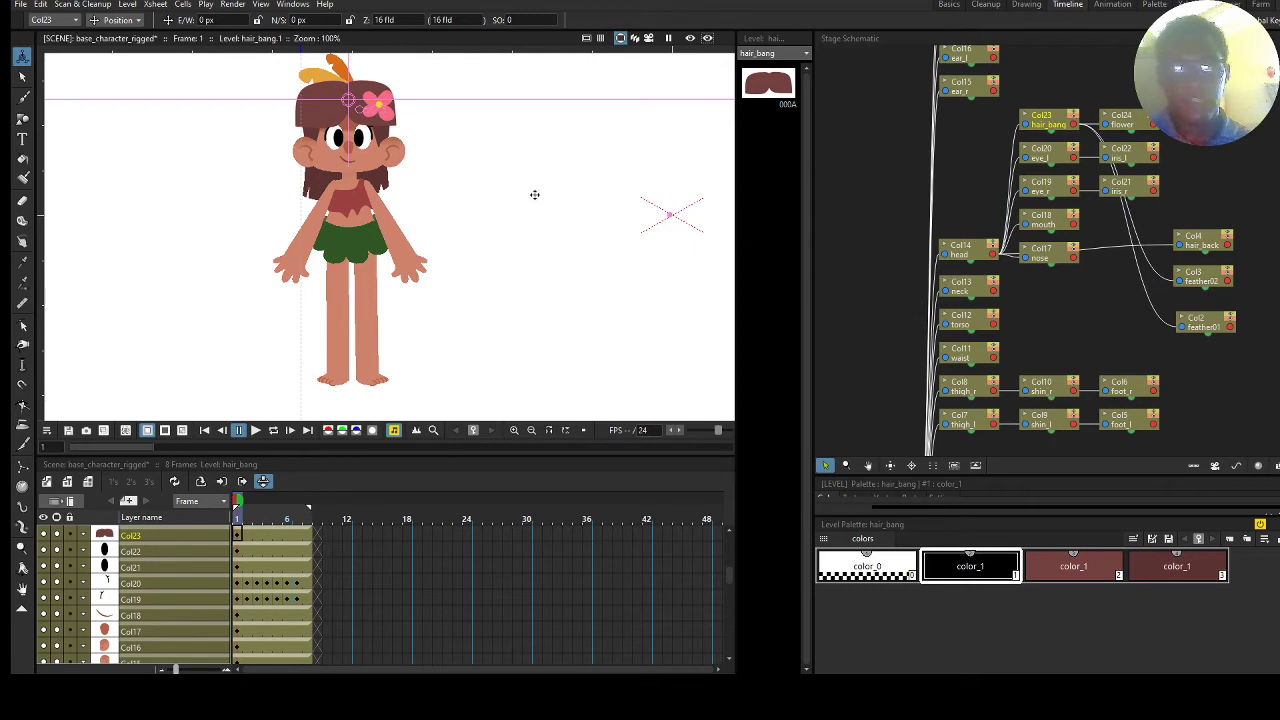
Test-move the head with its linked parts in Position mode and try to undo the move.
click(985, 250)
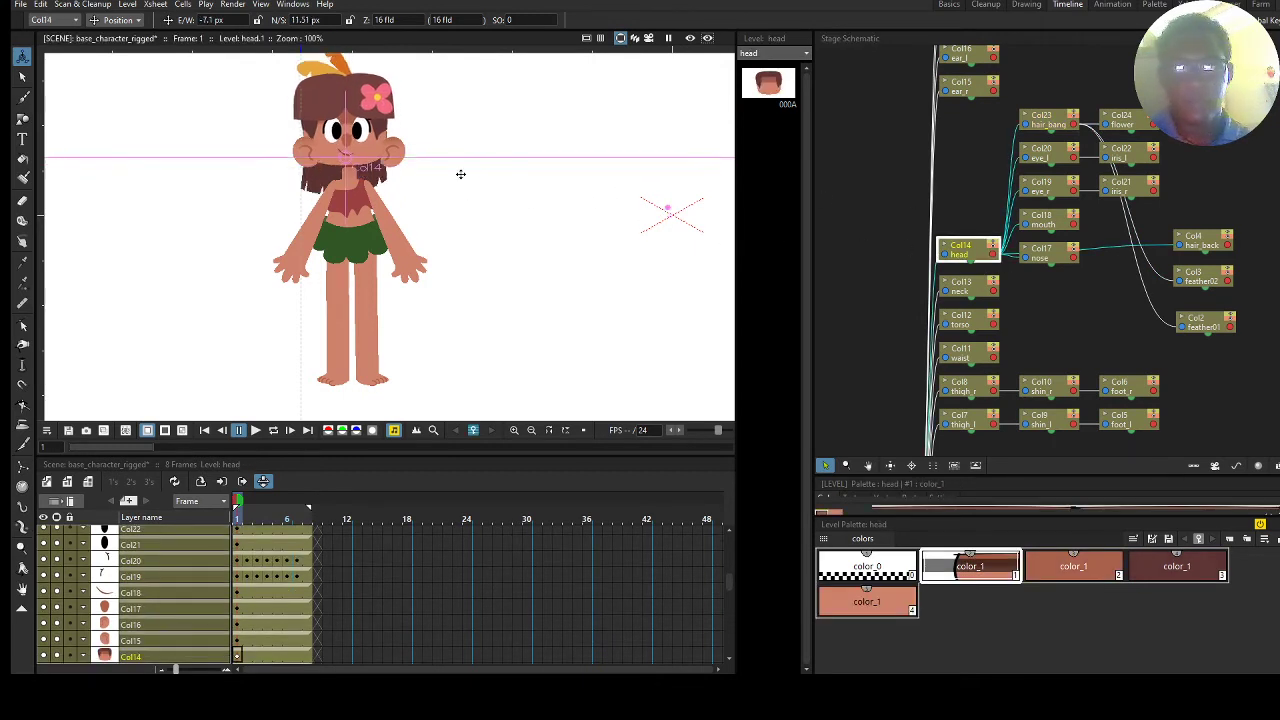
drag(460, 174, 462, 186)
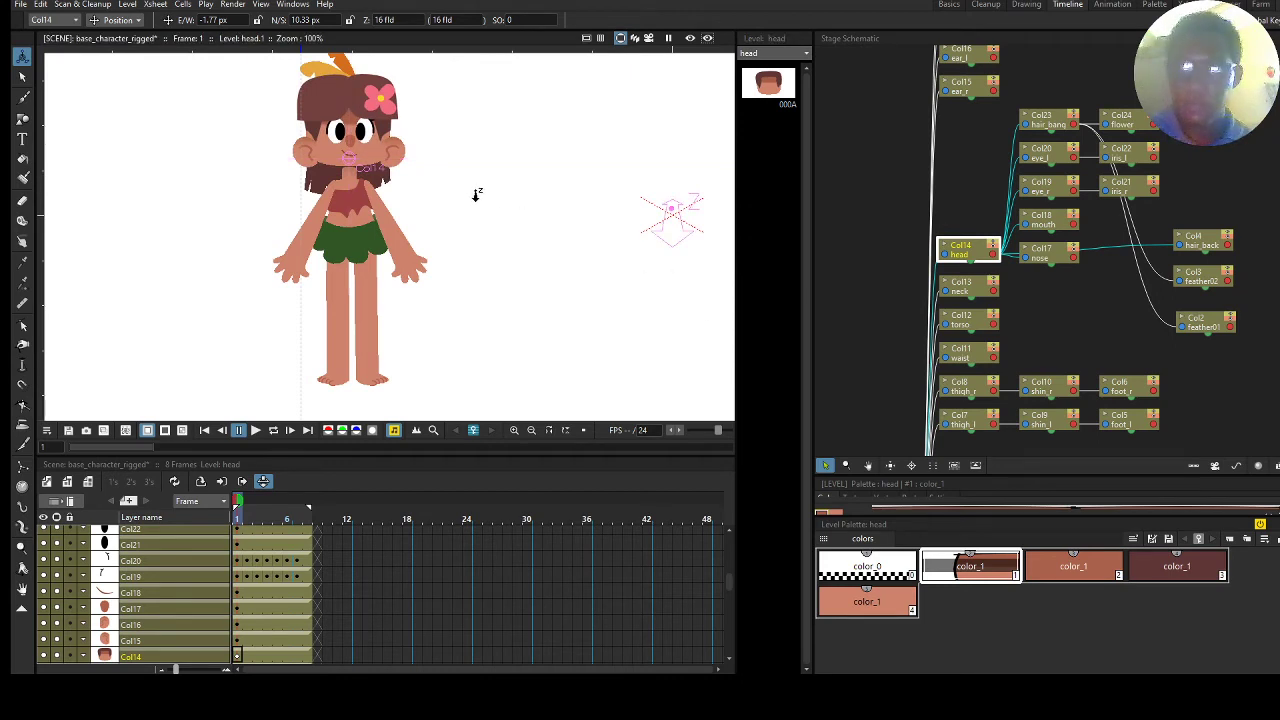
click(40, 4)
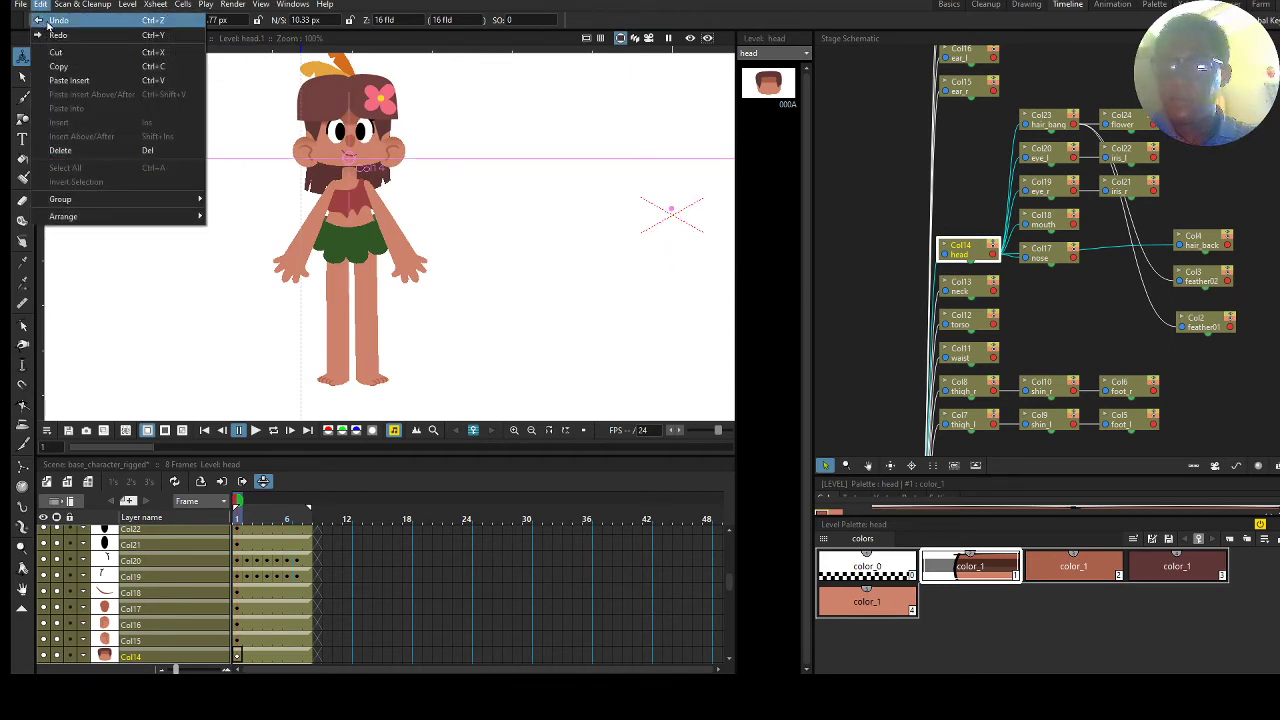
click(50, 22)
click(40, 4)
click(52, 22)
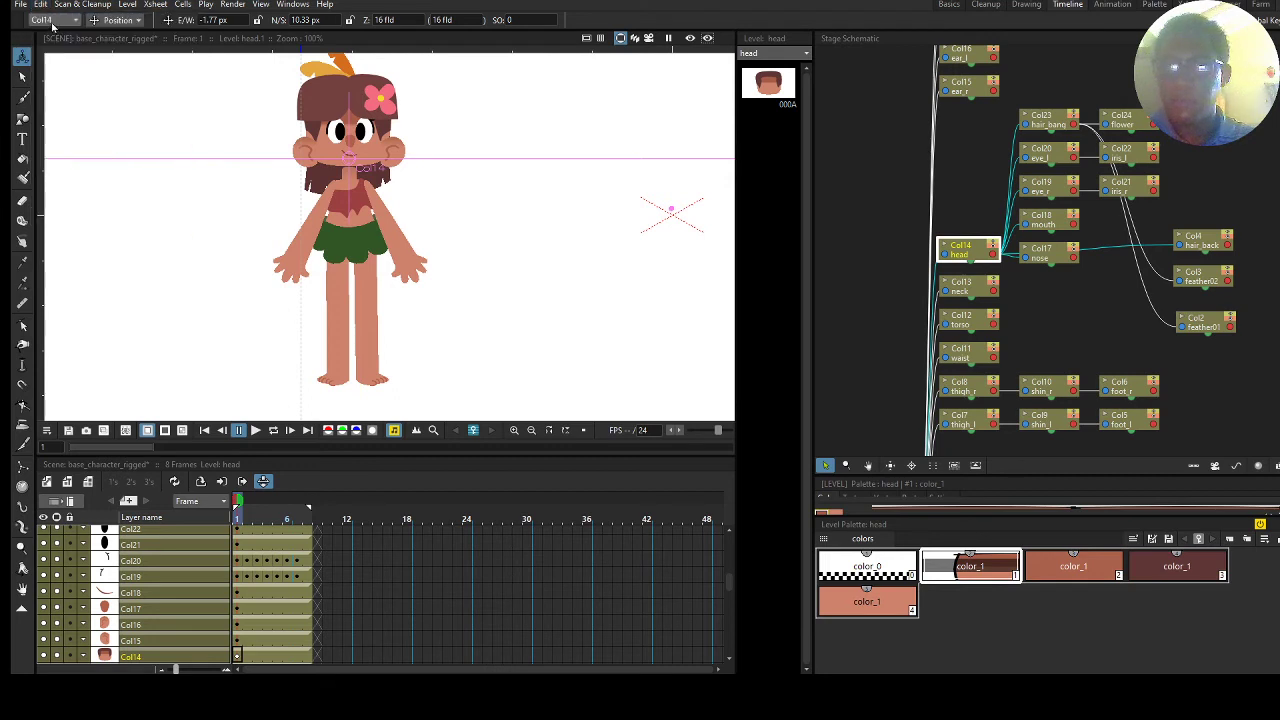
Delete the head's keyframe at frame 1 to clear the test move.
click(237, 656)
click(237, 661)
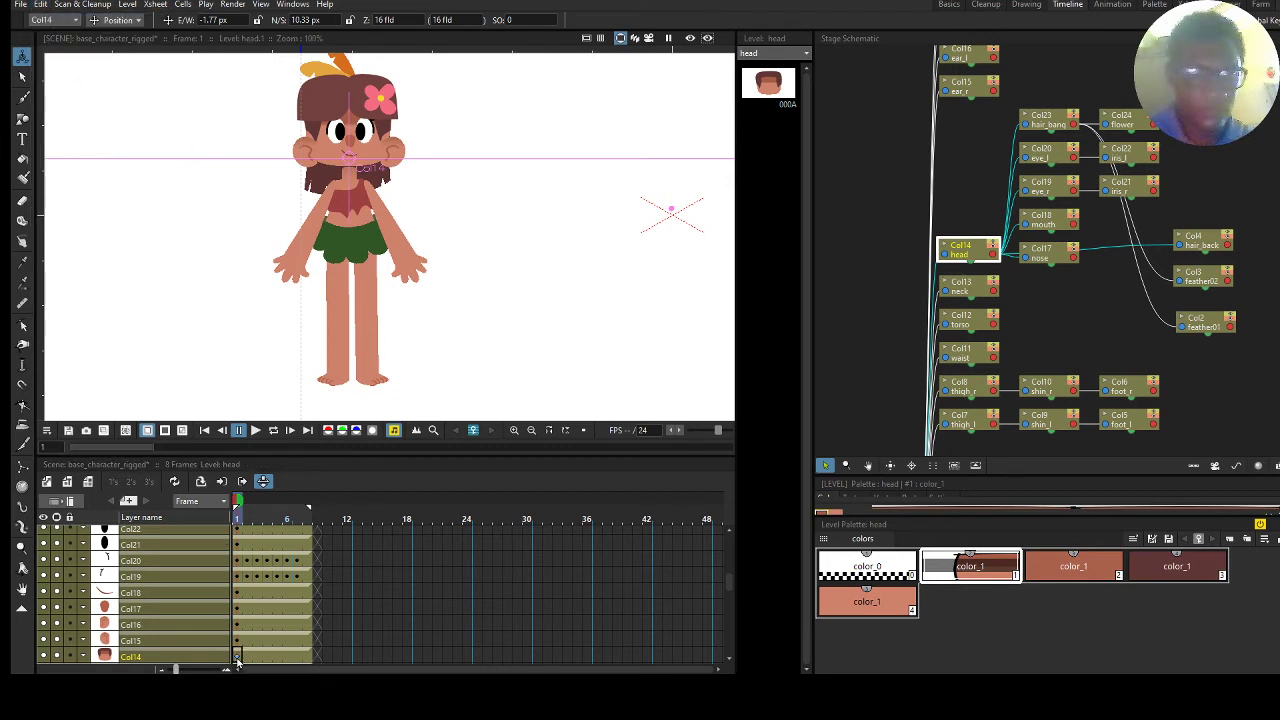
key(Delete)
scroll(238, 655, up, 4)
scroll(238, 600, down, 4)
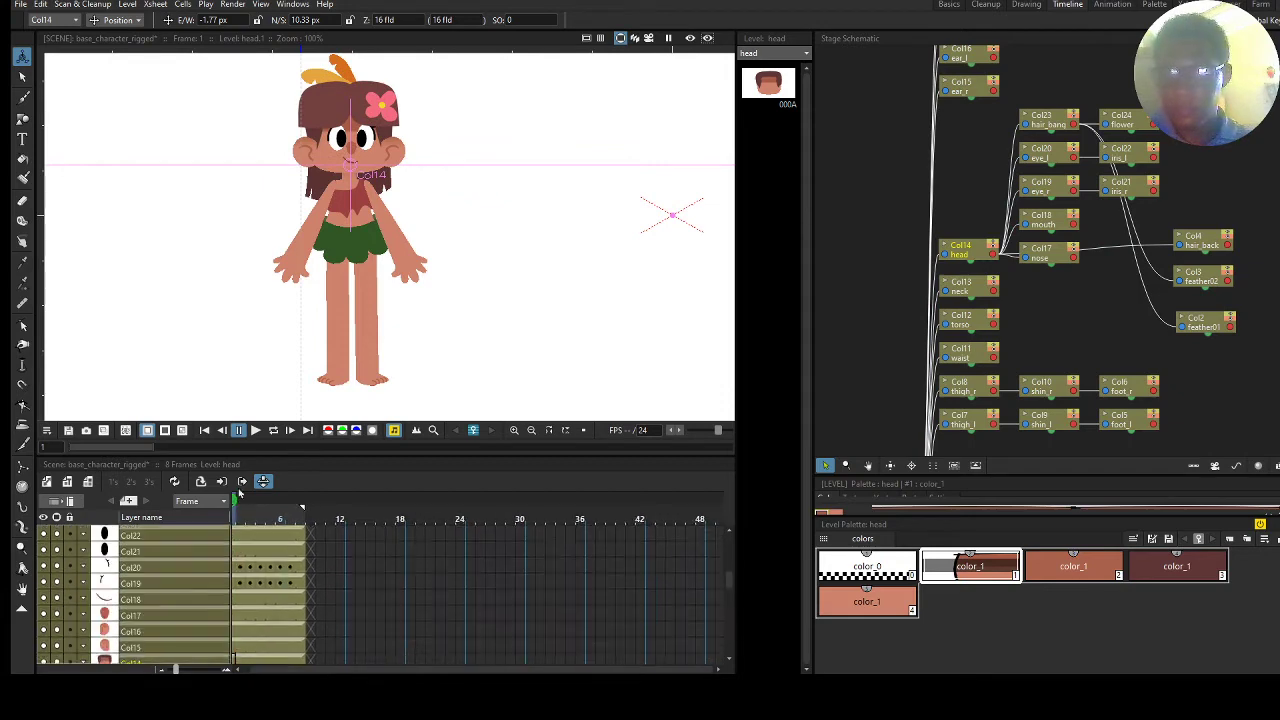
Move the ear_l and ear_r nodes out of their column to free space beyond the hair_bang branch.
scroll(1062, 340, down, 3)
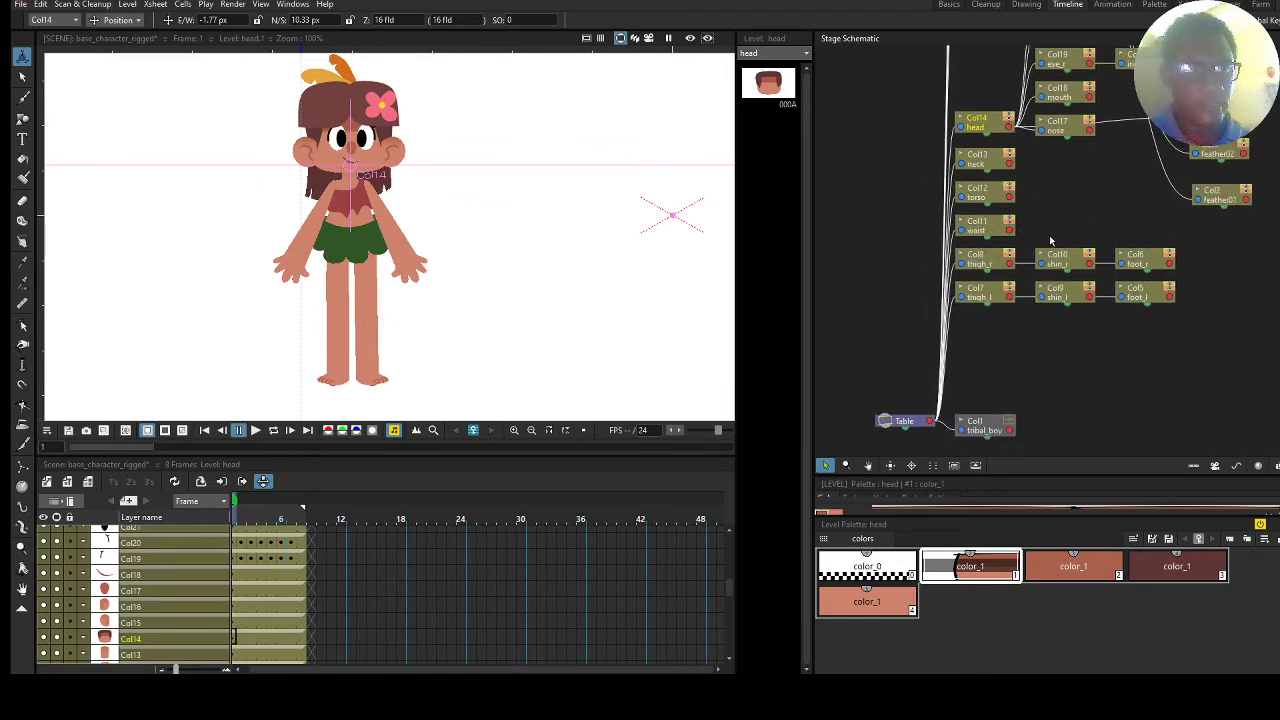
scroll(1049, 235, up, 3)
click(1014, 304)
scroll(1024, 294, up, 1)
click(976, 145)
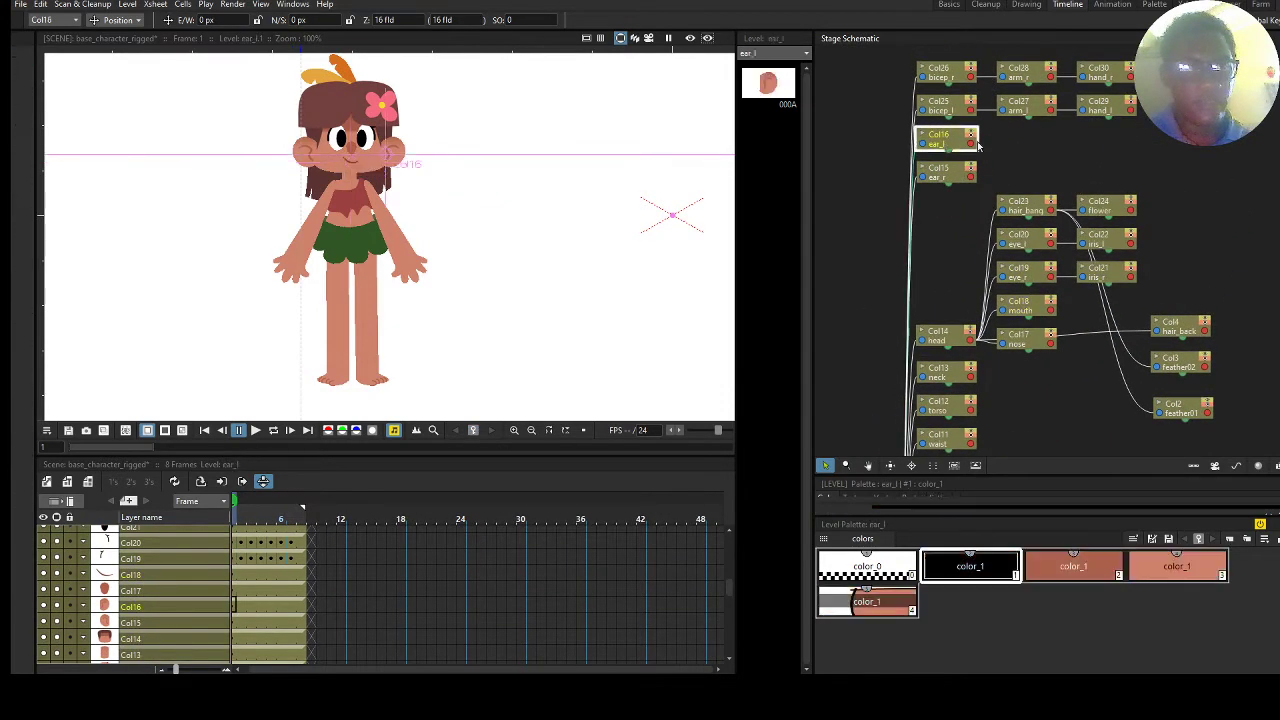
drag(977, 145, 1200, 166)
drag(950, 172, 1187, 202)
Parent ear_l and ear_r to head by linking their nodes, and reorder the stage schematic nodes.
click(1176, 158)
click(970, 340)
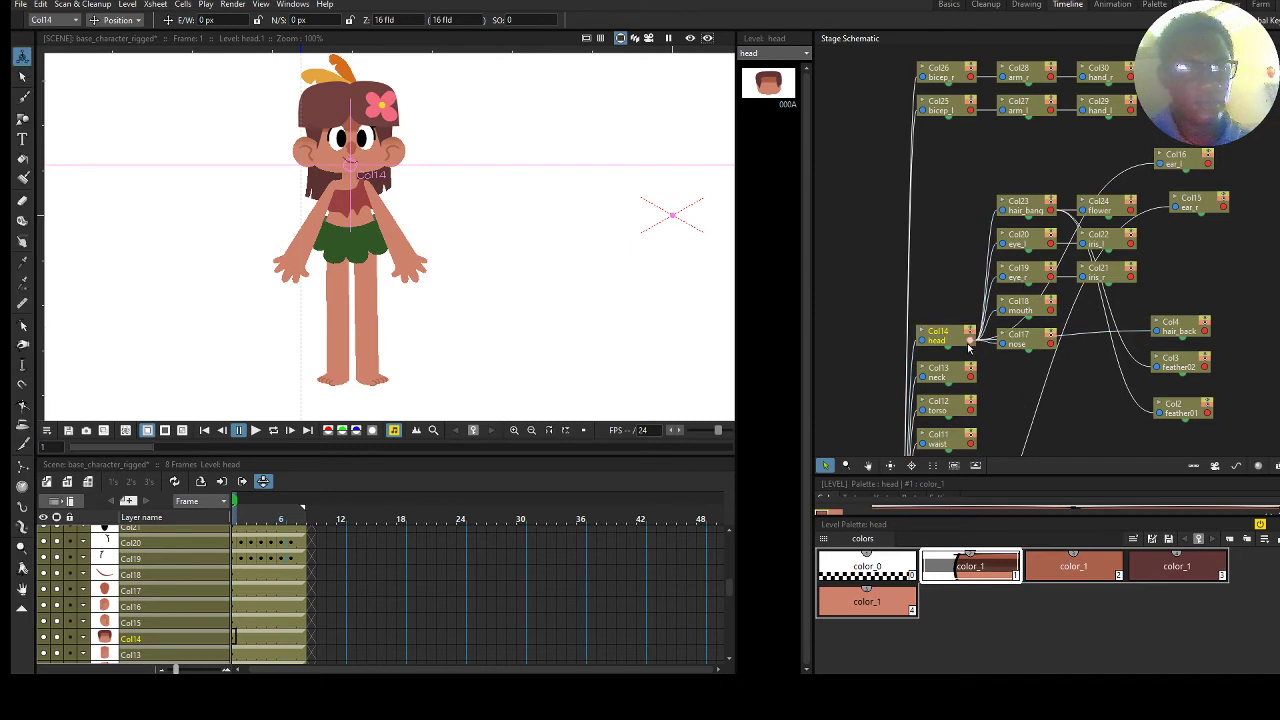
drag(970, 340, 1176, 207)
click(994, 362)
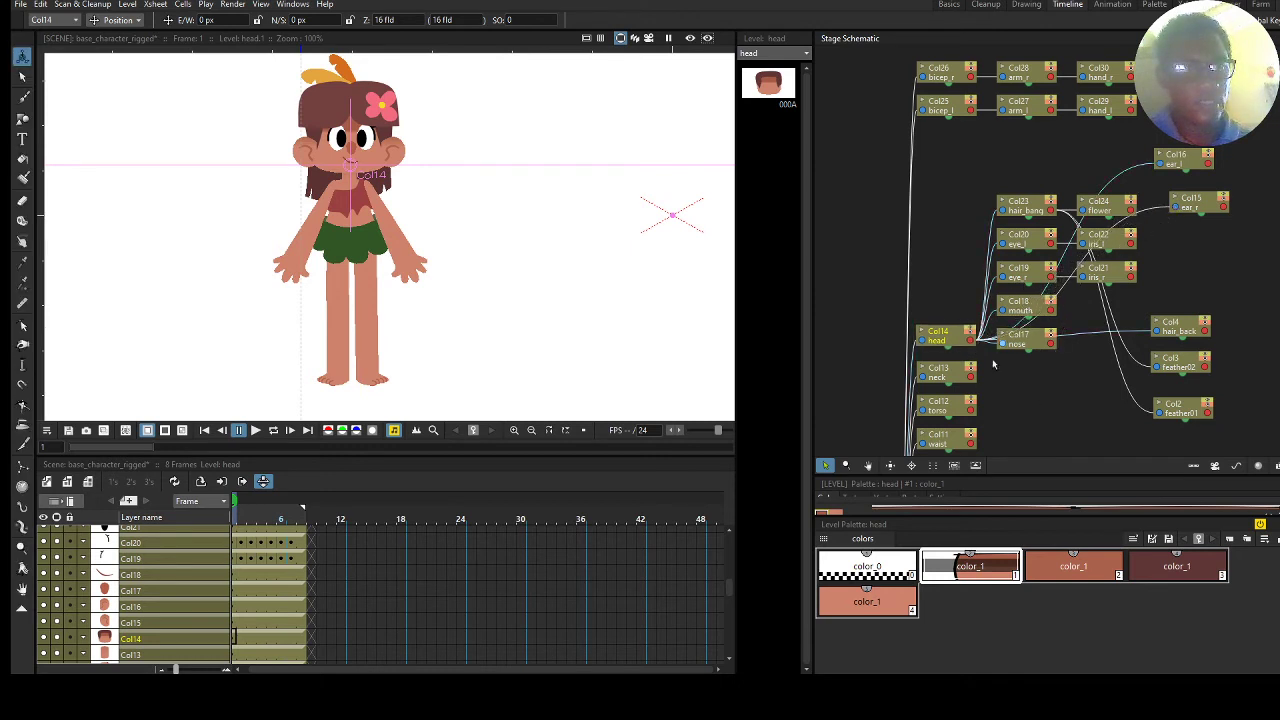
click(932, 465)
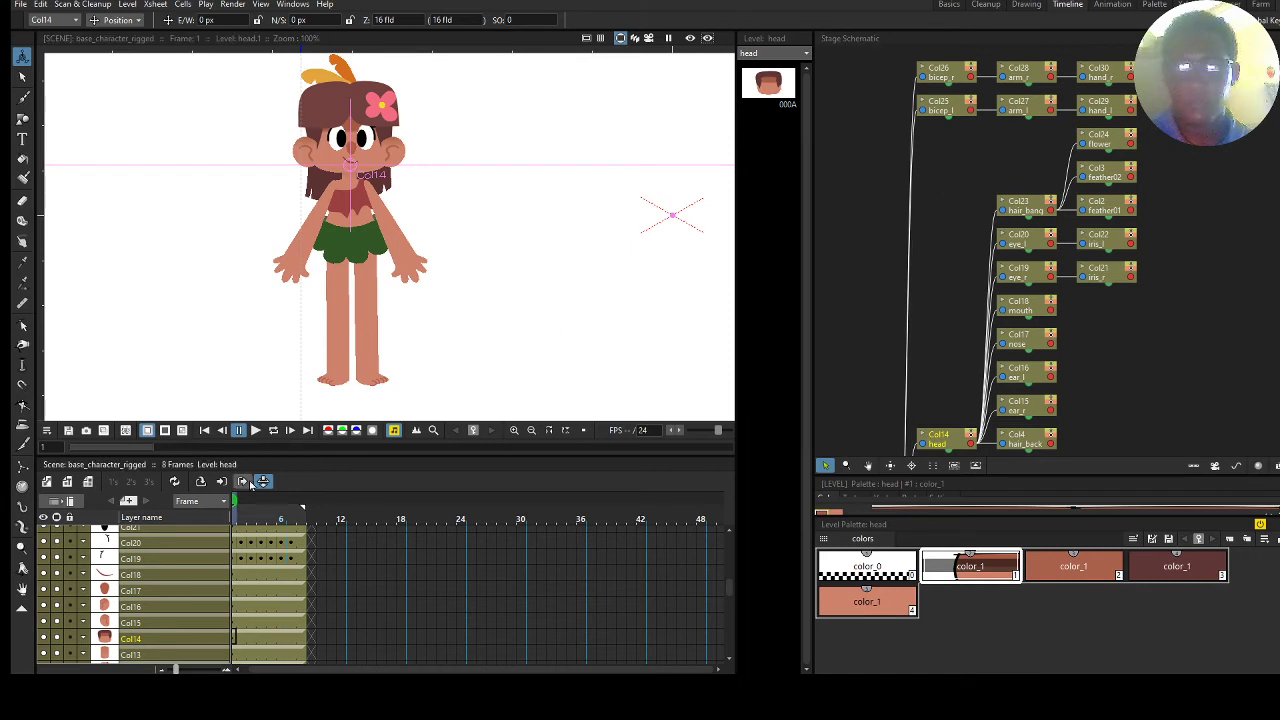
drag(274, 522, 364, 512)
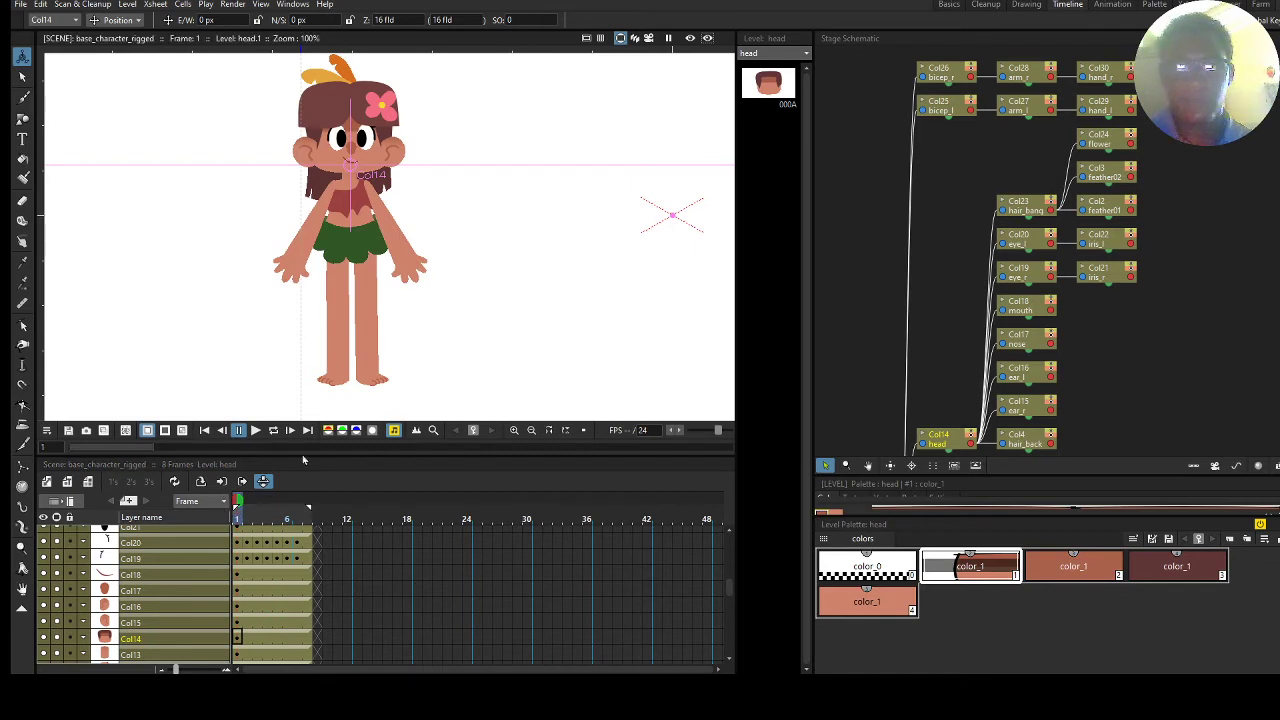
click(247, 546)
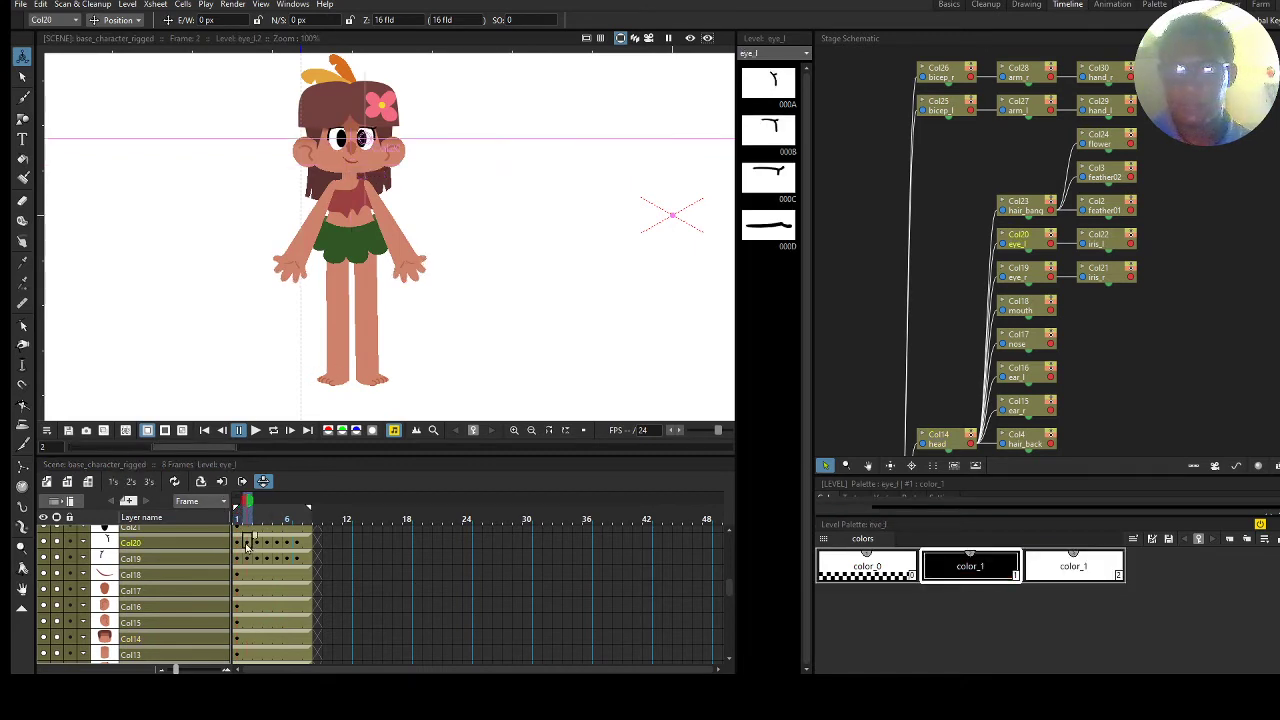
shift+click(248, 563)
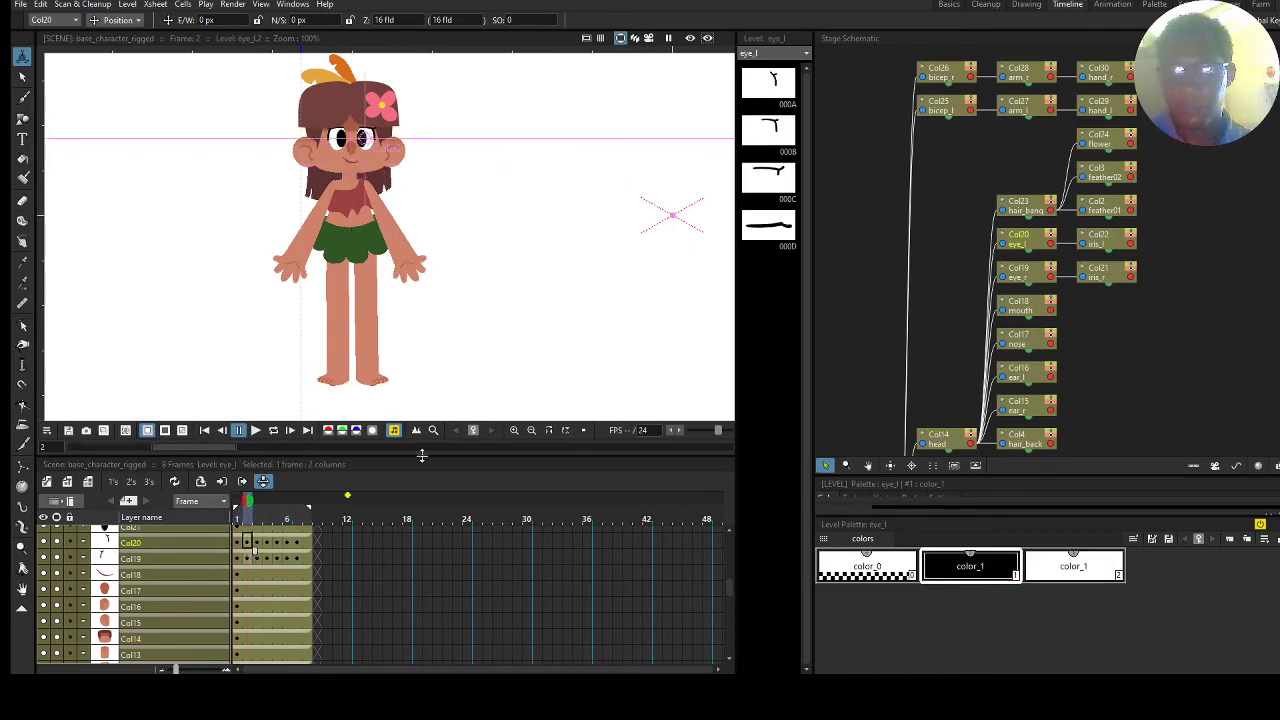
Parent head to neck by linking their nodes in the stage schematic.
drag(921, 197, 959, 235)
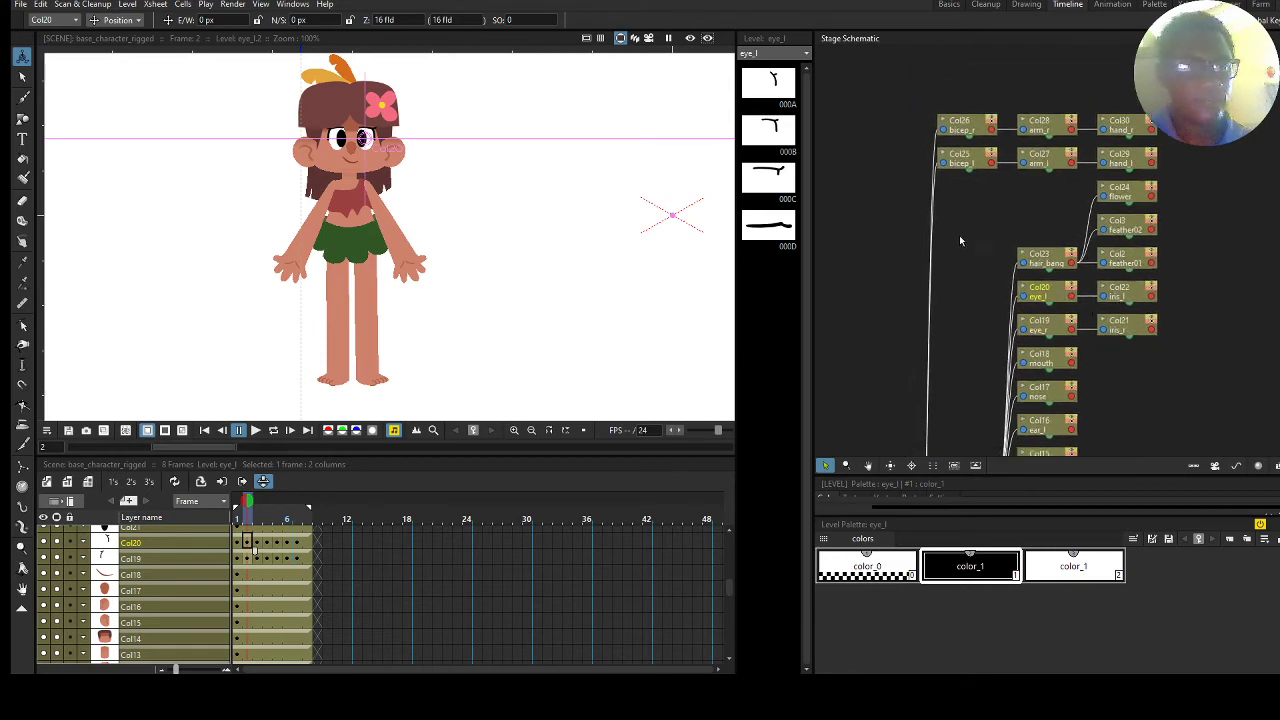
drag(966, 344, 976, 232)
click(978, 338)
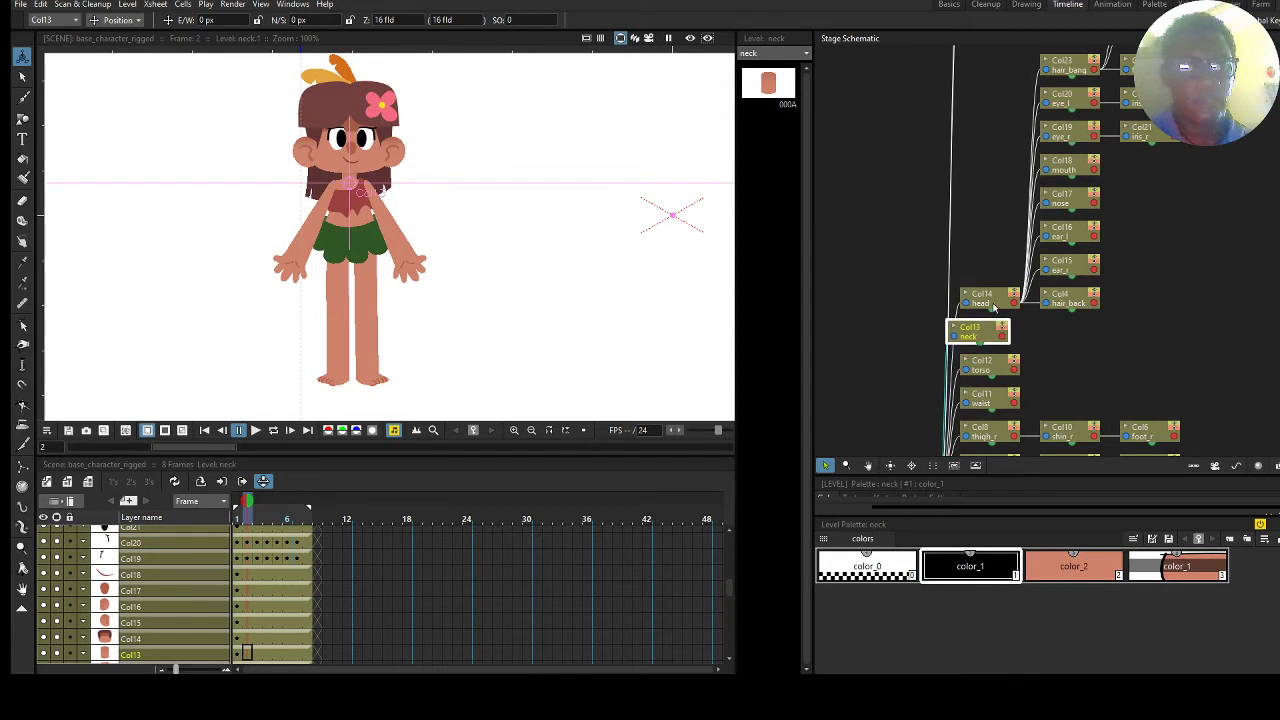
drag(978, 338, 975, 307)
click(966, 318)
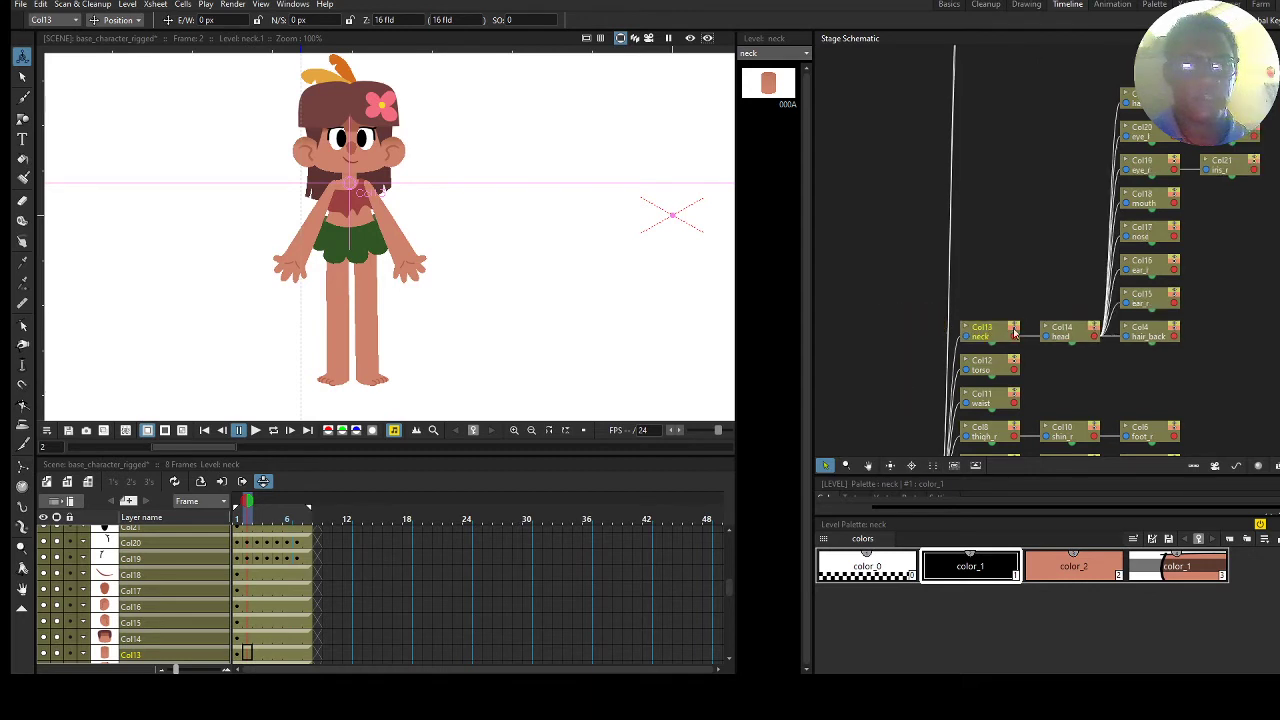
Move the torso node out of its column, parent neck to torso, and reorder the stage schematic nodes.
click(945, 215)
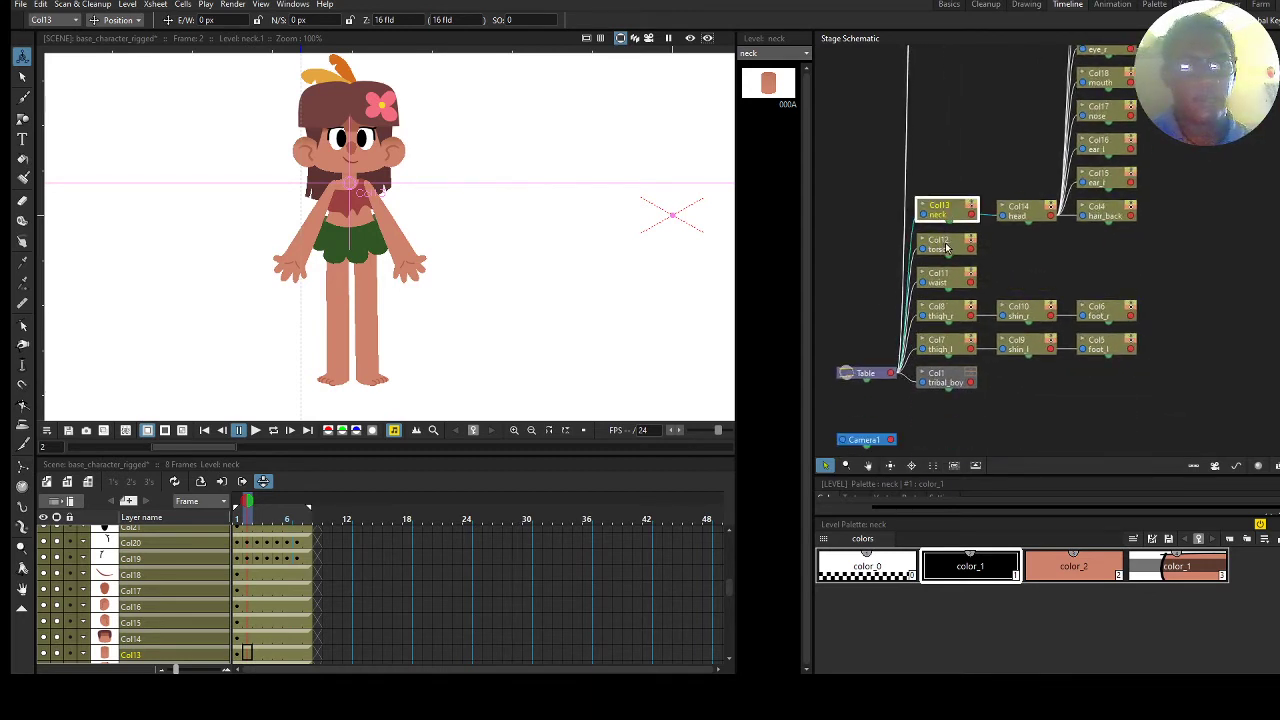
drag(954, 247, 862, 228)
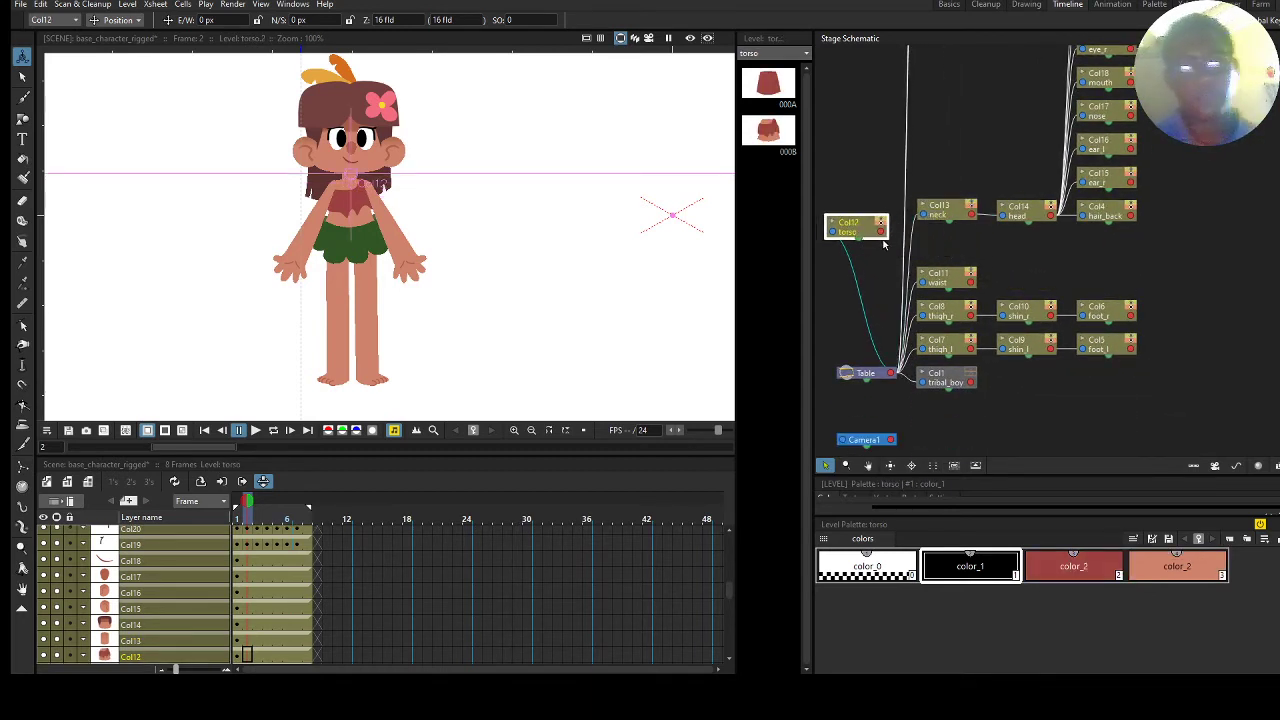
click(887, 420)
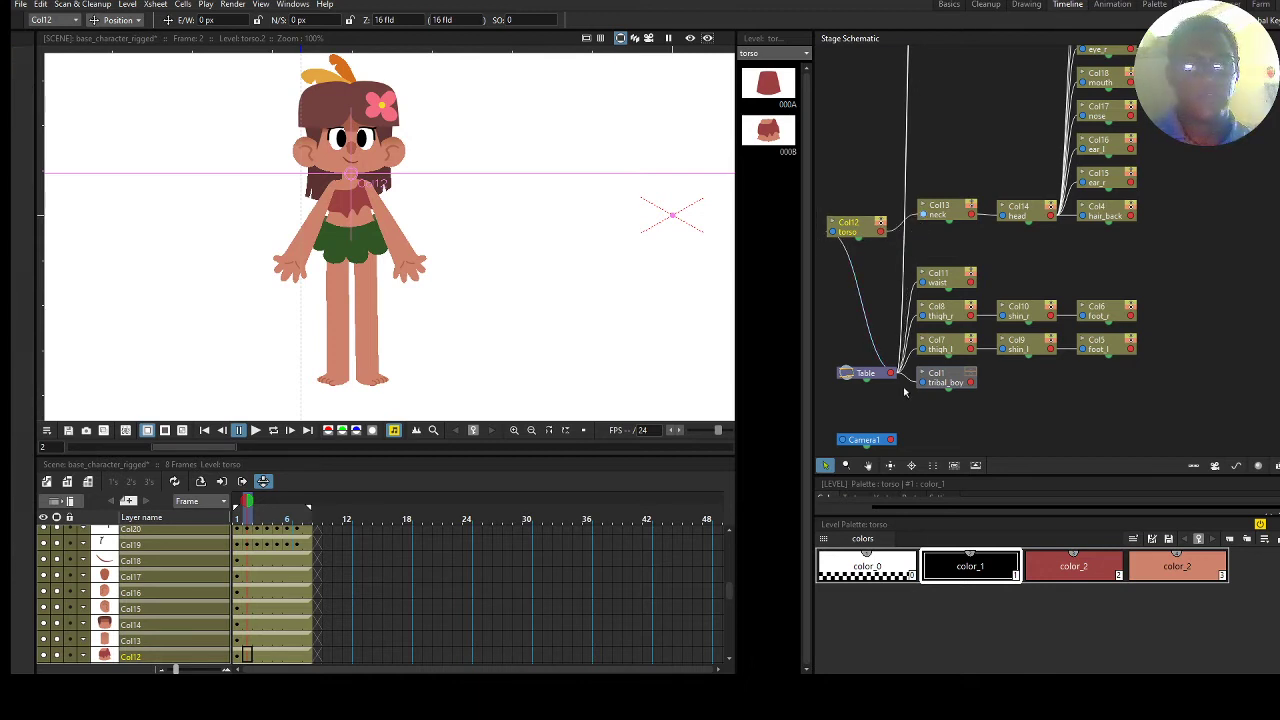
click(890, 466)
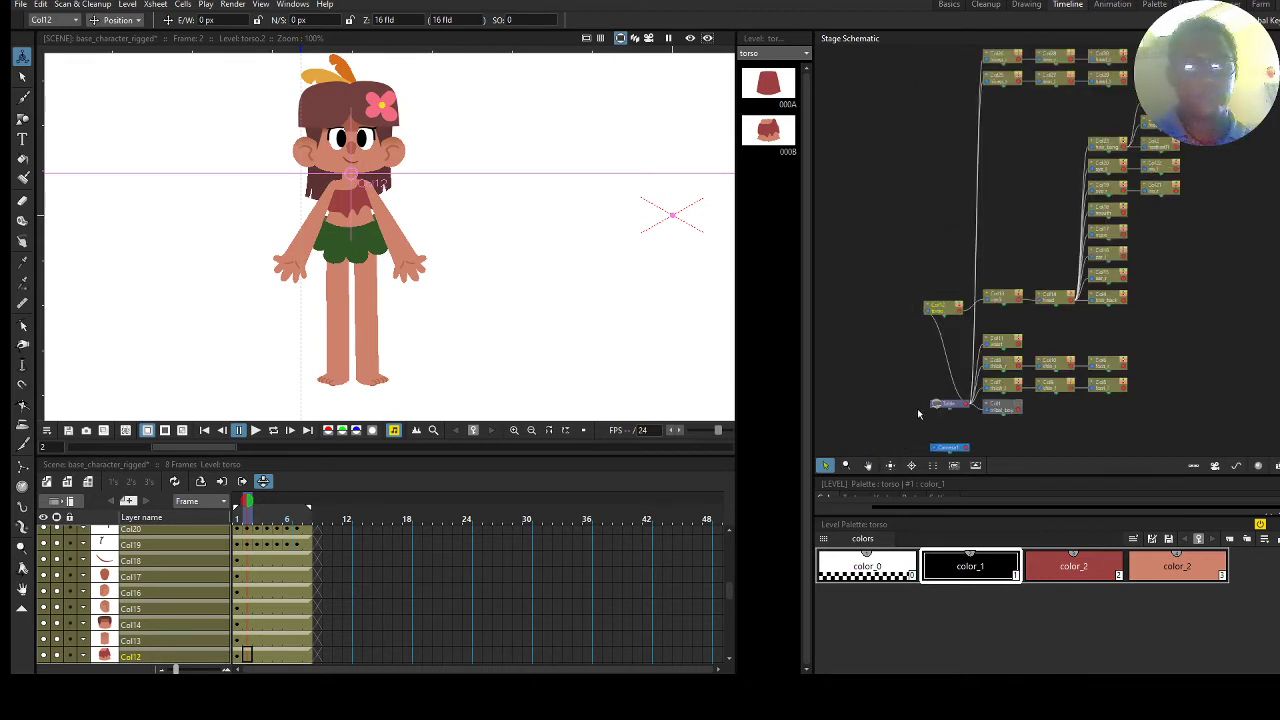
click(954, 466)
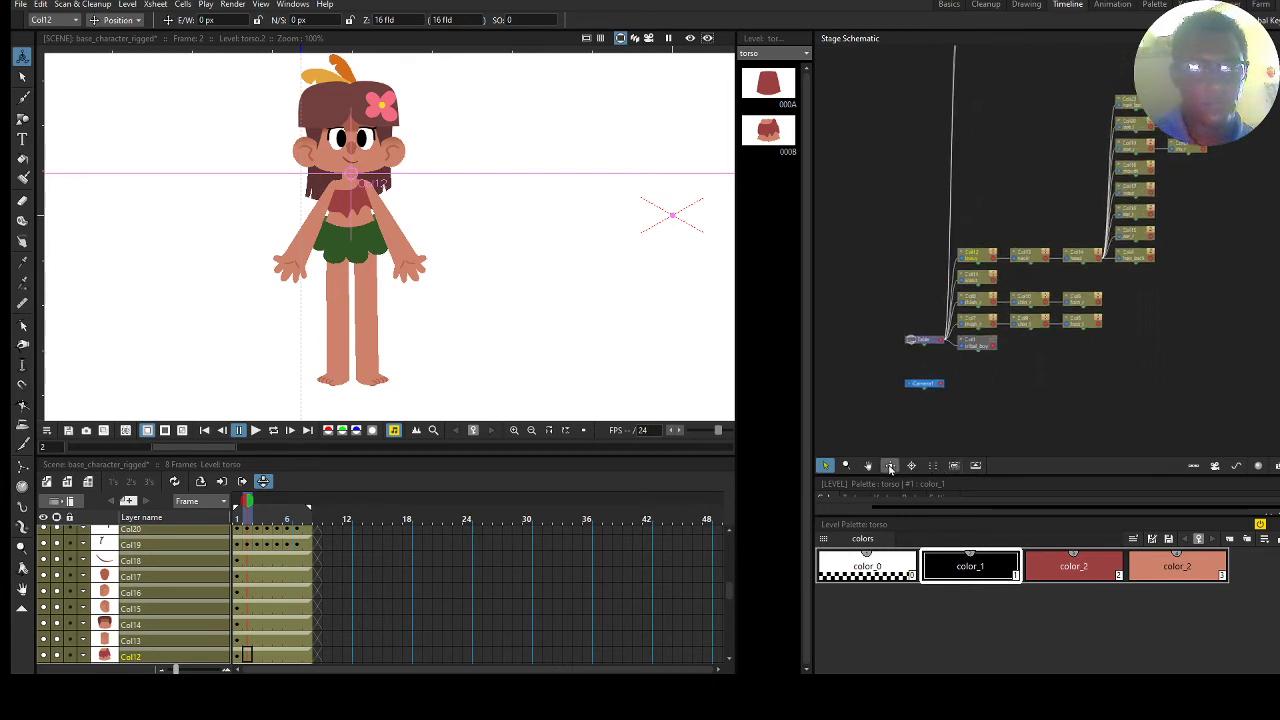
click(890, 466)
Move the torso's centre down to the waist, at about E/W -484.57 px and N/S -20.85 px.
click(958, 314)
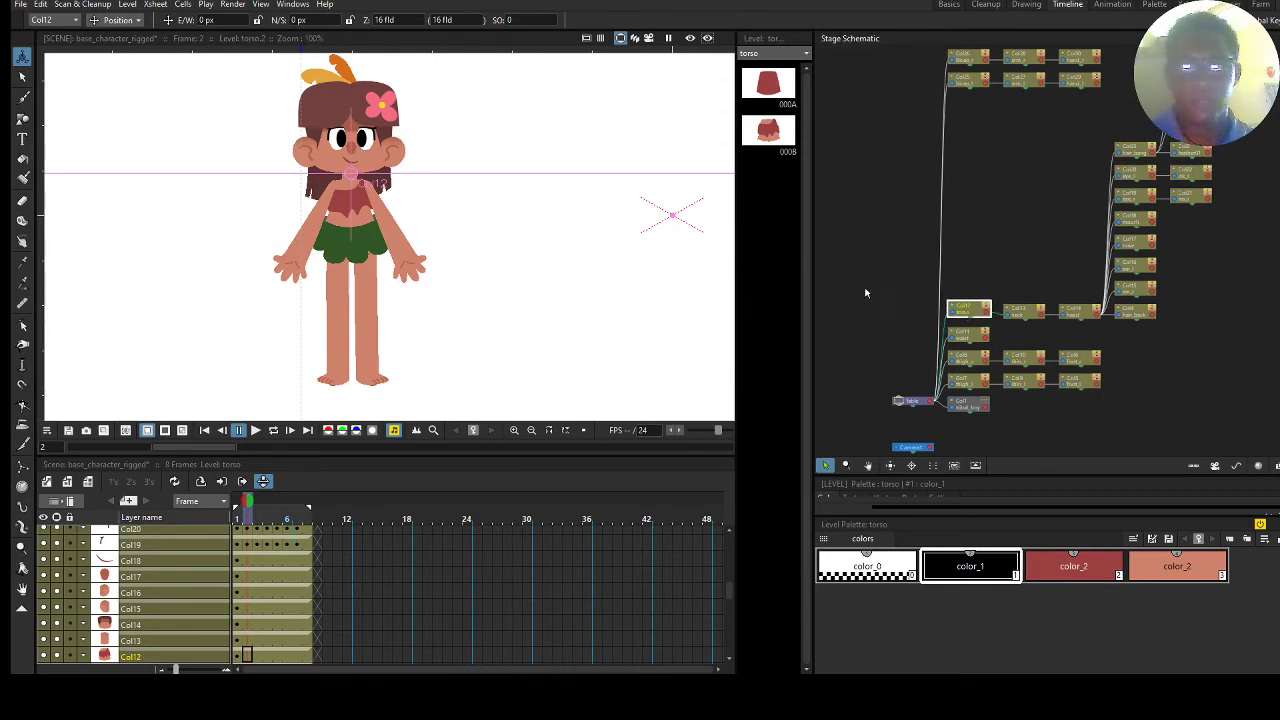
click(1020, 314)
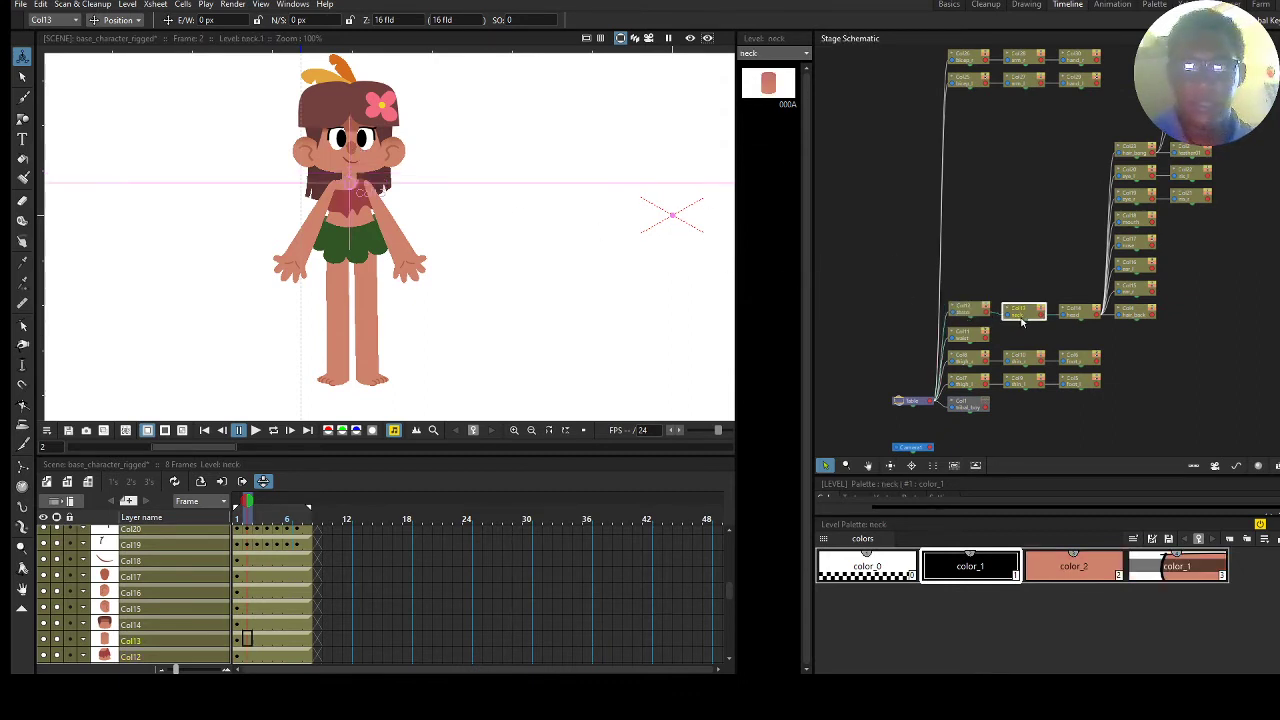
click(970, 314)
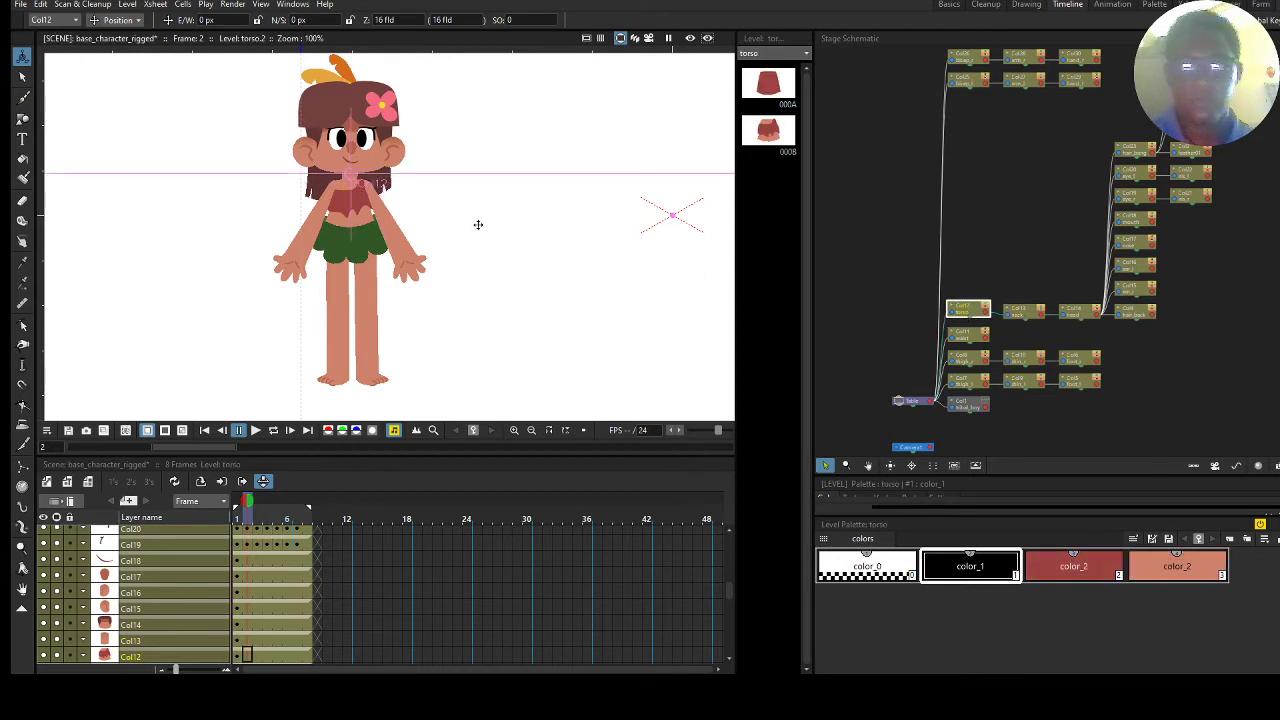
click(117, 20)
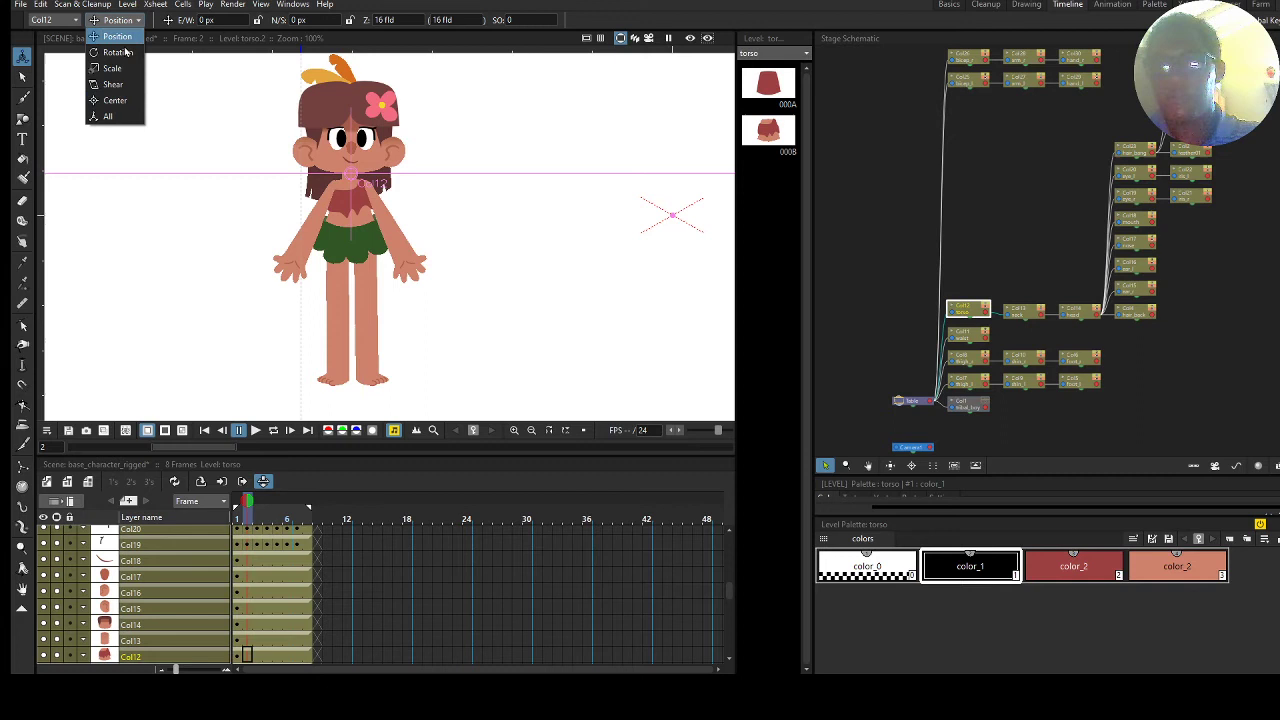
click(120, 100)
drag(348, 196, 349, 229)
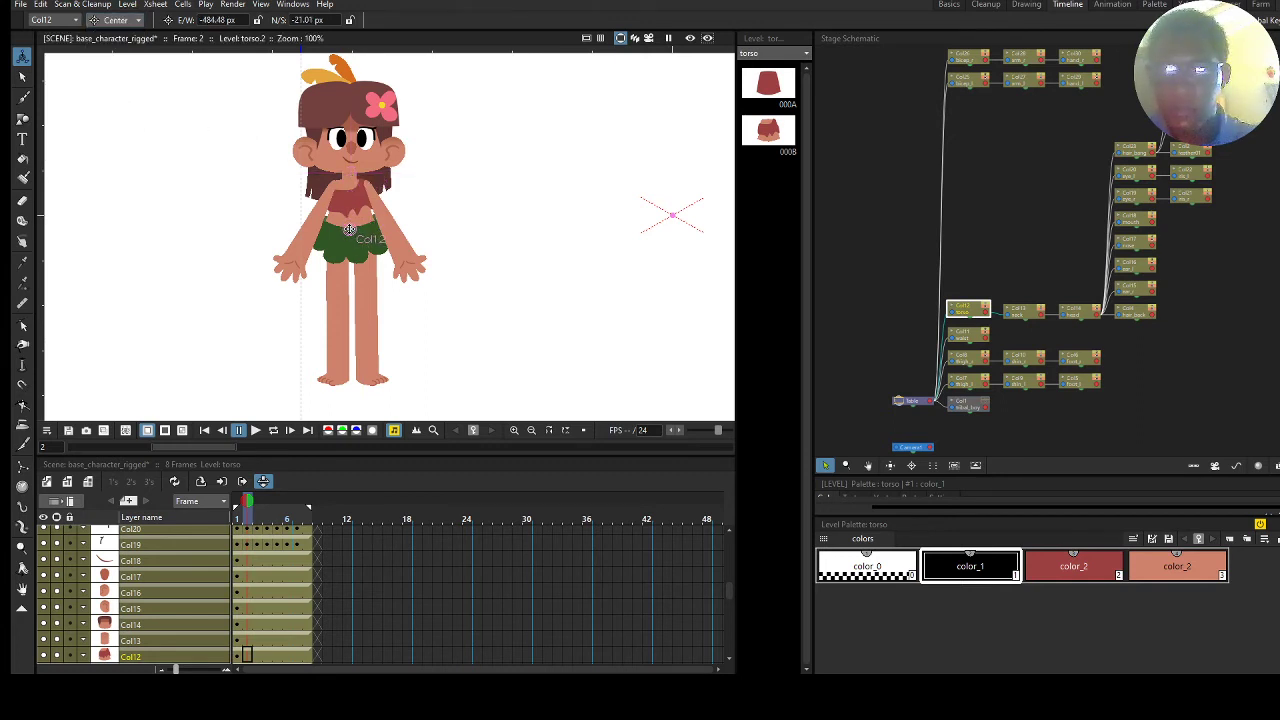
Test-rotate the torso to about -1.74° in Rotation mode and remove the resulting keyframe at frame 2.
click(118, 20)
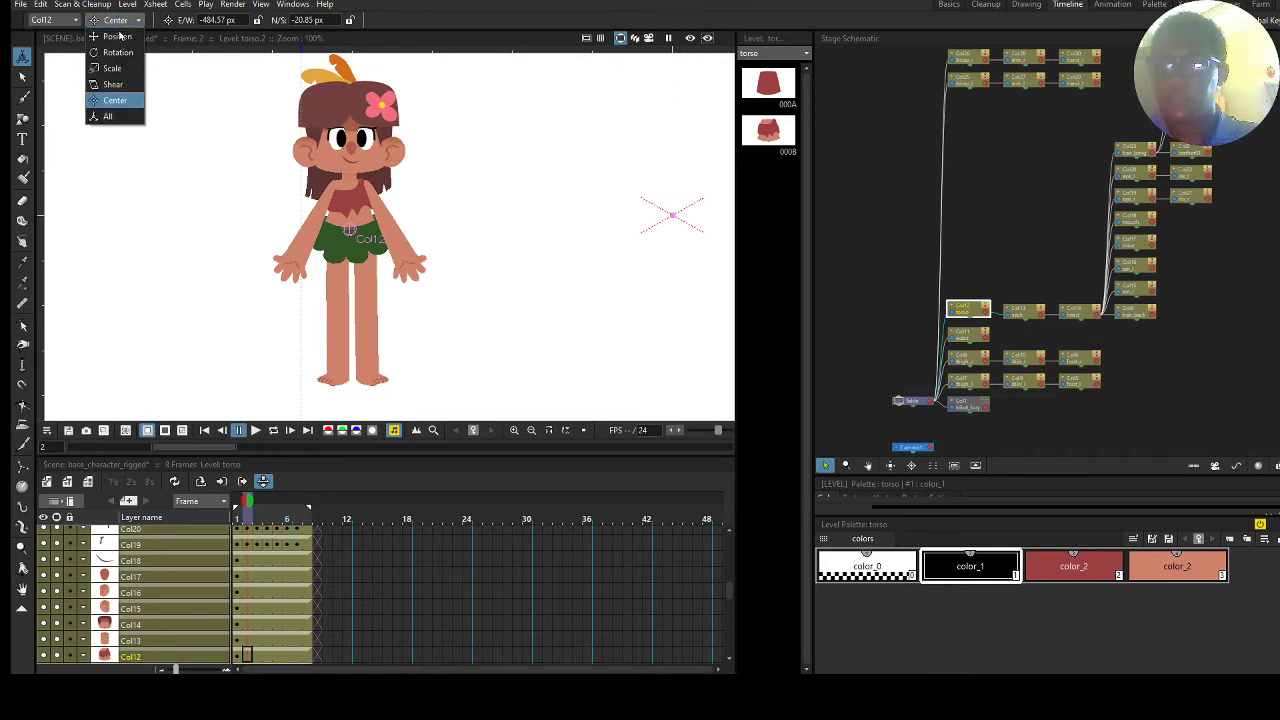
click(118, 64)
mouse_move(431, 226)
mouse_down()
mouse_move(437, 212)
mouse_move(444, 243)
mouse_move(437, 209)
mouse_move(446, 226)
mouse_up()
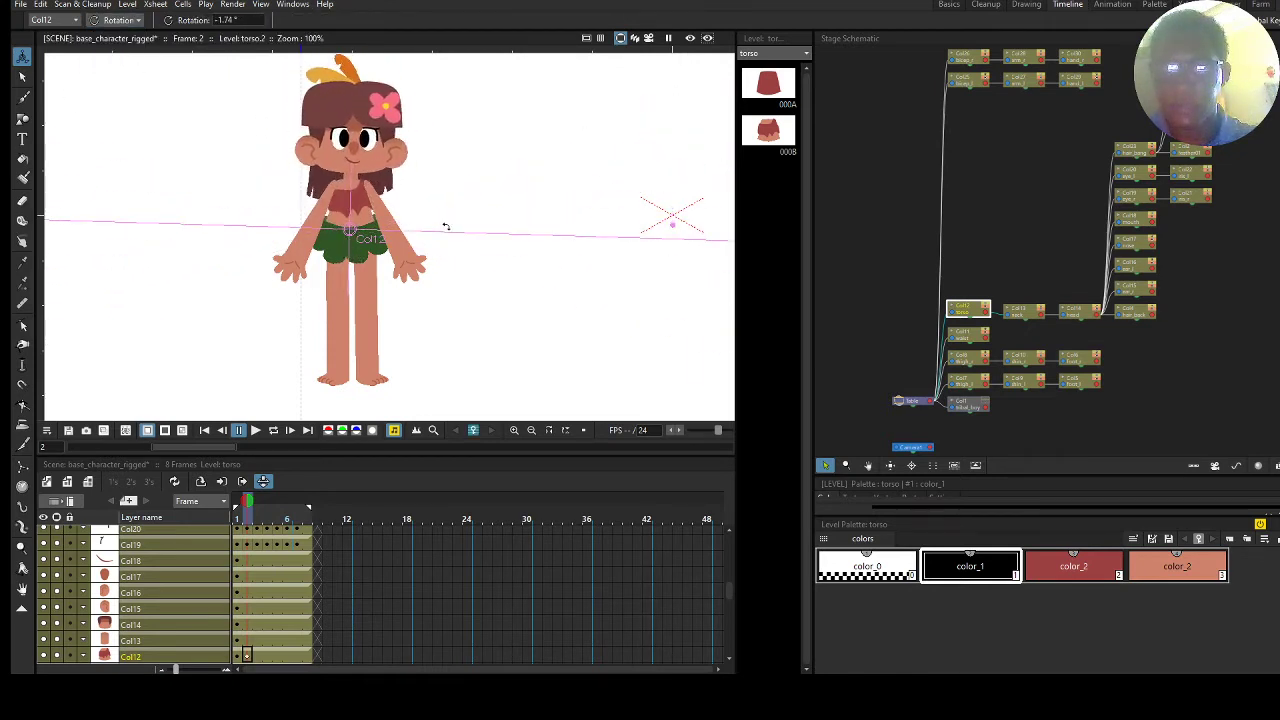
click(247, 660)
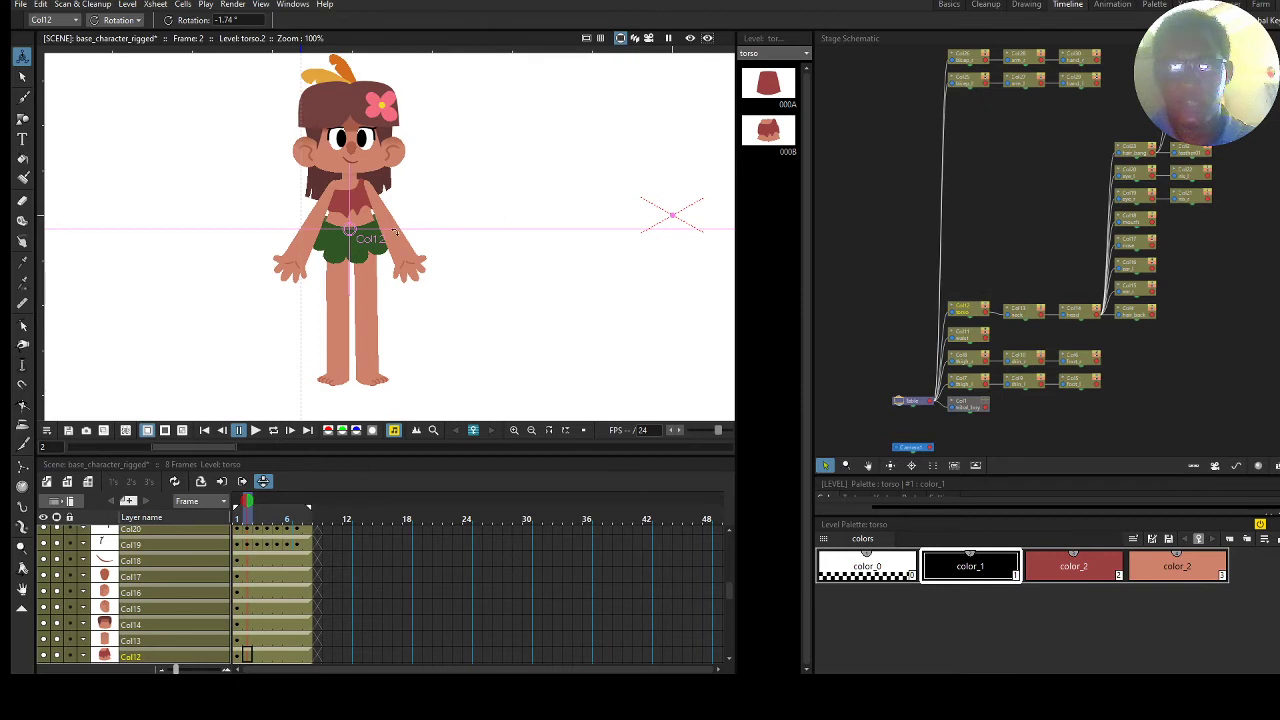
Move the waist layer directly above the torso layer in the timeline.
scroll(196, 574, down, 3)
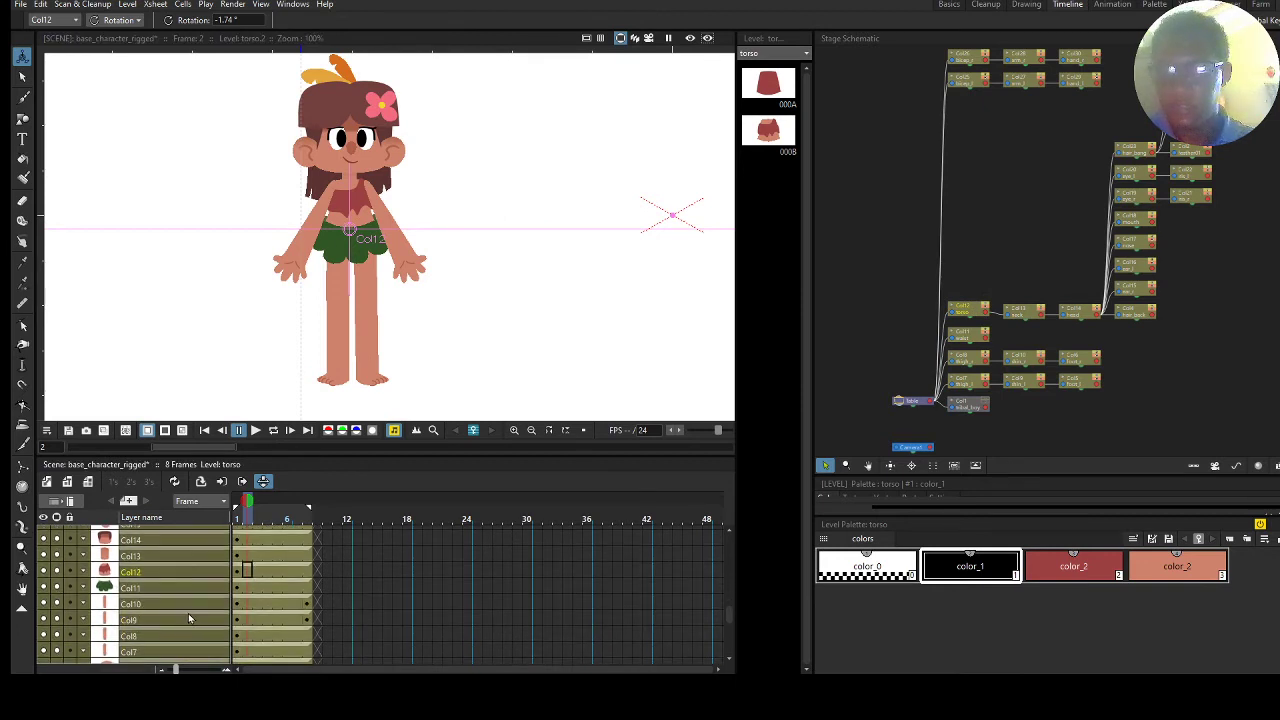
click(165, 588)
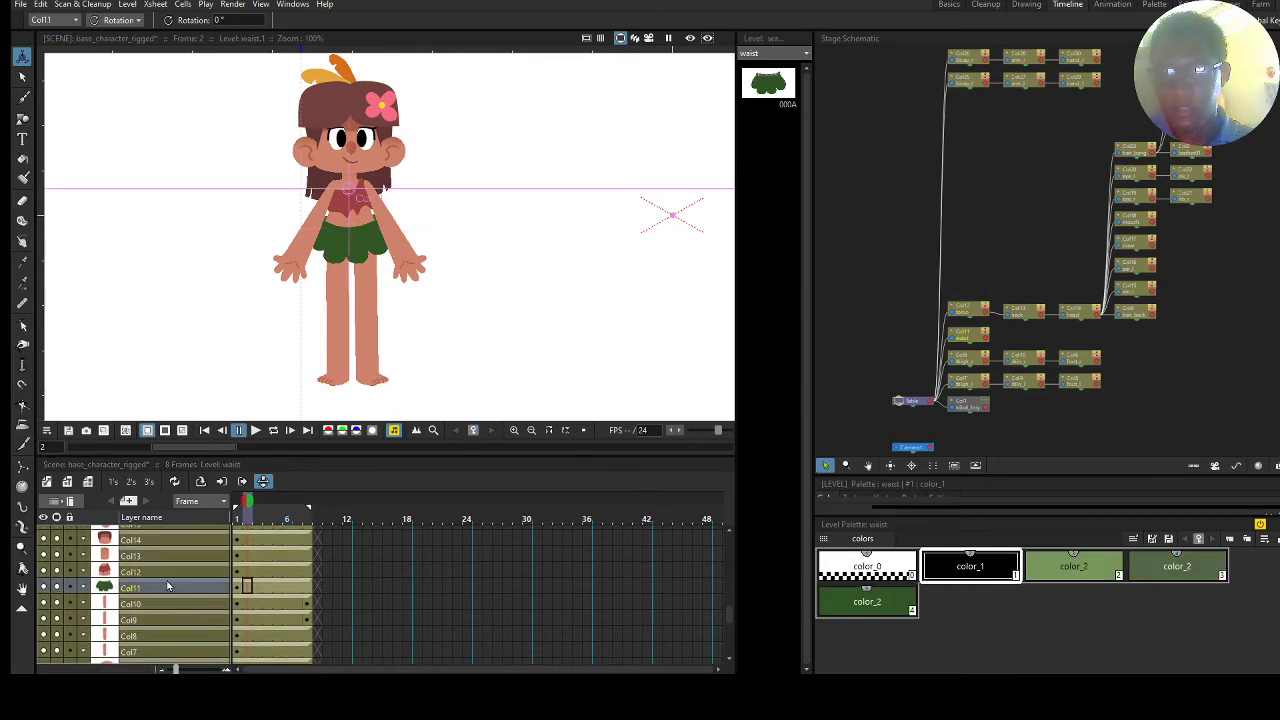
drag(168, 586, 170, 569)
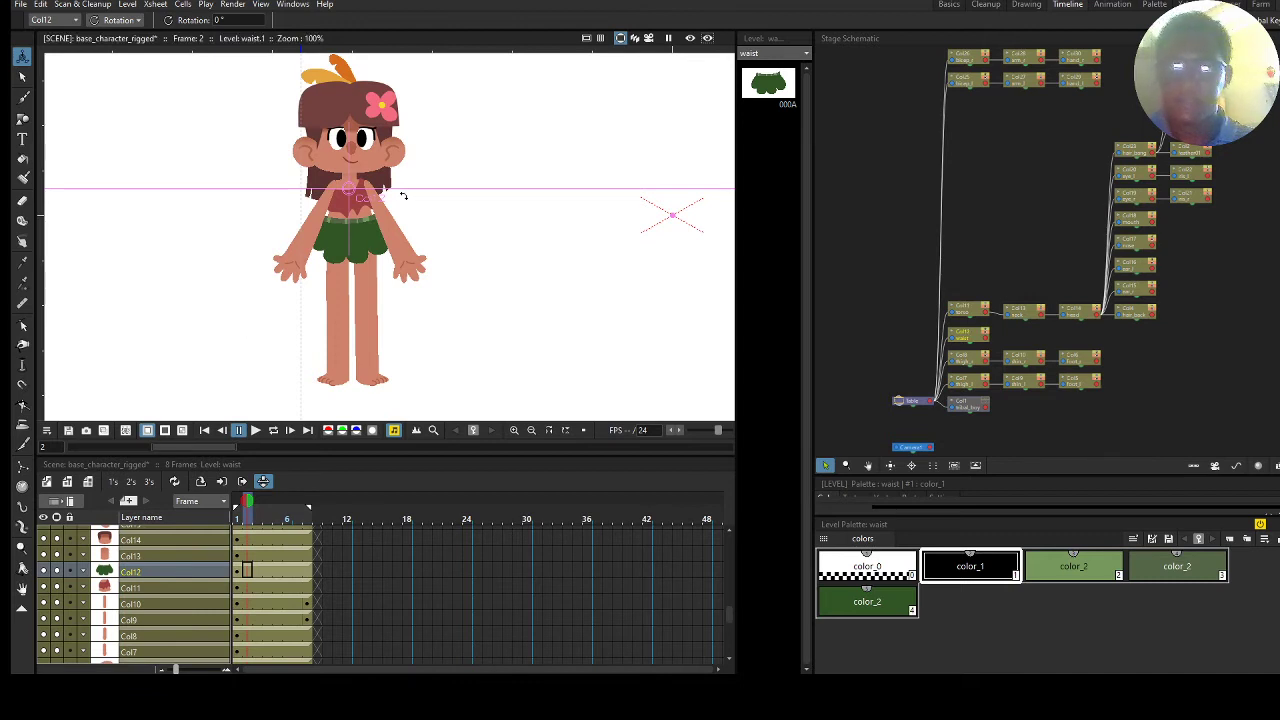
Test-rotate the waist to about 8.85° in Rotation mode and remove the resulting keyframe at frame 2.
drag(403, 196, 413, 187)
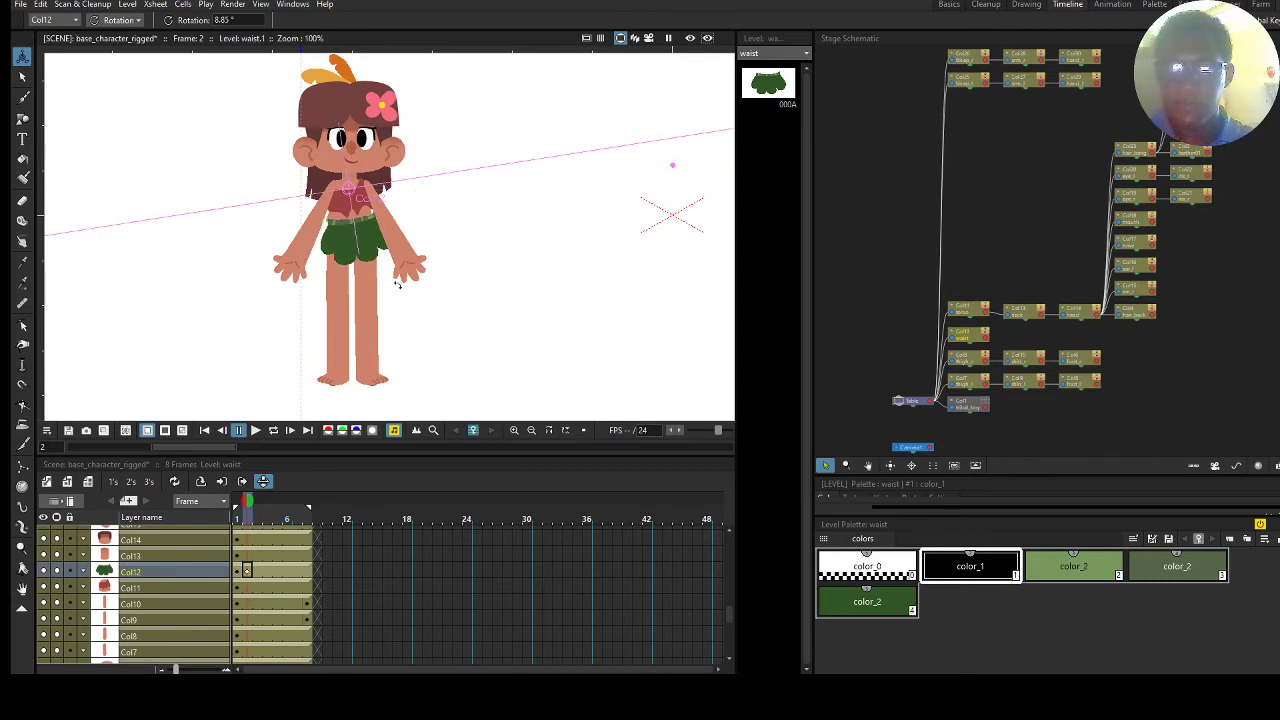
click(248, 574)
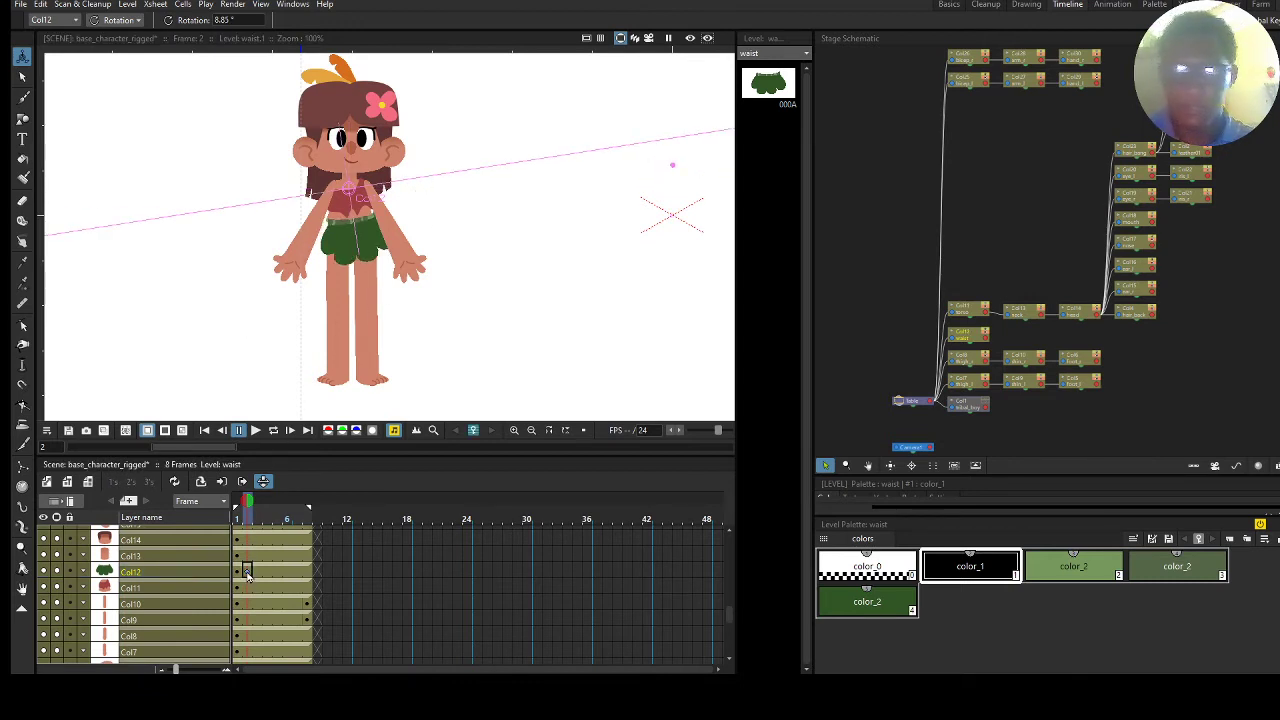
key(ctrl+z)
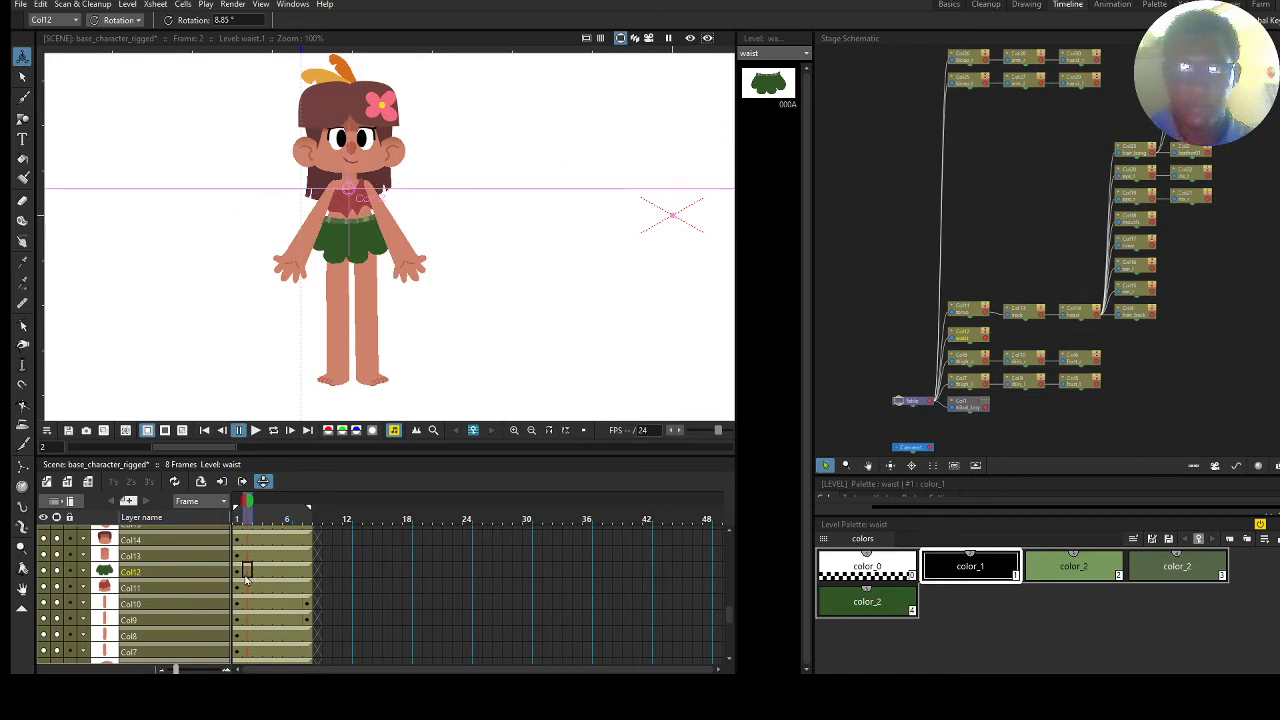
Move the waist's centre down to the skirt's waistband, at about E/W -483.7 px and N/S -9.54 px.
click(158, 592)
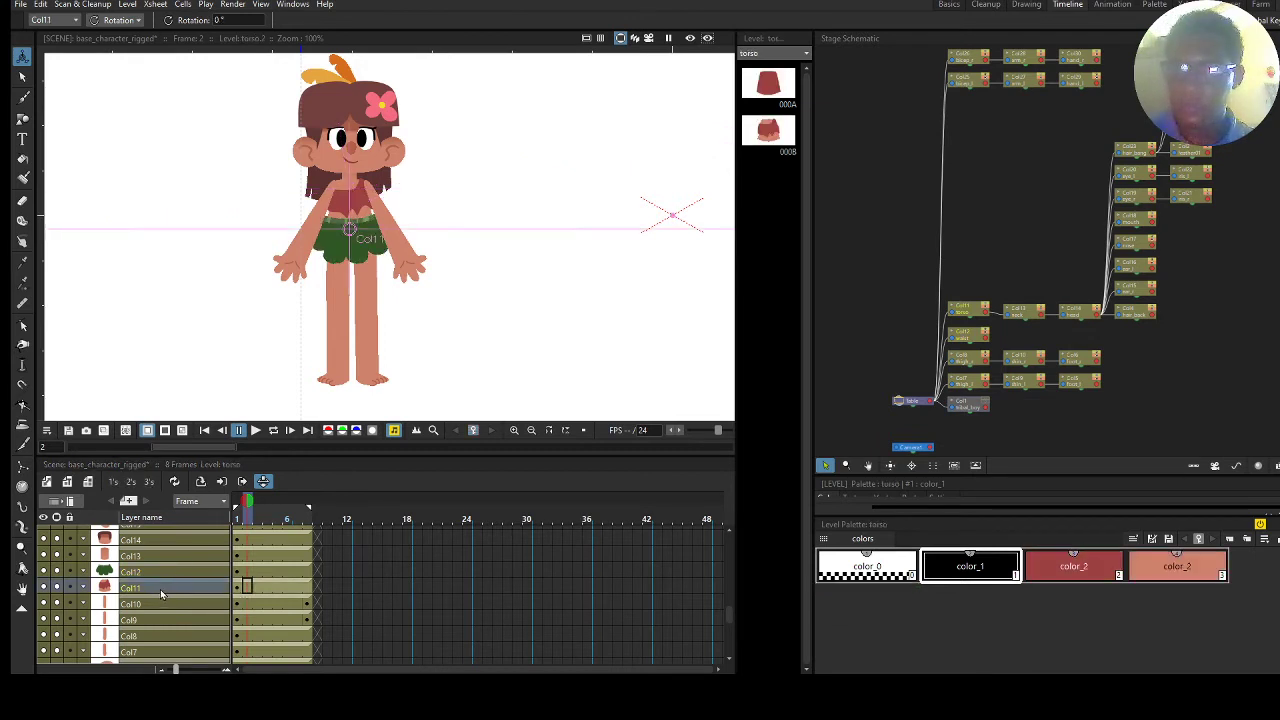
click(160, 573)
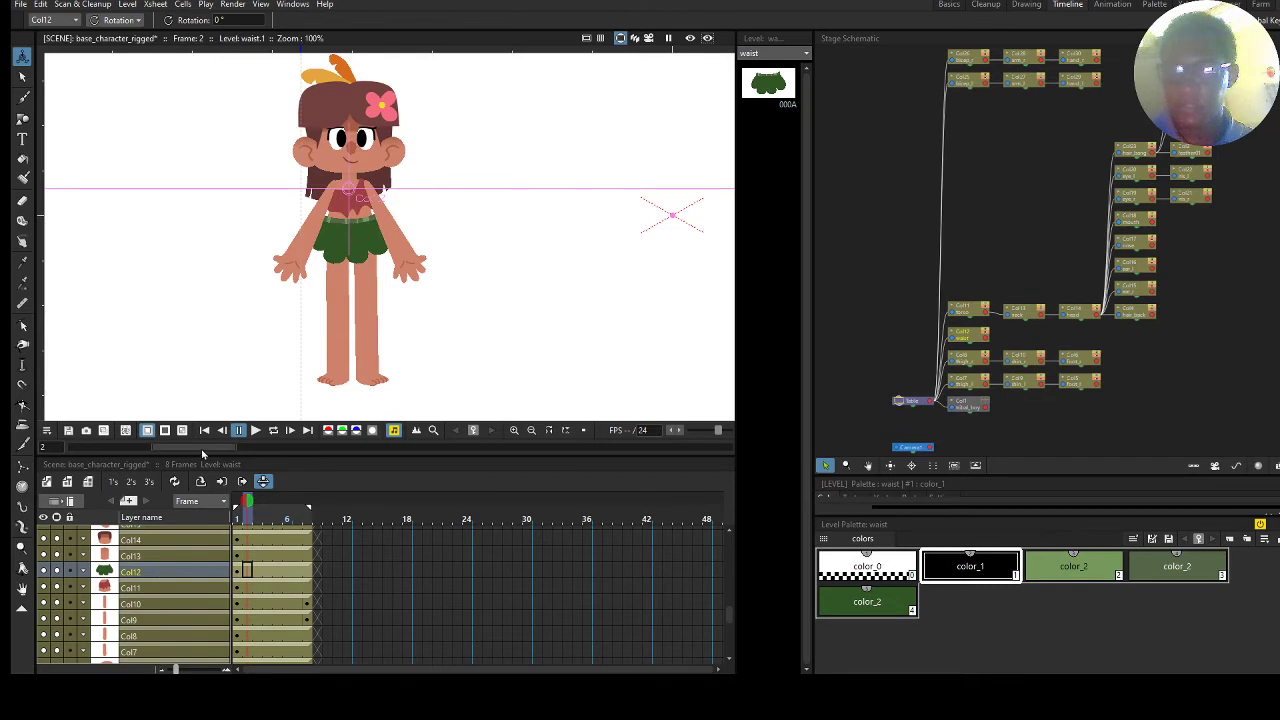
click(118, 20)
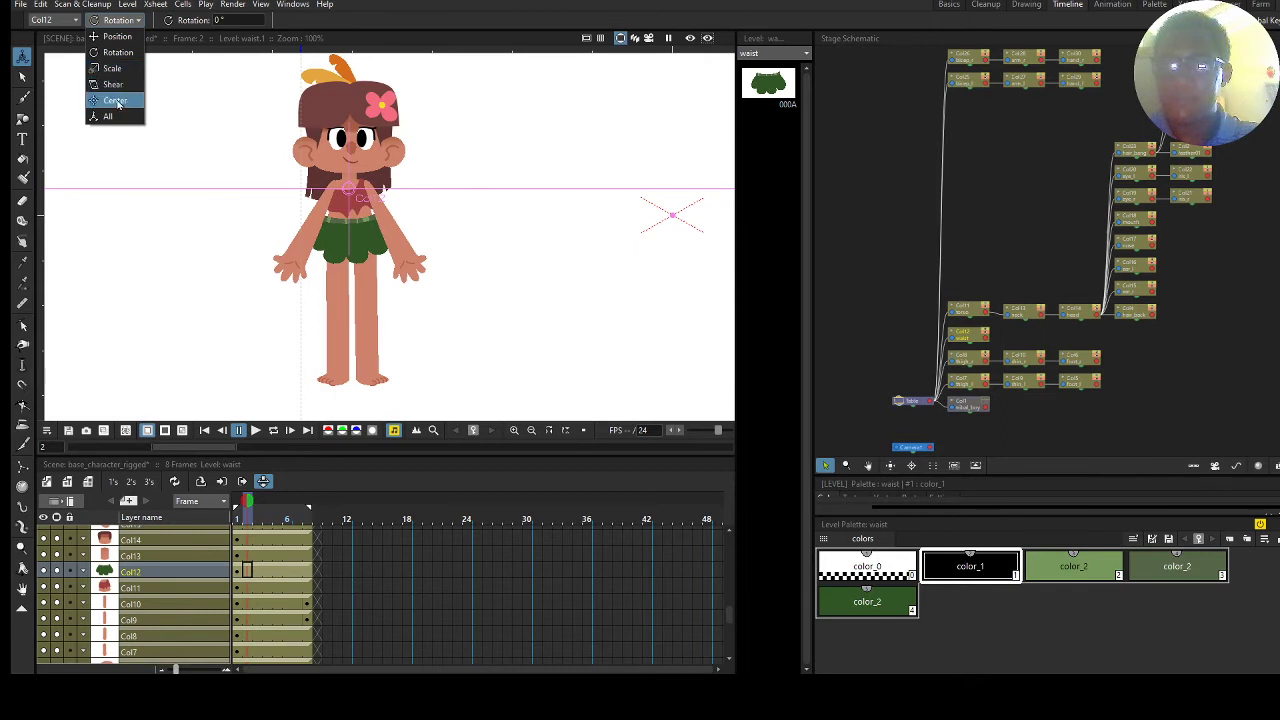
click(115, 100)
drag(350, 190, 355, 235)
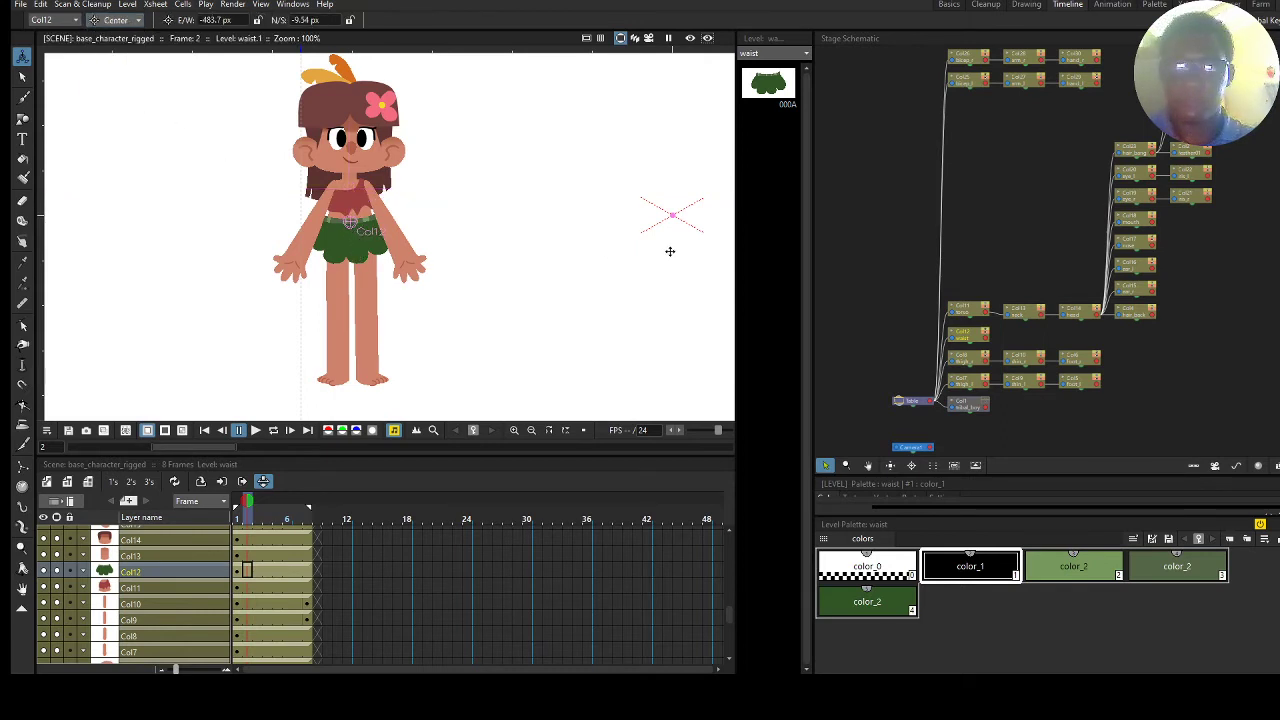
Test-move the waist in Position mode to about E/W -8.43 px and N/S -5.44 px, and remove the resulting keyframe at frame 2.
drag(1024, 238, 1004, 258)
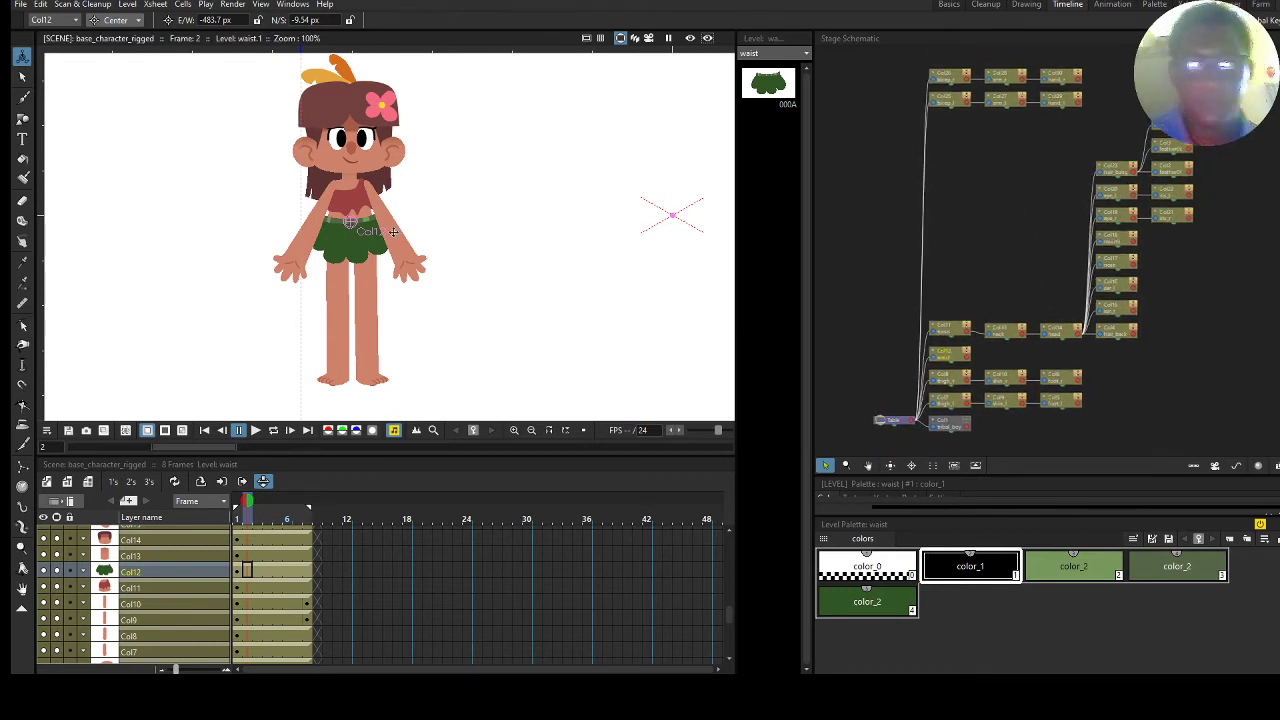
click(115, 20)
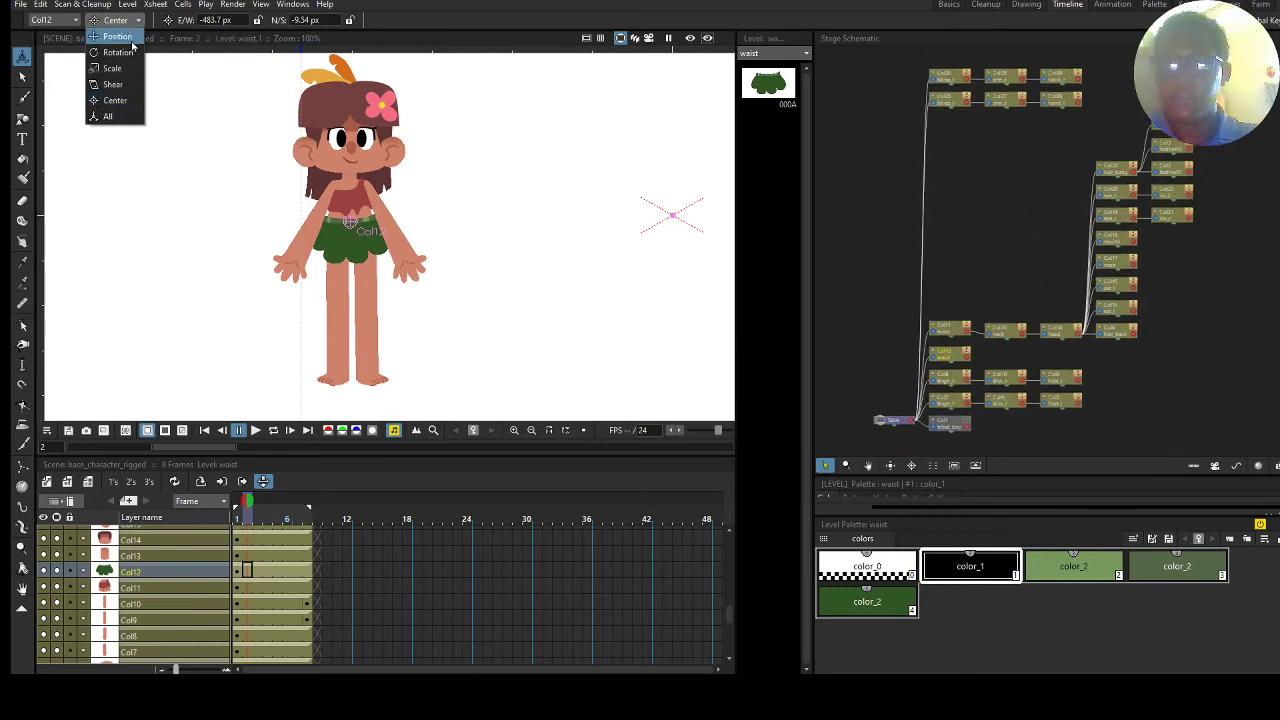
click(122, 40)
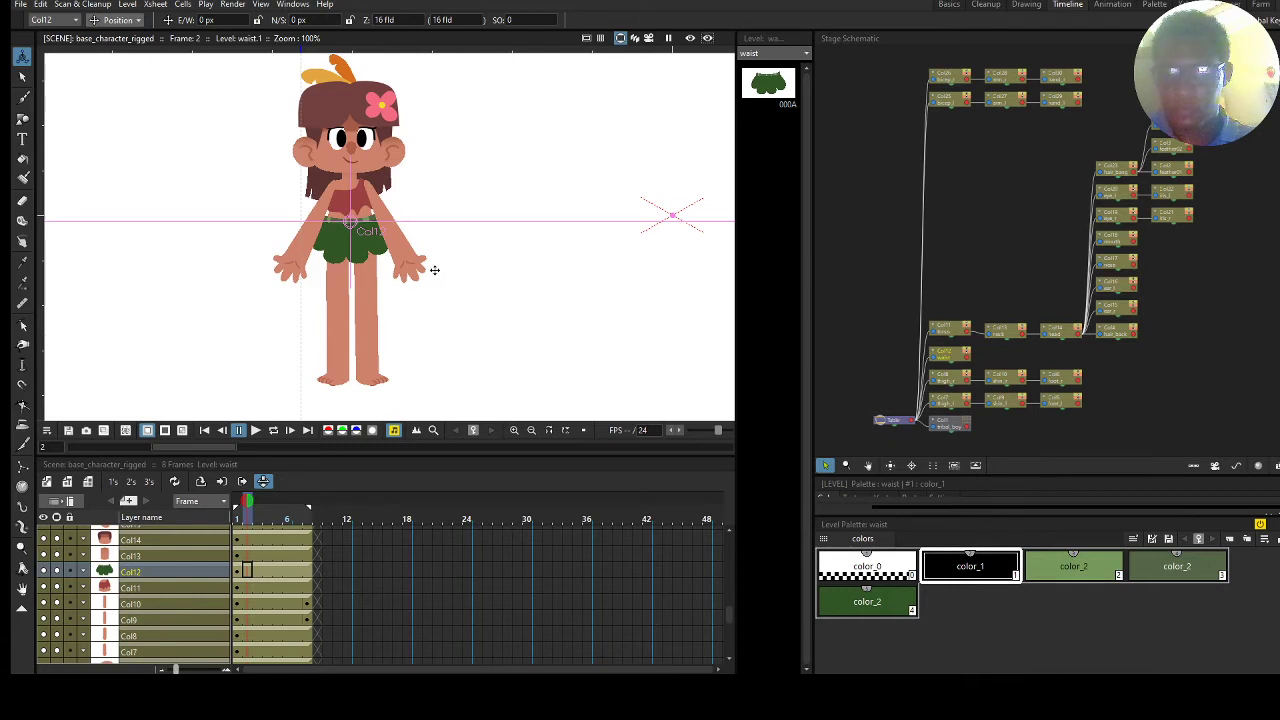
mouse_move(435, 270)
mouse_down()
mouse_move(416, 264)
mouse_move(434, 271)
mouse_up()
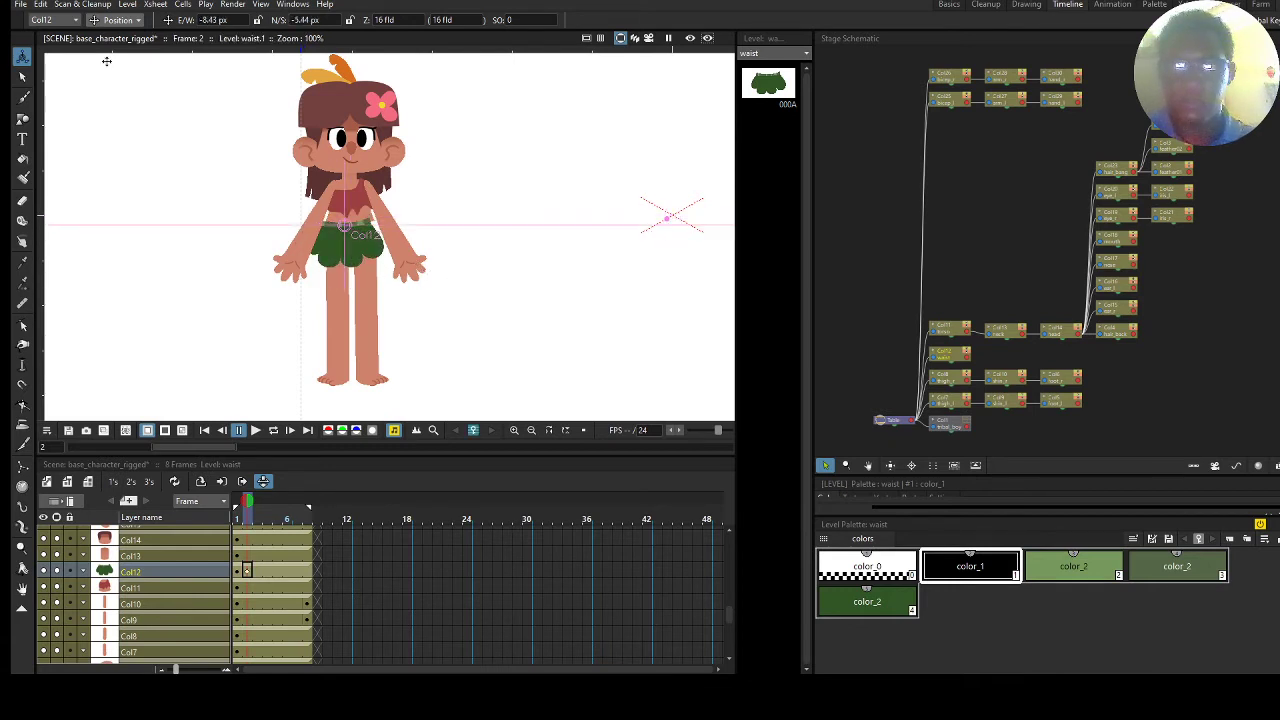
click(247, 574)
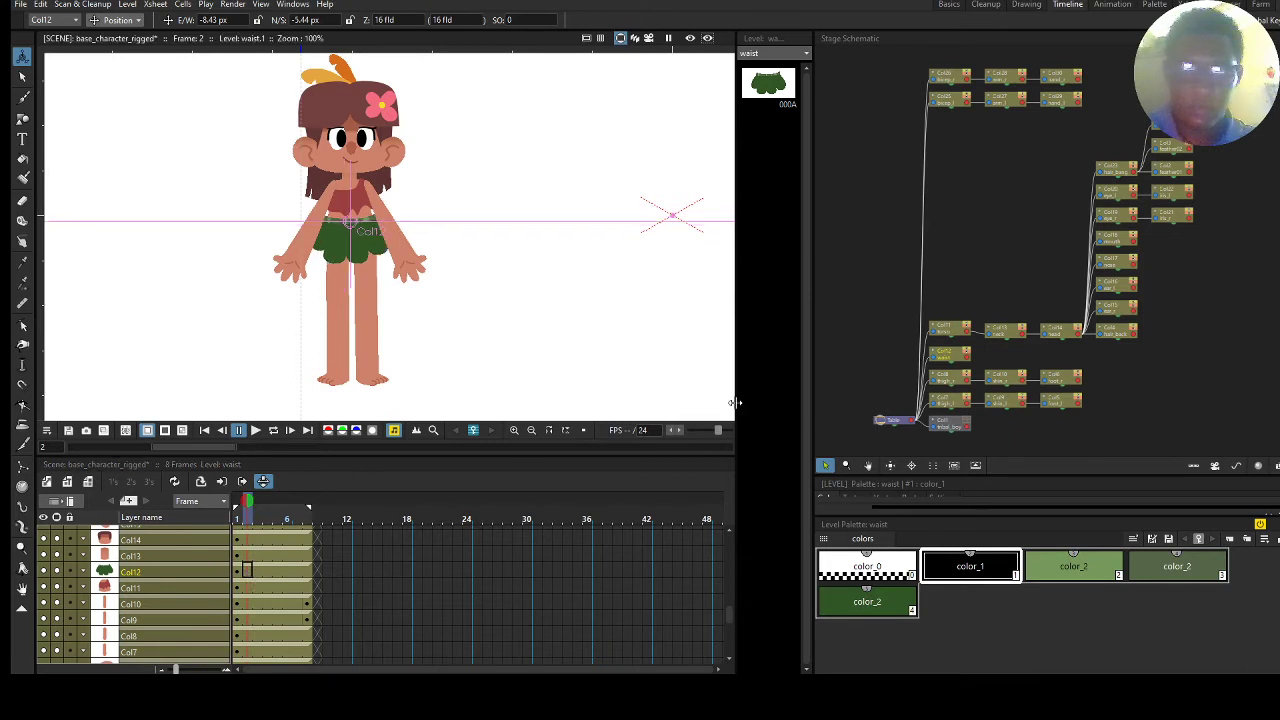
Test-move the torso to about E/W 6.65 px and N/S 19.63 px, and remove the resulting keyframe at frame 2.
click(950, 330)
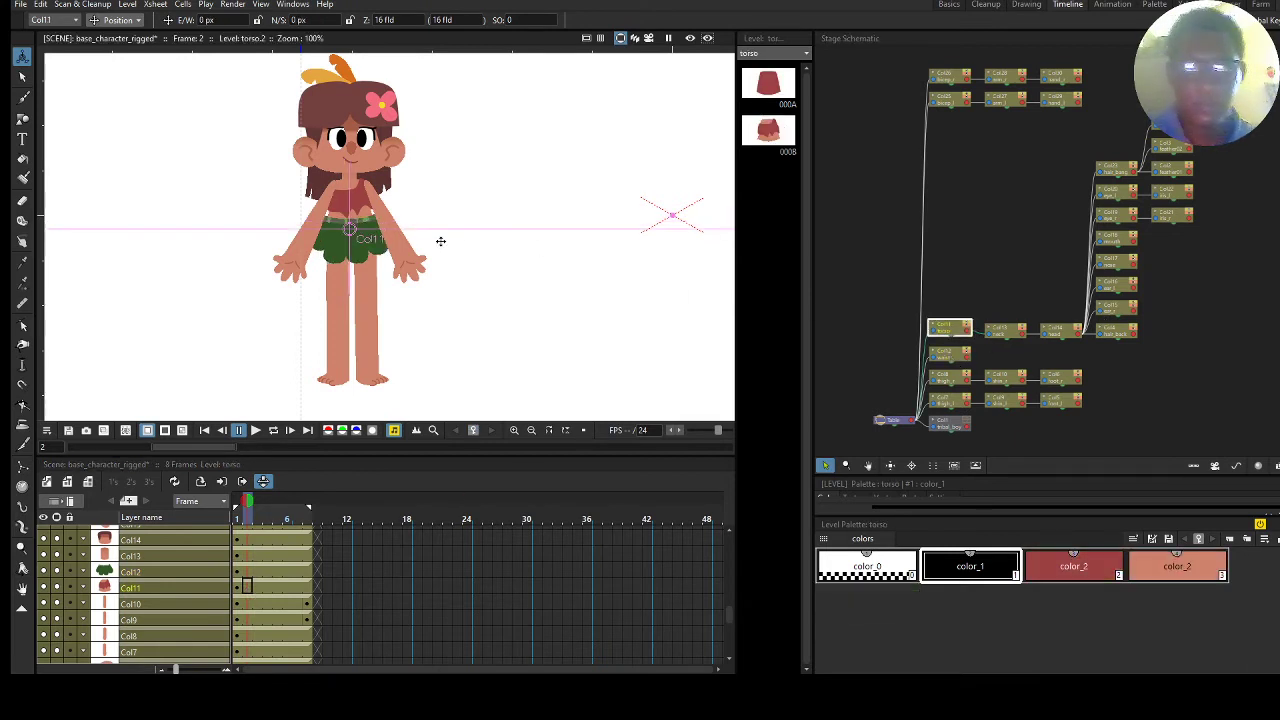
mouse_move(437, 240)
mouse_down()
mouse_move(405, 230)
mouse_move(429, 234)
mouse_move(415, 255)
mouse_move(417, 234)
mouse_move(434, 231)
mouse_up()
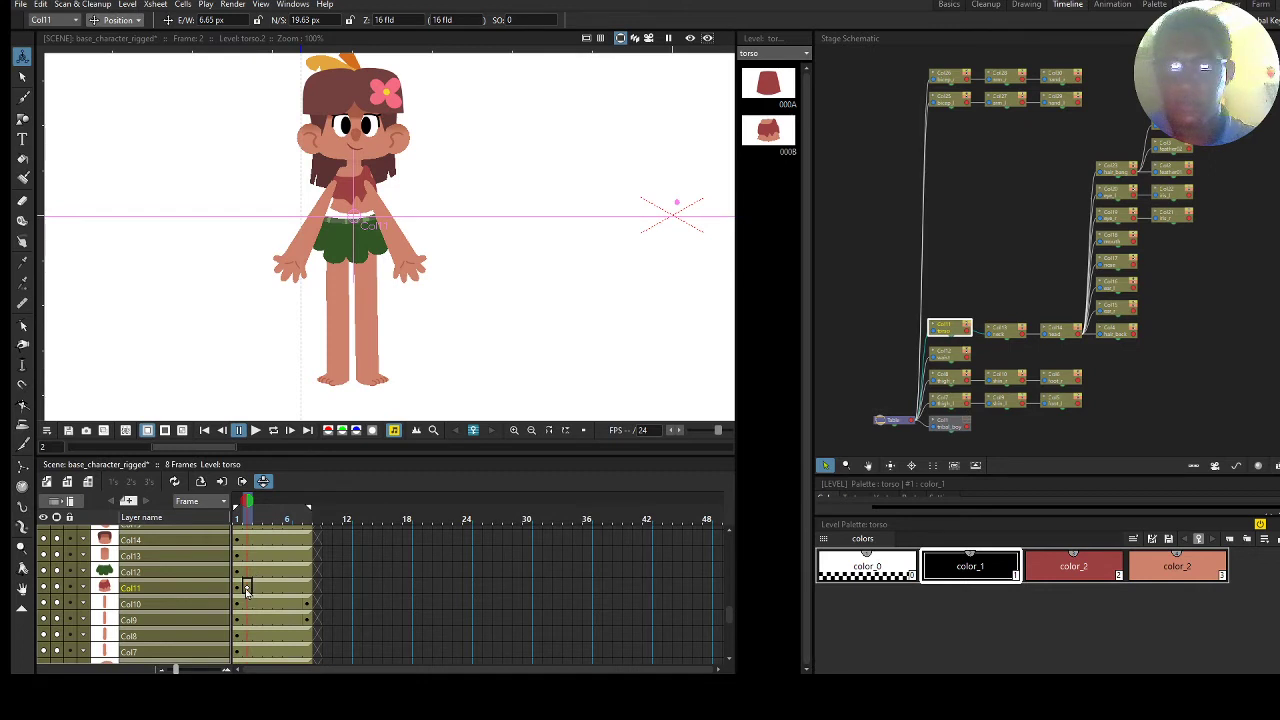
click(248, 588)
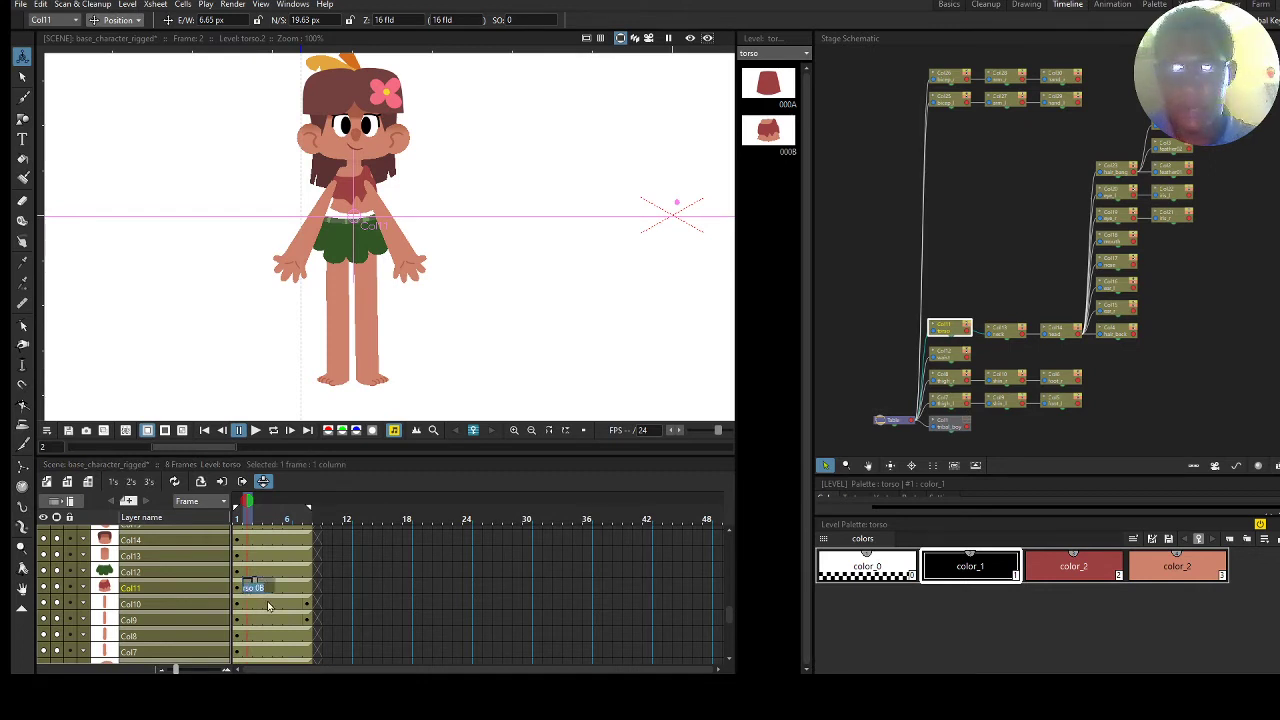
click(249, 602)
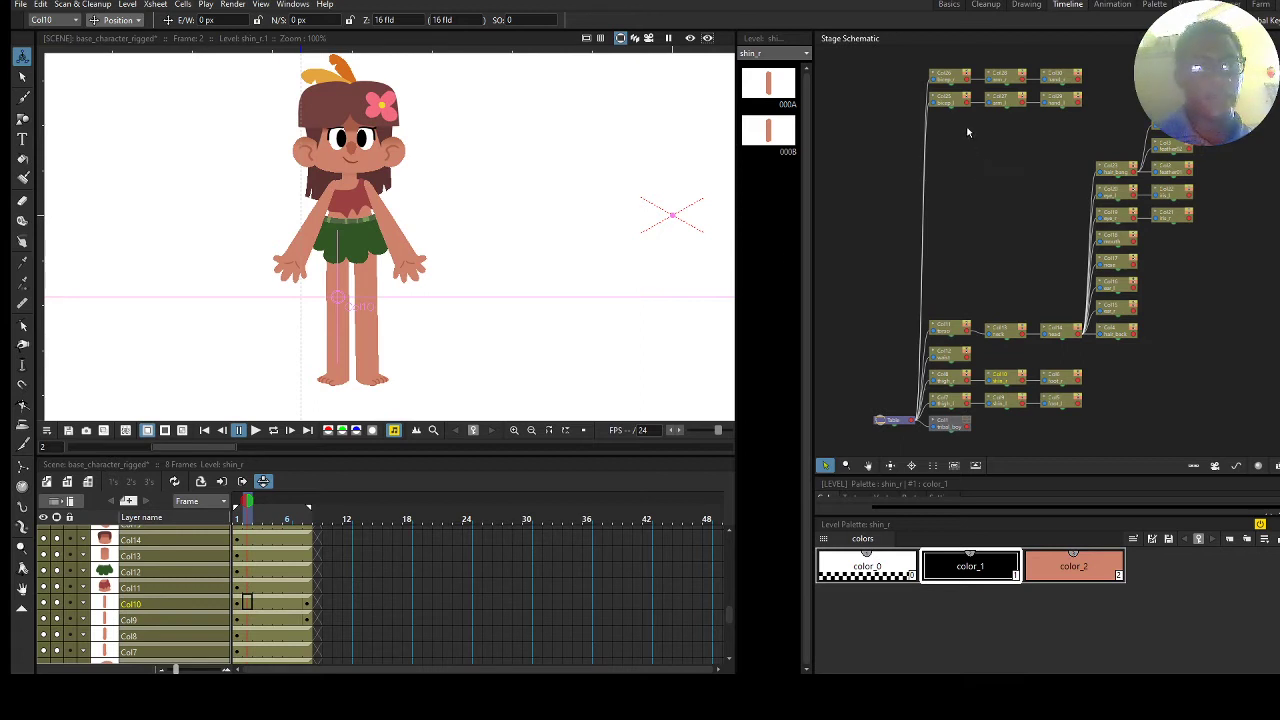
Parent both bicep nodes to the torso node and reorder the stage schematic nodes.
click(950, 77)
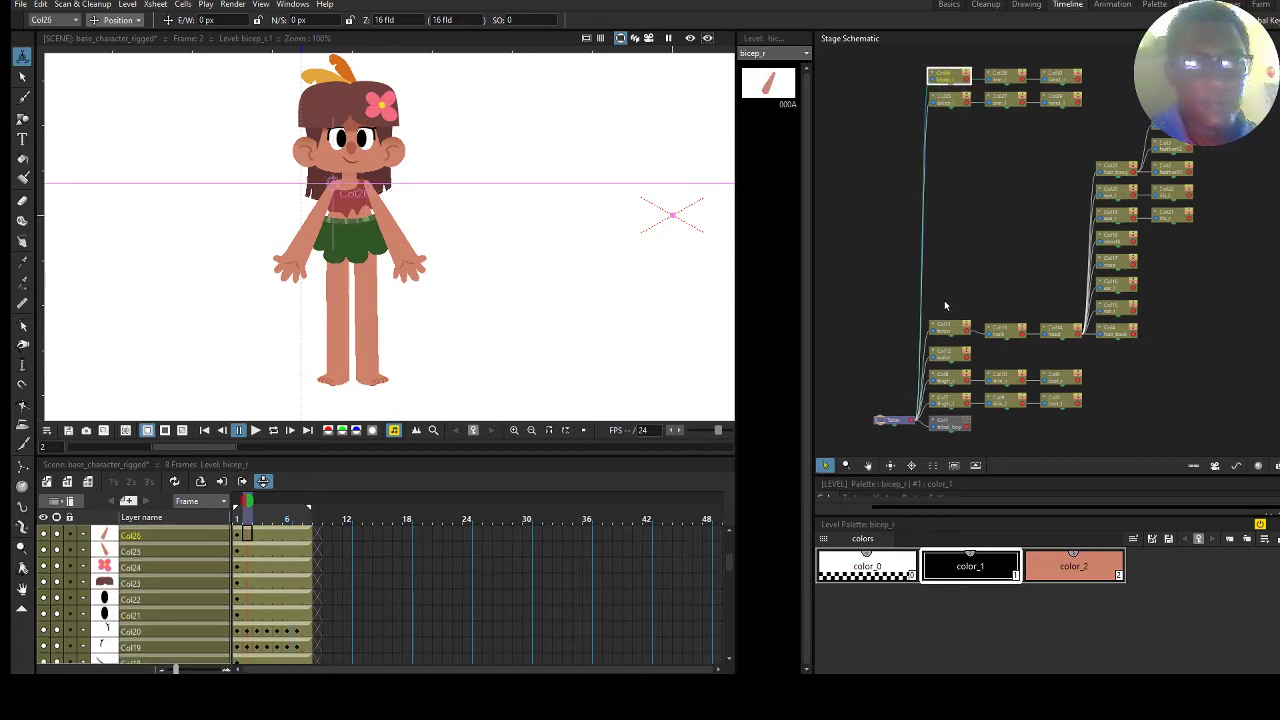
drag(968, 335, 936, 108)
mouse_move(968, 330)
mouse_down()
mouse_move(972, 253)
mouse_move(933, 86)
mouse_up()
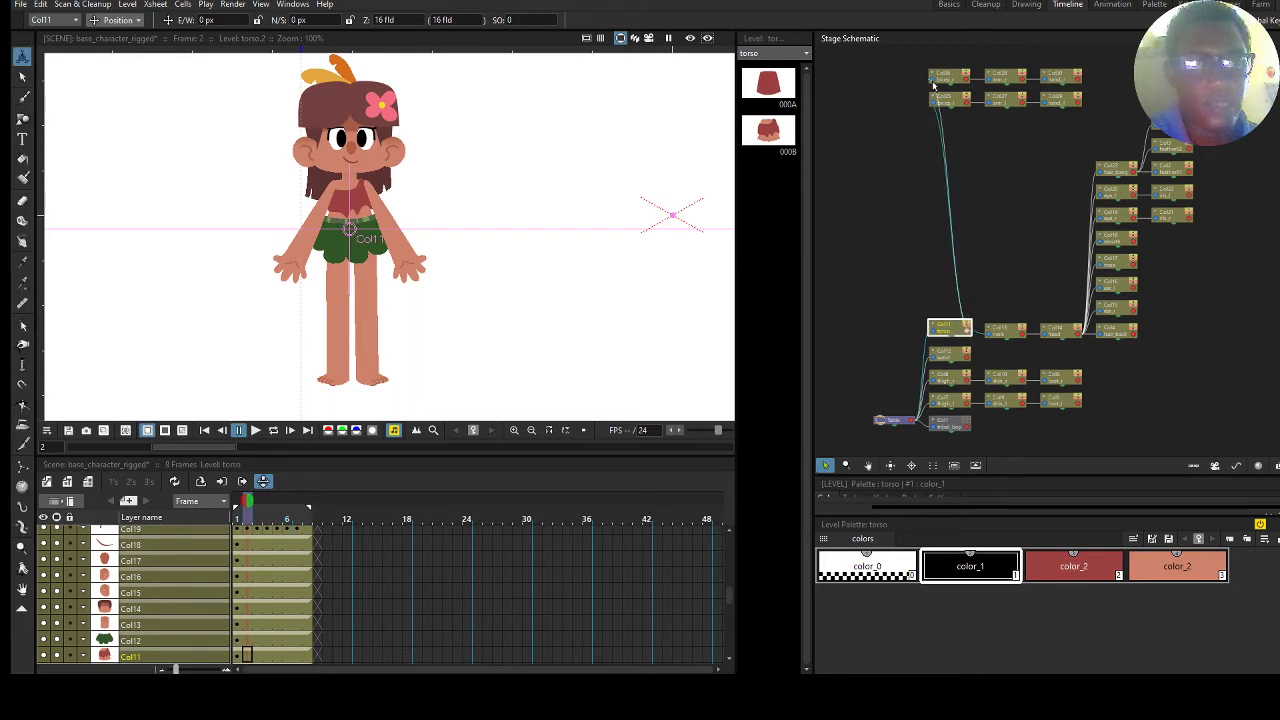
click(931, 176)
click(890, 465)
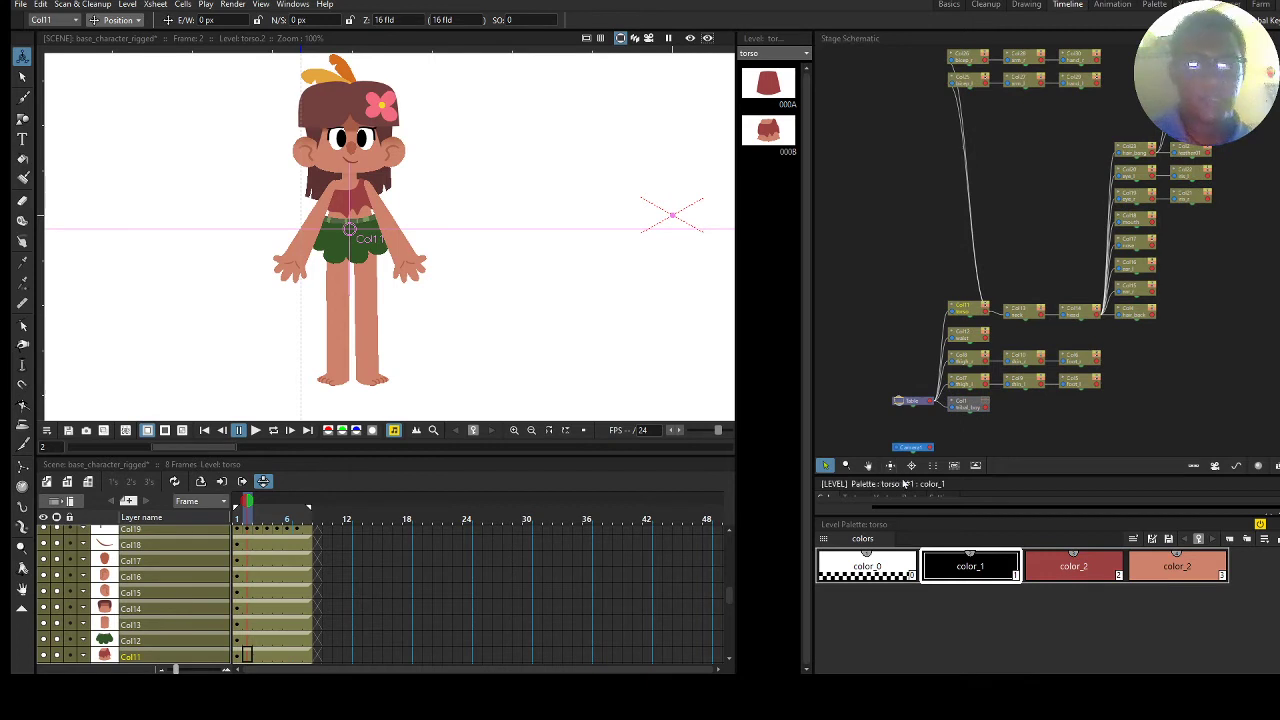
click(933, 467)
drag(1026, 166, 974, 178)
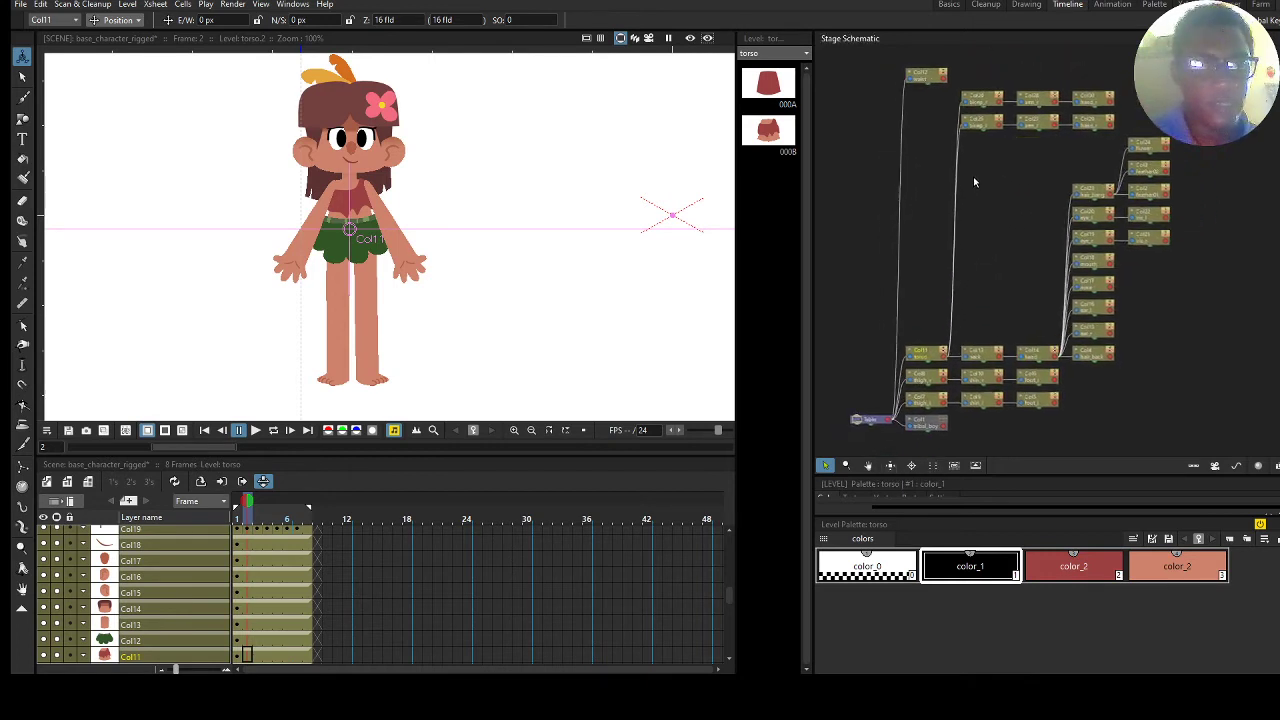
Move the waist node out of its column to a free spot just above the Table node in the stage schematic.
drag(931, 80, 900, 138)
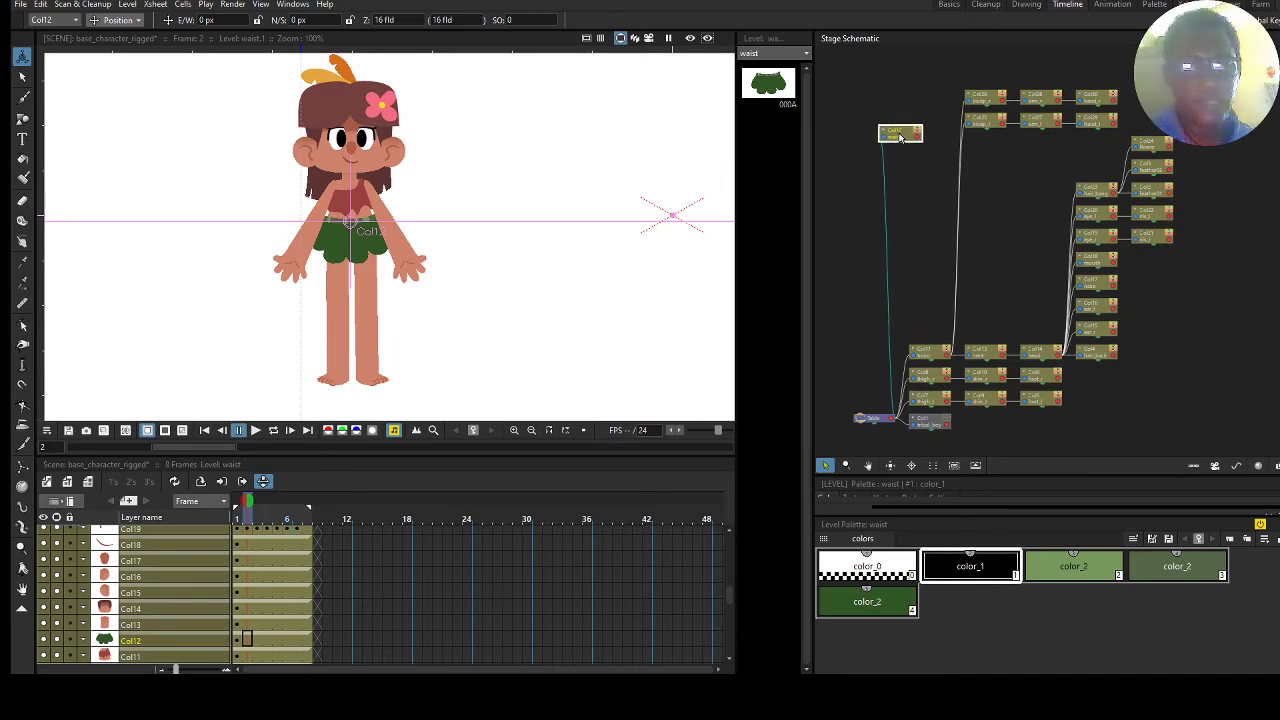
drag(926, 377, 938, 310)
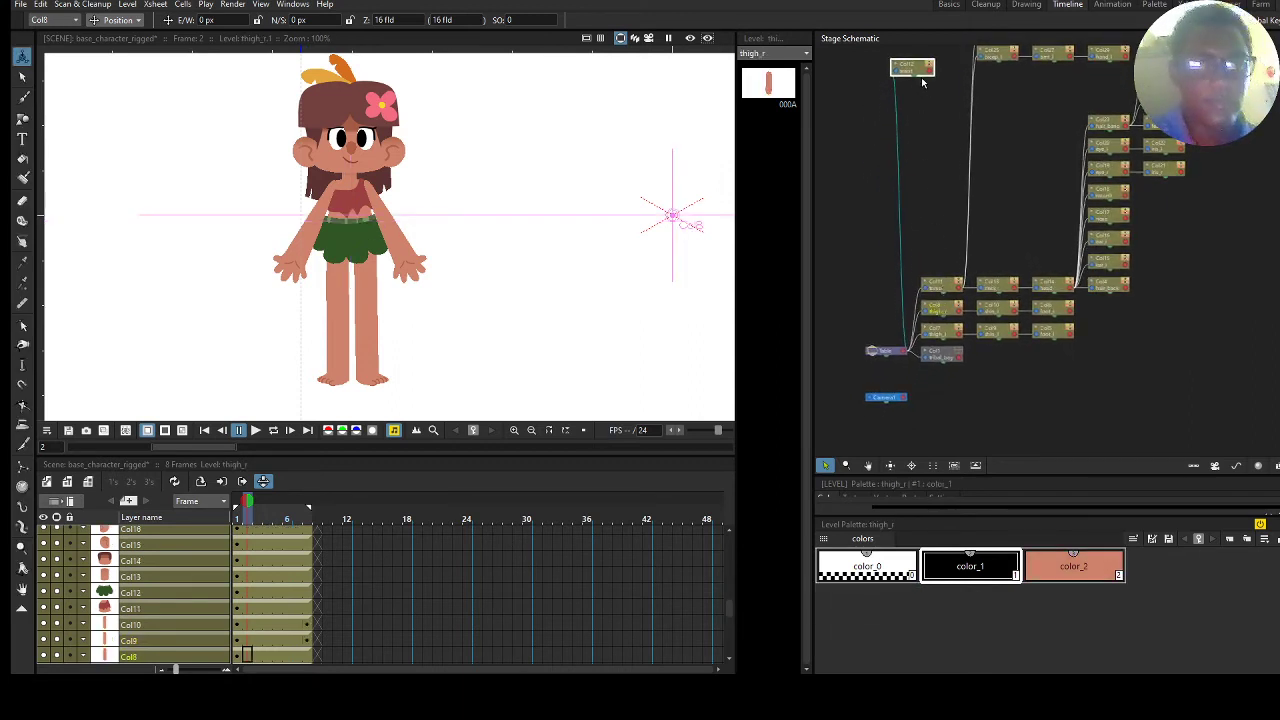
drag(920, 80, 871, 276)
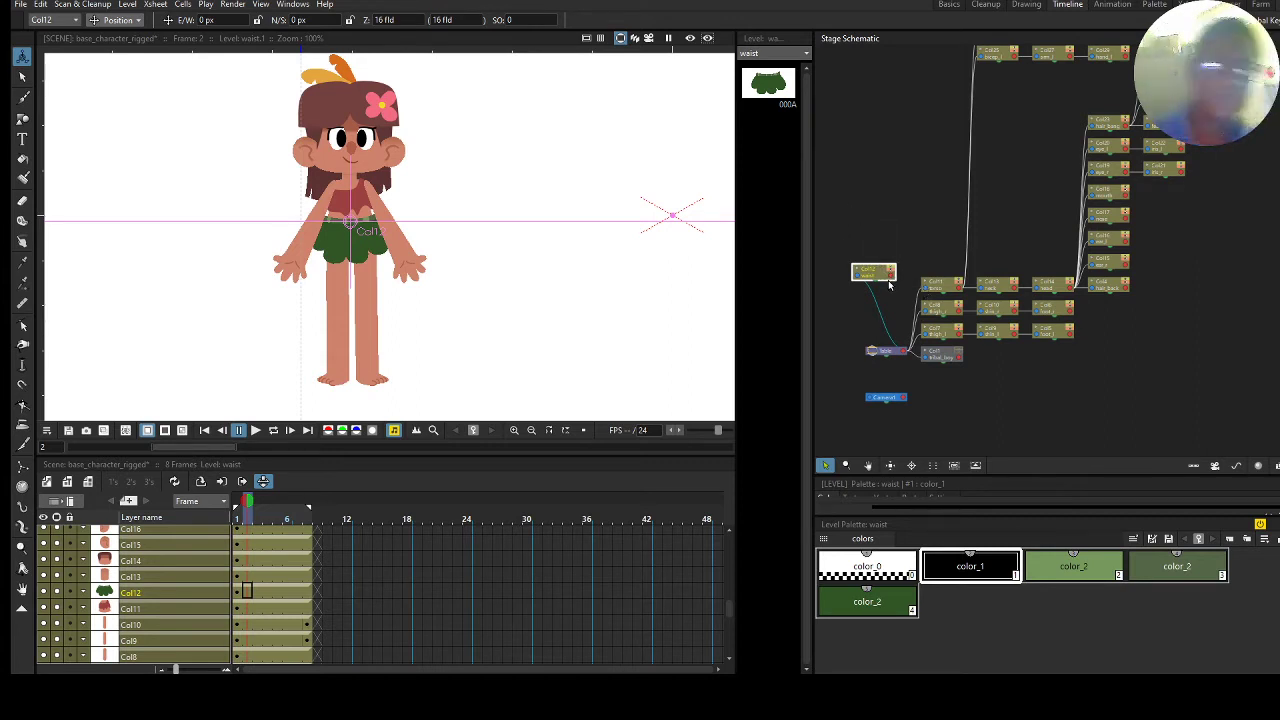
drag(869, 277, 895, 253)
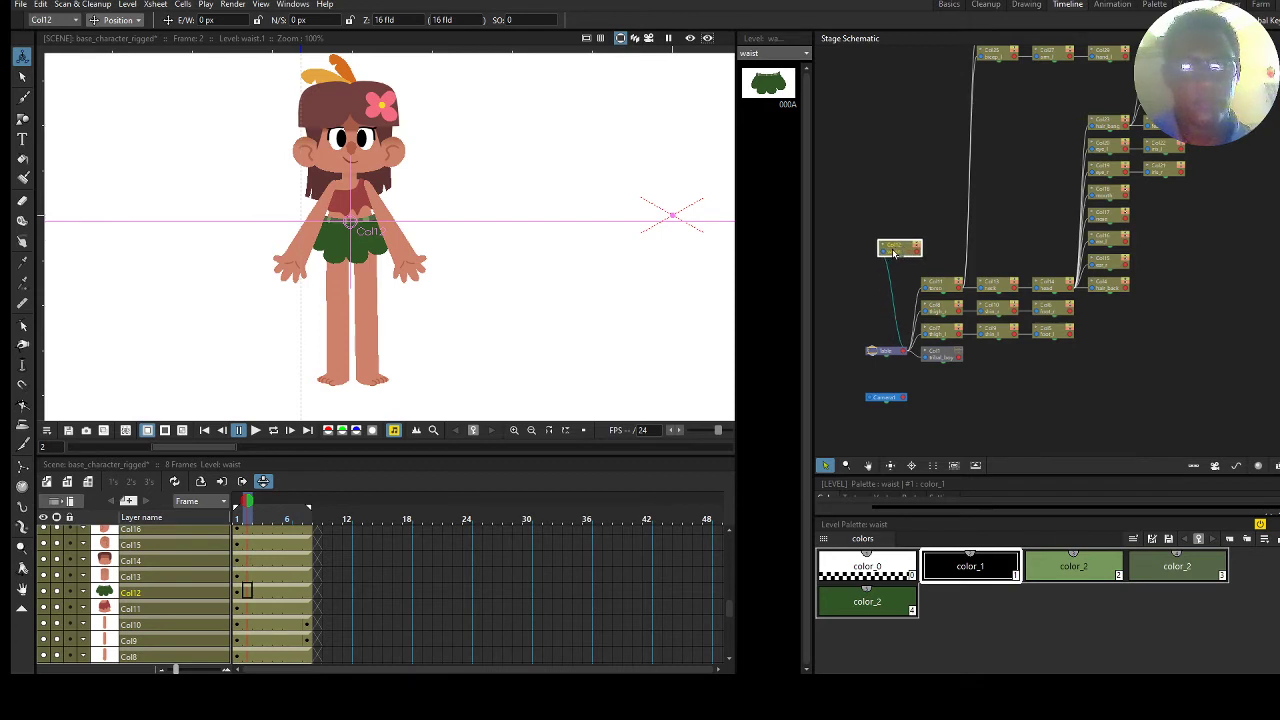
Move the torso node out of its column, clear of the waist and thigh_r nodes in the stage schematic.
click(943, 311)
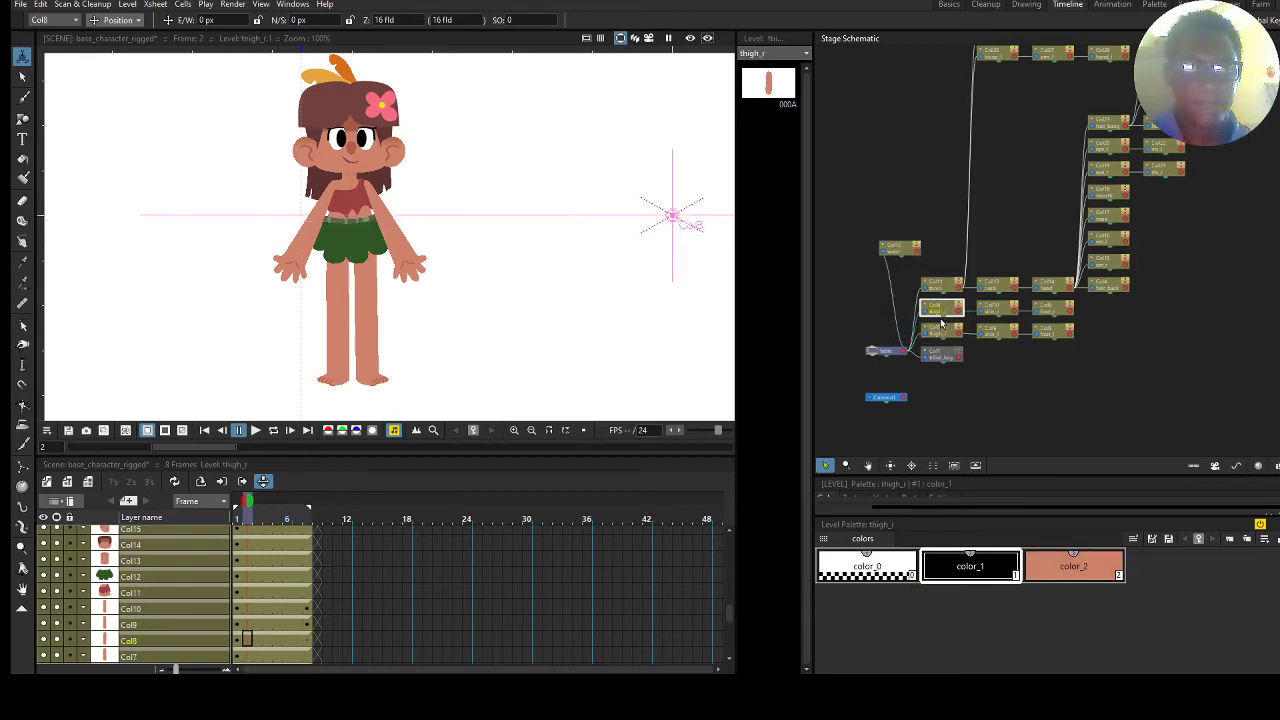
drag(933, 307, 941, 273)
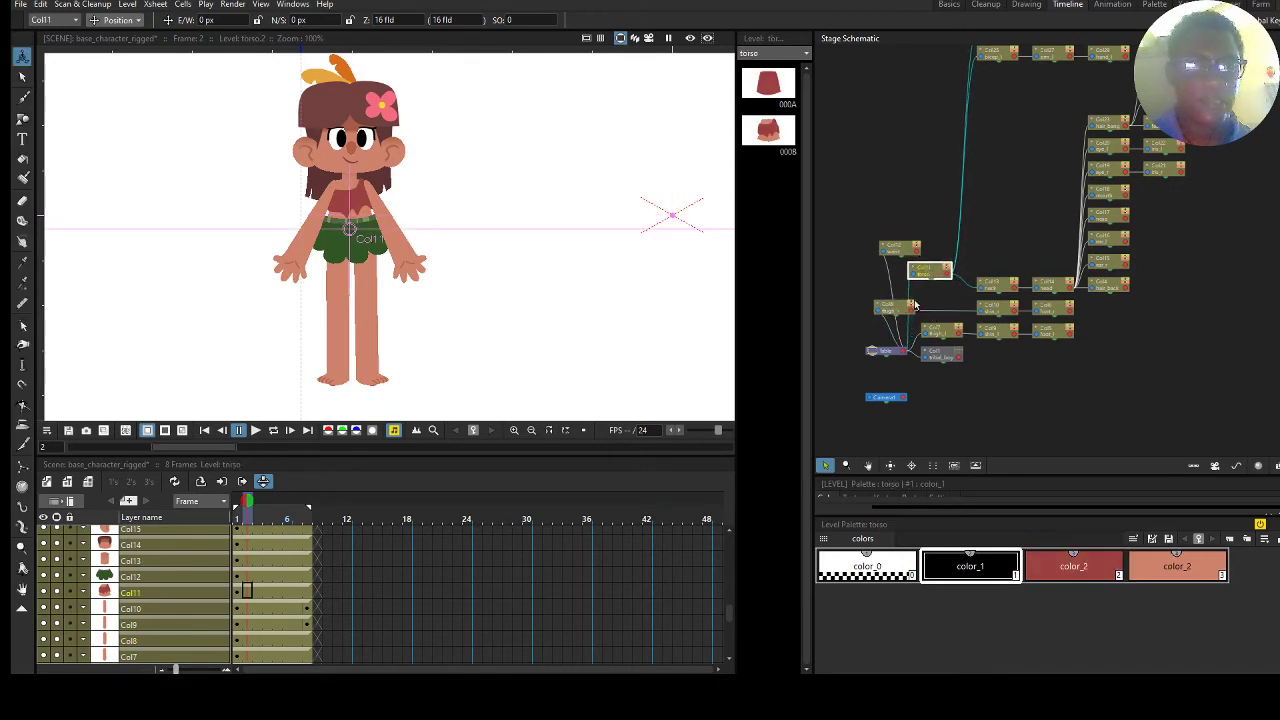
drag(888, 306, 859, 288)
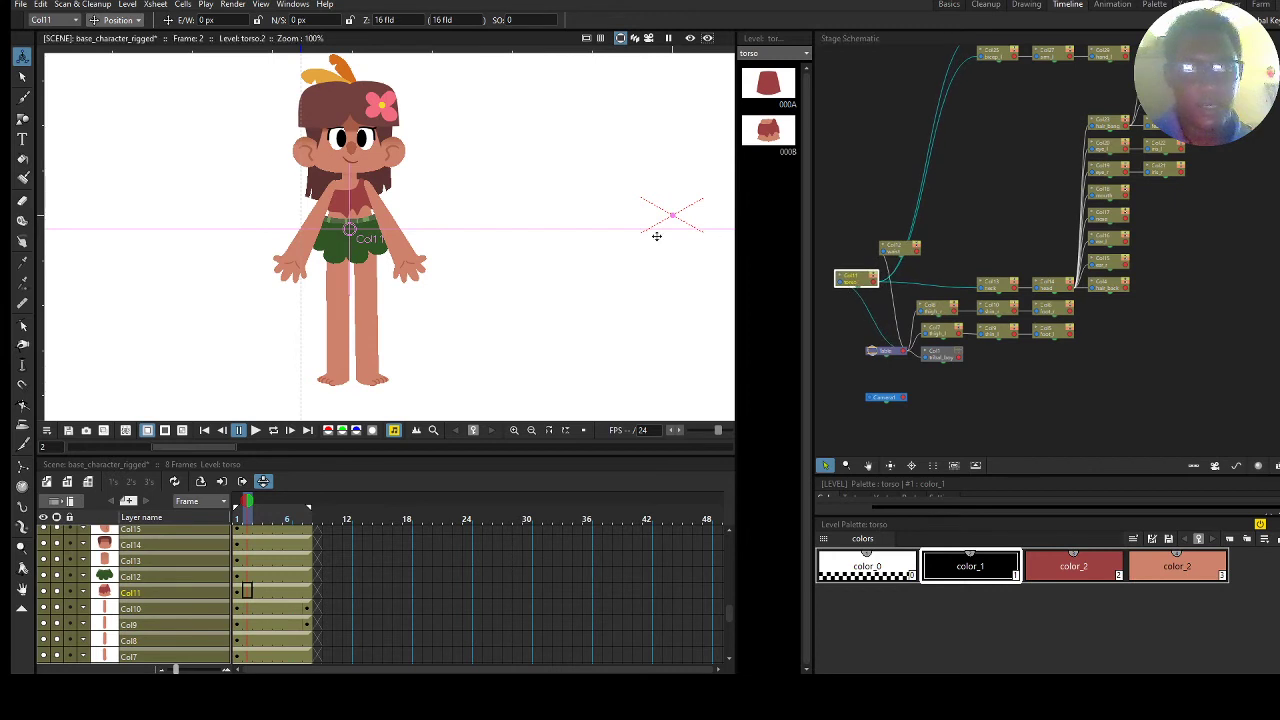
Rotate the torso to about -19.95° at frame 2 in Rotation mode to test which parts follow it.
click(118, 19)
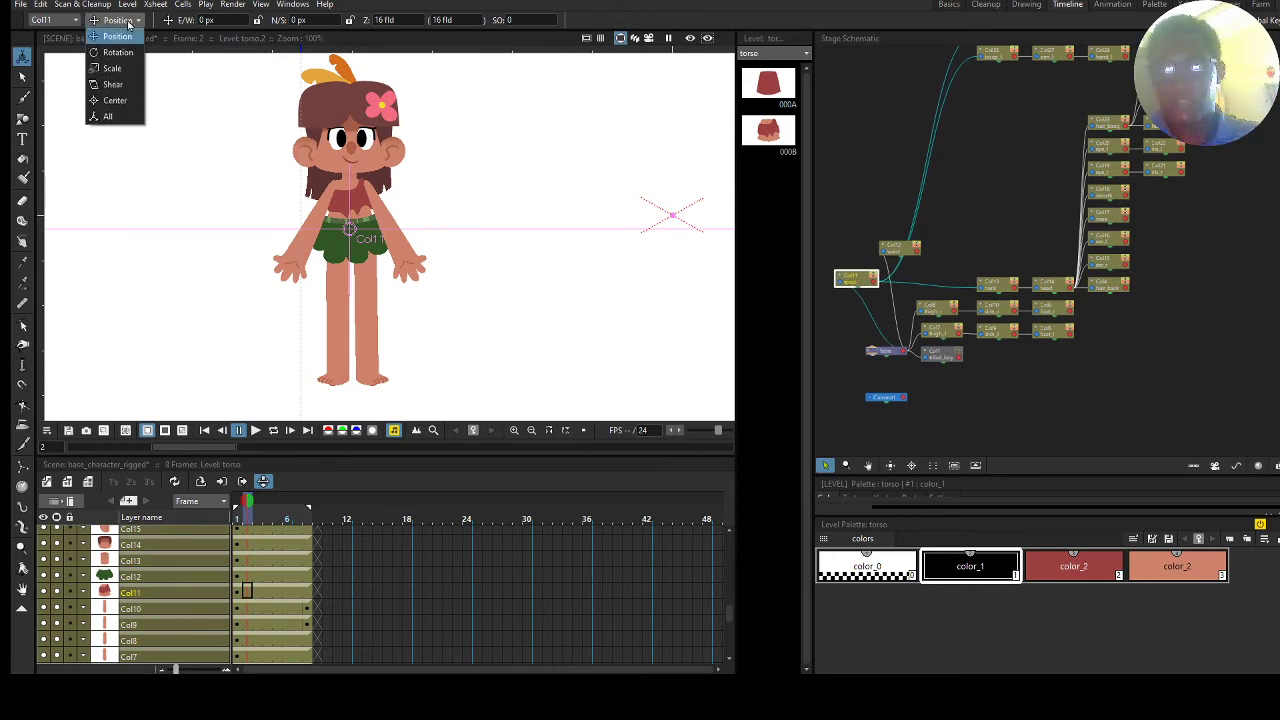
click(115, 52)
drag(462, 223, 466, 256)
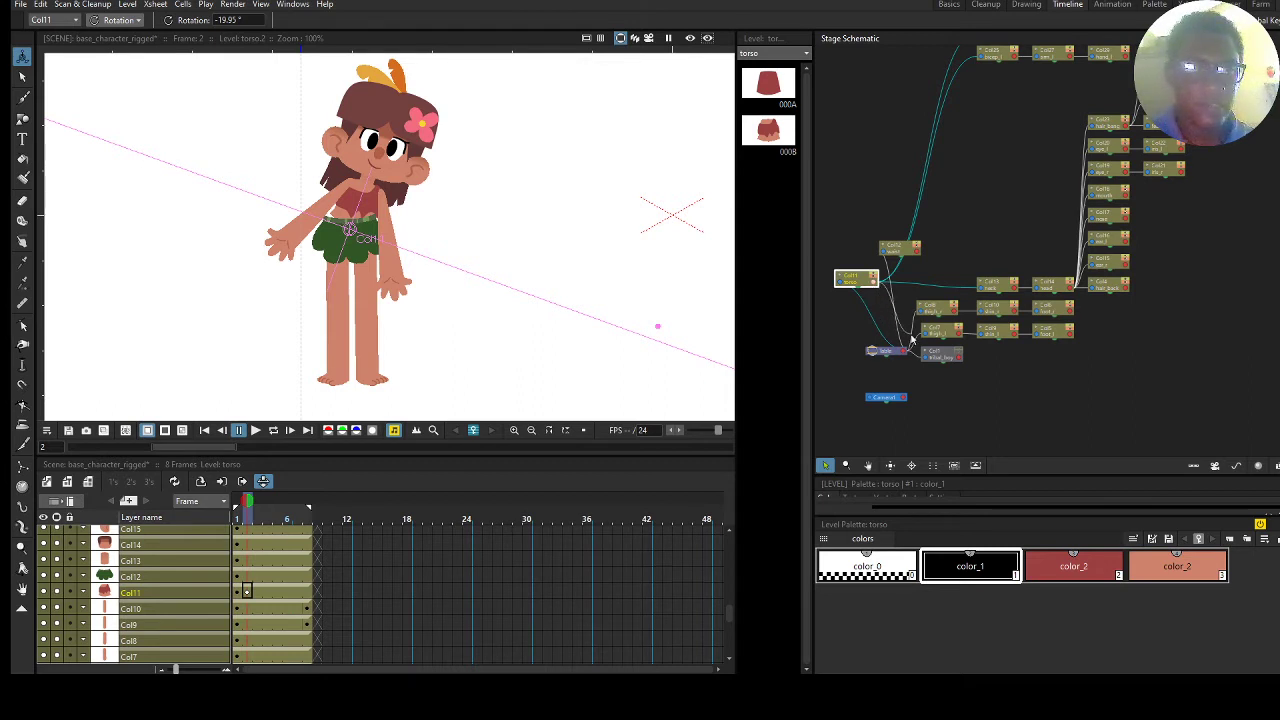
Parent both thigh nodes to the torso node, spacing out the waist, torso and Table nodes in the stage schematic.
drag(925, 339, 924, 338)
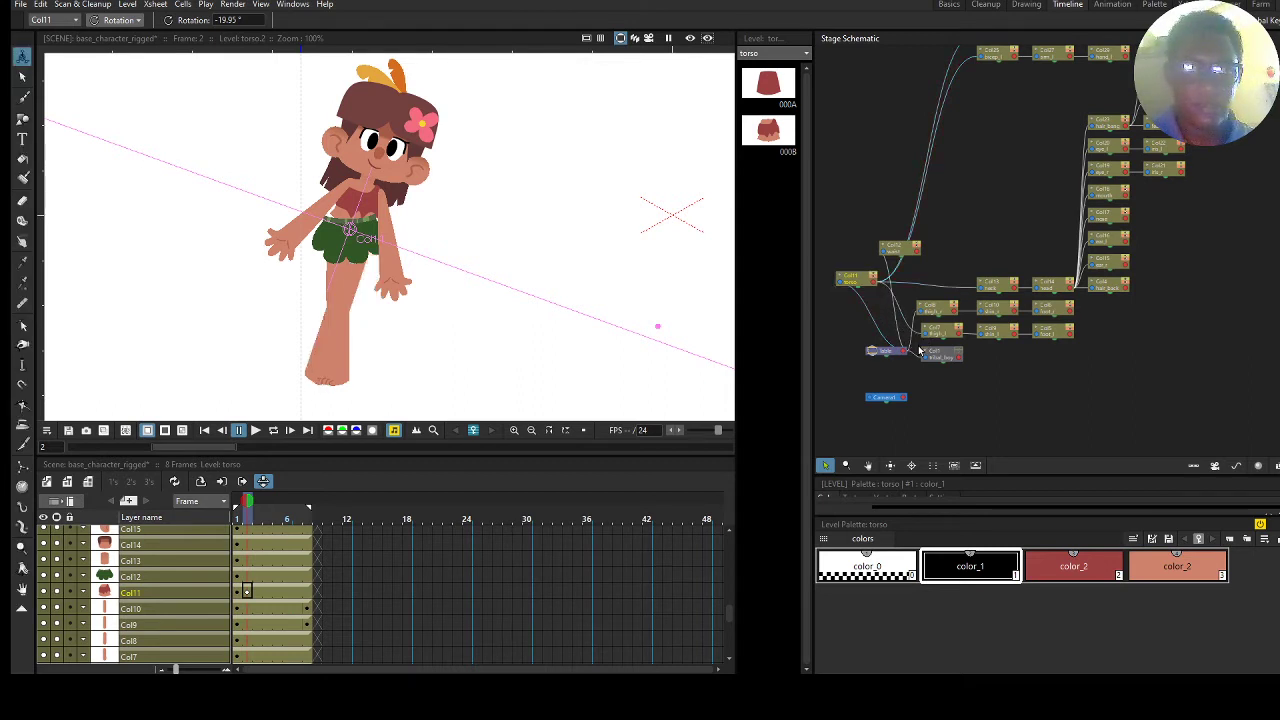
drag(911, 250, 998, 193)
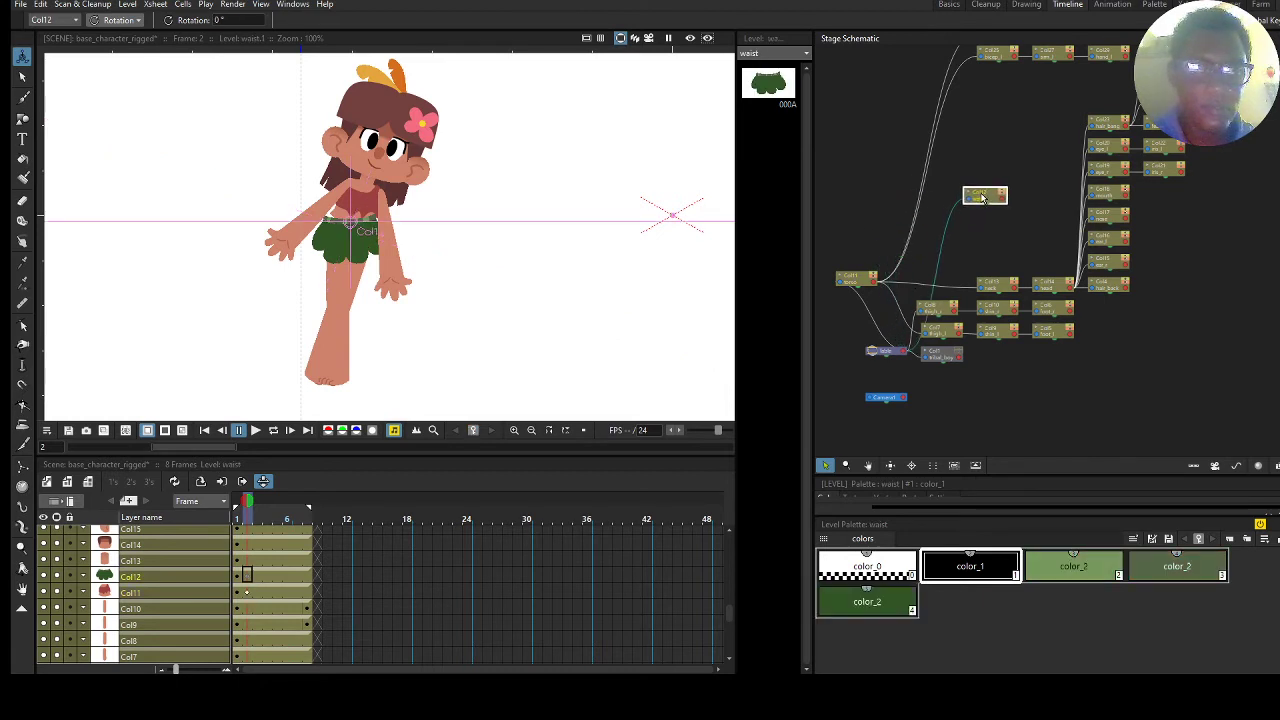
drag(860, 280, 865, 242)
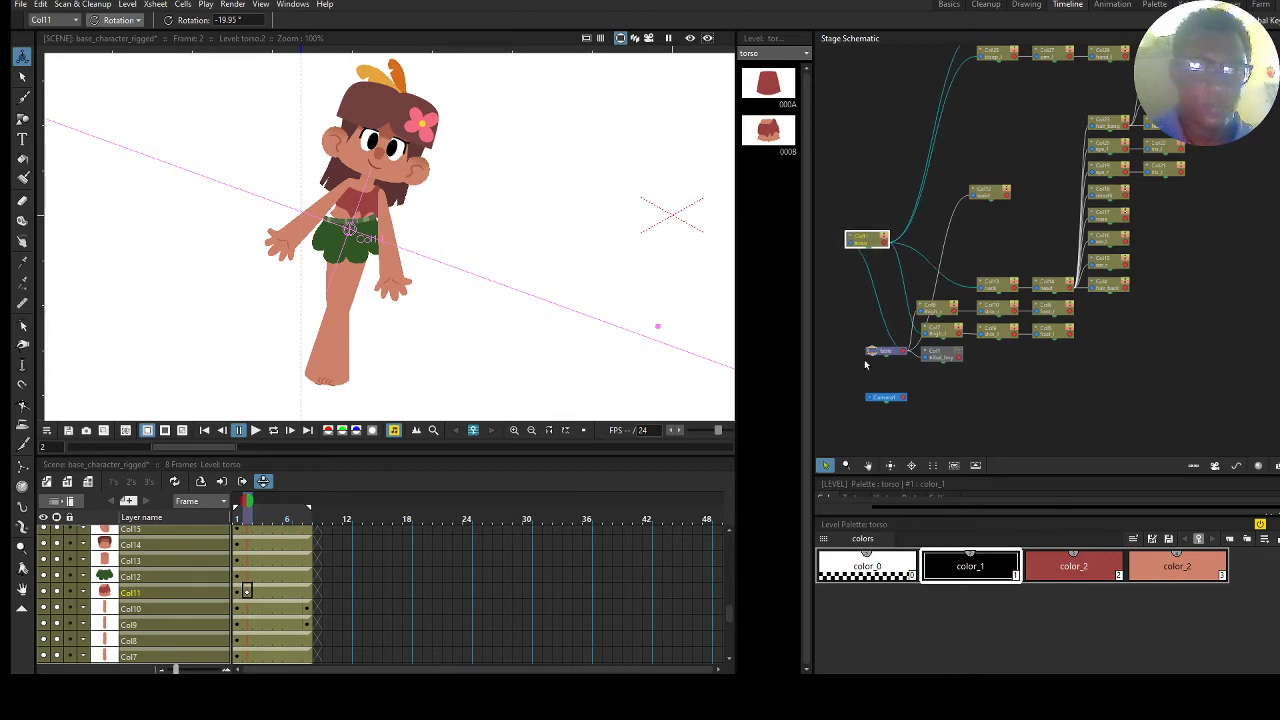
drag(885, 355, 868, 365)
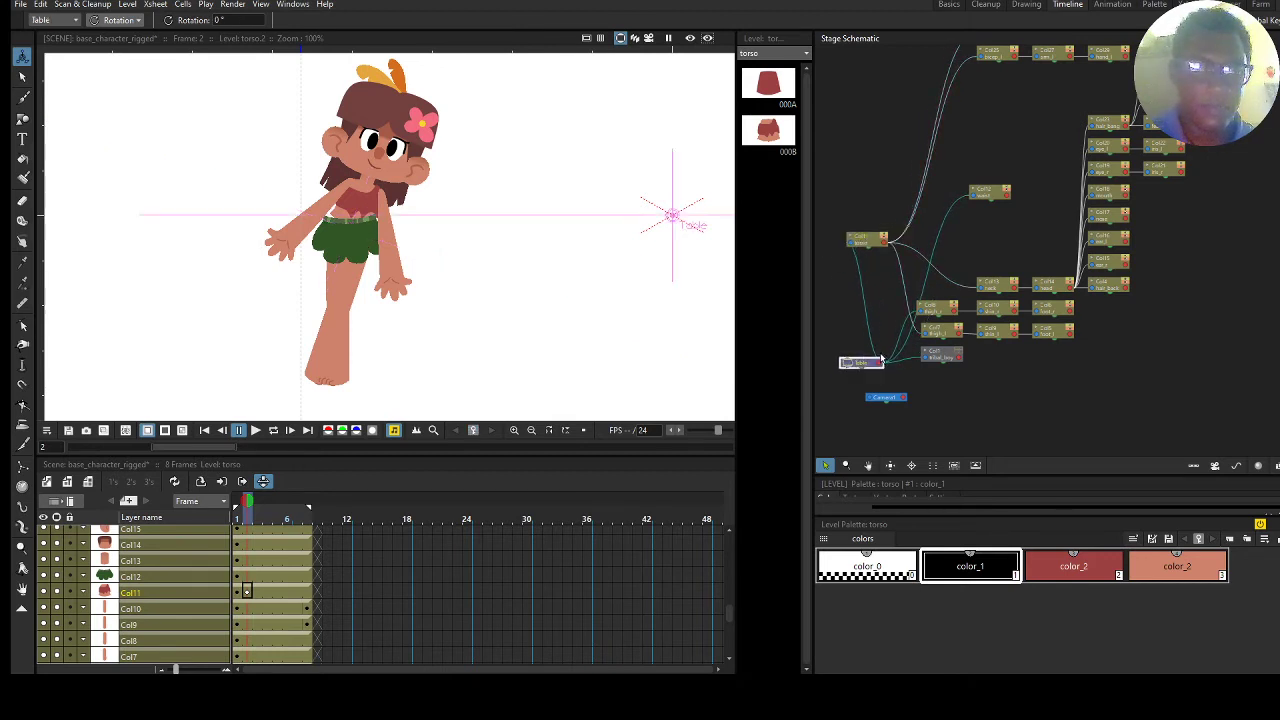
click(884, 246)
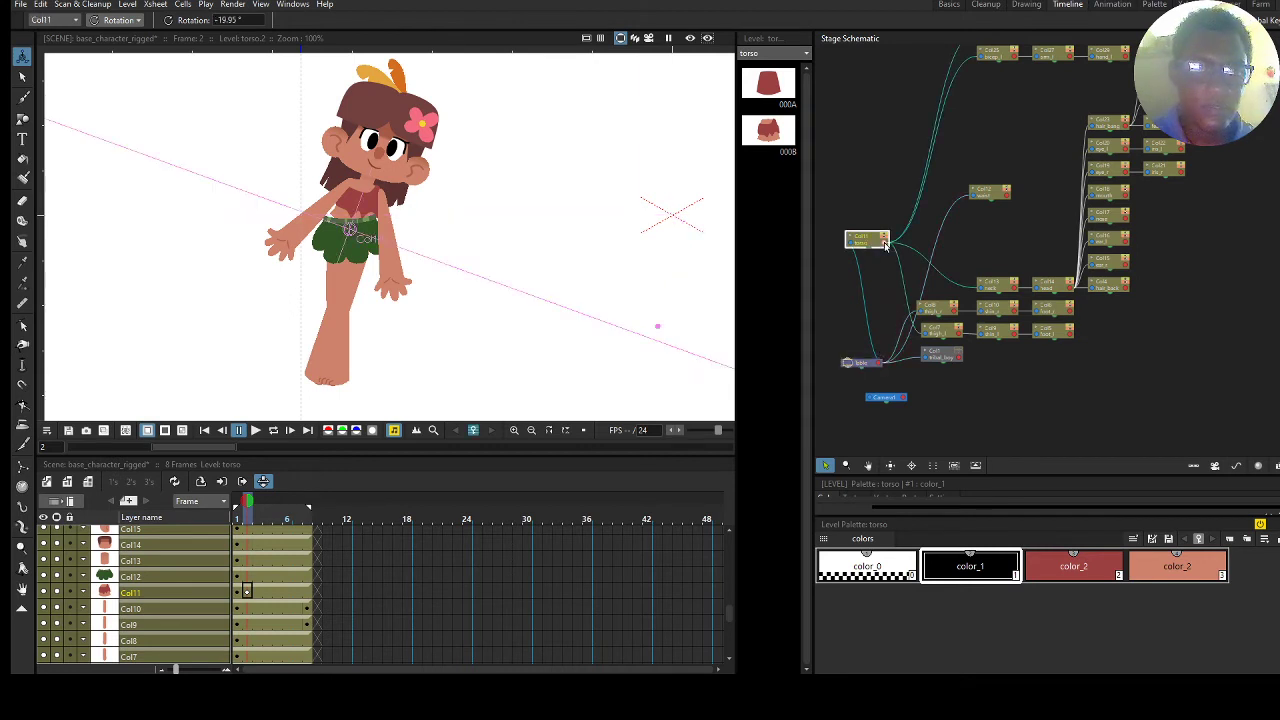
drag(936, 310, 901, 294)
click(868, 243)
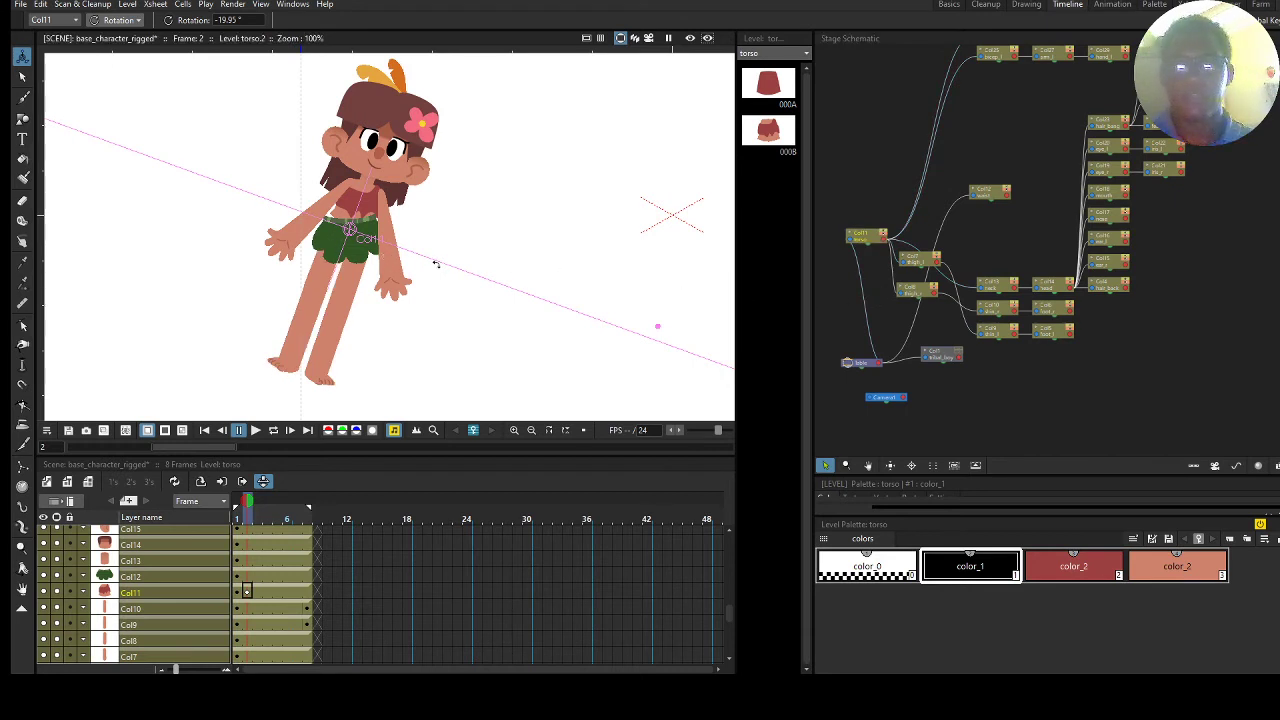
Rotate the torso to about 21.88° at frame 2 to test how the linked parts follow, and undo the test rotation.
drag(435, 263, 428, 212)
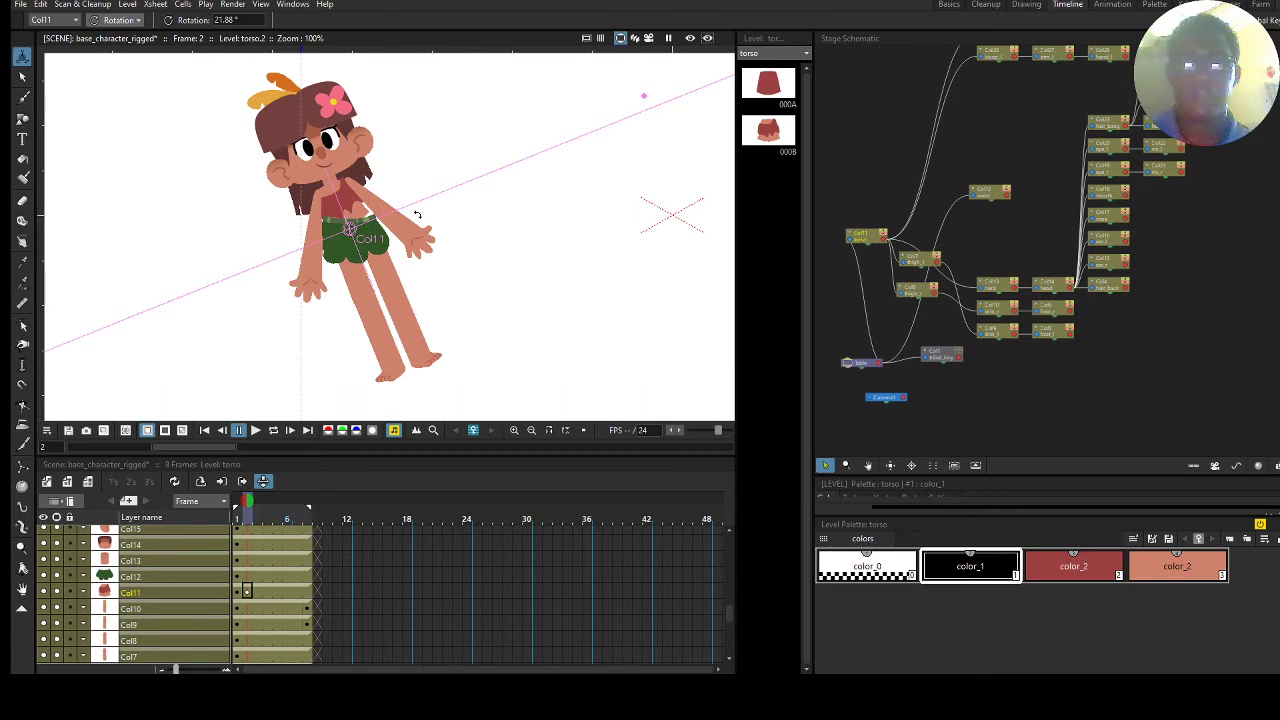
click(249, 591)
click(248, 592)
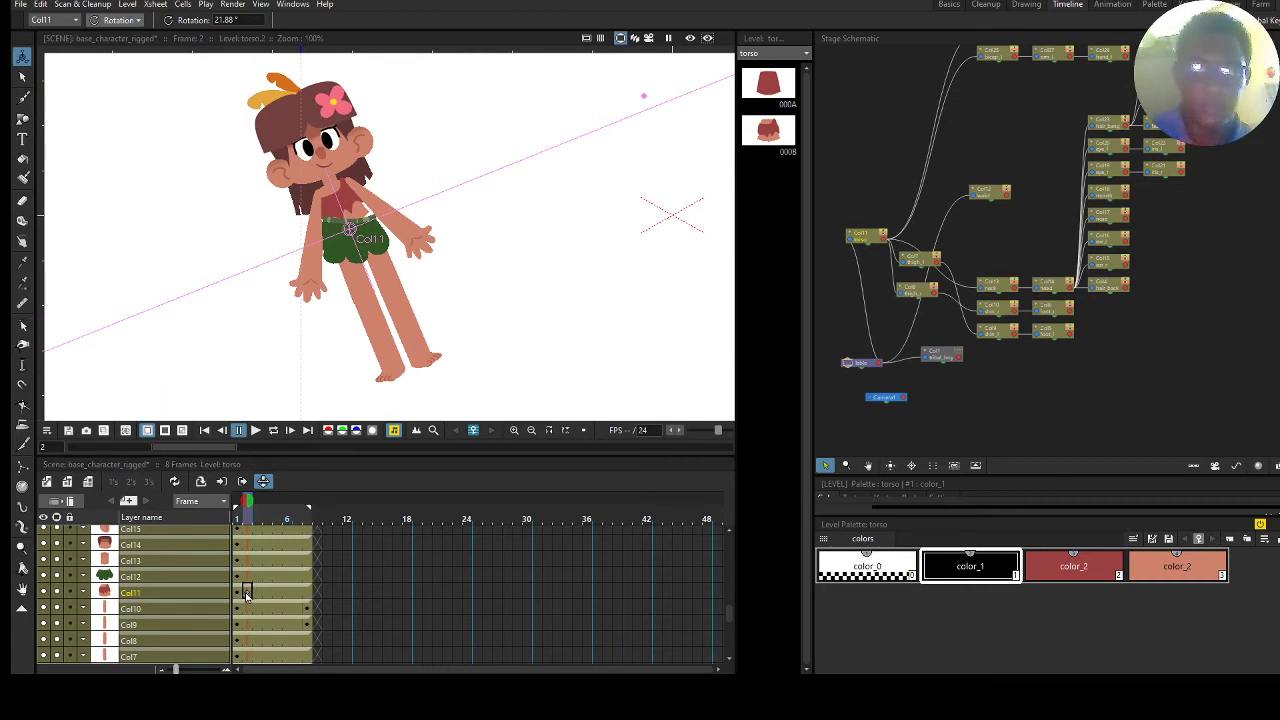
key(ctrl+z)
Parent both thigh nodes back to the Table node in the stage schematic, moving the torso node up to clear space.
click(866, 236)
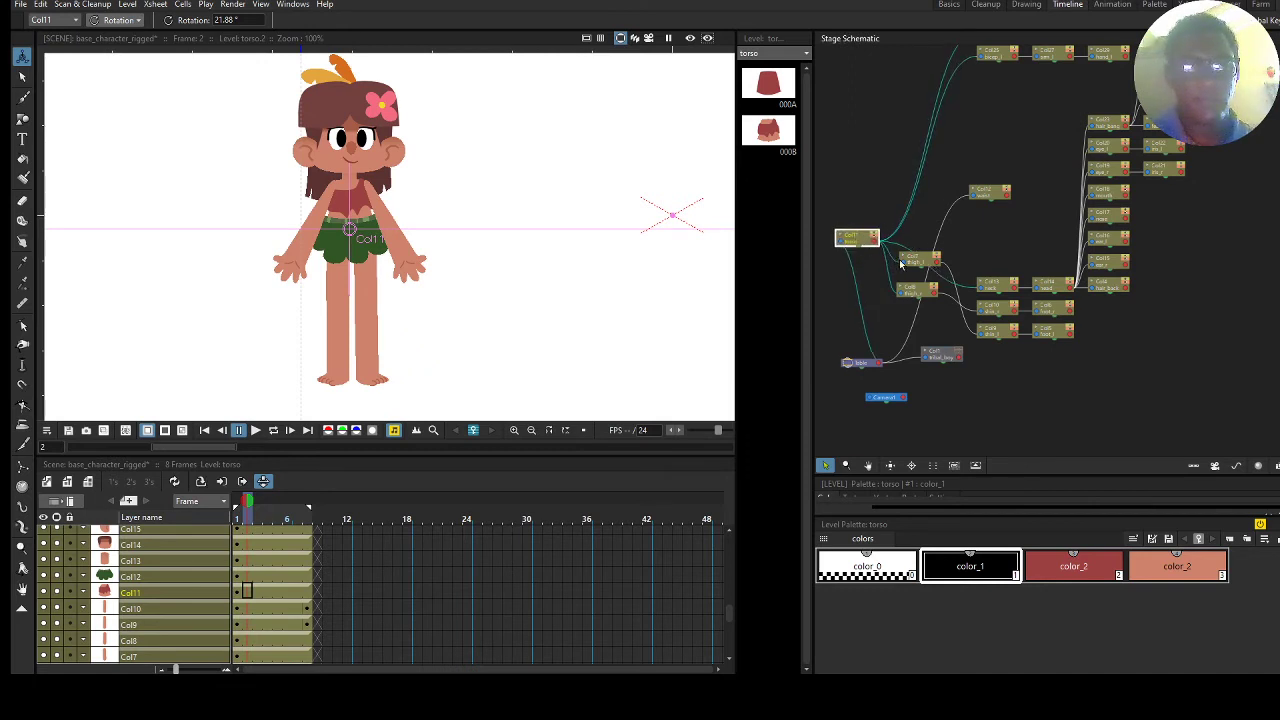
click(876, 363)
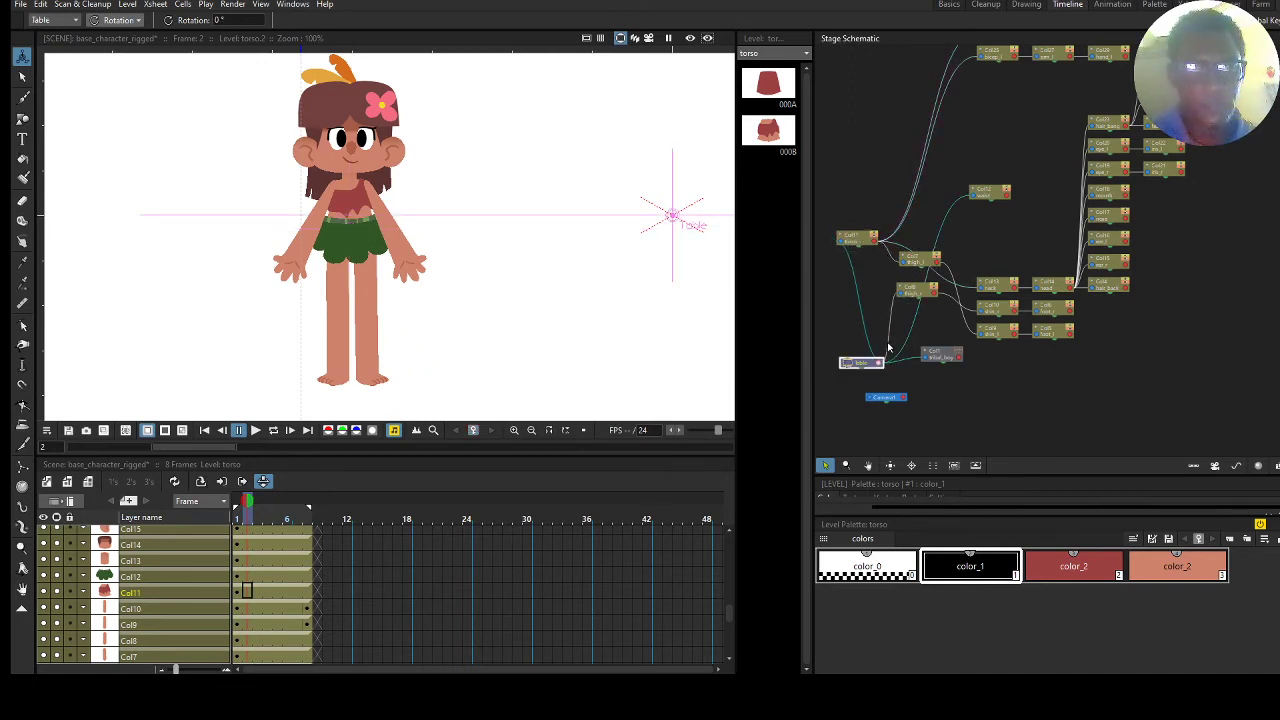
mouse_move(862, 240)
mouse_down()
mouse_move(850, 222)
mouse_move(868, 219)
mouse_up()
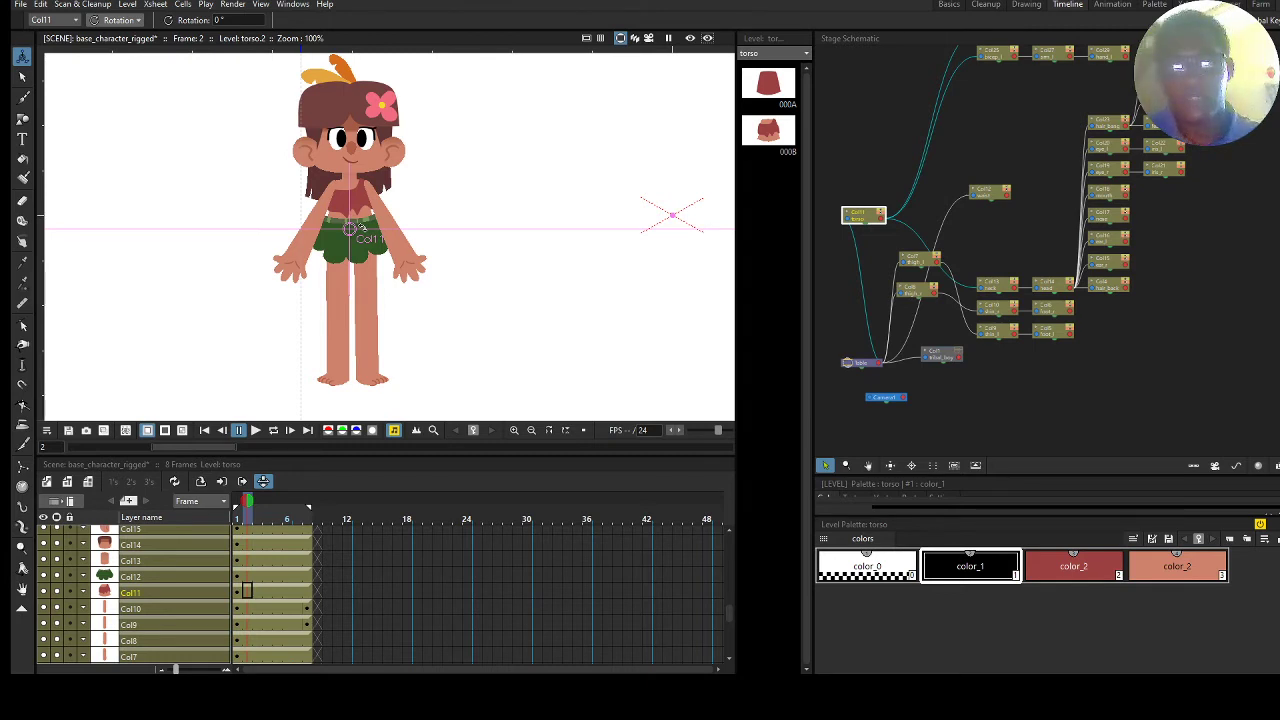
Place the waist node just below the torso node, and reorder the nodes in the stage schematic.
mouse_move(876, 220)
mouse_down()
mouse_move(880, 187)
mouse_move(895, 180)
mouse_move(888, 218)
mouse_up()
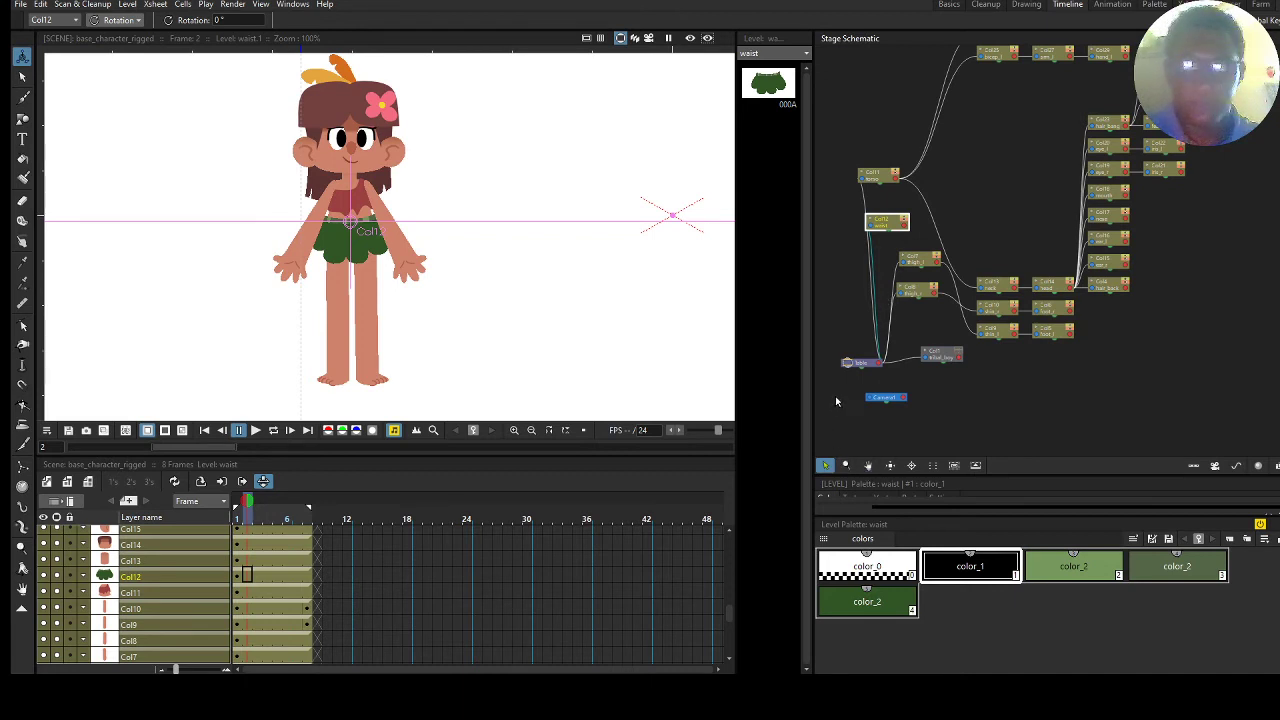
click(932, 465)
drag(959, 192, 1006, 128)
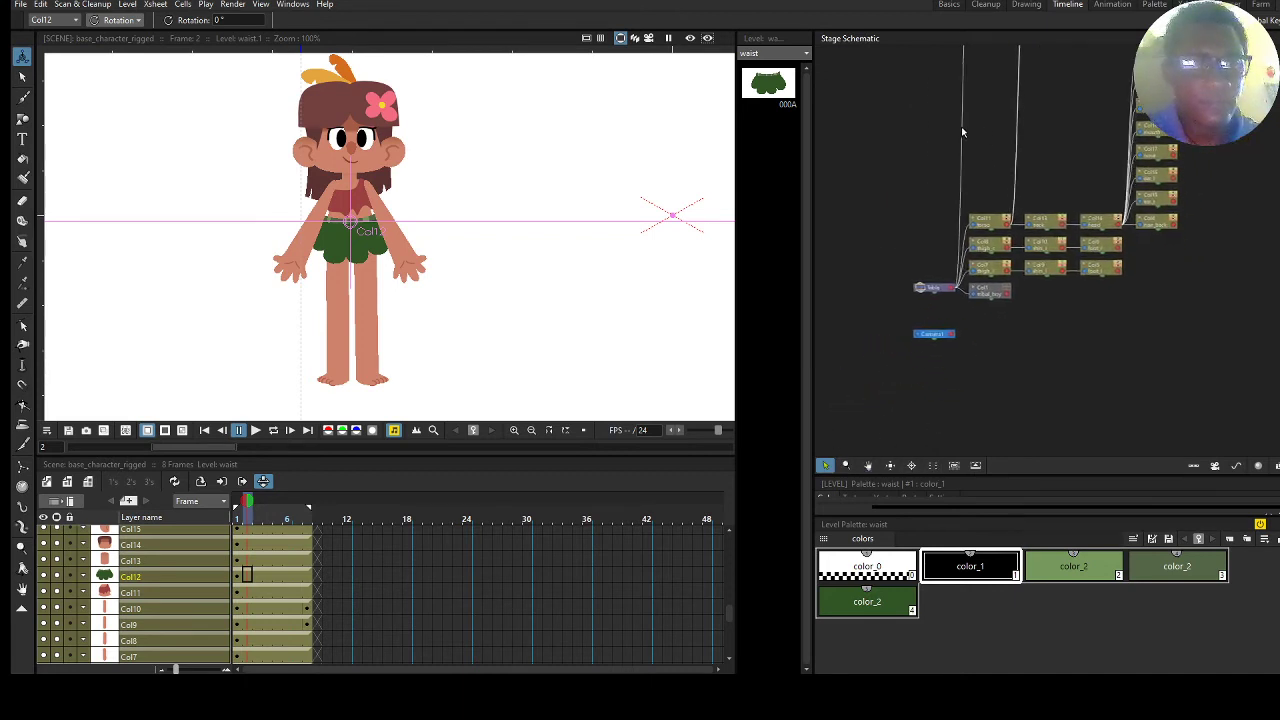
Create a Toonz Vector Level named Master_CTRL and shift its drawing to frame 1.
drag(243, 363, 301, 345)
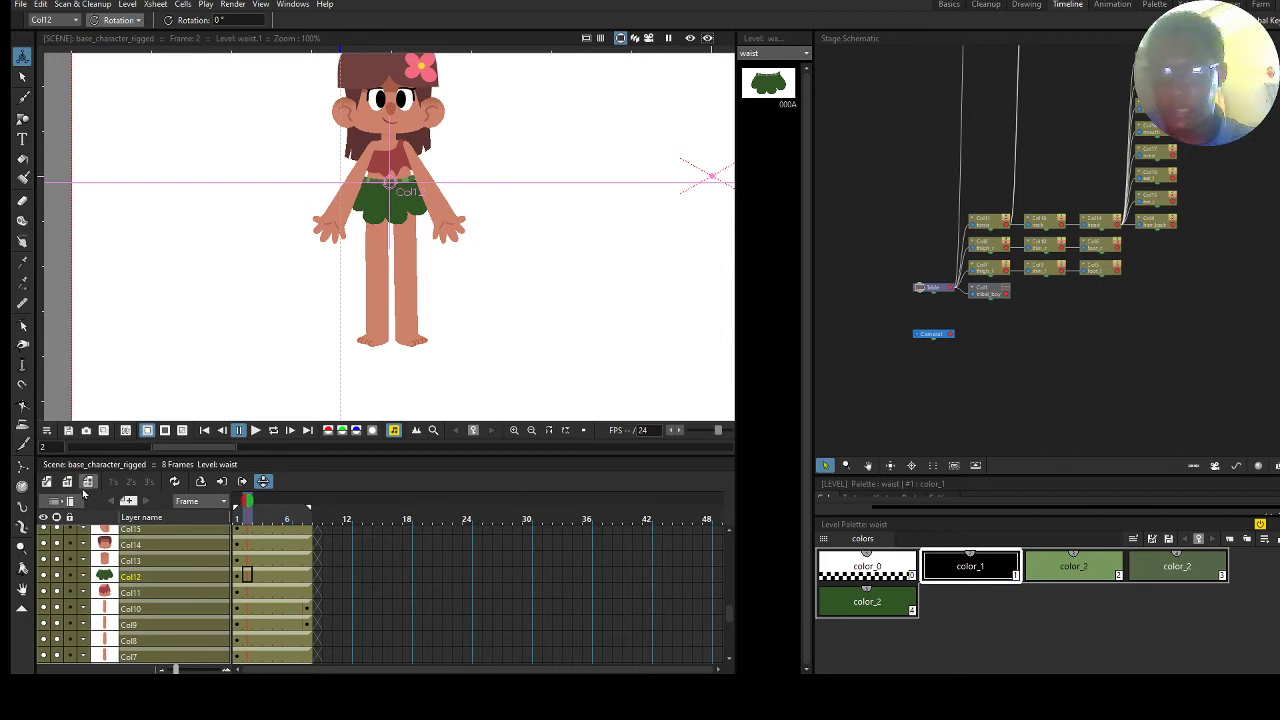
click(46, 482)
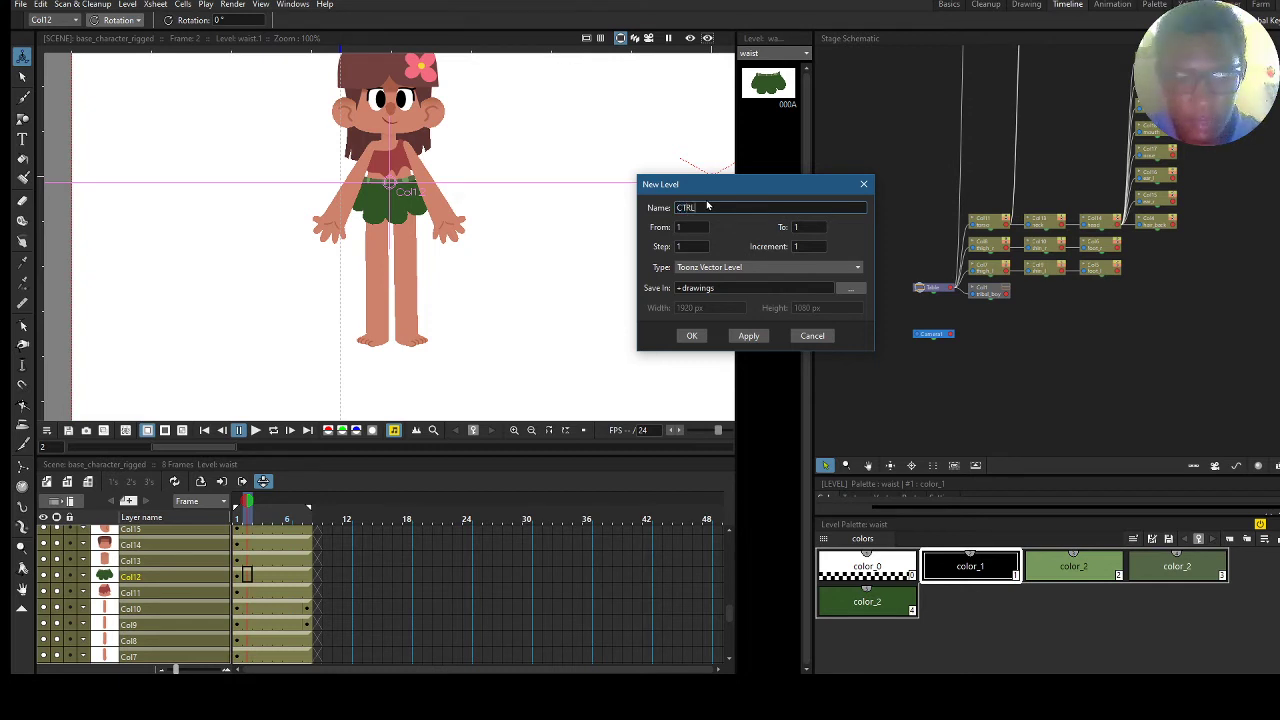
text(Master)
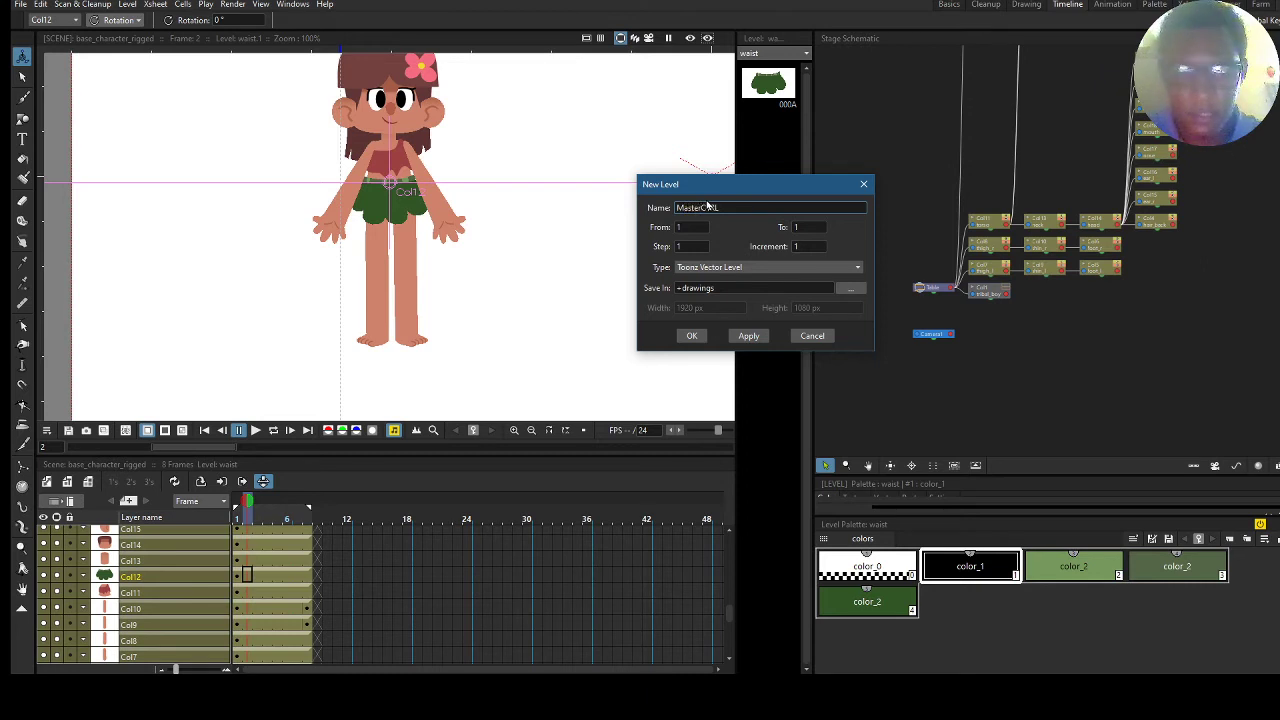
text(_)
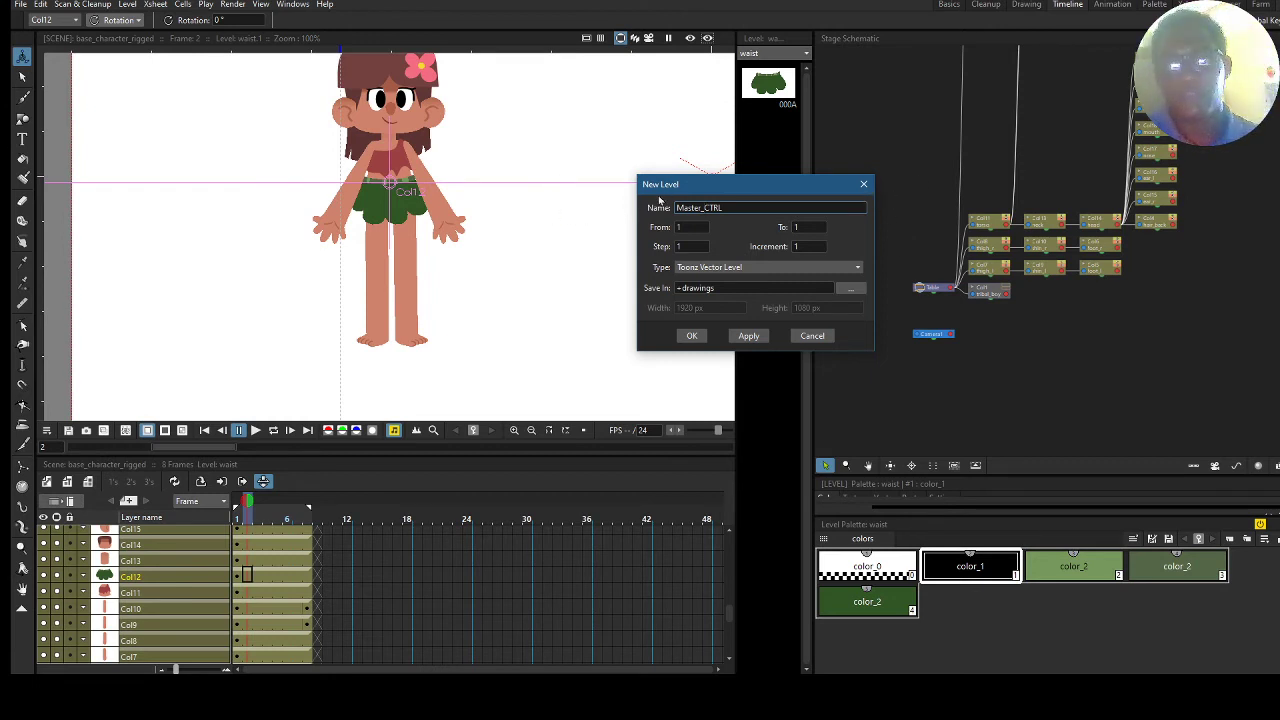
click(749, 336)
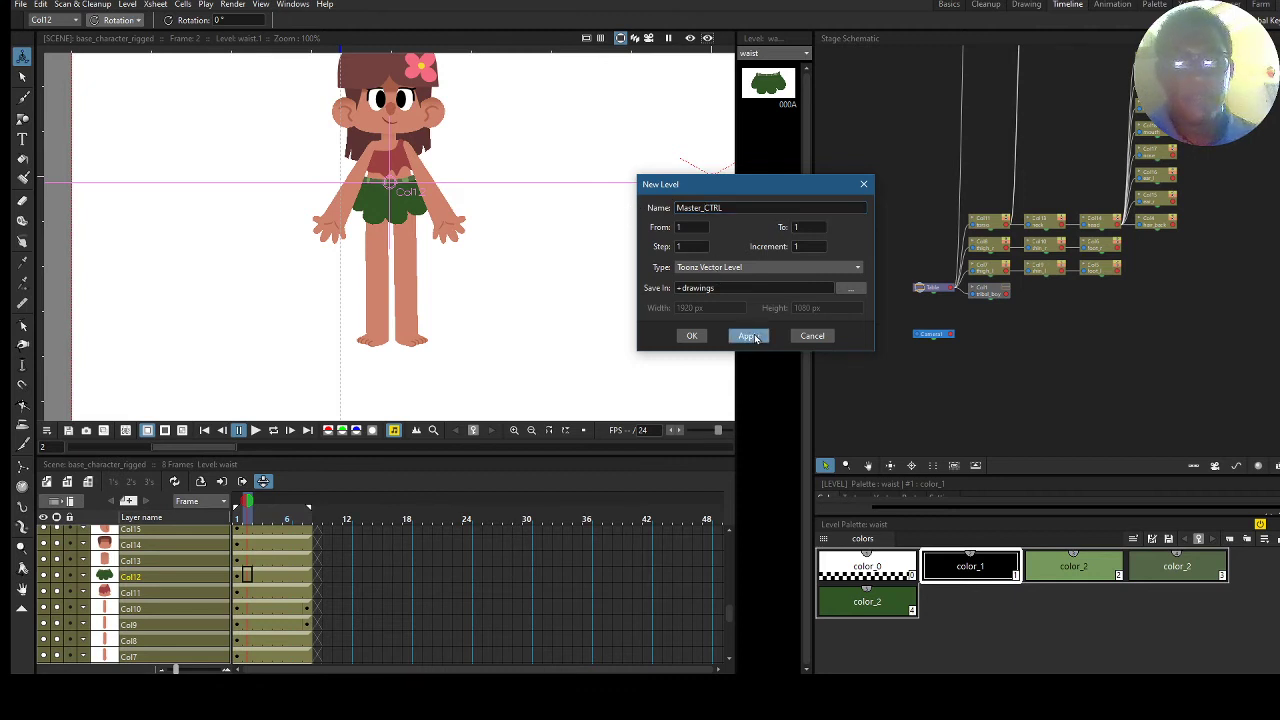
click(826, 335)
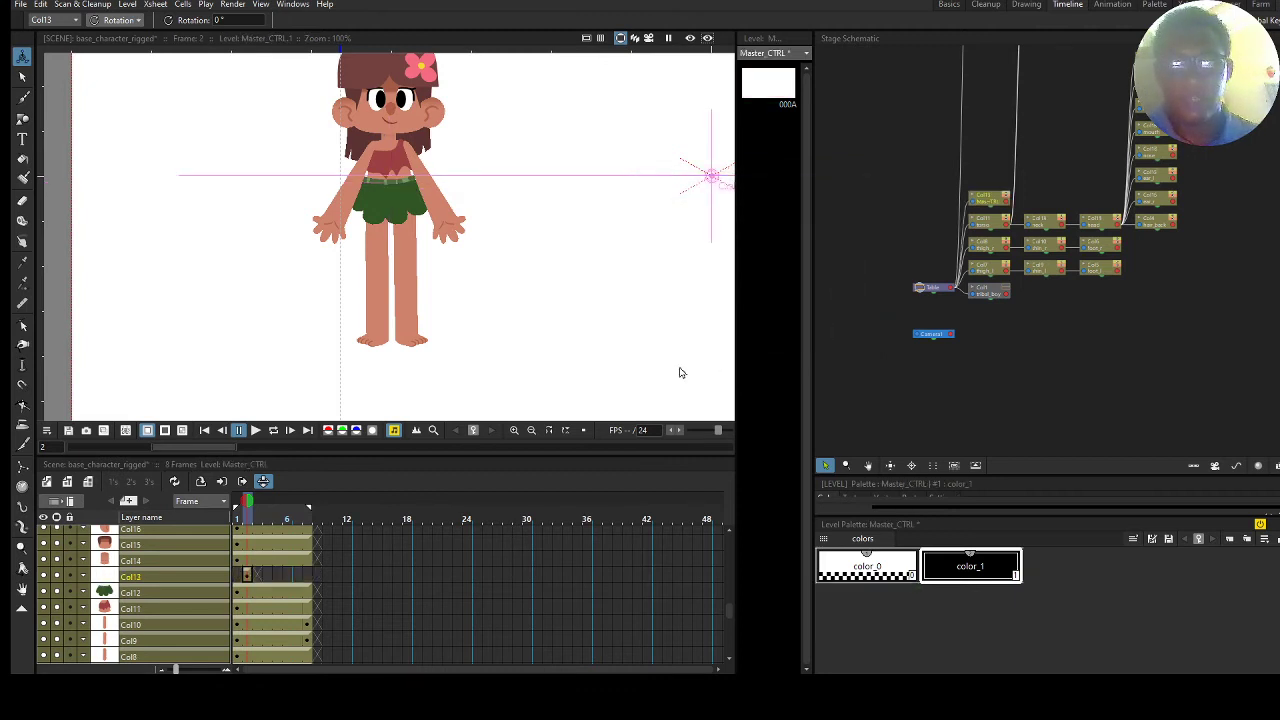
click(237, 568)
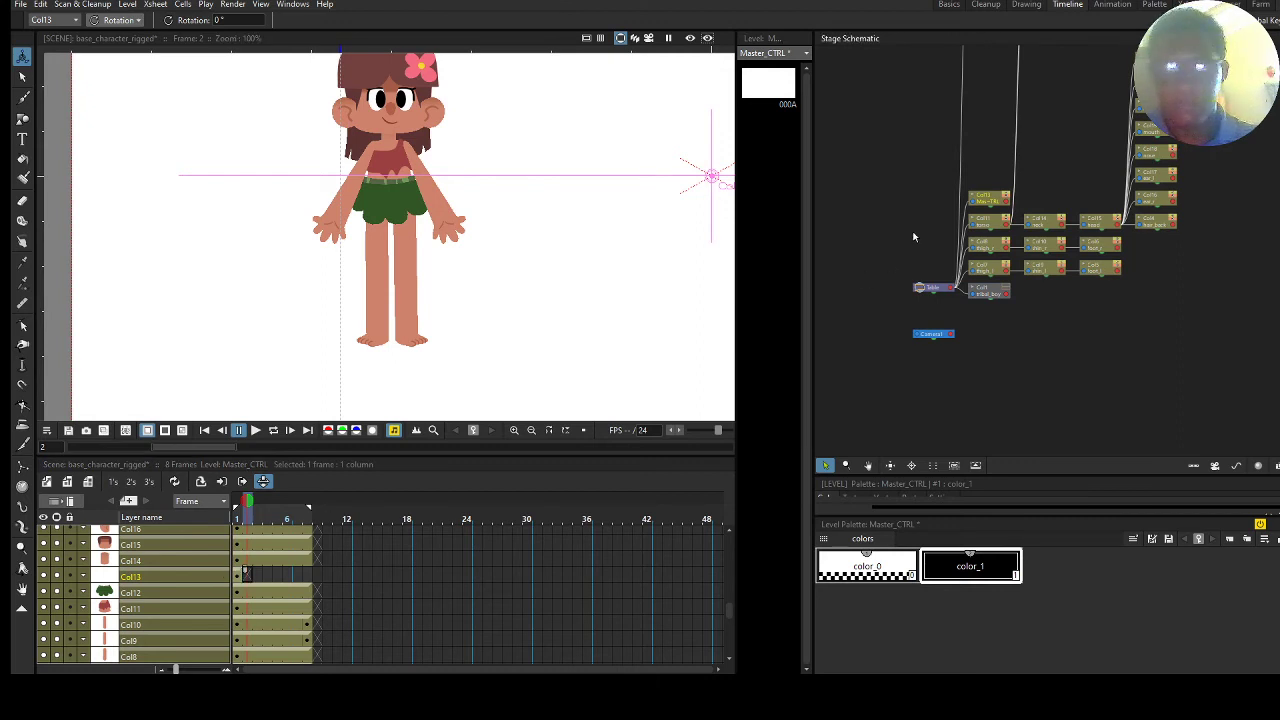
Reorder the stage schematic nodes again after checking the waist node, so the new Master_CTRL node is arranged with them.
scroll(930, 250, up, 5)
click(946, 136)
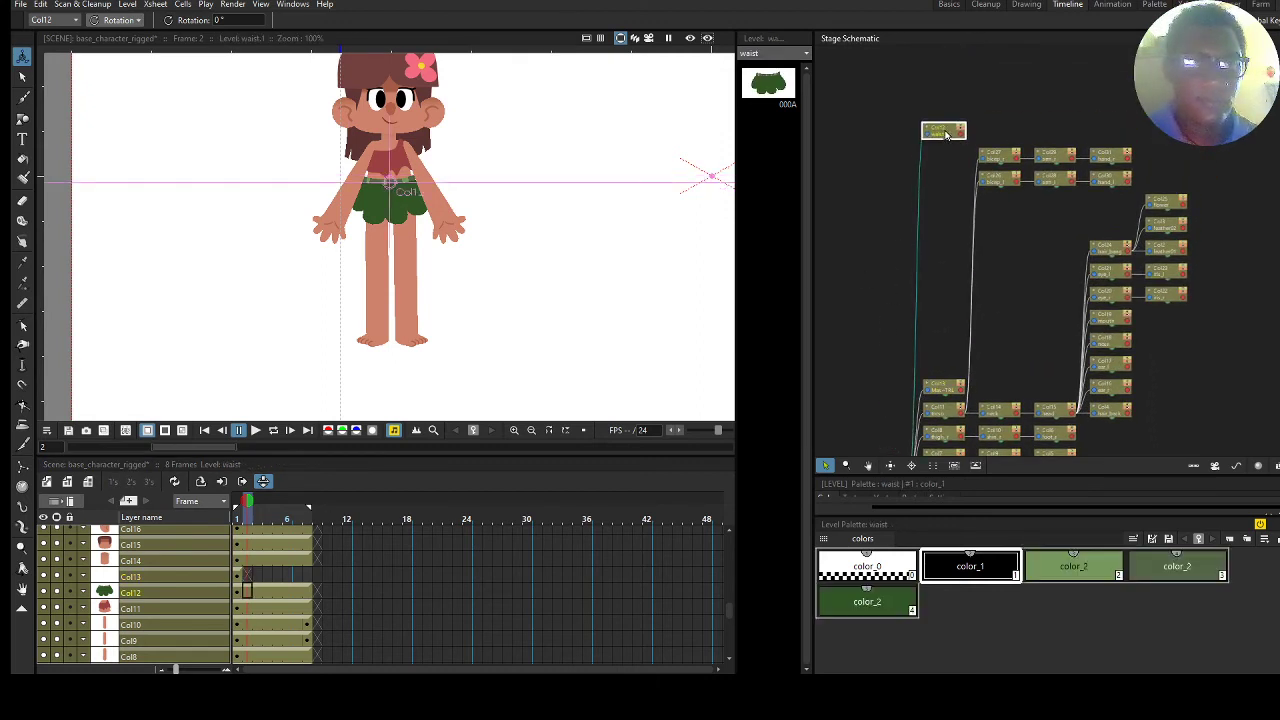
drag(914, 314, 940, 222)
click(932, 467)
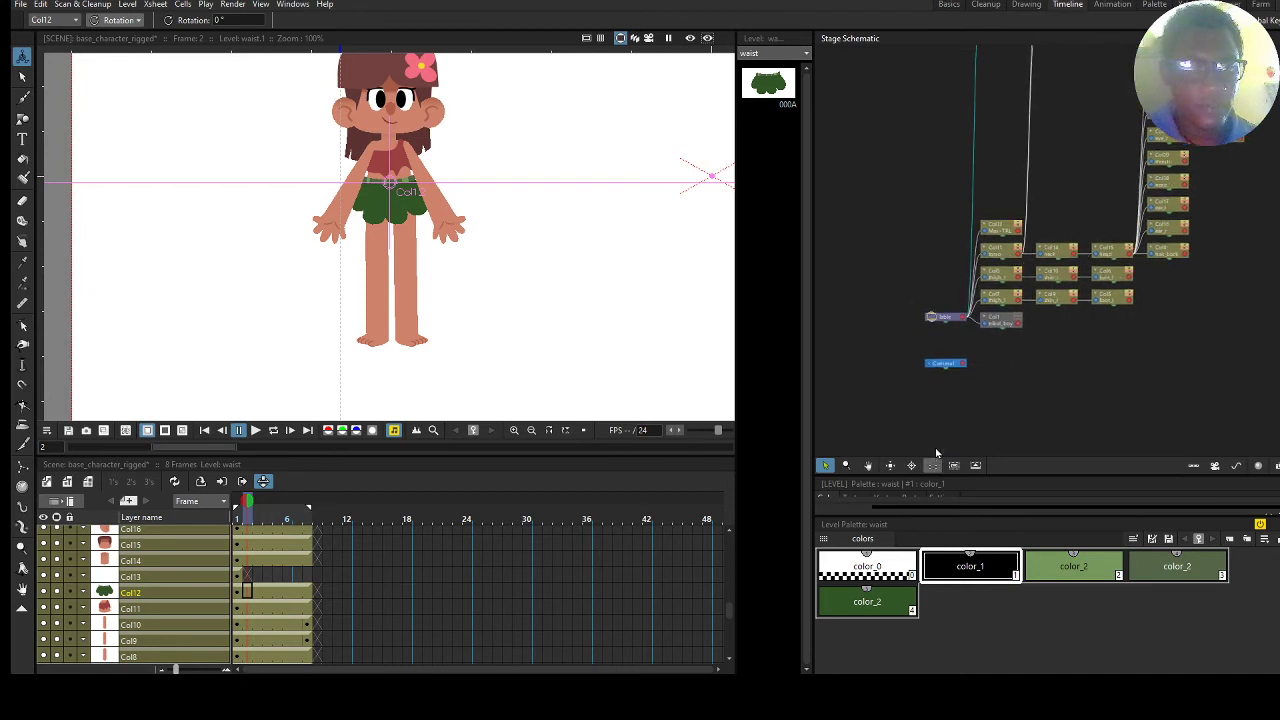
click(997, 316)
scroll(1000, 250, up, 5)
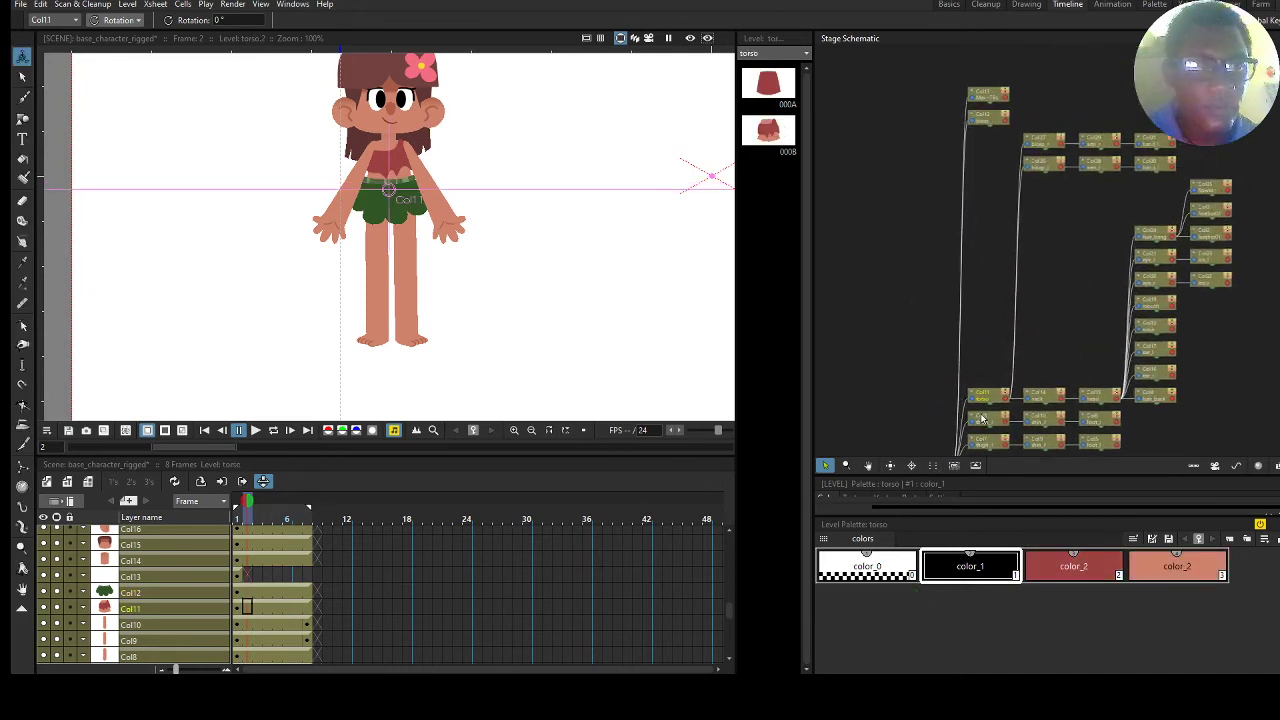
Move the Master_CTRL node beside the torso node and parent the torso, both thigh nodes and the waist to it.
drag(1004, 95, 1034, 274)
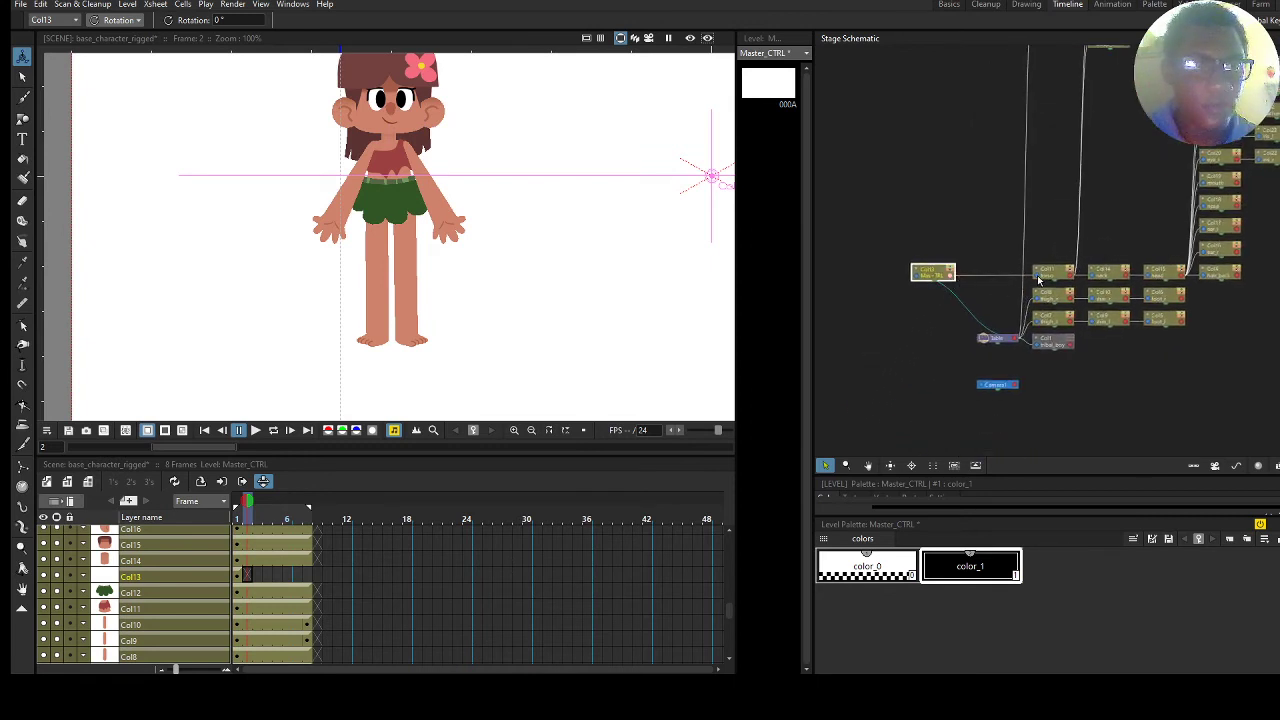
drag(952, 278, 1037, 301)
drag(952, 279, 1062, 247)
click(957, 307)
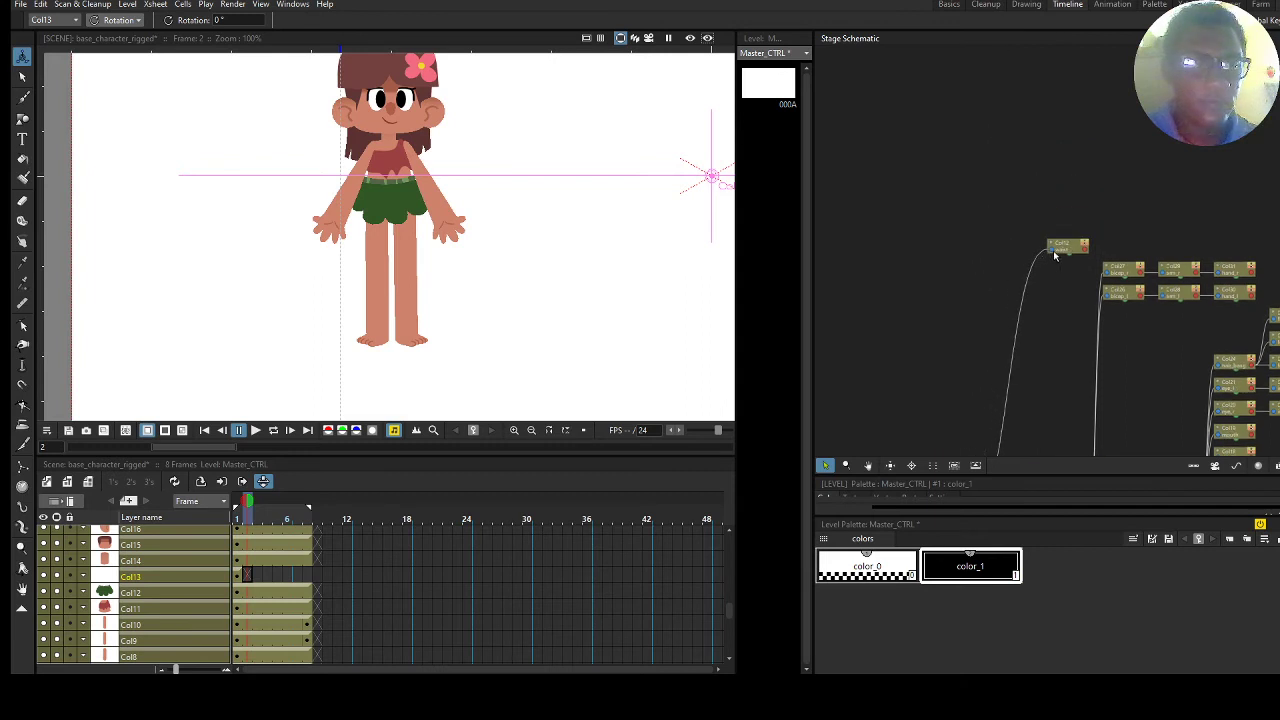
drag(1014, 357, 1025, 150)
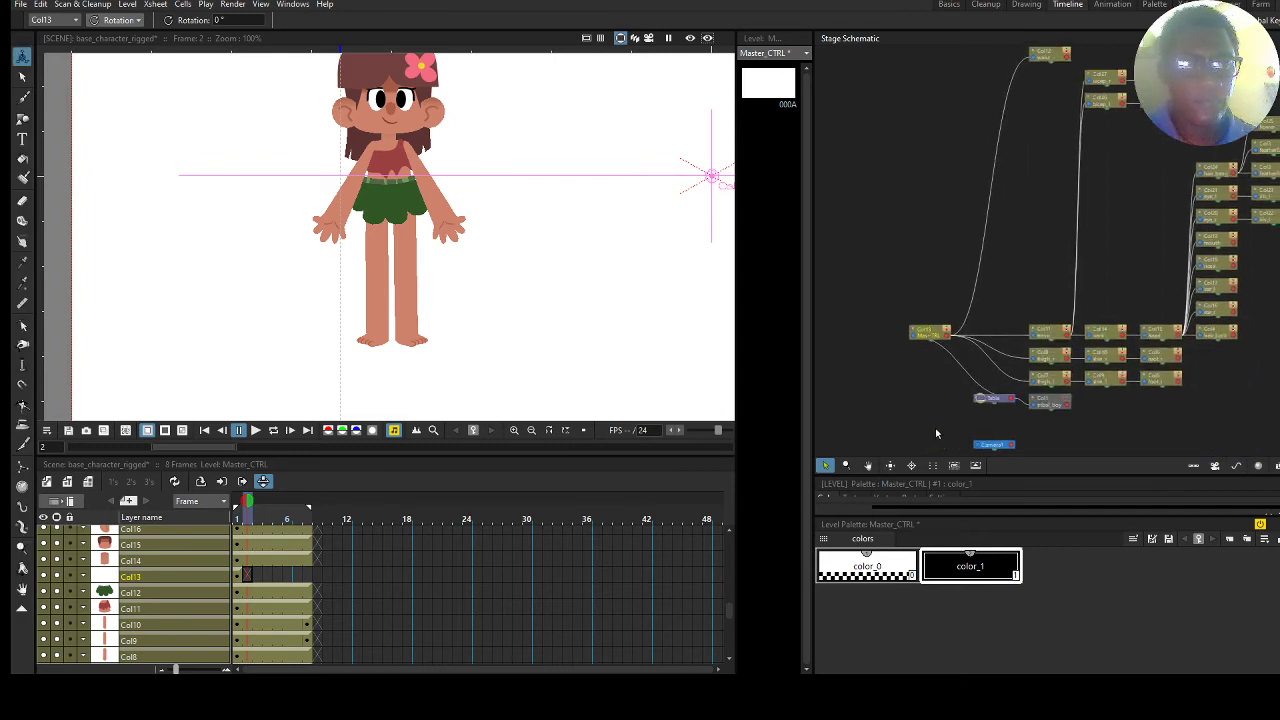
Reorder the stage schematic nodes and move the tribal_boy node down, clear of Master_CTRL.
click(933, 465)
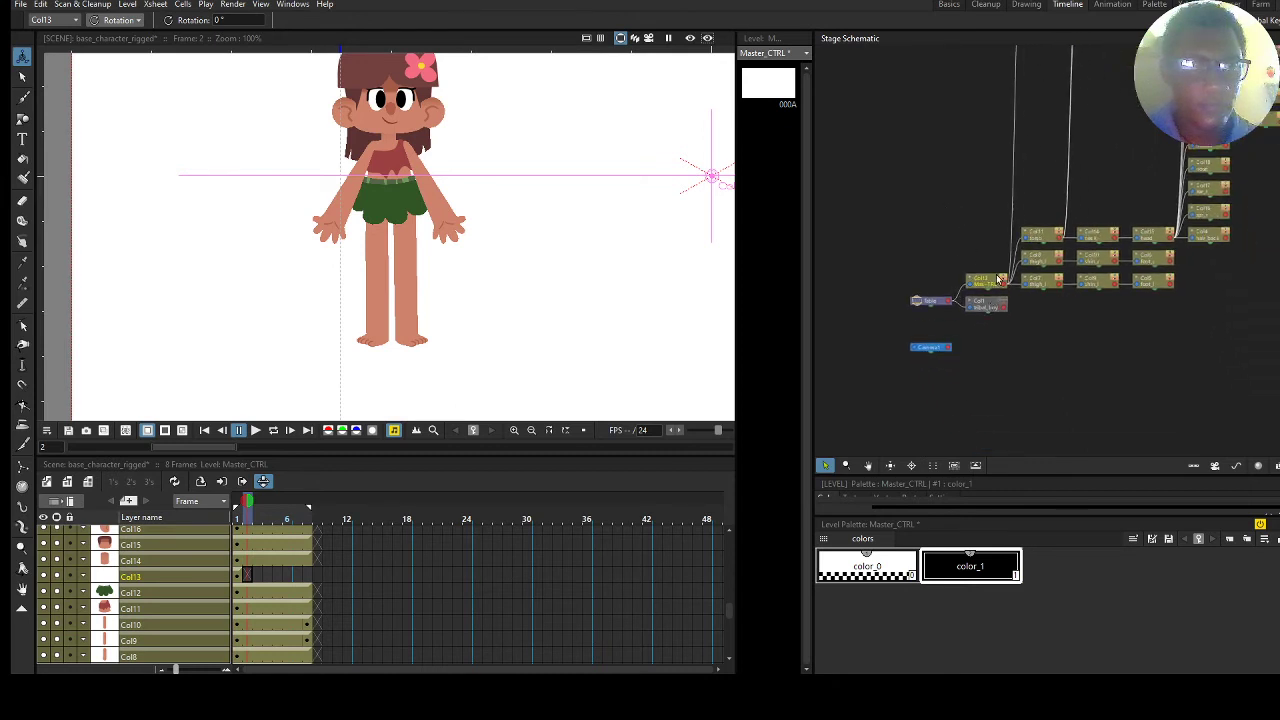
drag(986, 305, 988, 347)
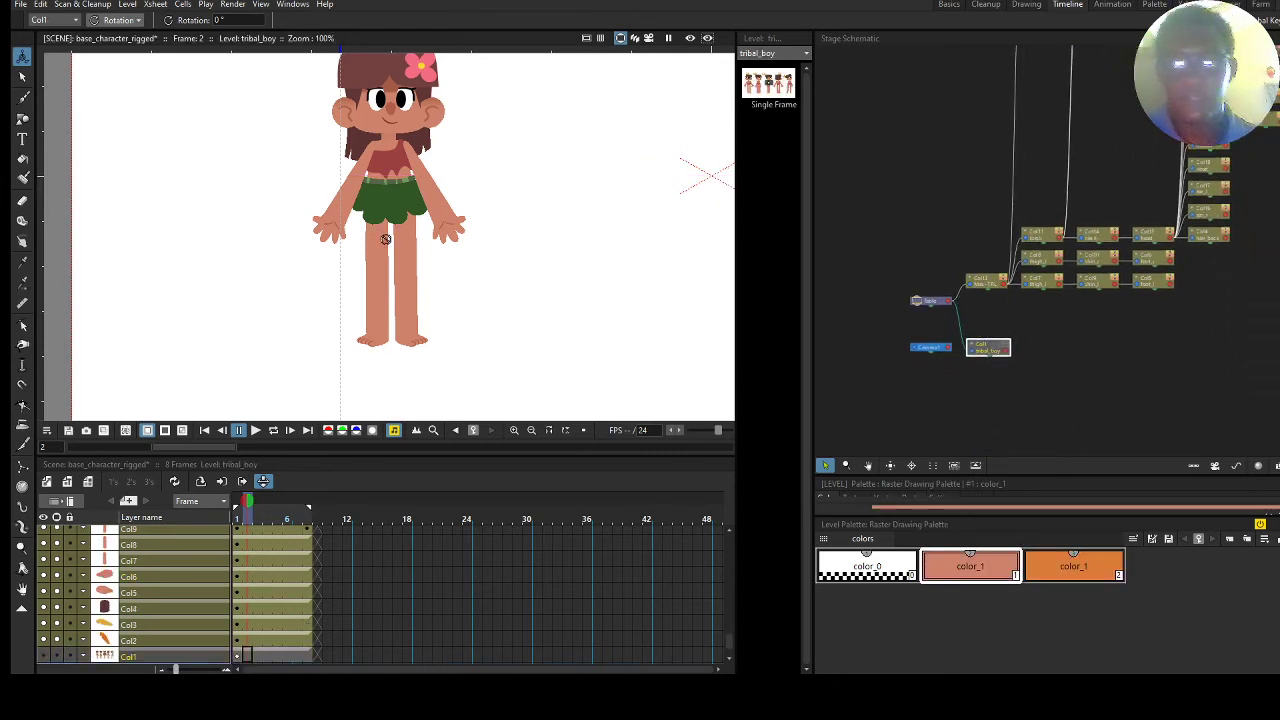
Set the Geometric tool's shape to Ellipse on frame 1 of the Master_CTRL level, ready at the character's feet.
click(986, 281)
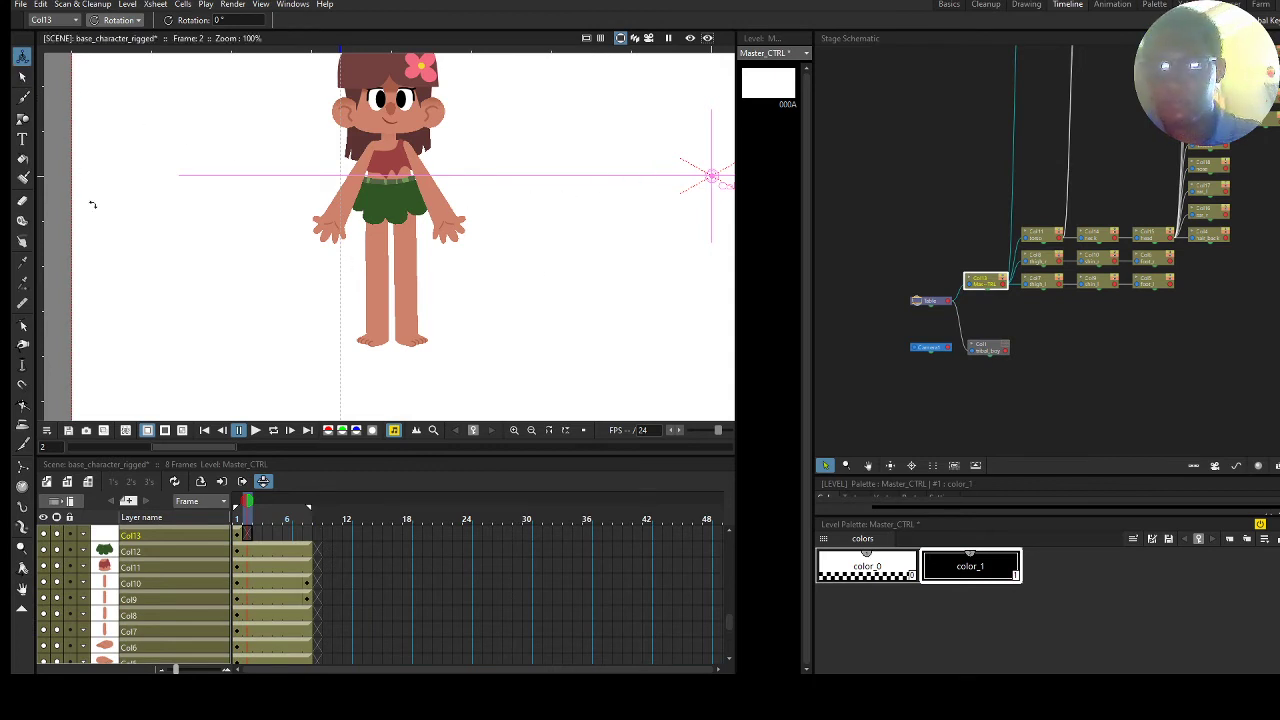
click(238, 519)
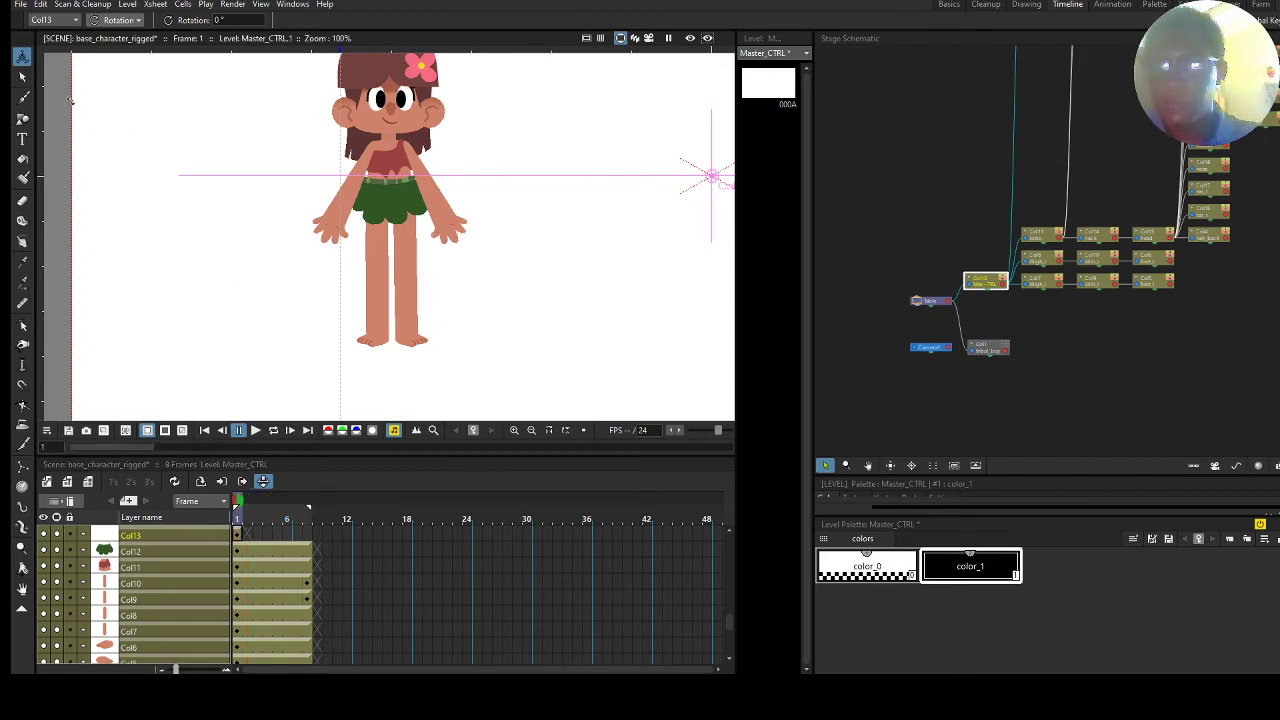
click(22, 118)
click(297, 20)
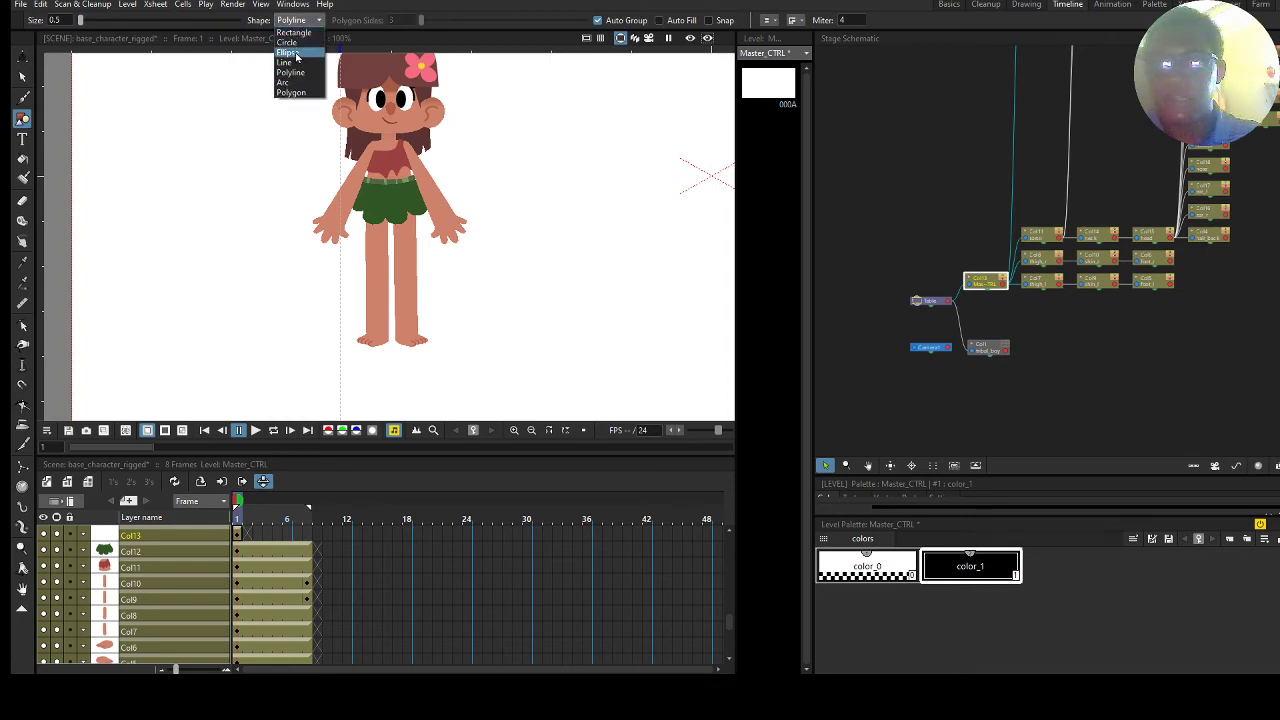
click(289, 52)
scroll(436, 320, up, 3)
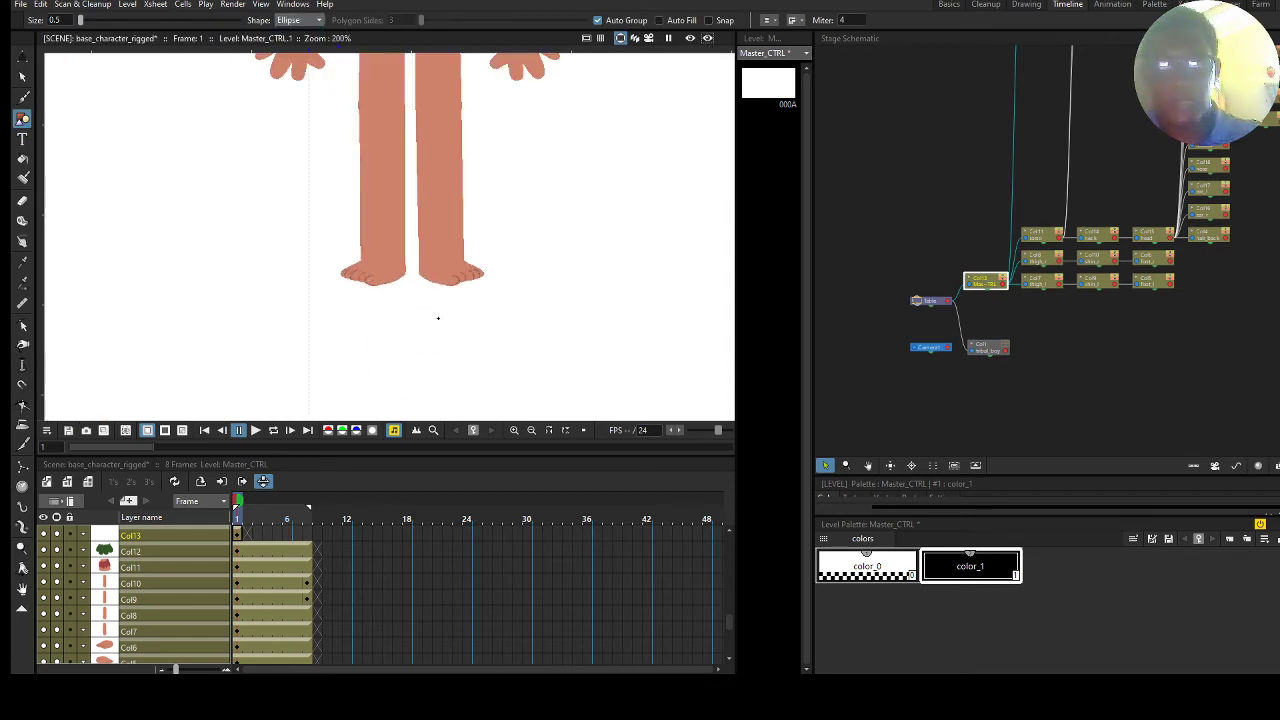
drag(338, 175, 378, 149)
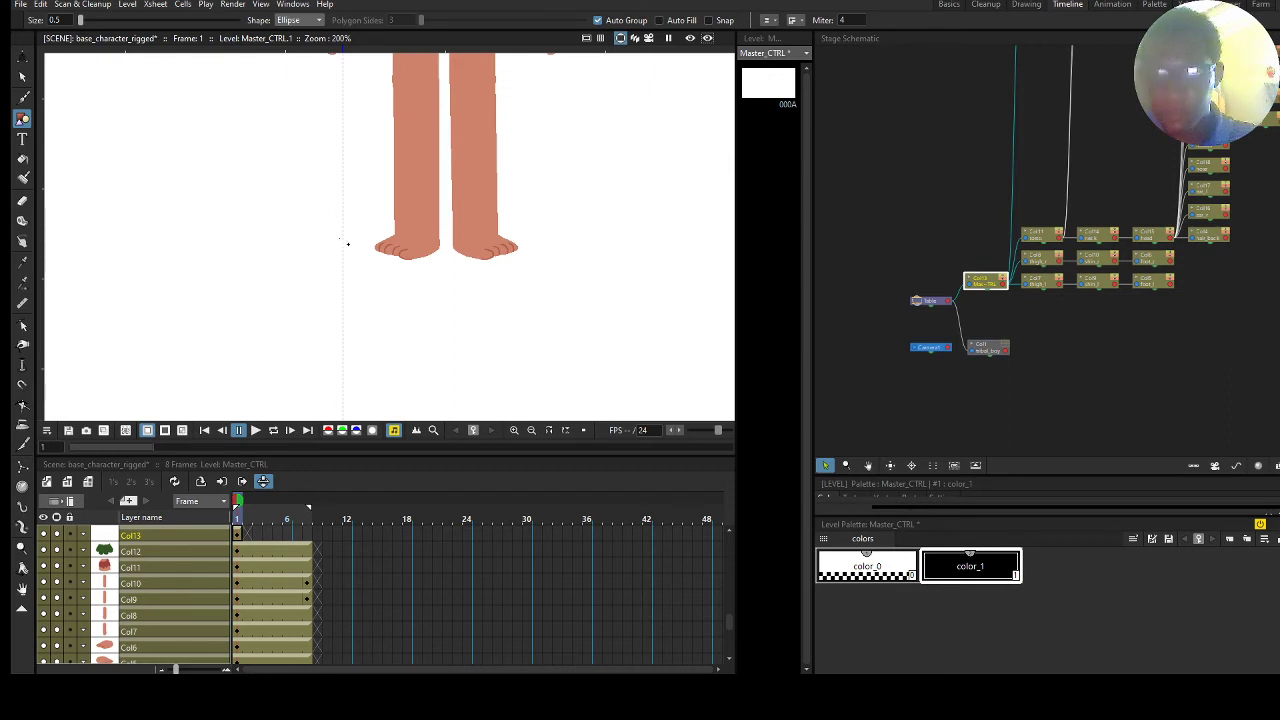
key(b)
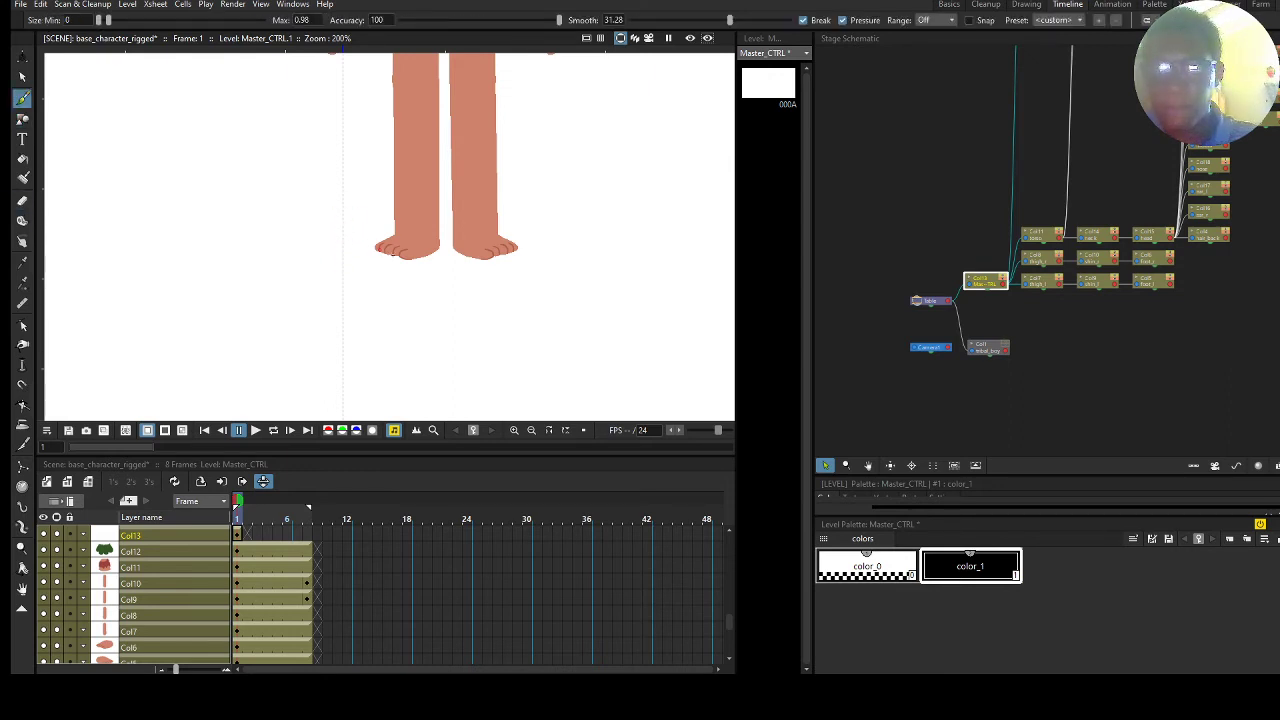
drag(342, 229, 491, 270)
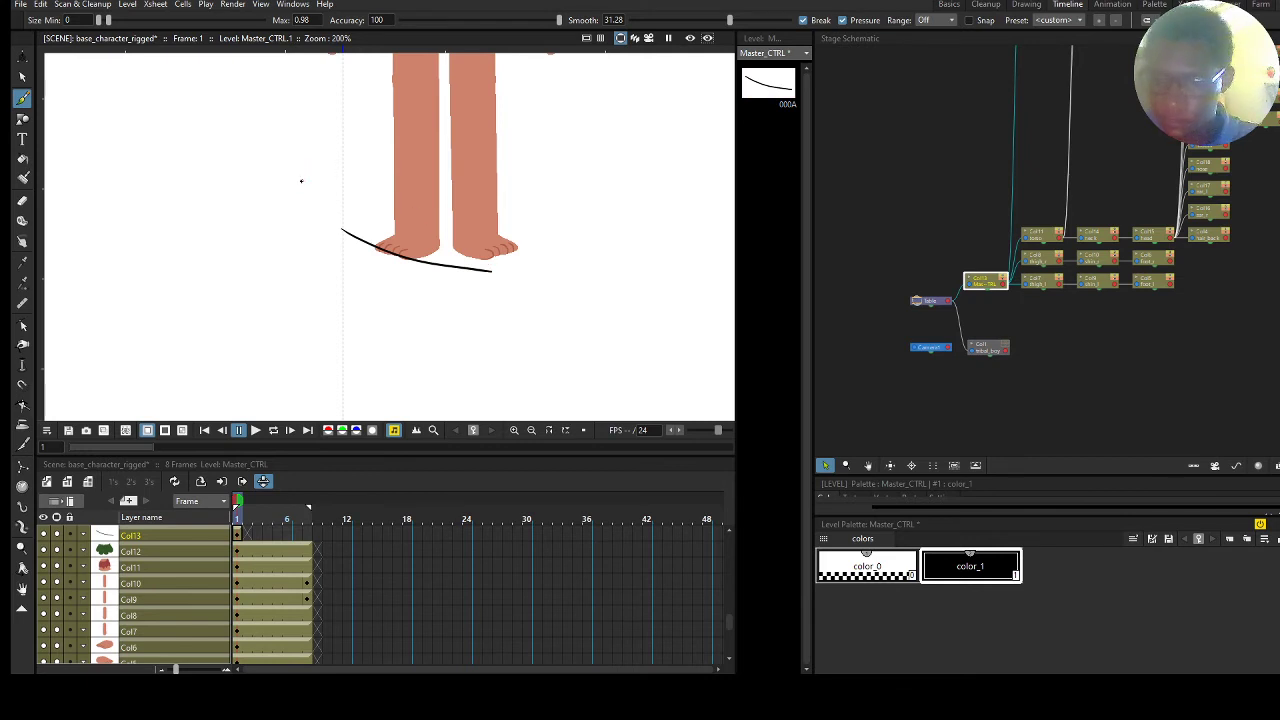
key(e)
mouse_move(334, 232)
mouse_down()
mouse_move(443, 277)
mouse_move(440, 260)
mouse_up()
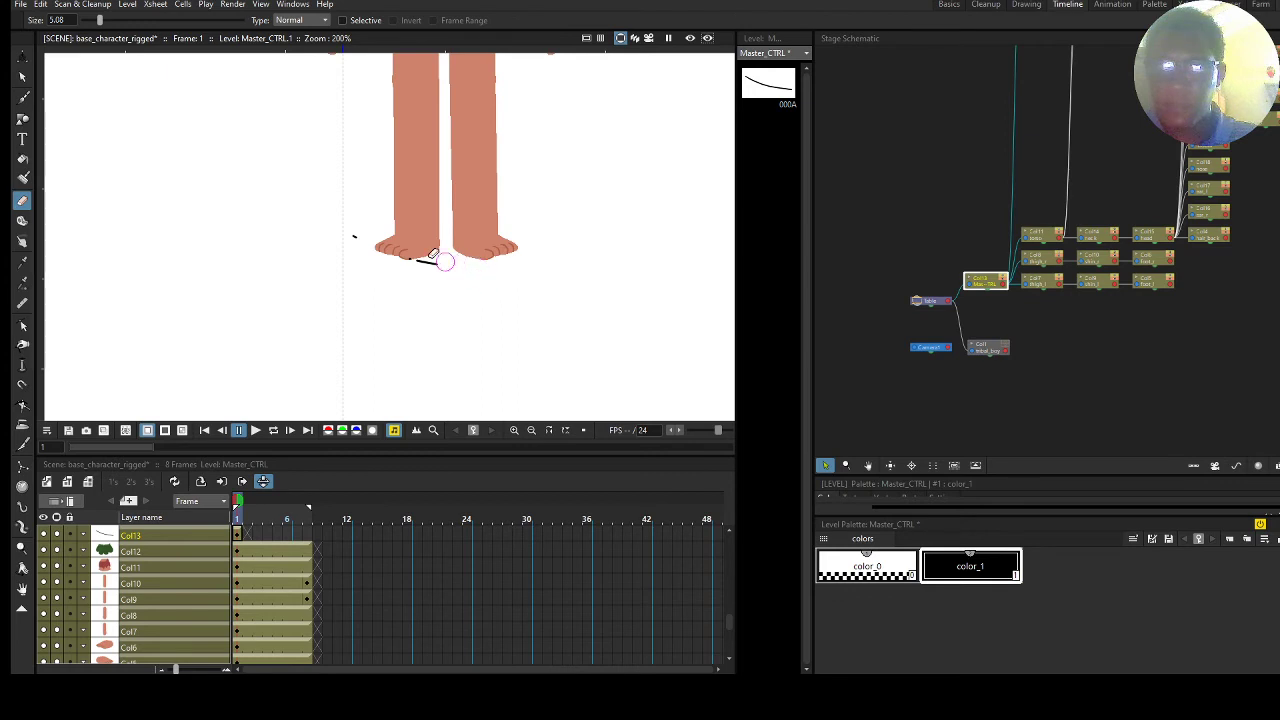
Draw a wide, flat ellipse around both feet on the Master_CTRL level.
click(22, 118)
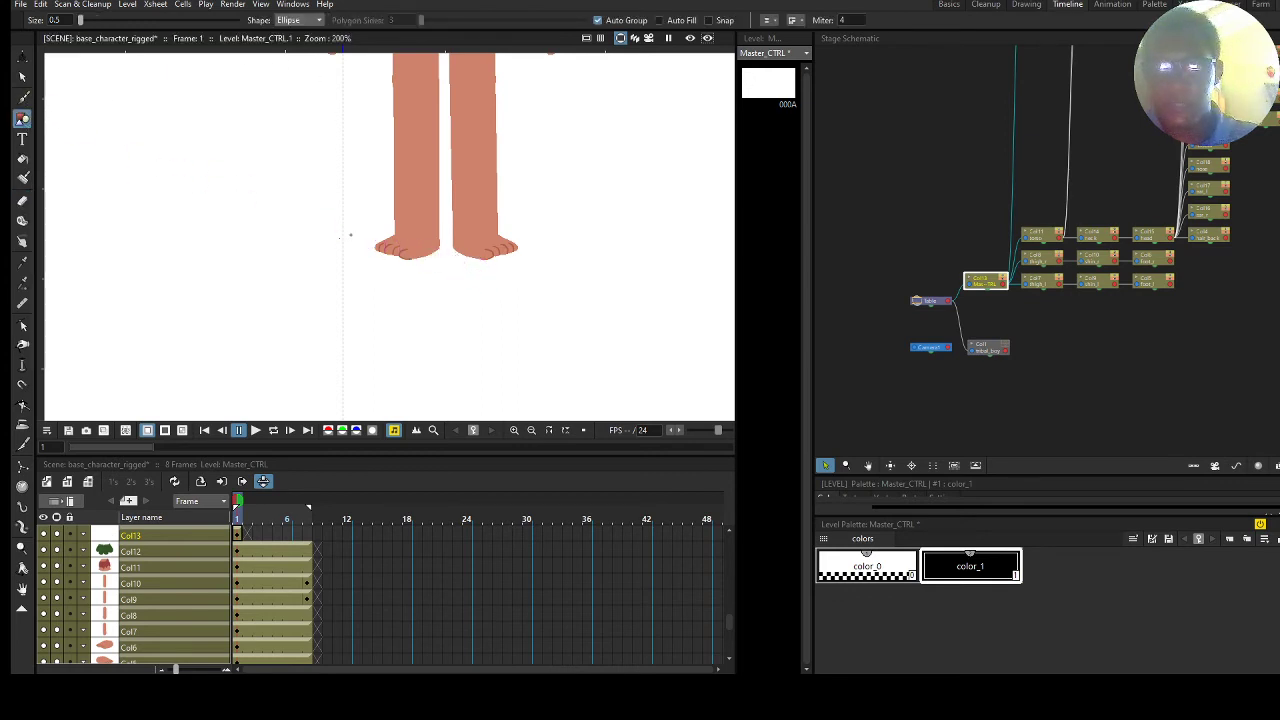
drag(346, 231, 543, 268)
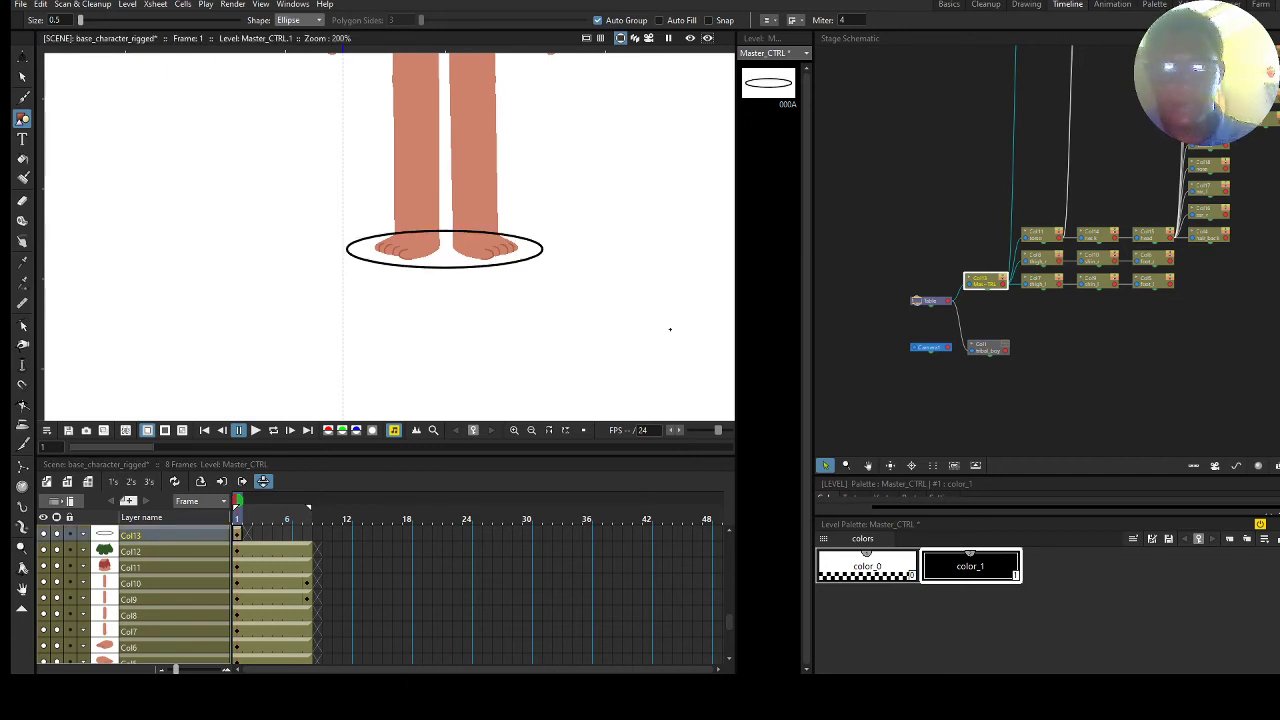
Move the Master_CTRL layer behind the body parts, directly above Col1, and fill its ellipse with color_1.
drag(201, 528, 206, 625)
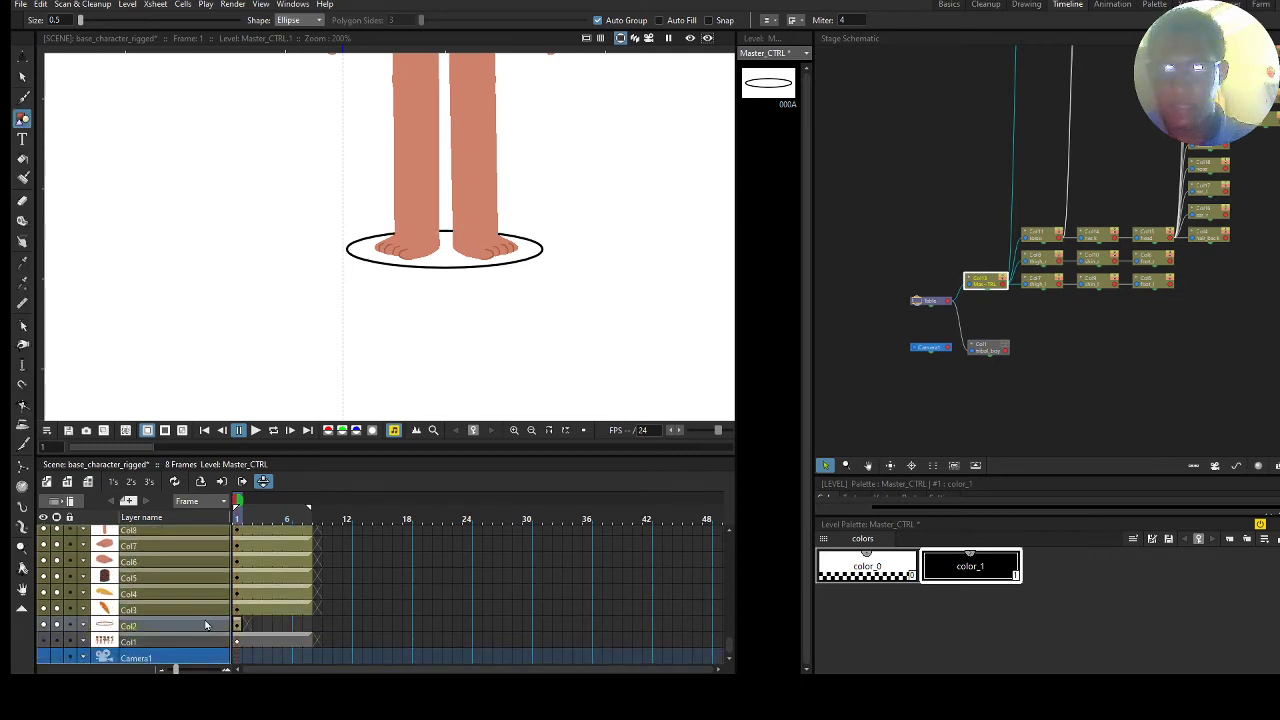
click(22, 158)
click(370, 240)
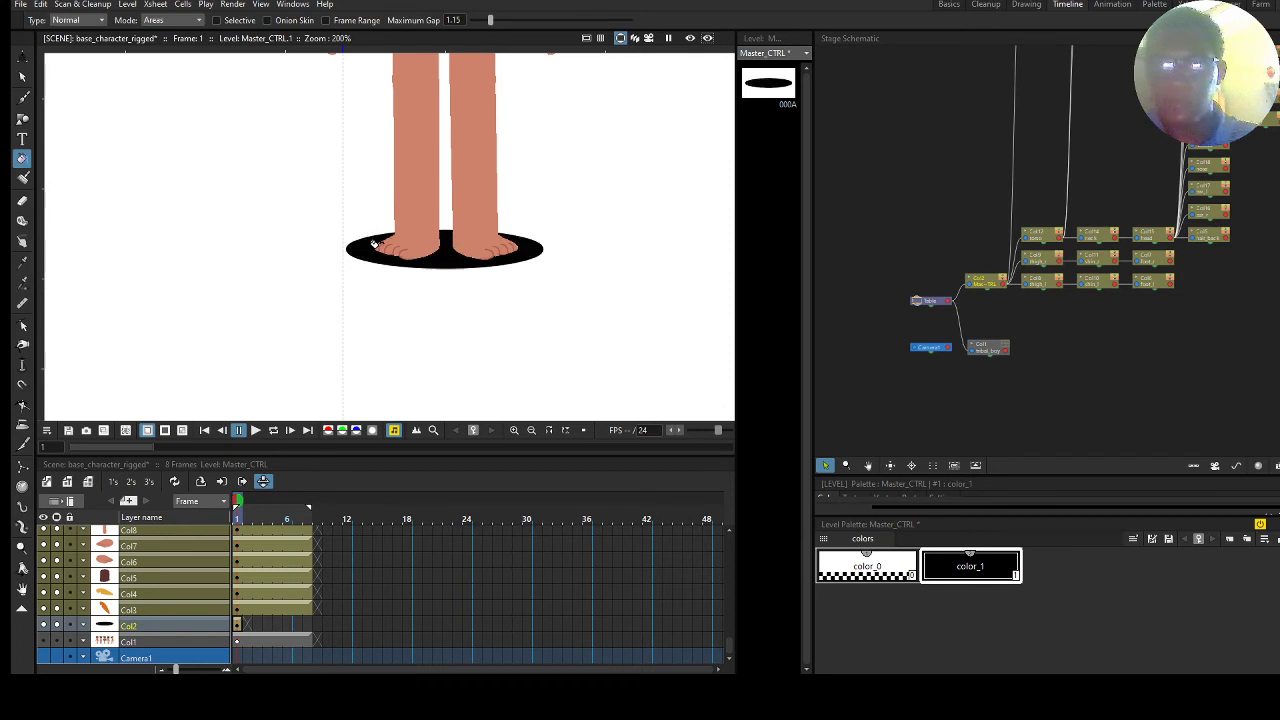
Try a short freehand brush line off one end of the Master_CTRL ellipse, and delete it.
click(22, 80)
drag(289, 188, 460, 316)
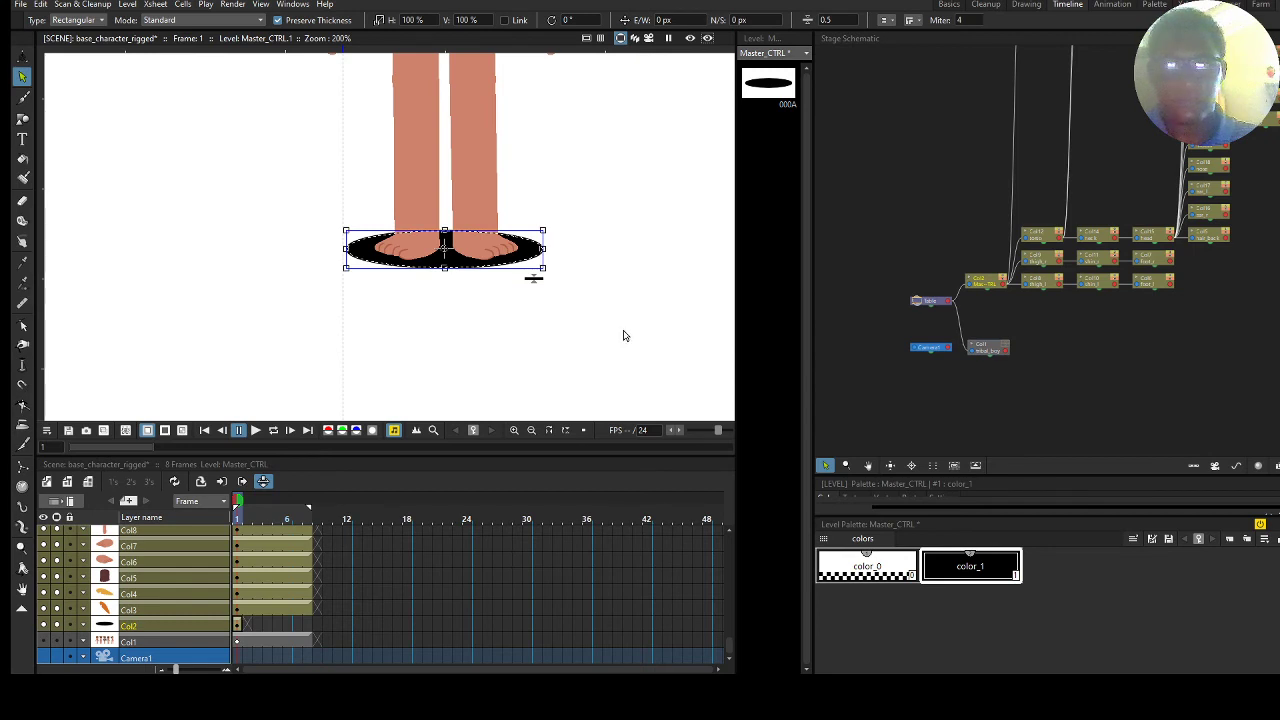
scroll(623, 336, up, 2)
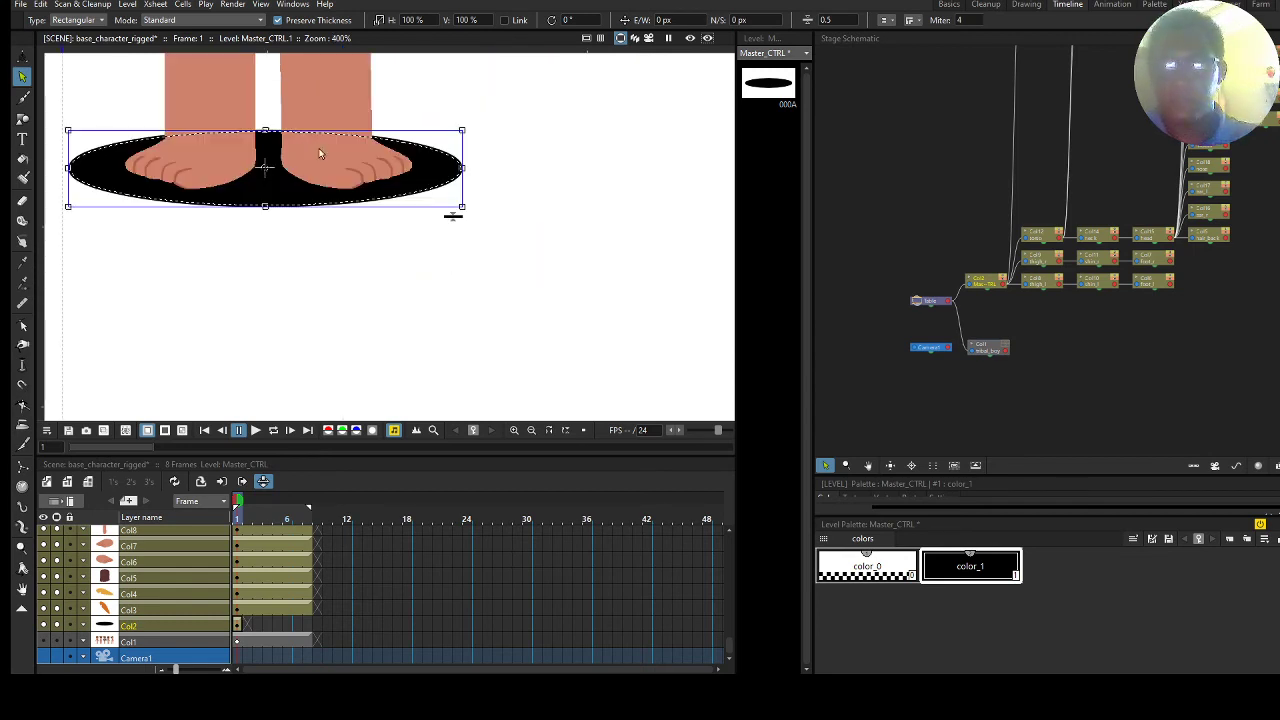
drag(320, 151, 417, 171)
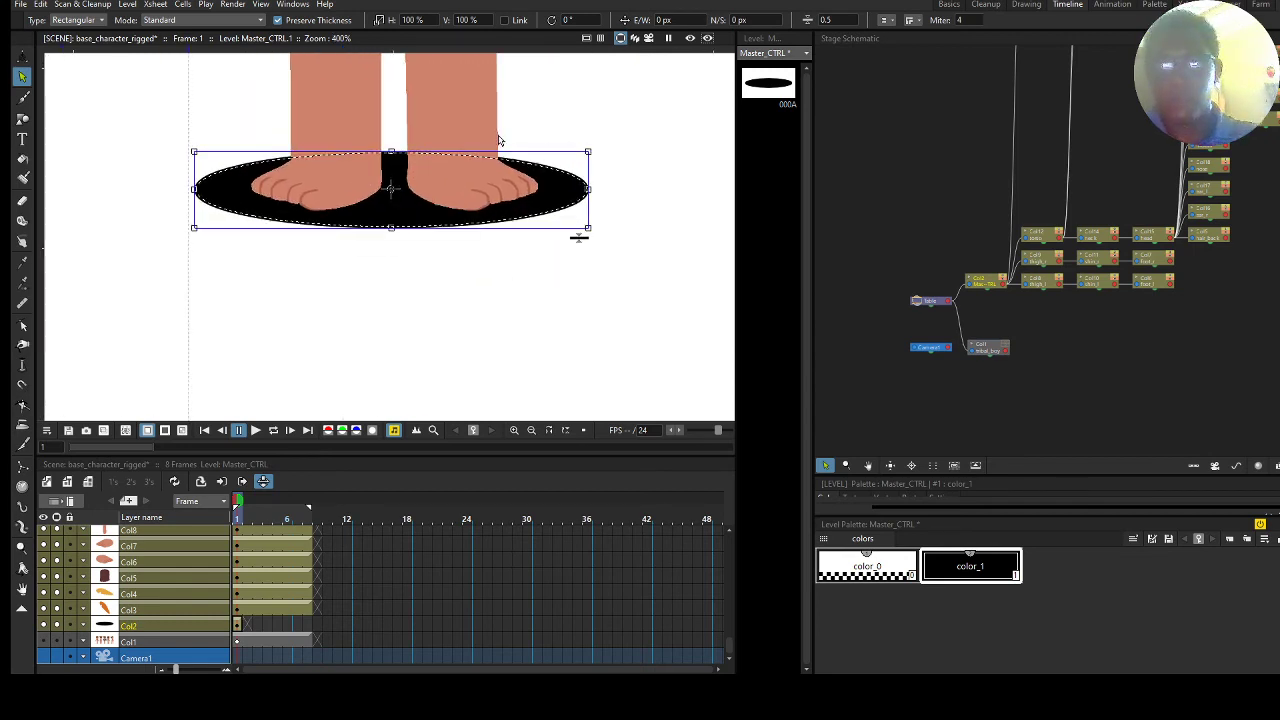
click(22, 97)
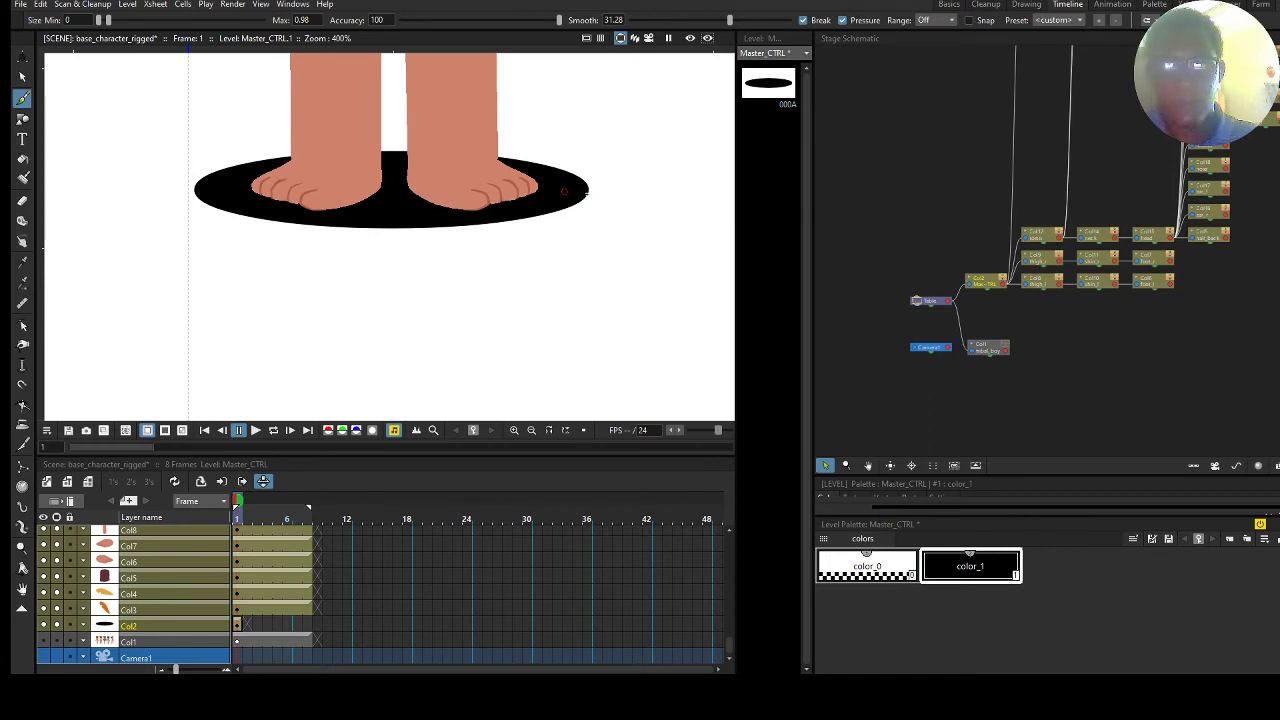
drag(563, 191, 636, 194)
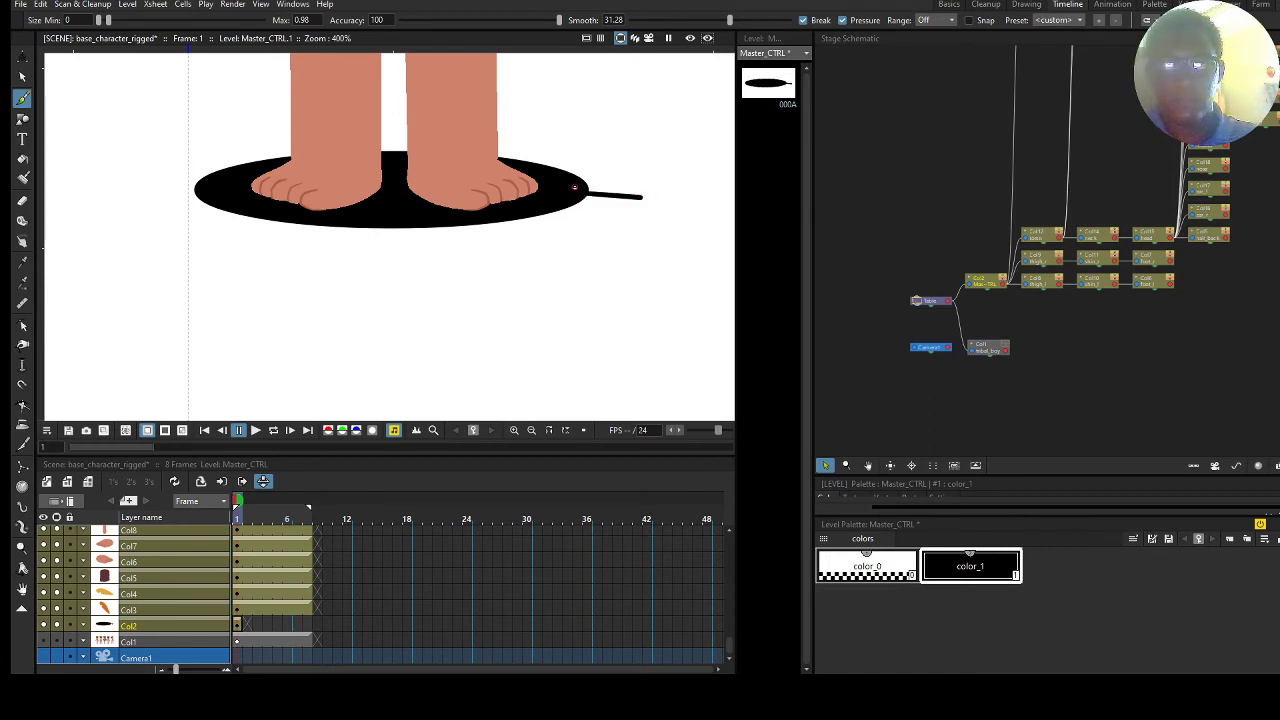
click(22, 76)
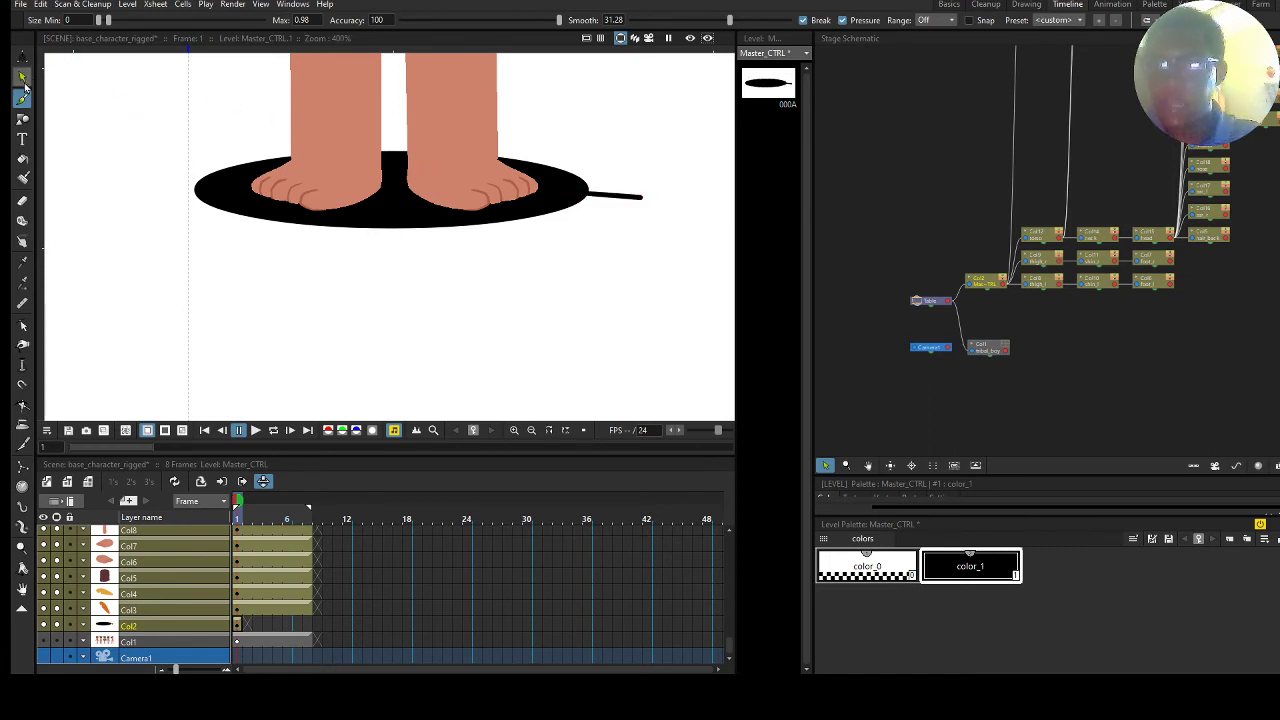
click(547, 187)
shift+click(628, 198)
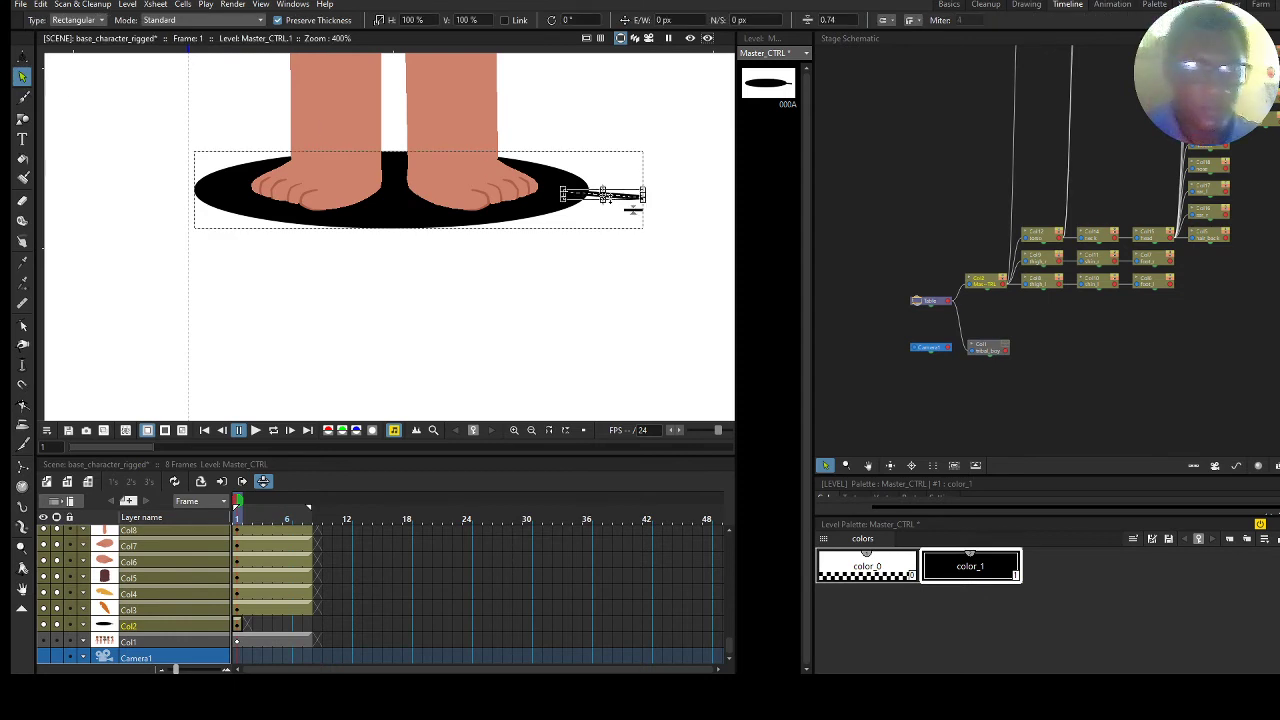
key(Delete)
Try short straight lines across both ends of the ellipse using the Geometric tool's Line shape, and delete them.
click(22, 118)
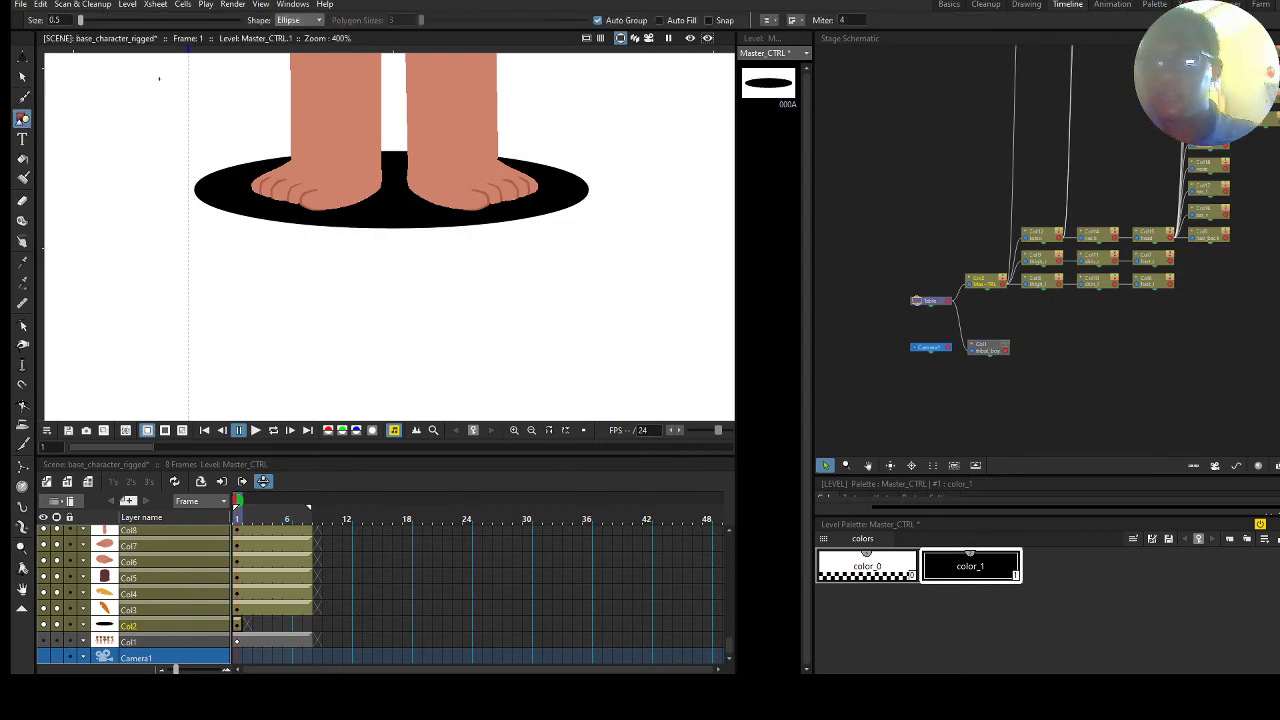
click(290, 20)
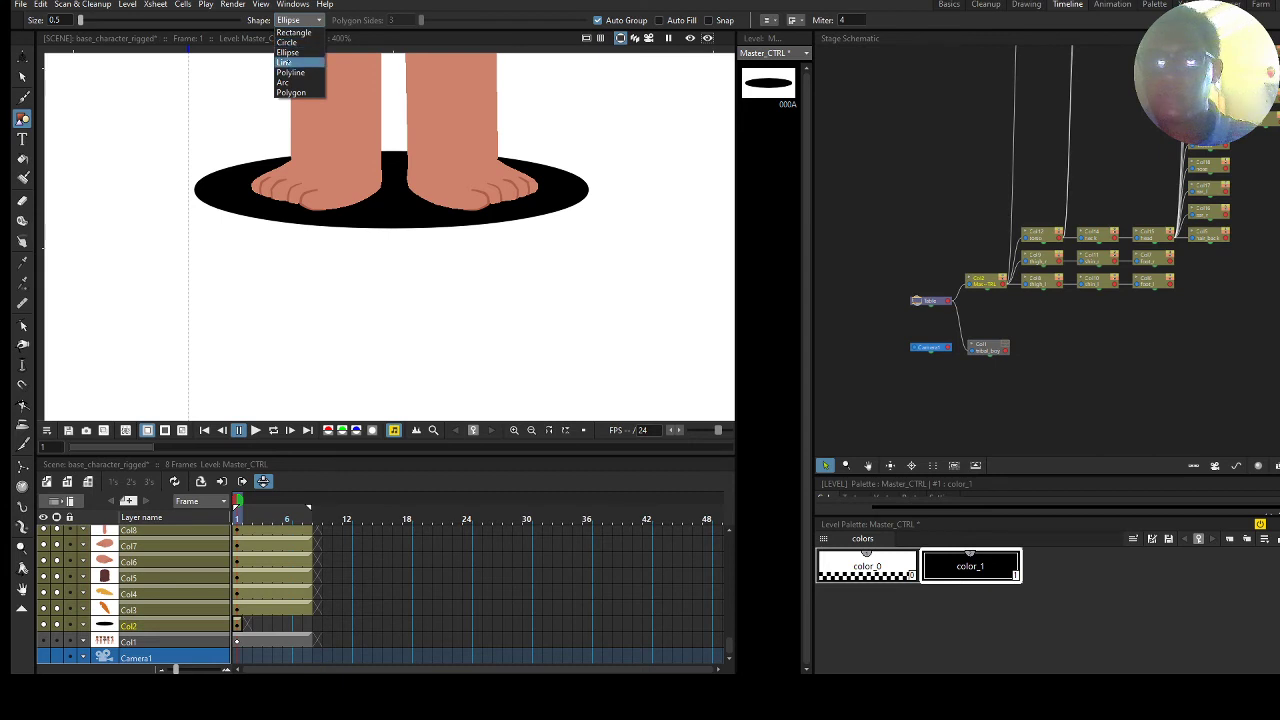
click(285, 62)
drag(237, 186, 168, 194)
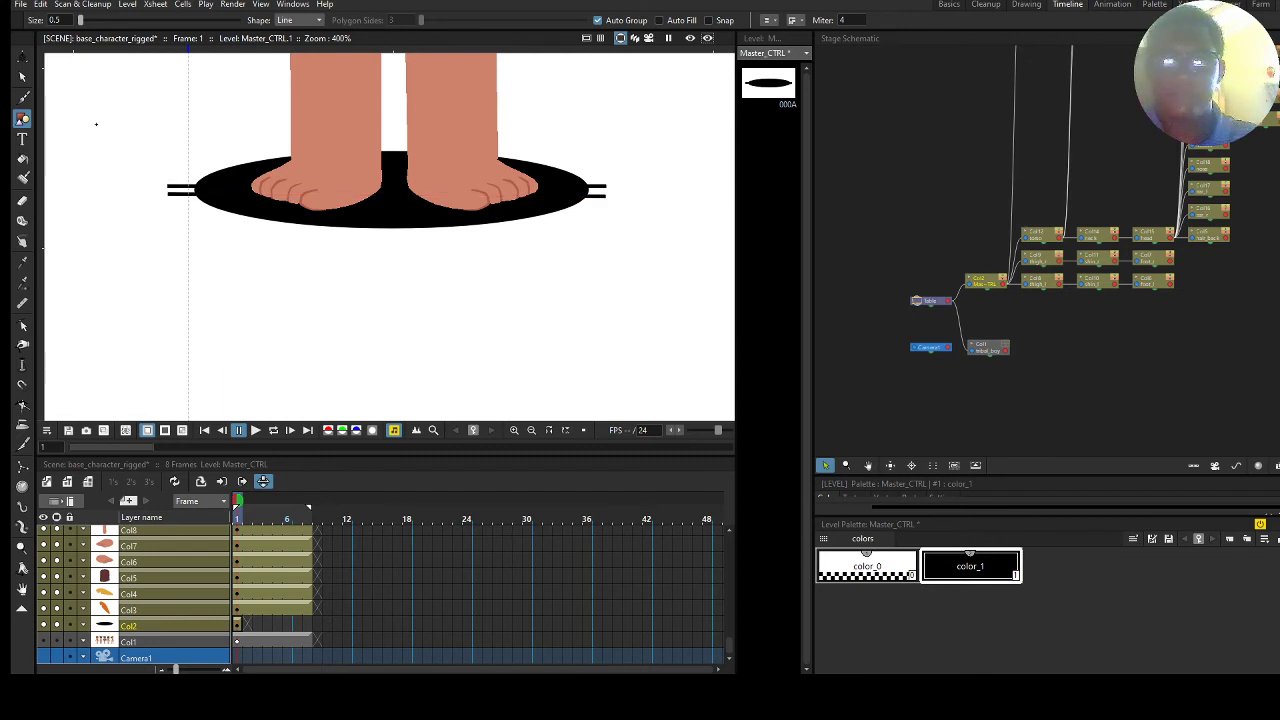
key(s)
click(170, 193)
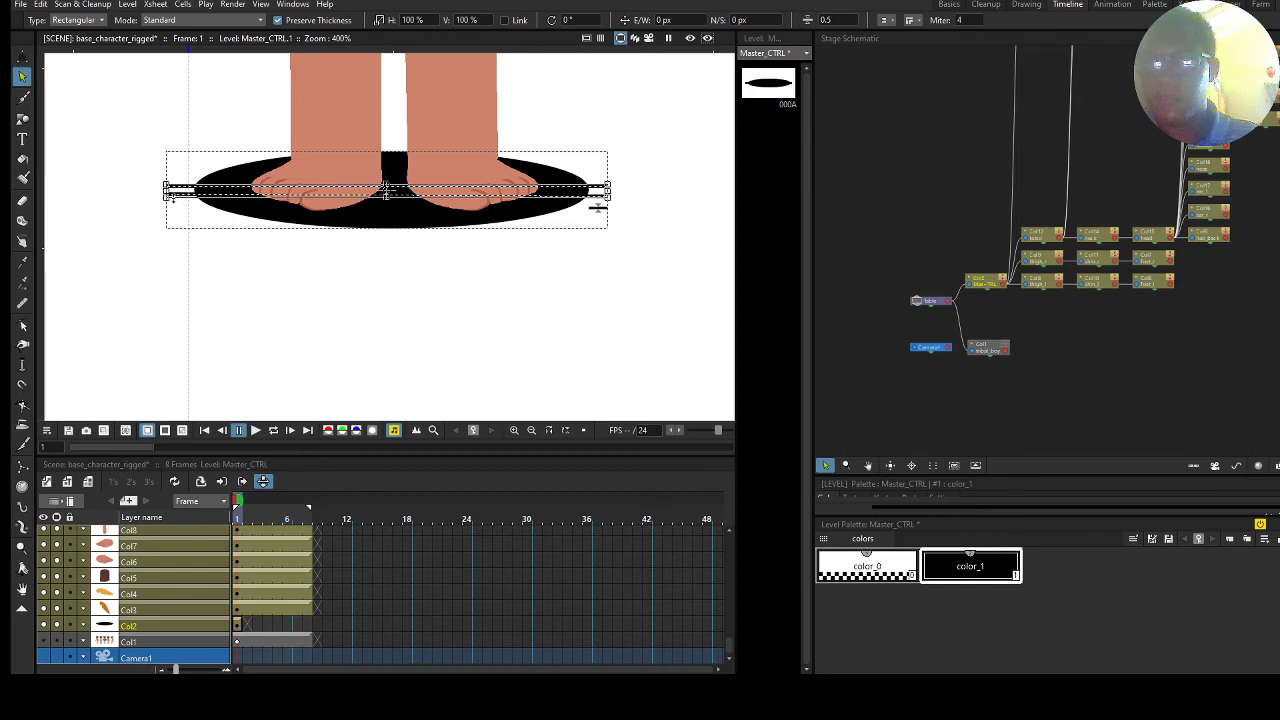
key(Delete)
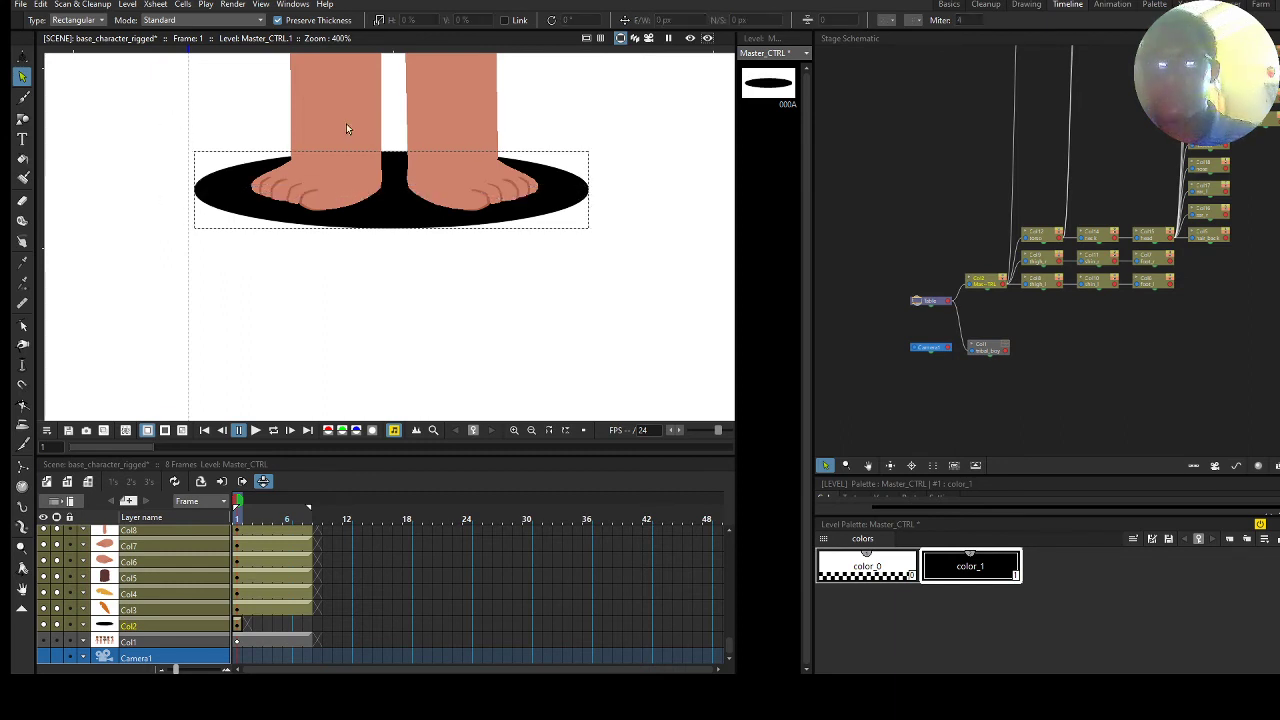
Add the text CTRL at the character's feet on the Master_CTRL level with the Type tool.
click(22, 139)
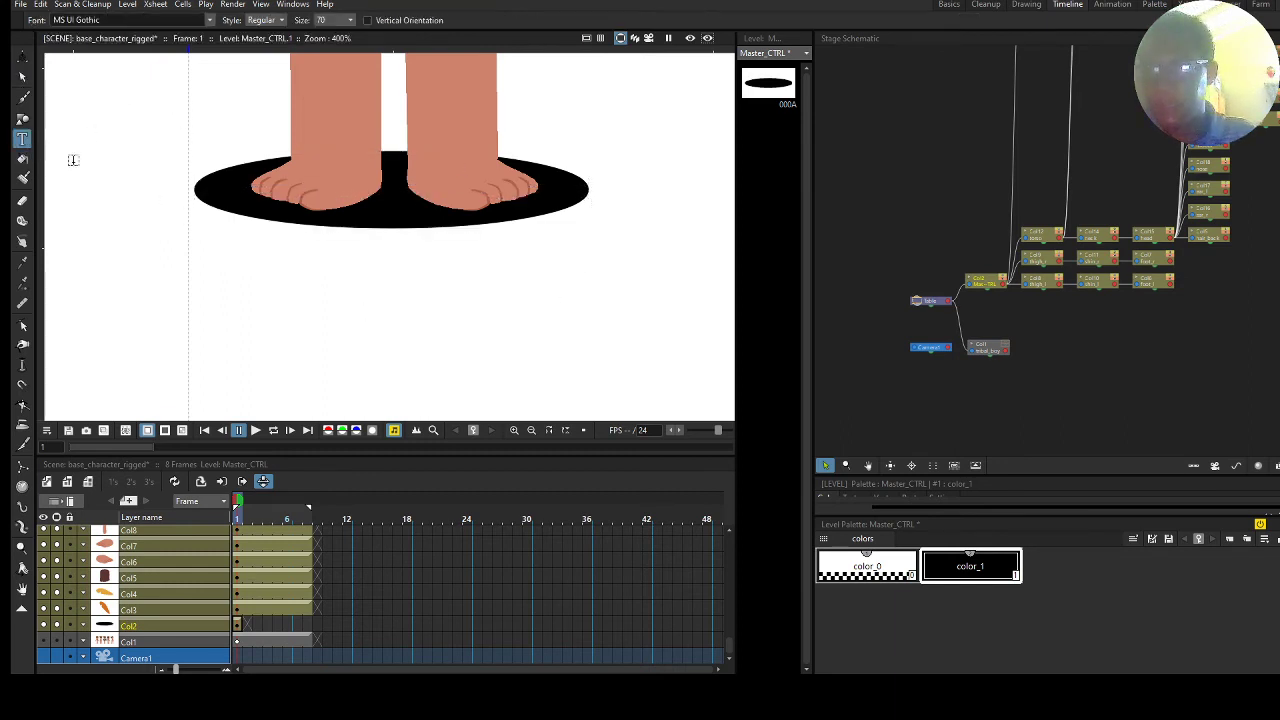
click(377, 266)
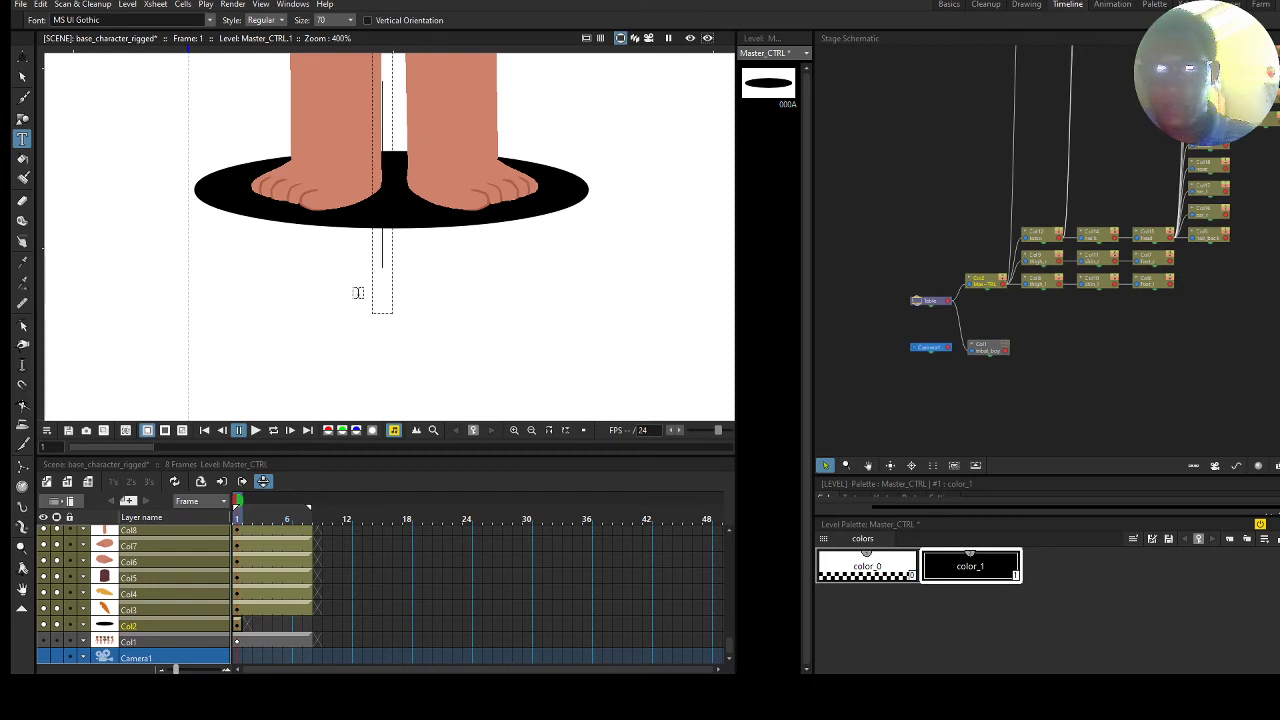
text(CTR)
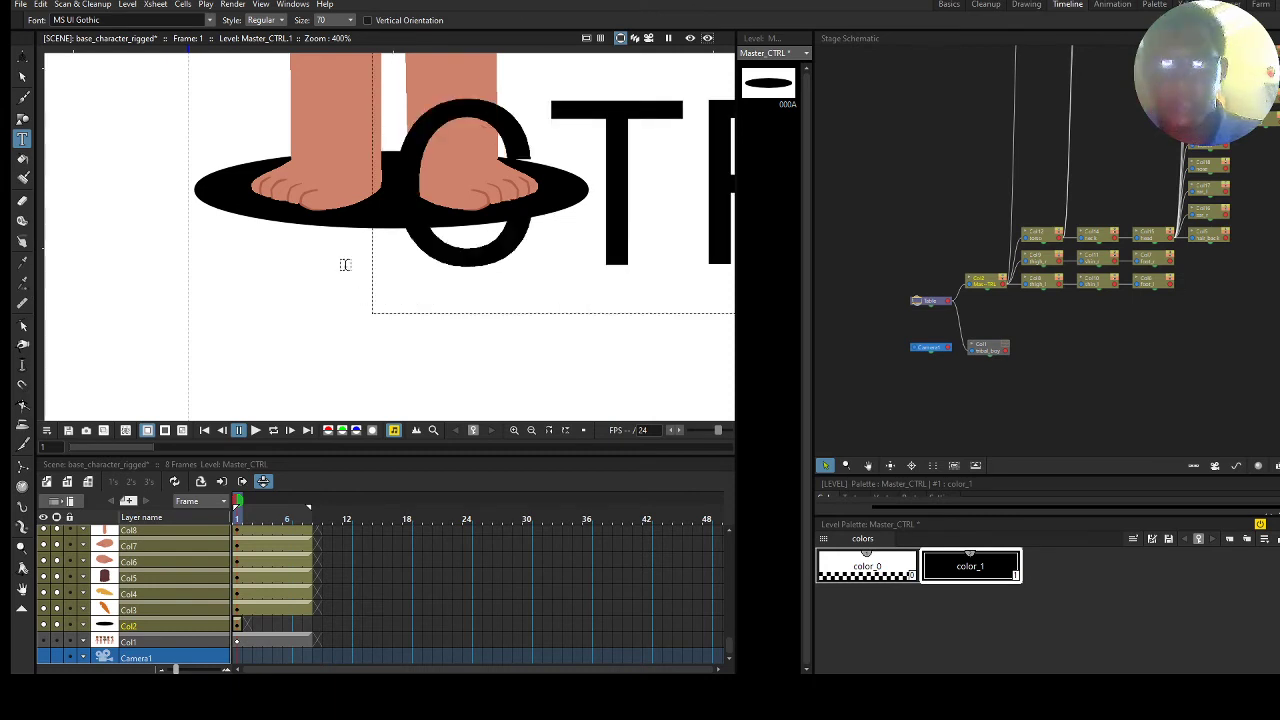
Scale all four CTRL letters together to about 27% and move them just beneath the ellipse, roughly centred.
click(22, 76)
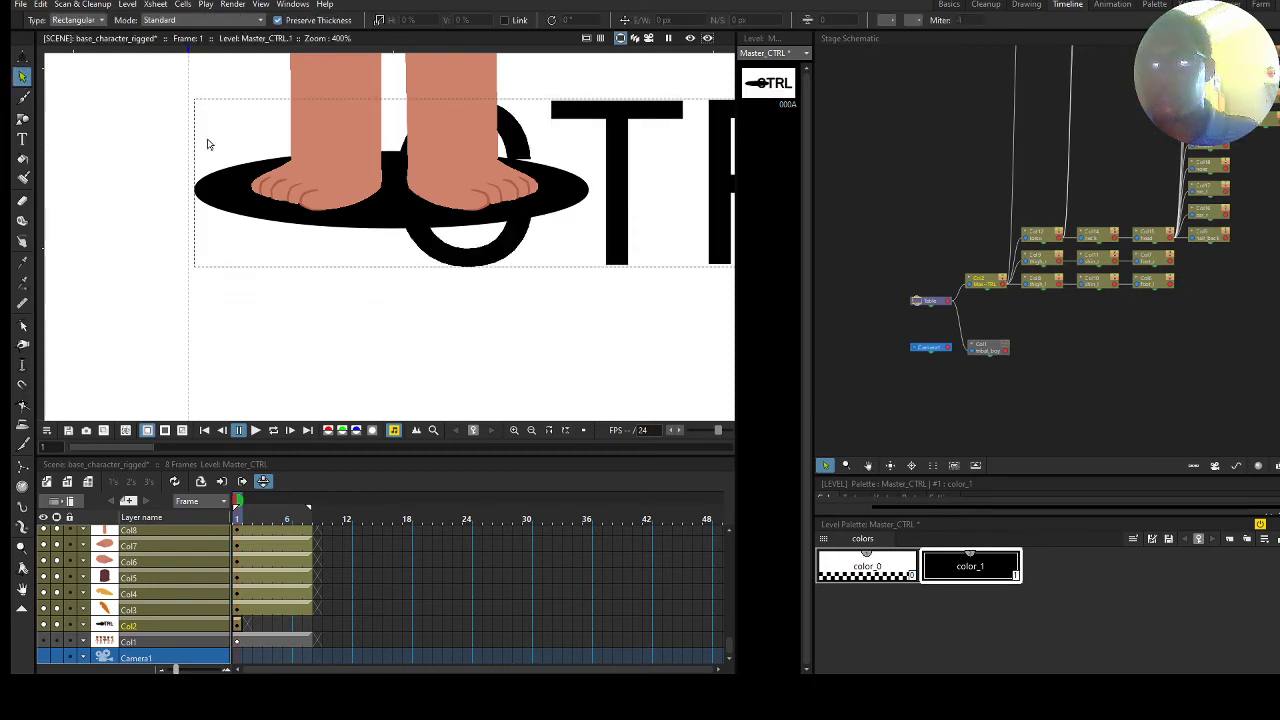
click(449, 268)
scroll(453, 270, right, 5)
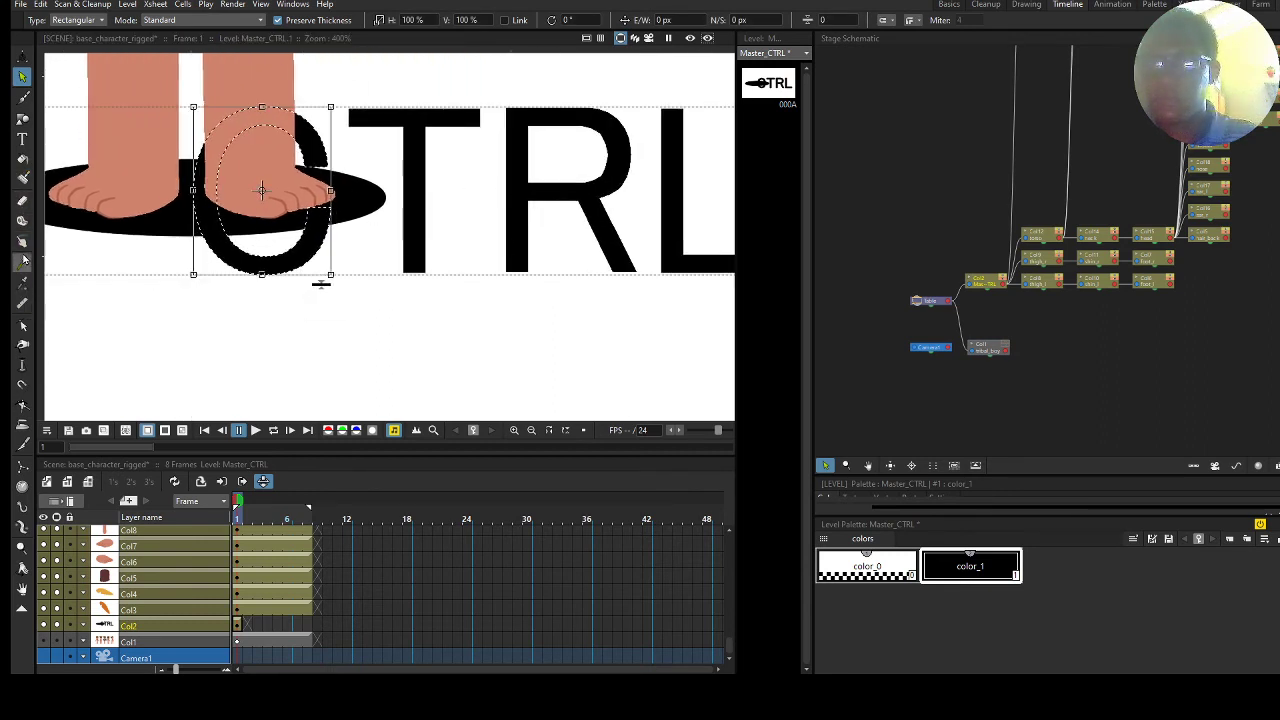
click(22, 139)
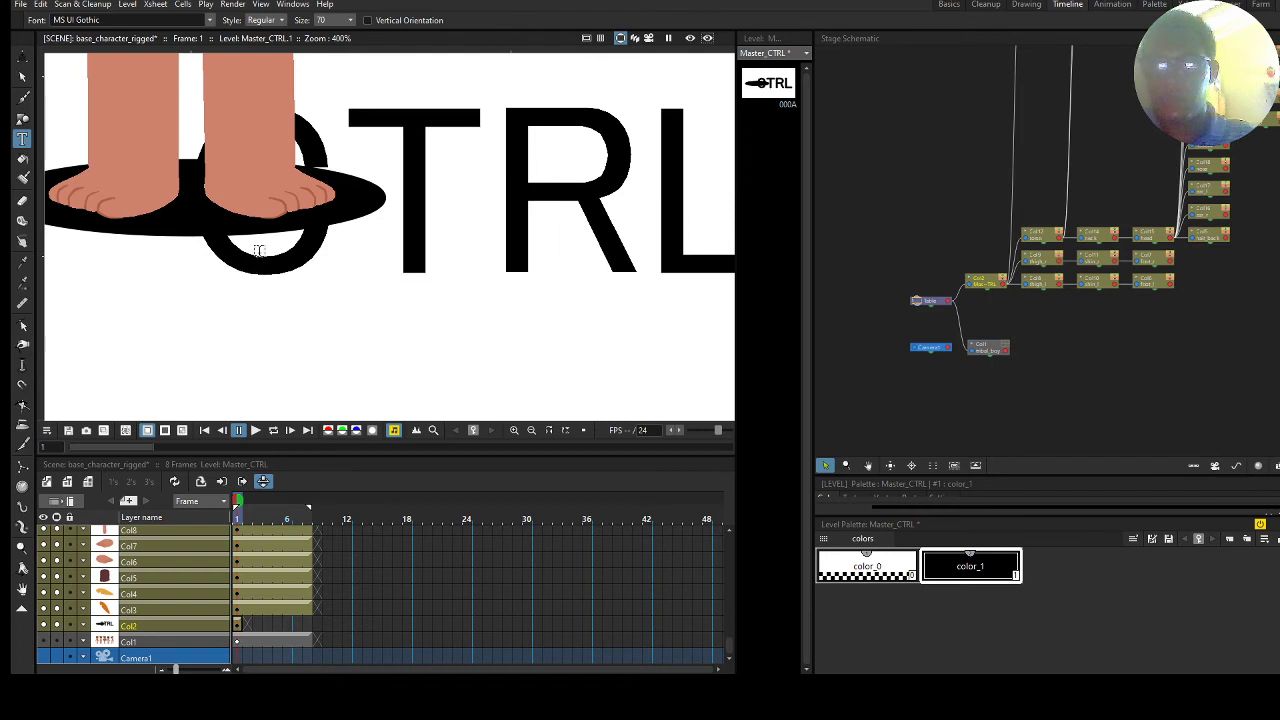
click(24, 77)
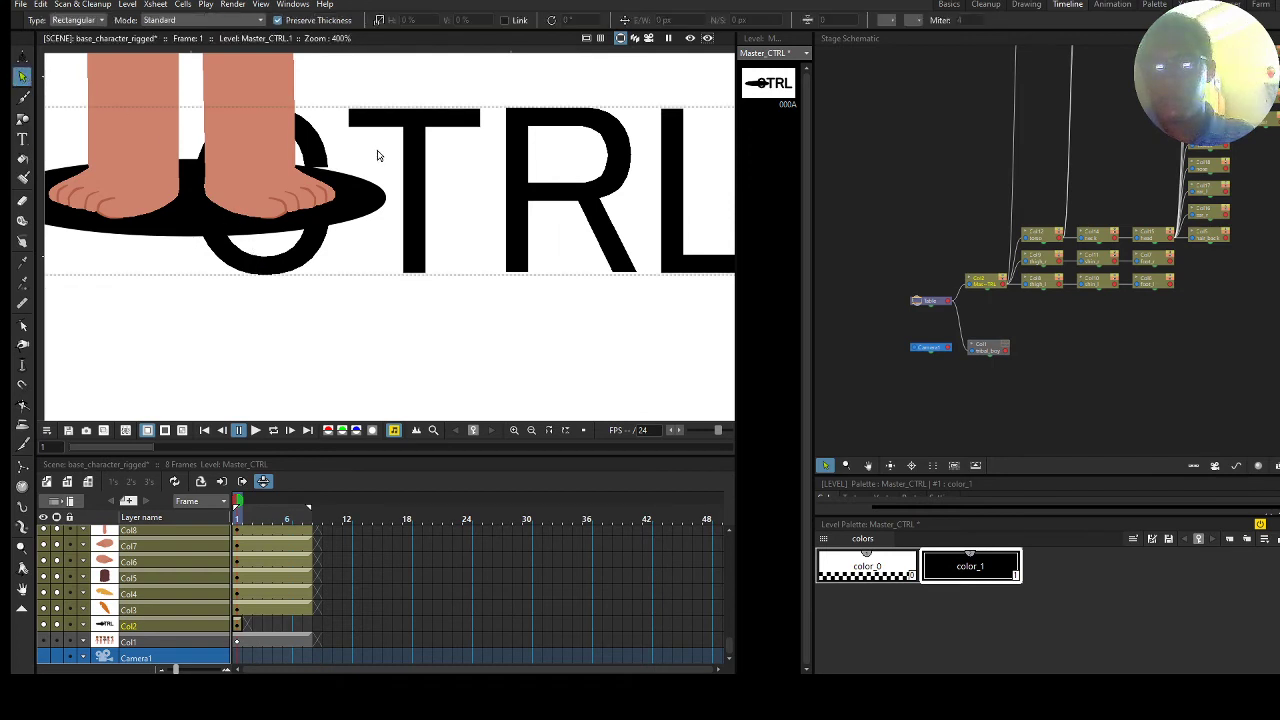
click(410, 133)
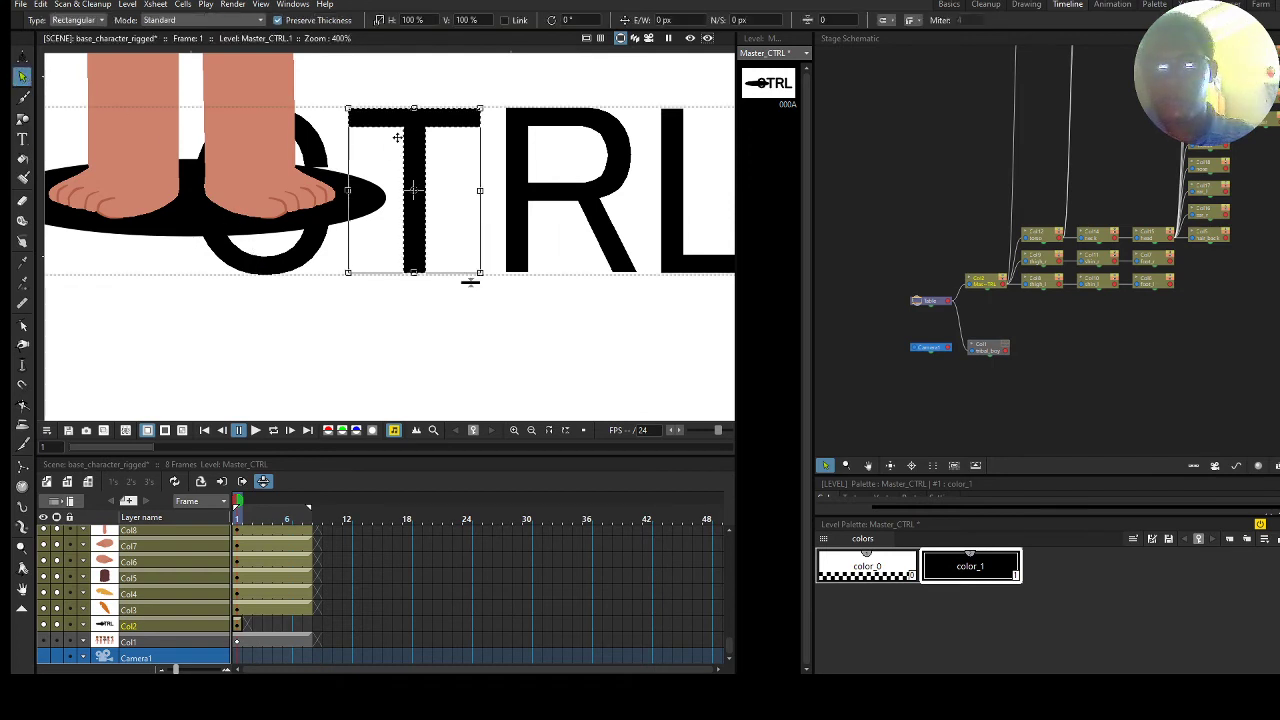
shift+click(314, 262)
shift+click(556, 205)
shift+click(675, 199)
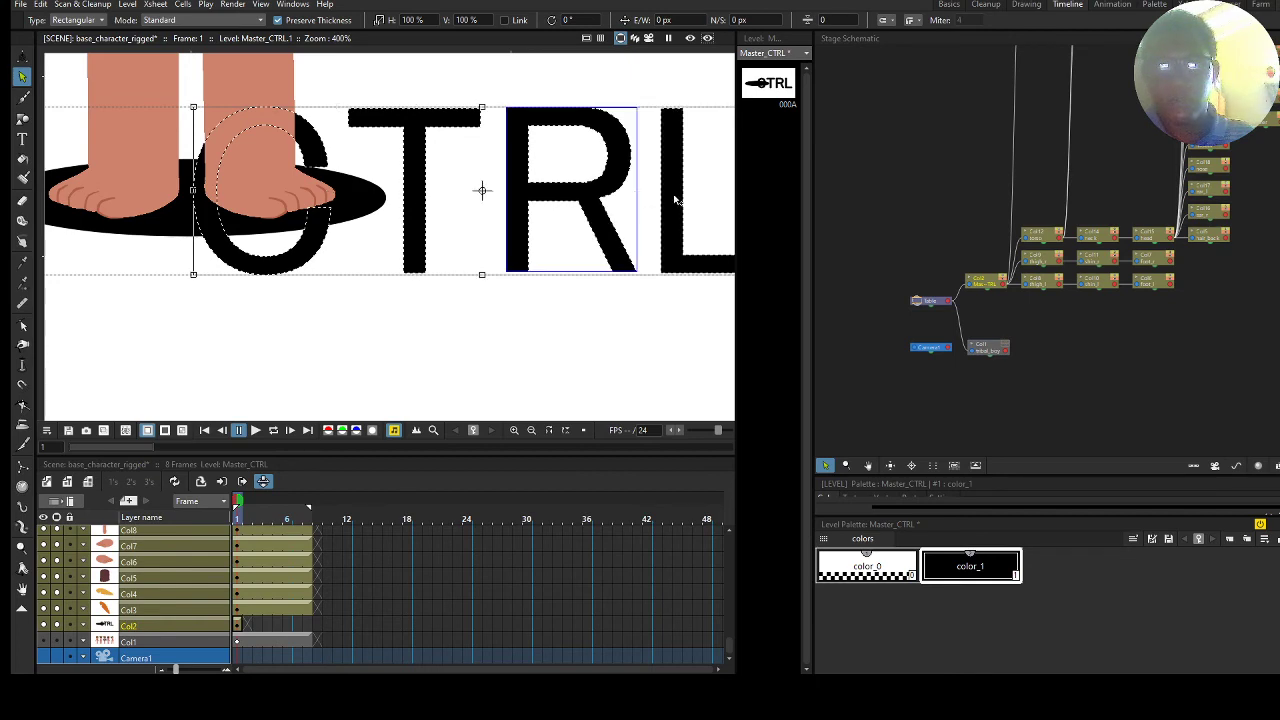
drag(482, 190, 589, 323)
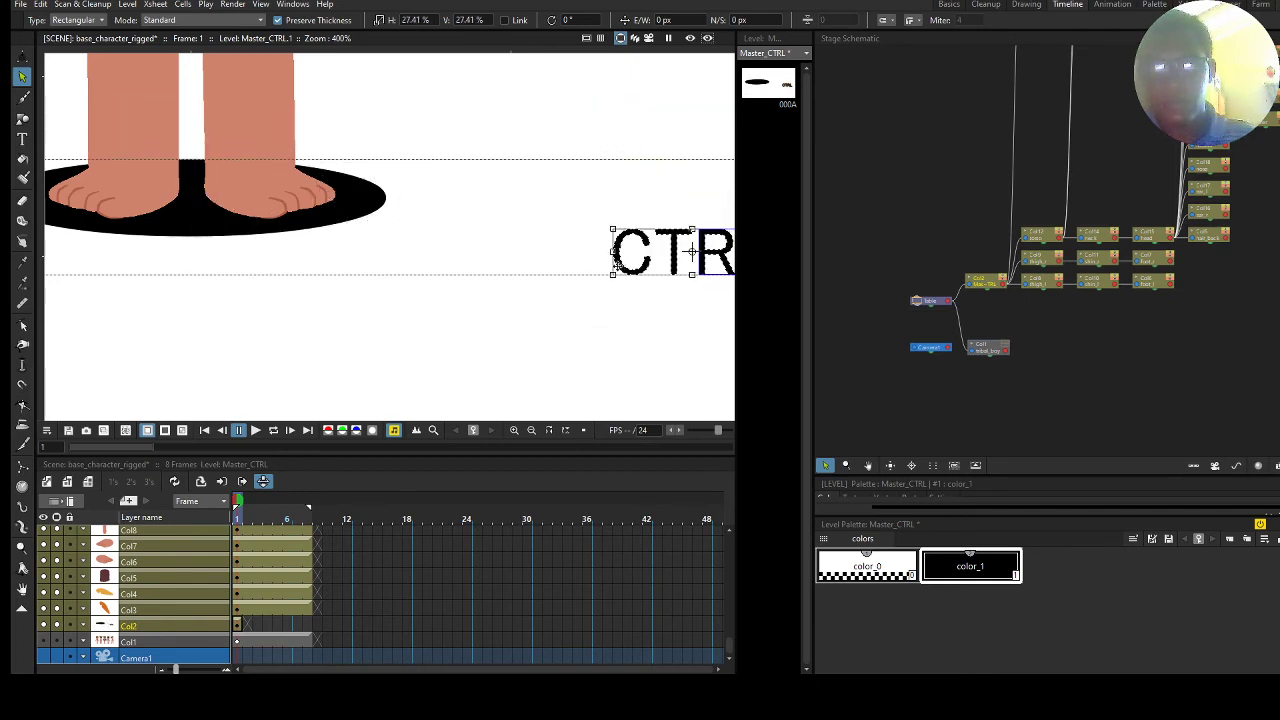
drag(617, 257, 117, 283)
click(451, 257)
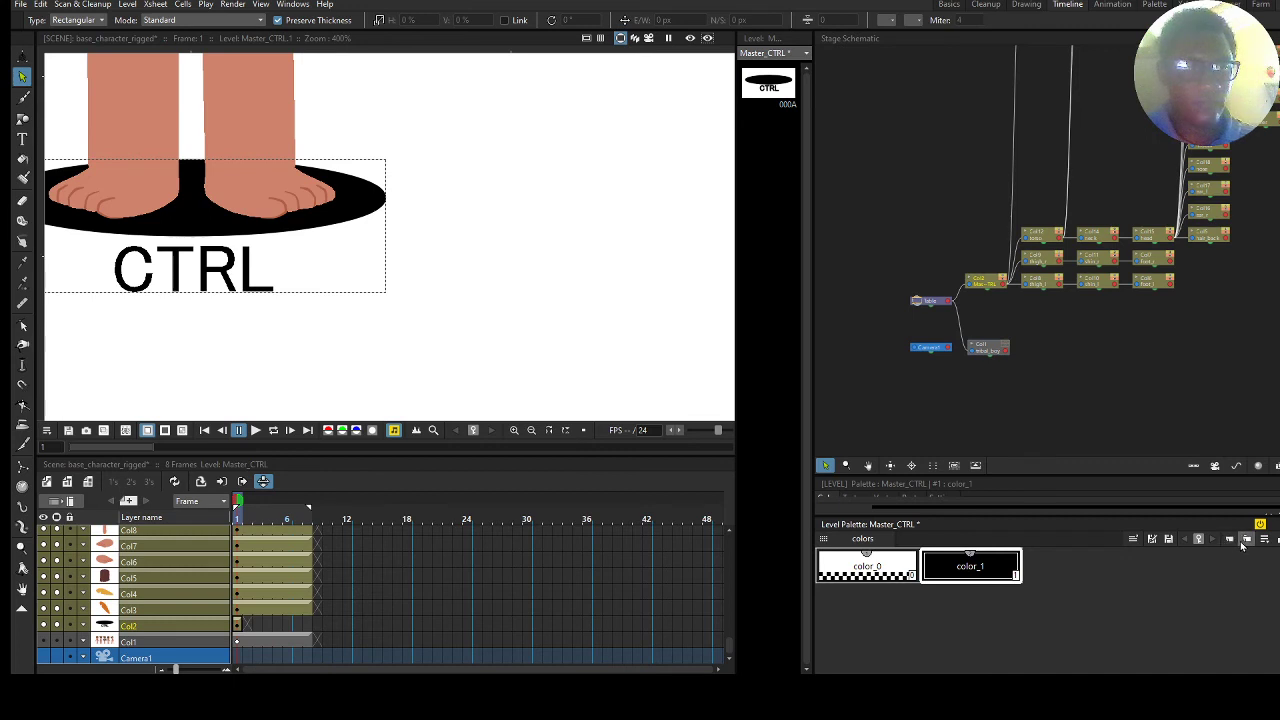
Change color_1 of the Master_CTRL palette to a light teal, RGB 111, 205, 206.
double_click(980, 569)
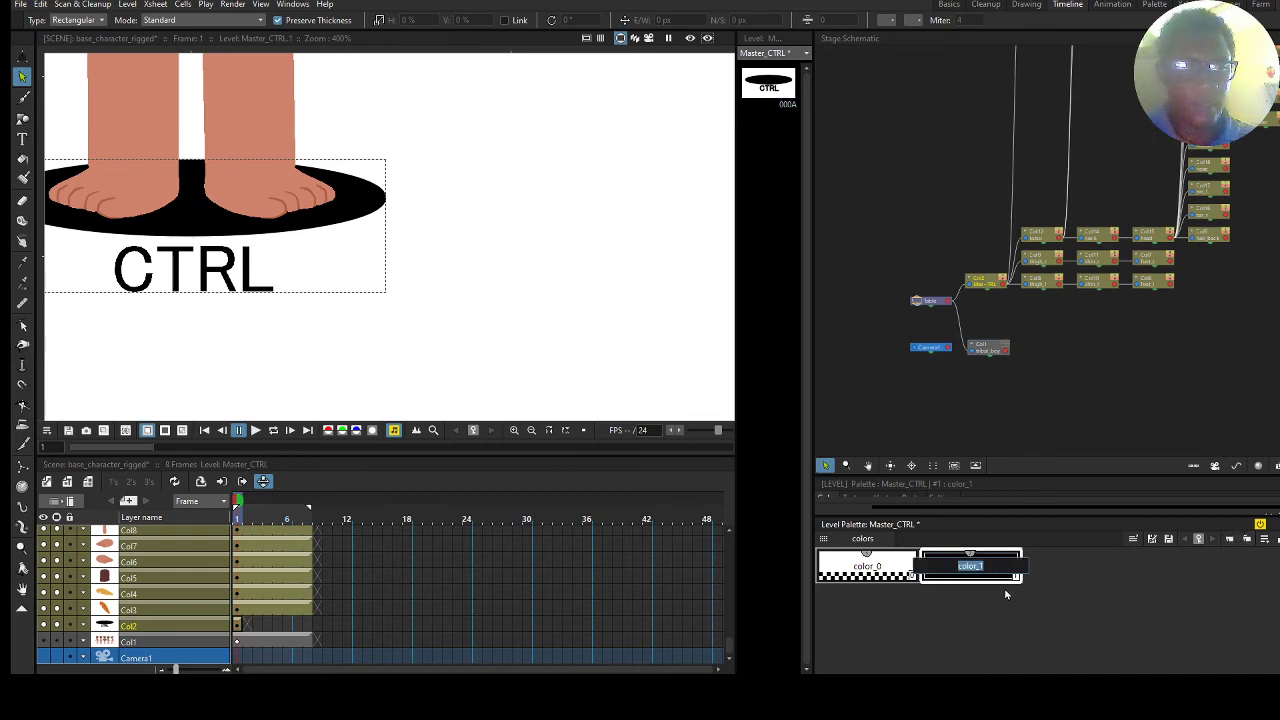
click(1006, 594)
double_click(1010, 580)
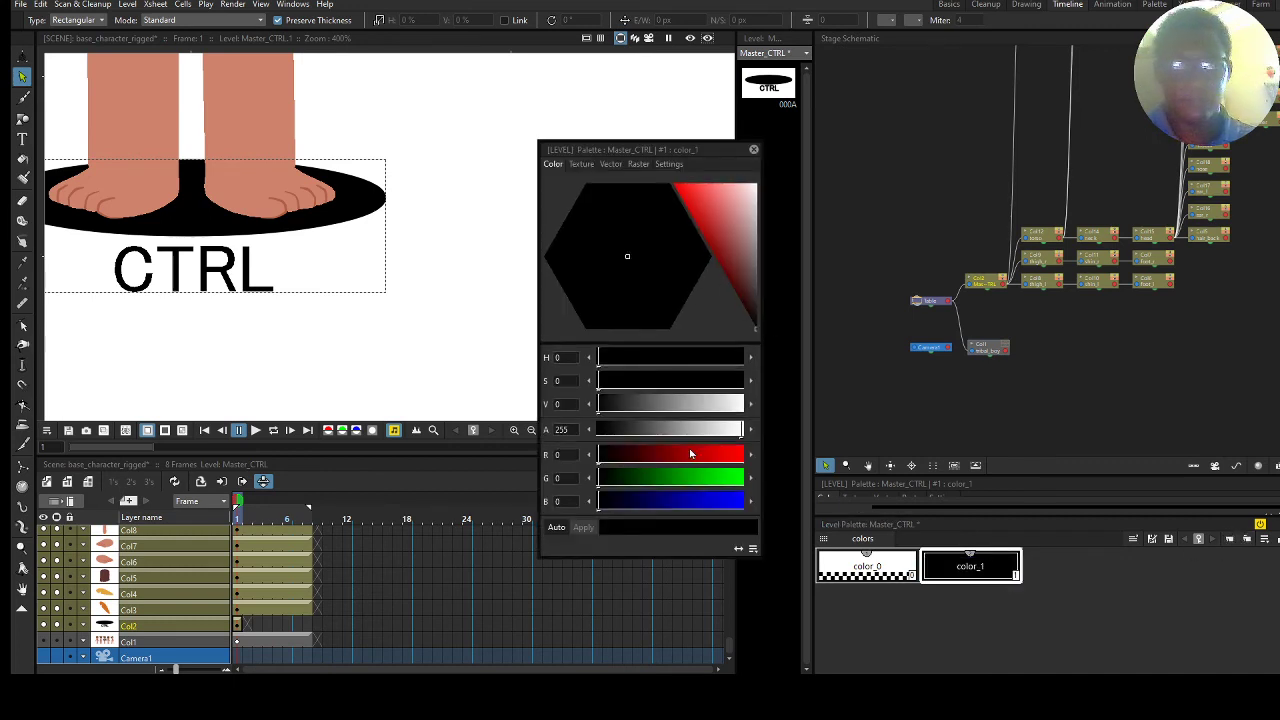
click(649, 501)
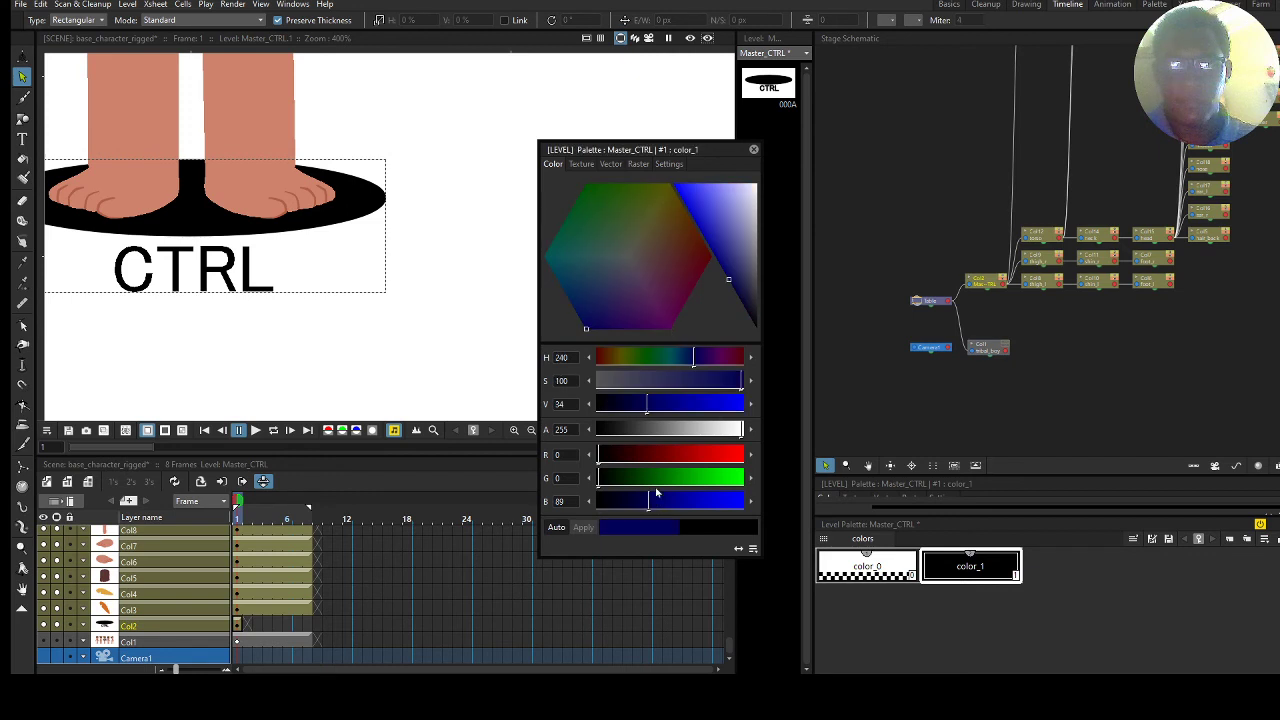
click(720, 213)
click(590, 238)
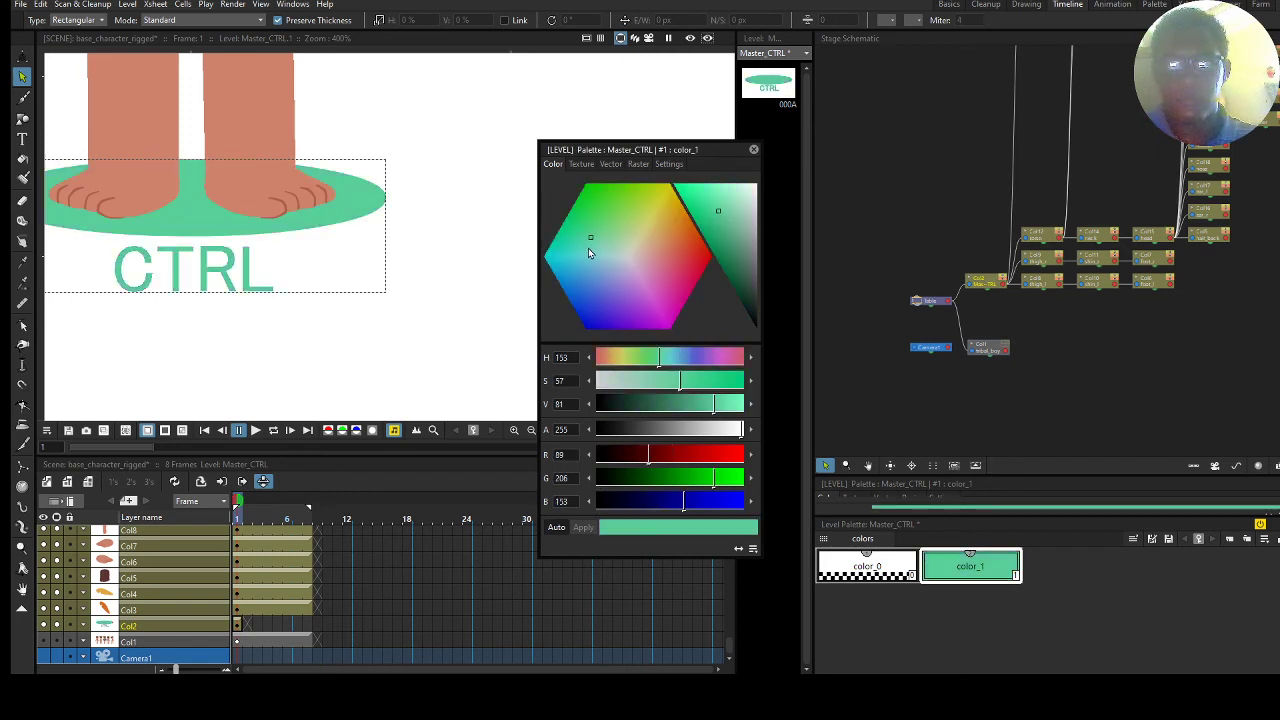
click(589, 257)
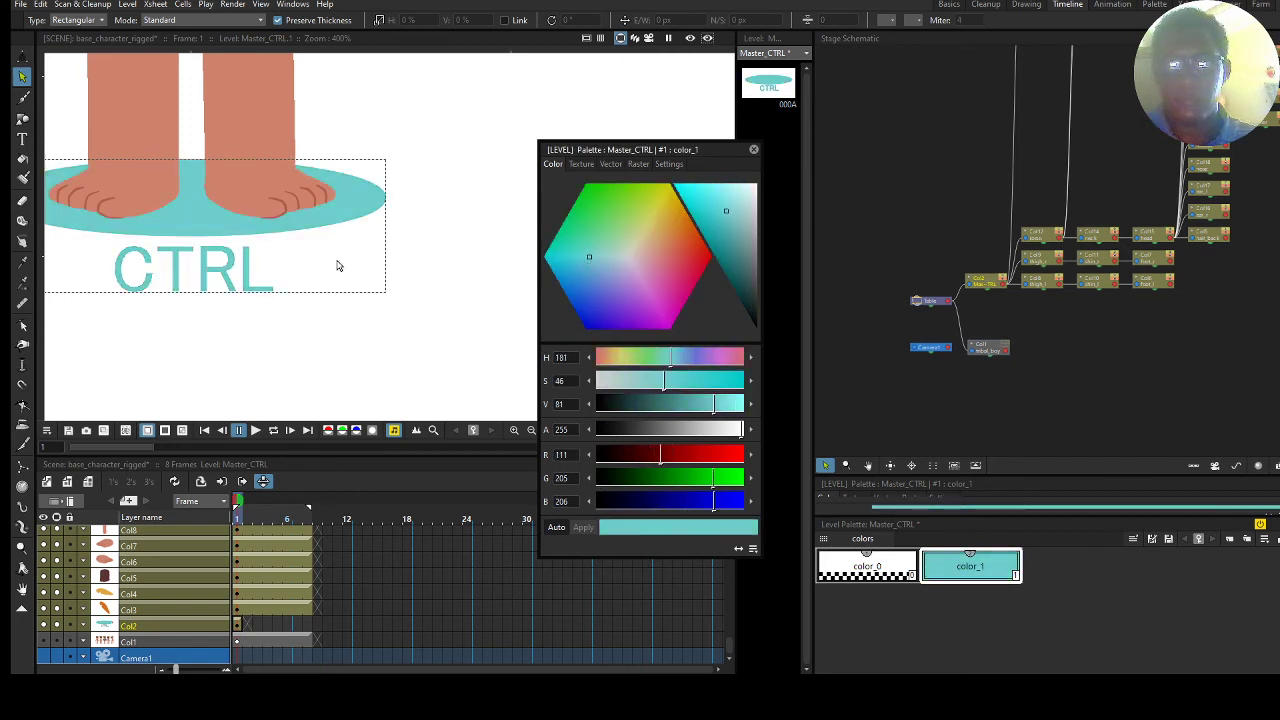
drag(287, 271, 417, 320)
scroll(371, 276, down, 2)
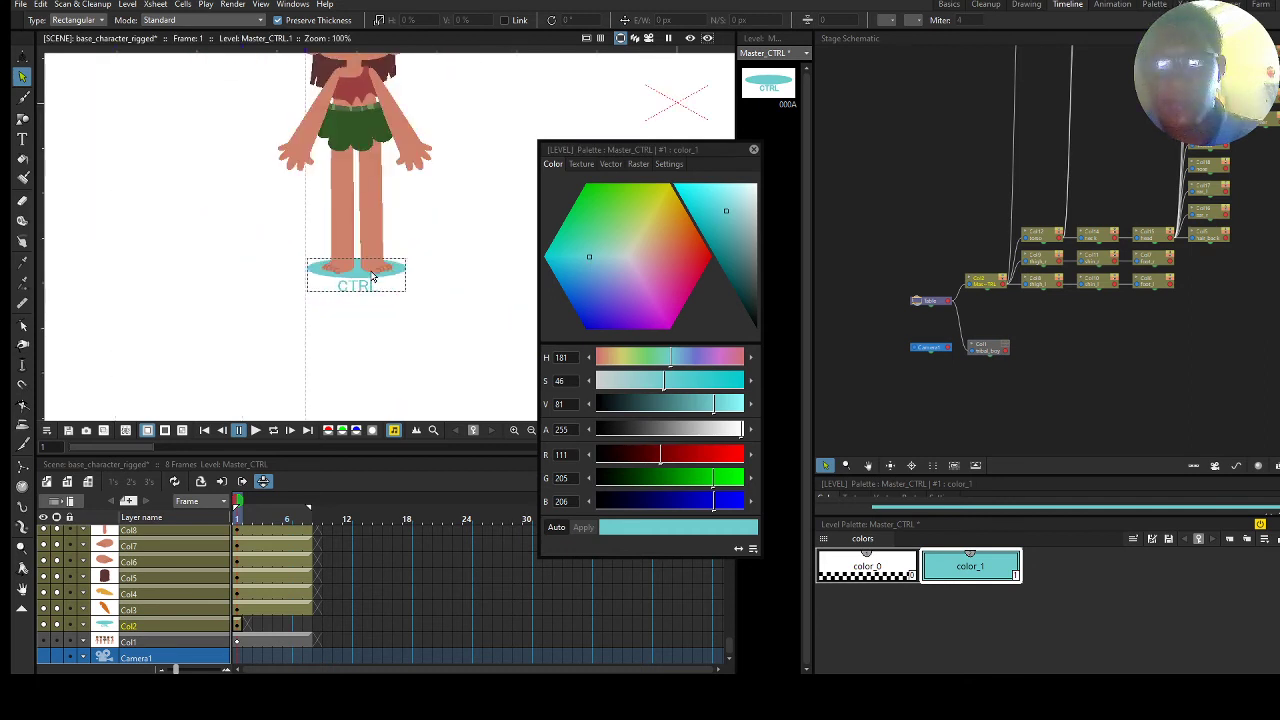
click(753, 149)
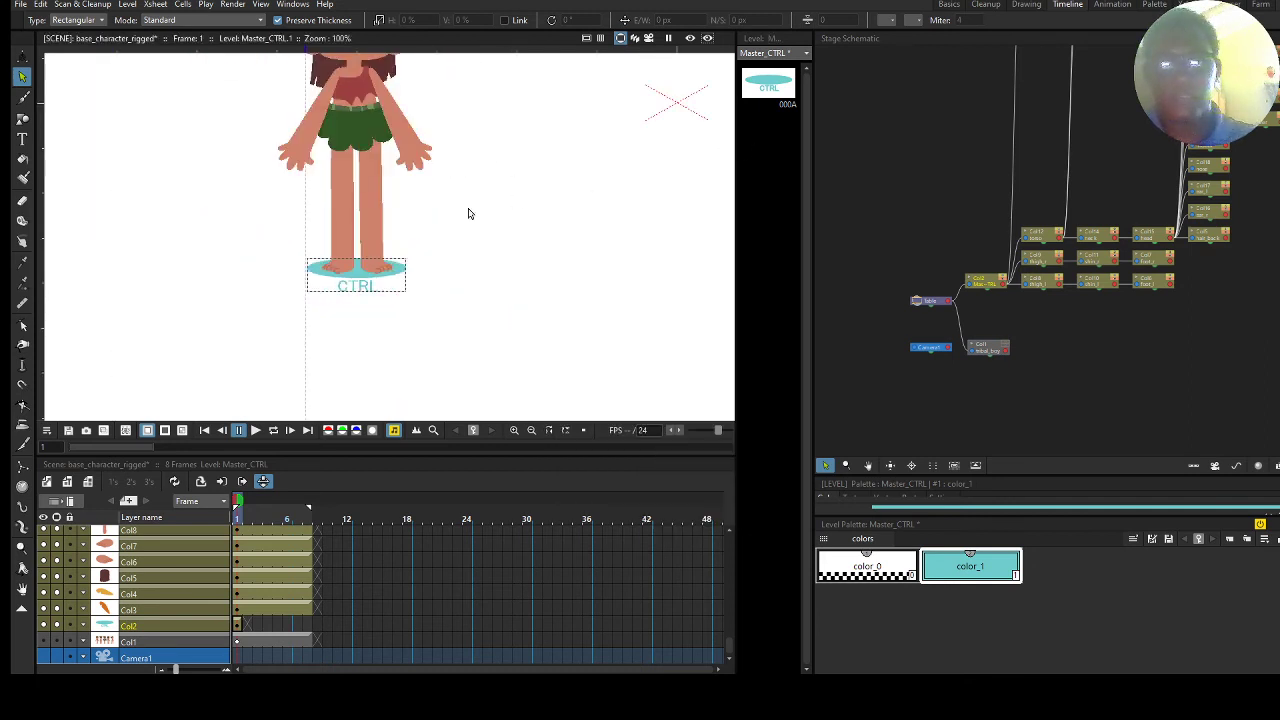
Extend the Master_CTRL drawing in Col2 through frame 8, matching the length of the body-part layers.
drag(438, 226, 455, 307)
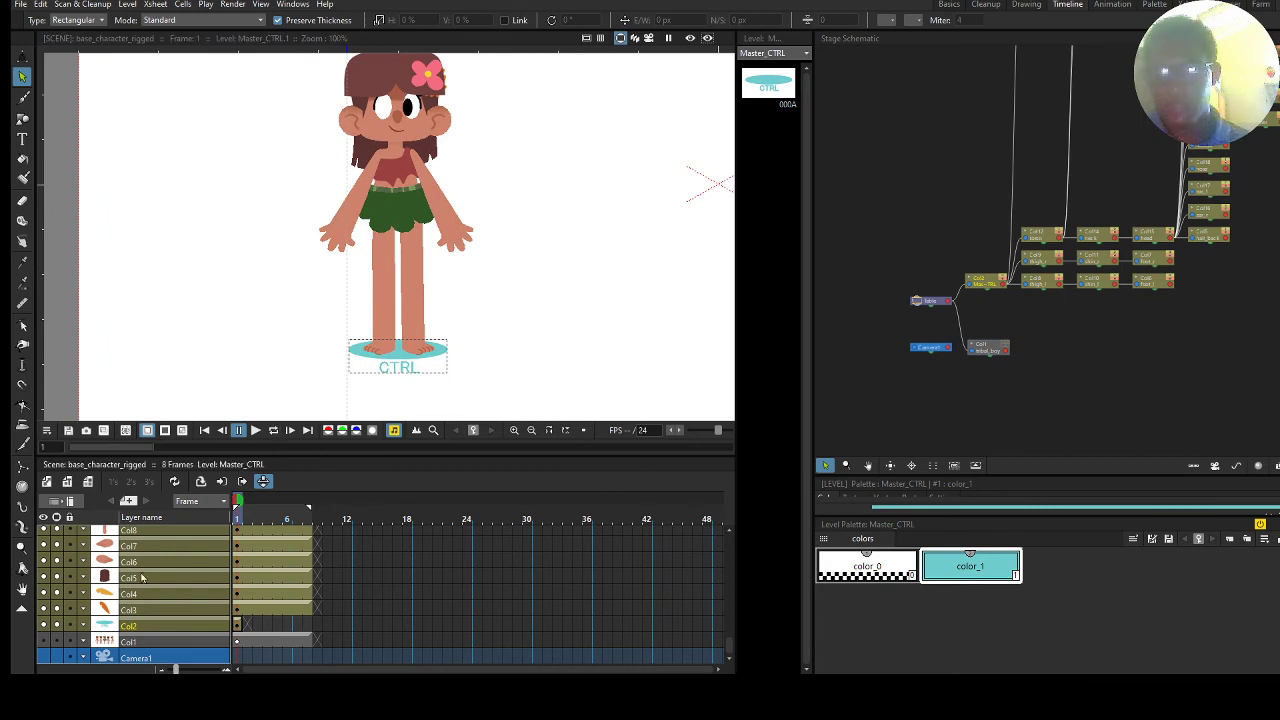
click(242, 625)
drag(245, 622, 312, 622)
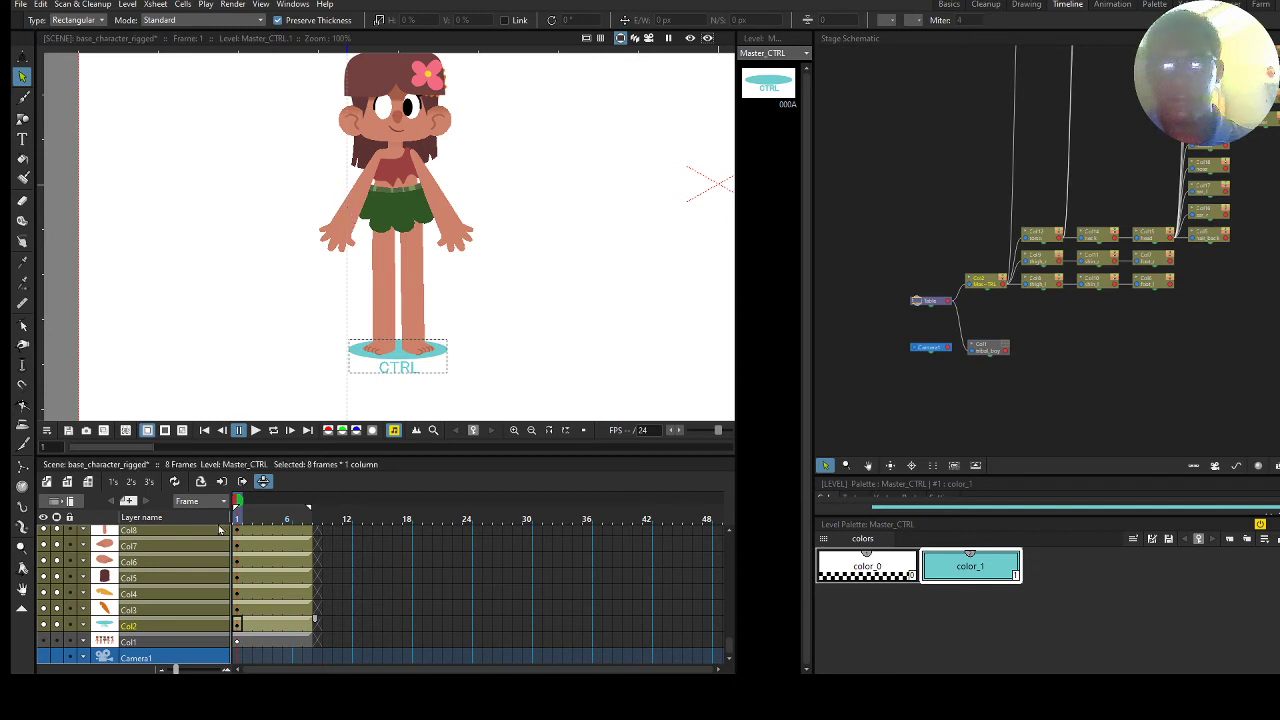
Inspect the first-frame drawings of iris_l in Col23, eye_l in Col21 and eye_r in Col20.
scroll(253, 566, up, 3)
scroll(245, 585, up, 5)
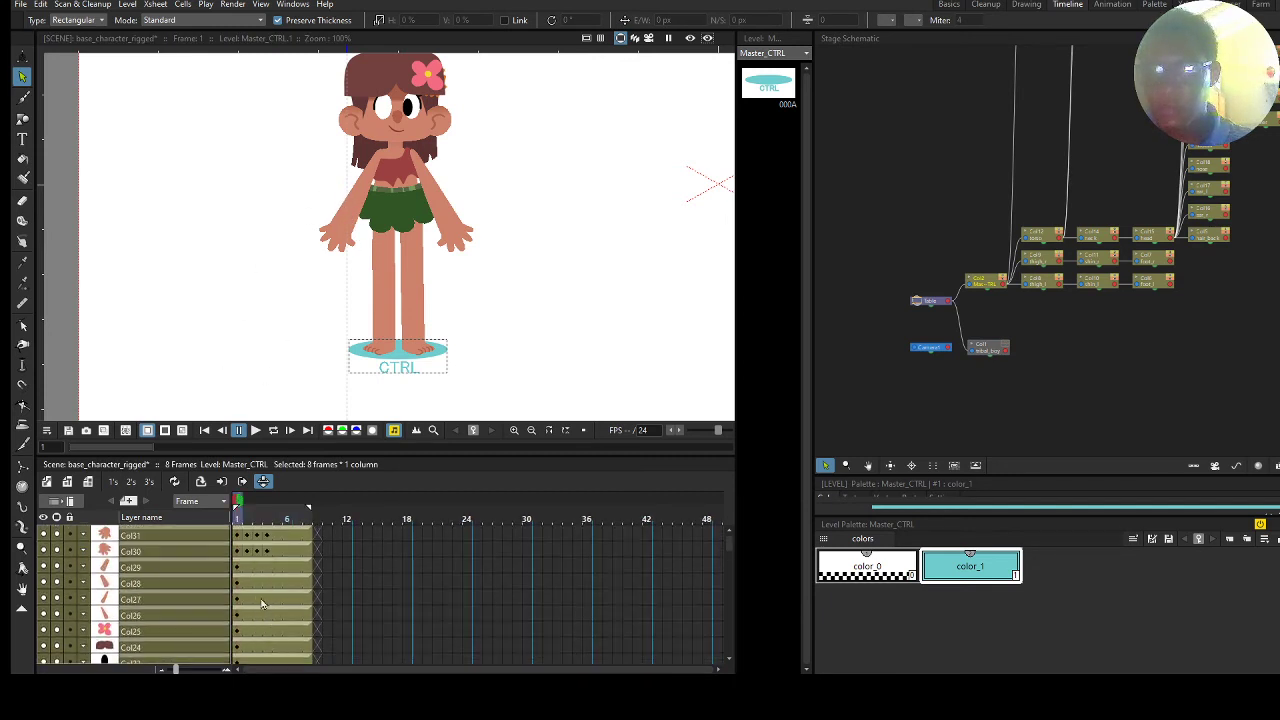
scroll(236, 600, down, 3)
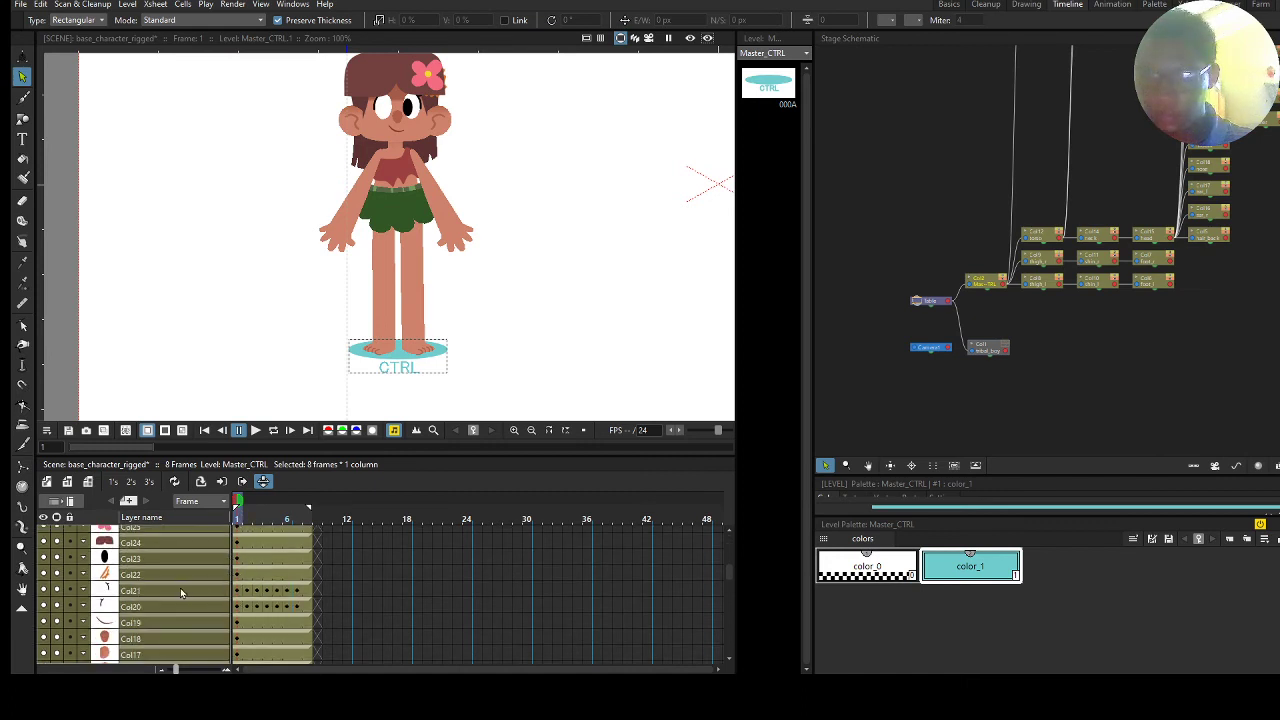
click(241, 559)
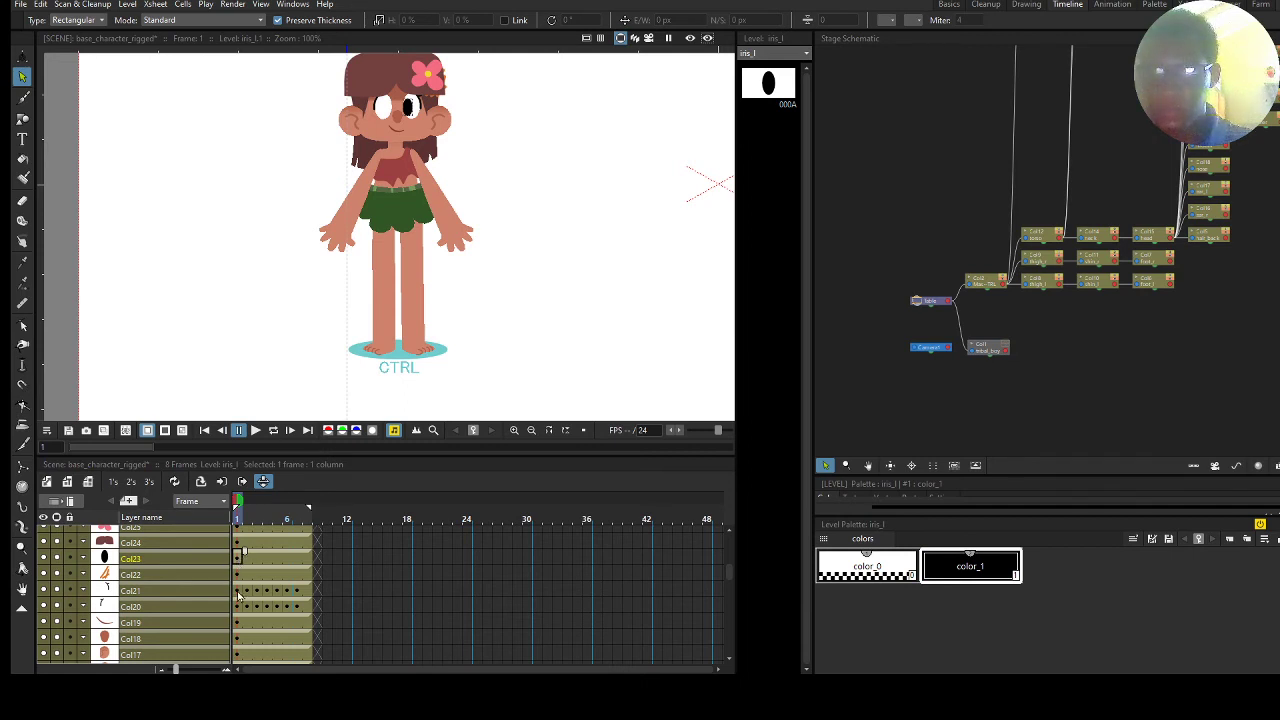
click(239, 591)
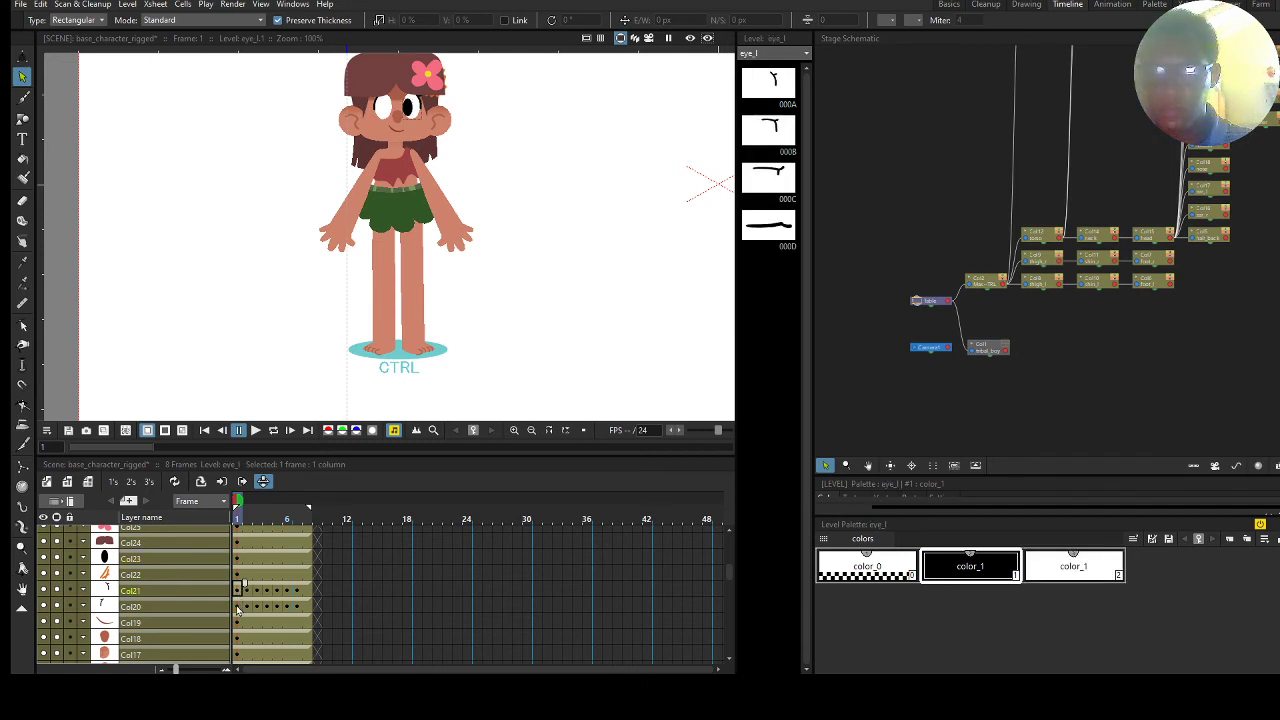
click(240, 606)
Turn on the viewer preview and review the figure together with the facial-part layers in the timeline.
click(690, 40)
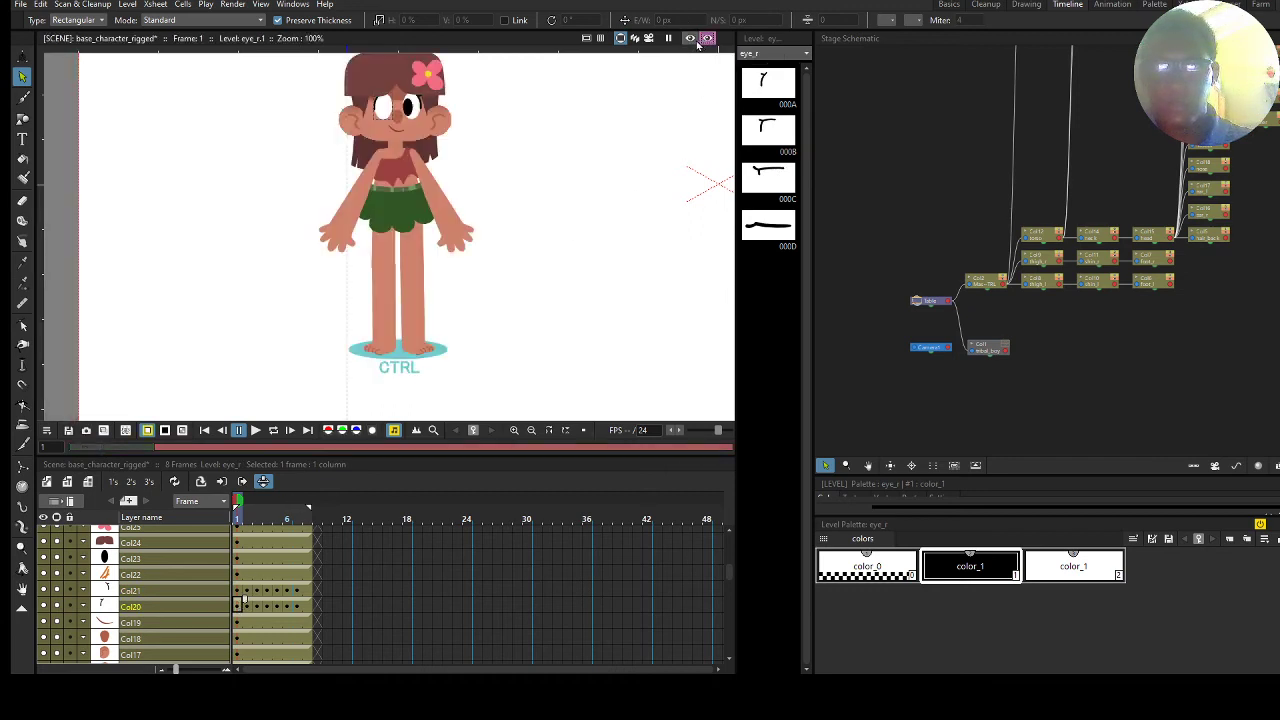
drag(403, 336, 393, 320)
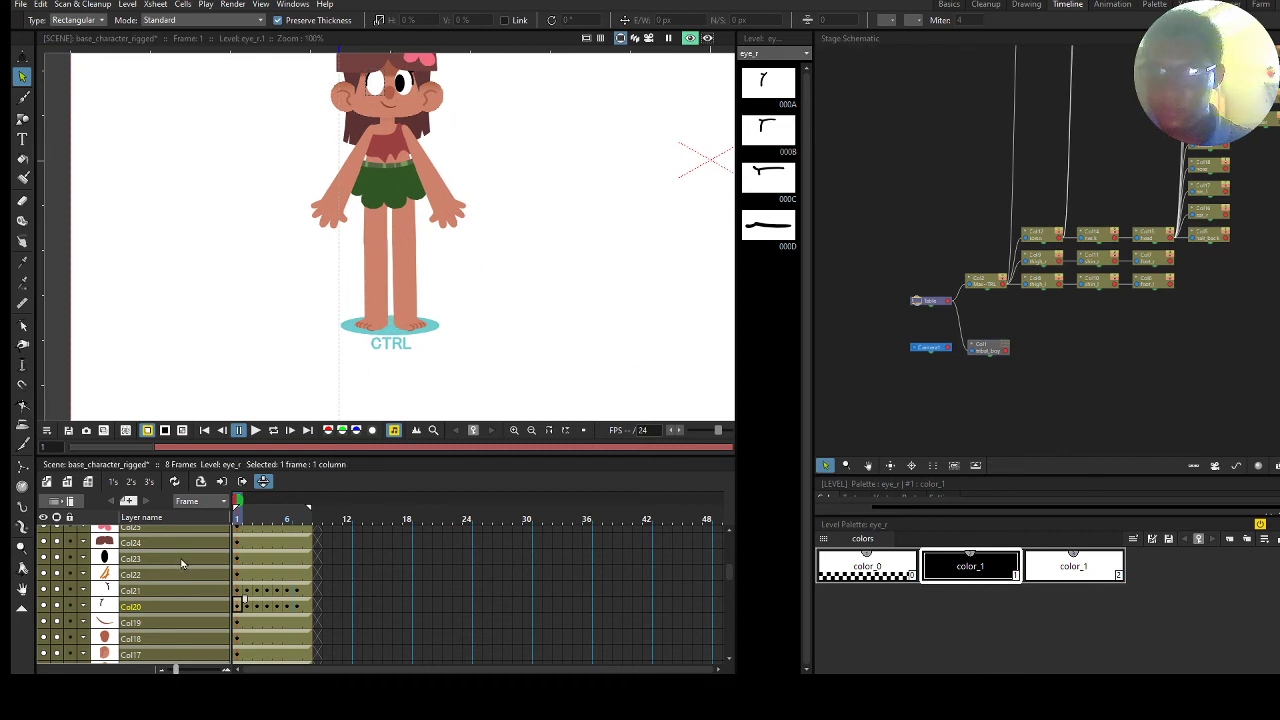
scroll(180, 570, down, 3)
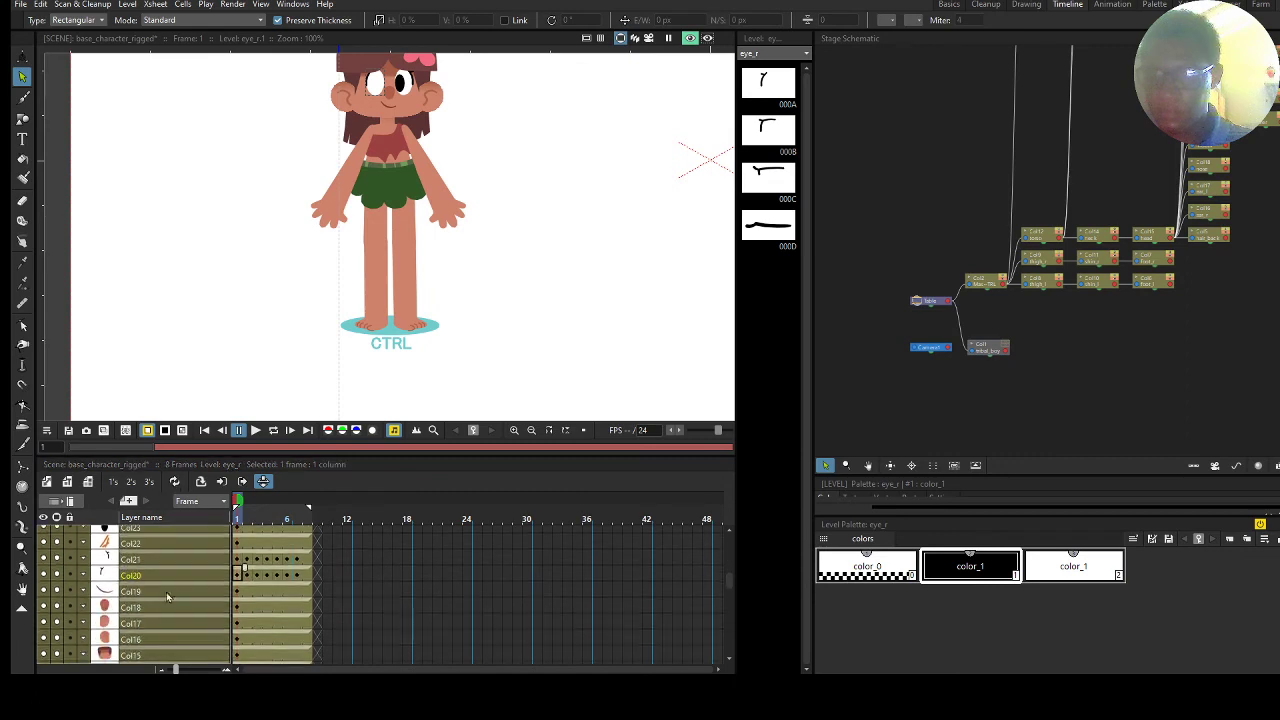
scroll(167, 597, down, 5)
scroll(178, 560, up, 7)
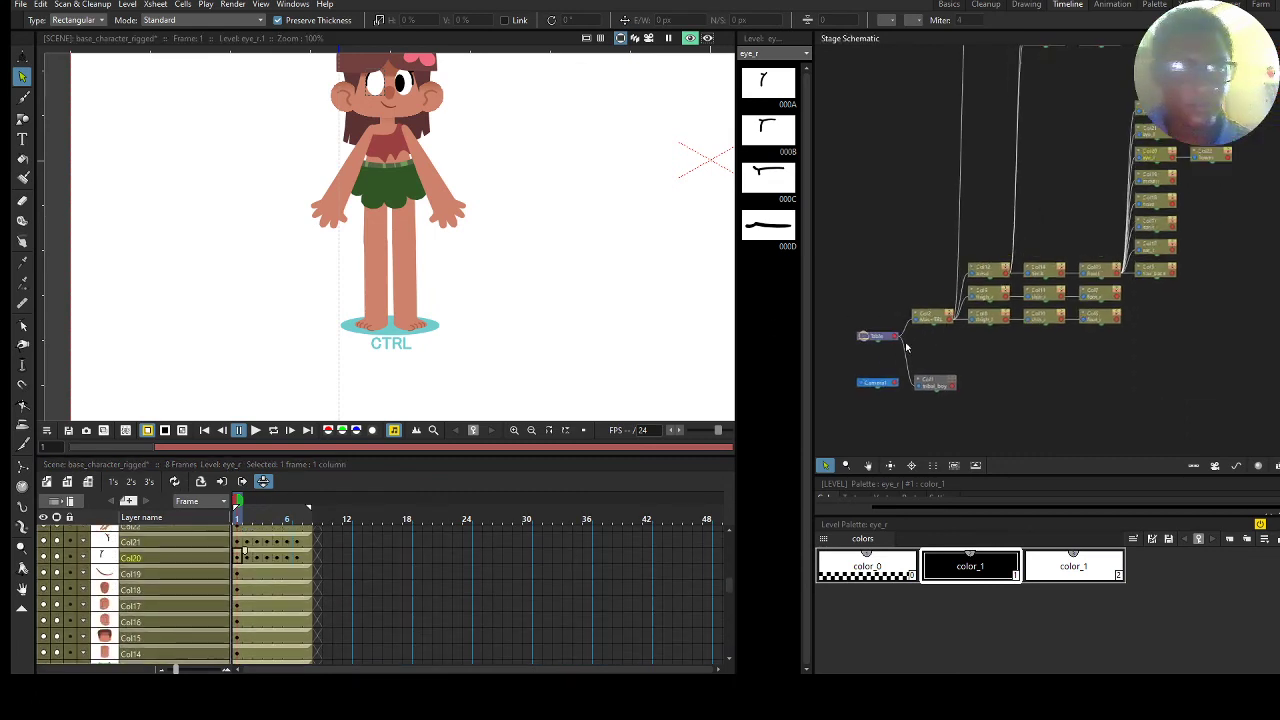
Move the Col22 flower node outward in the stage schematic, clear of the iris_l node, keeping its link to eye_r.
click(1029, 211)
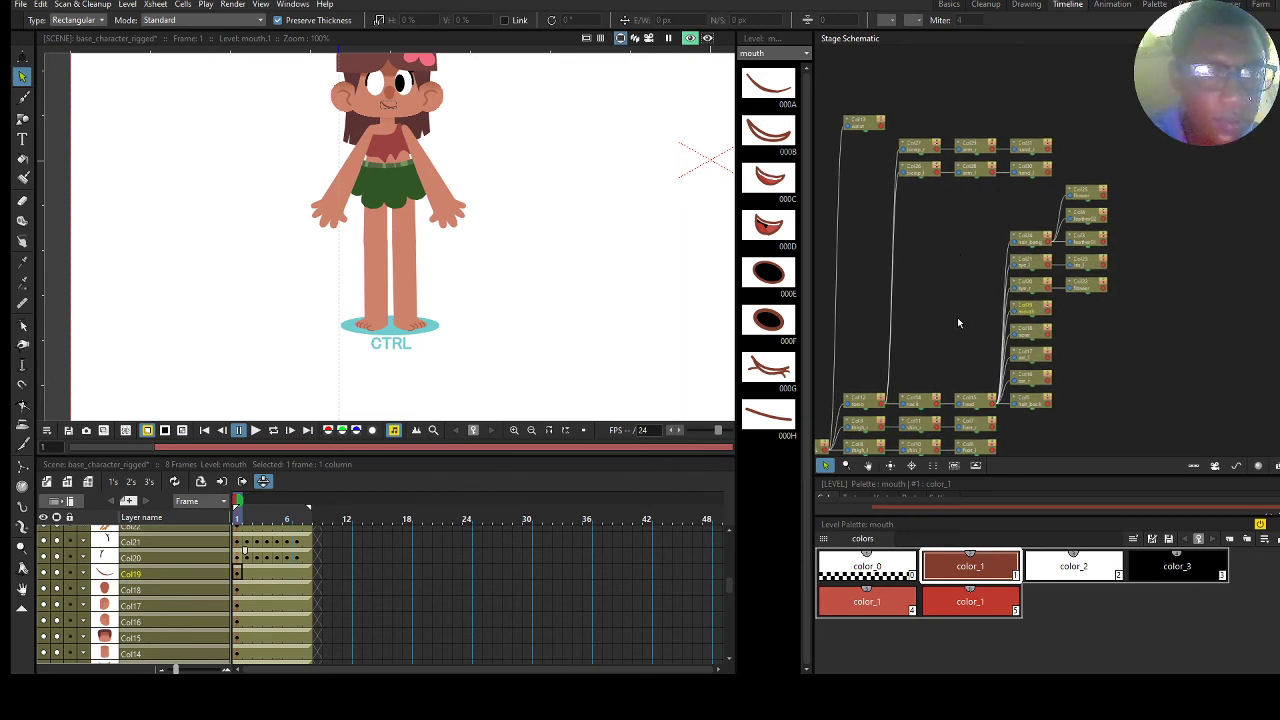
drag(997, 281, 1028, 186)
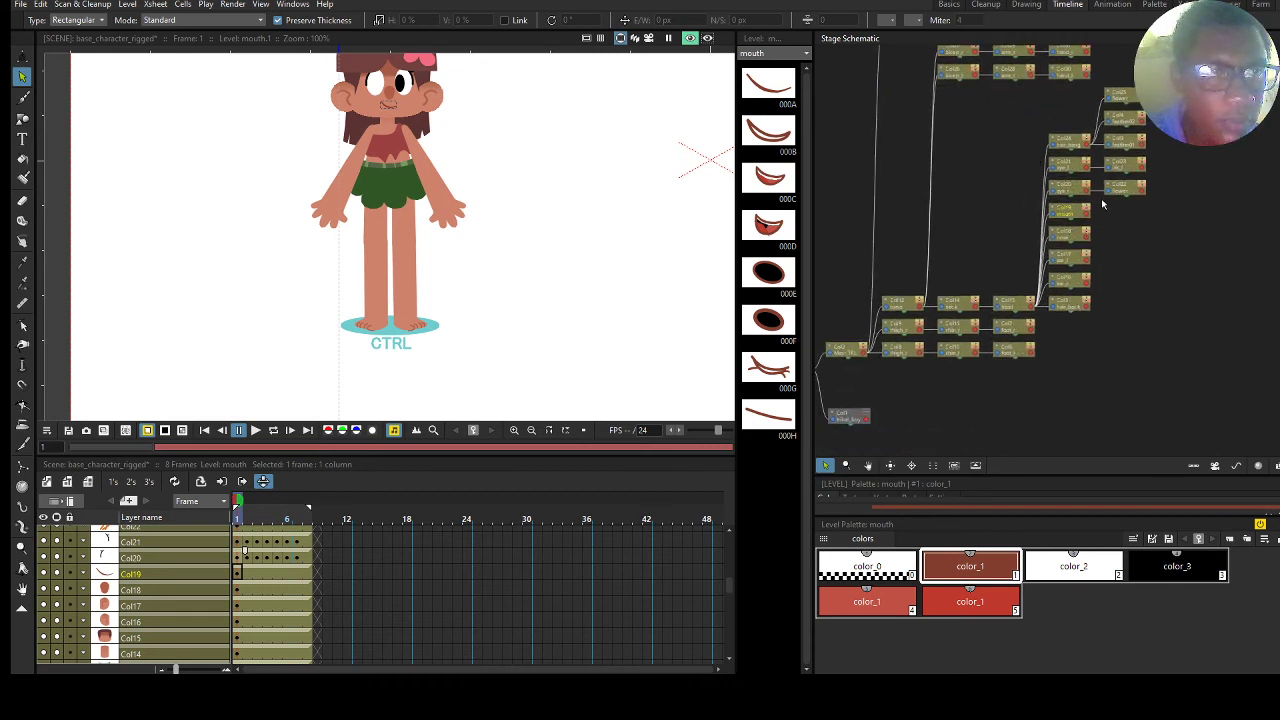
click(1130, 170)
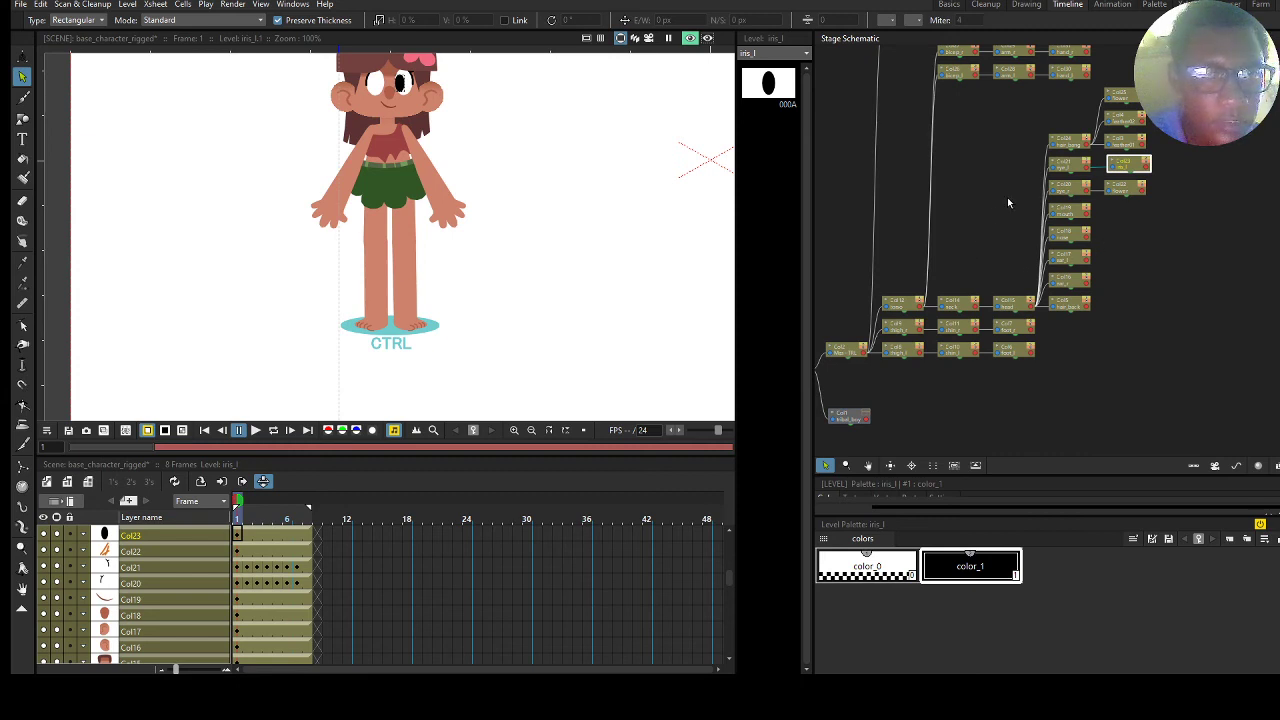
drag(1011, 202, 985, 257)
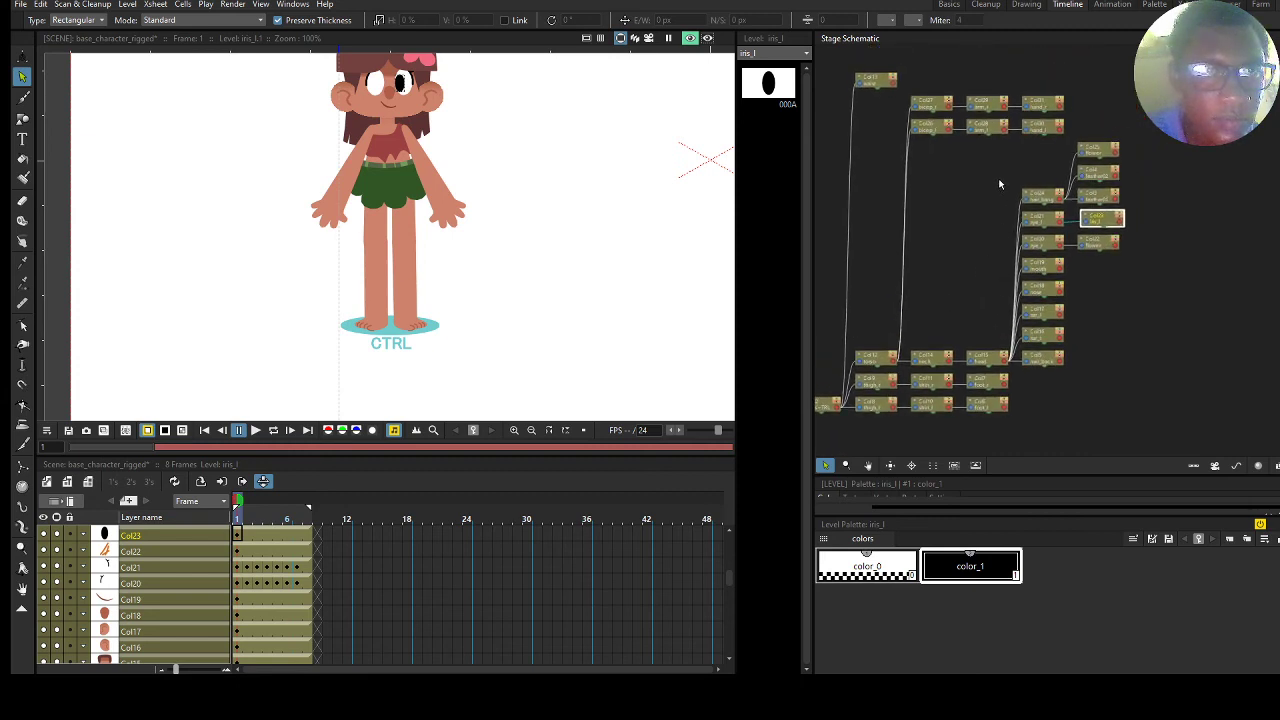
drag(999, 184, 999, 191)
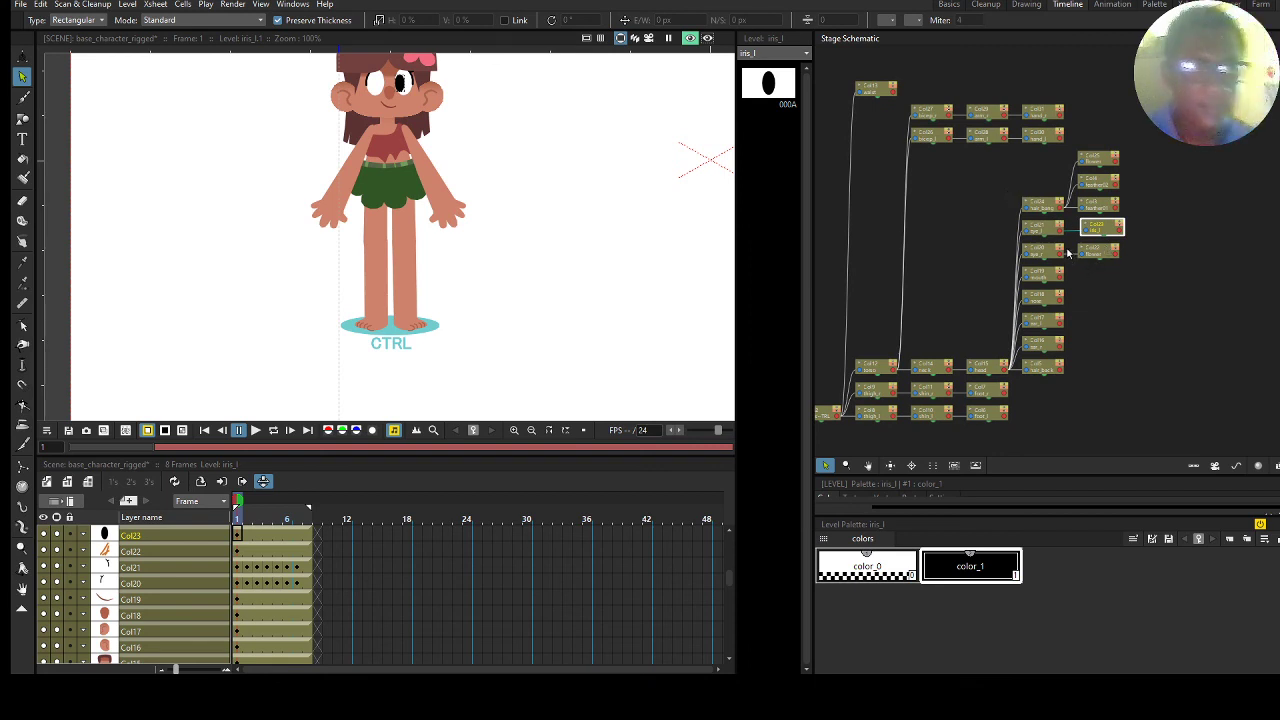
click(1045, 232)
drag(1045, 232, 1148, 272)
click(1048, 257)
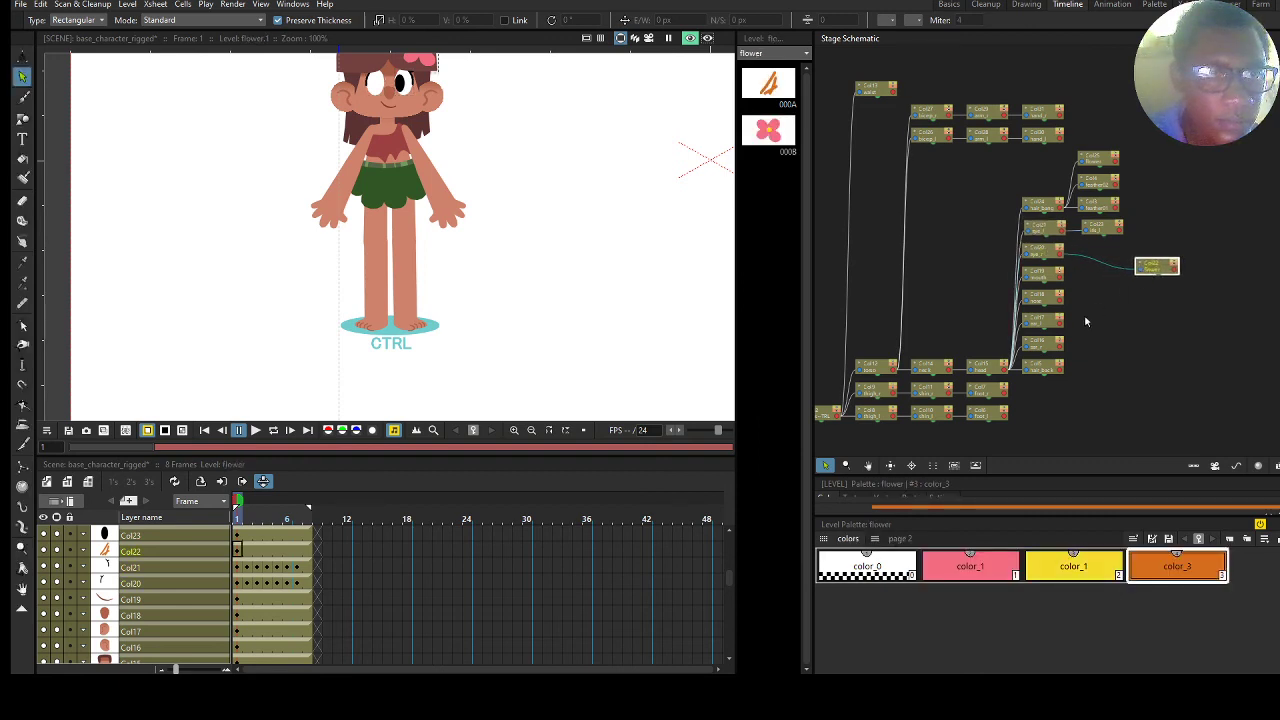
Check the ear_r, nose, mouth and eye_r nodes linked to the head in the stage schematic.
click(1045, 349)
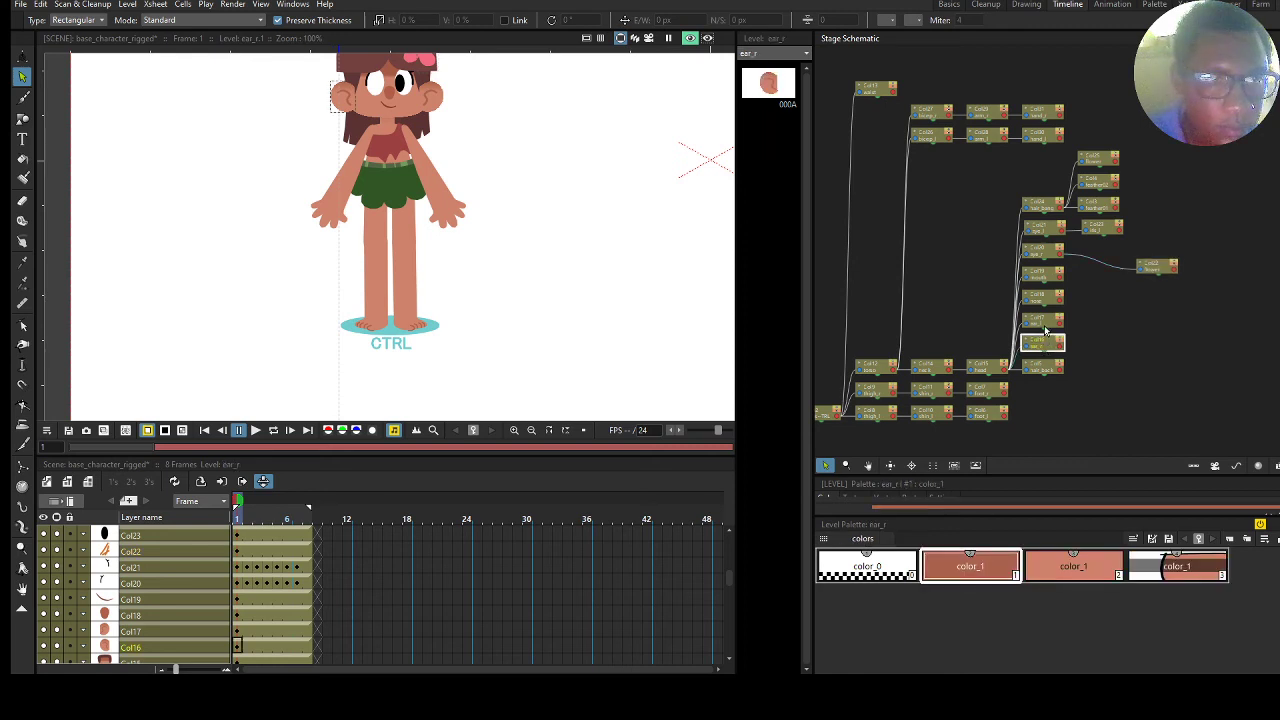
click(1046, 290)
click(1045, 273)
click(1044, 252)
drag(873, 322, 984, 232)
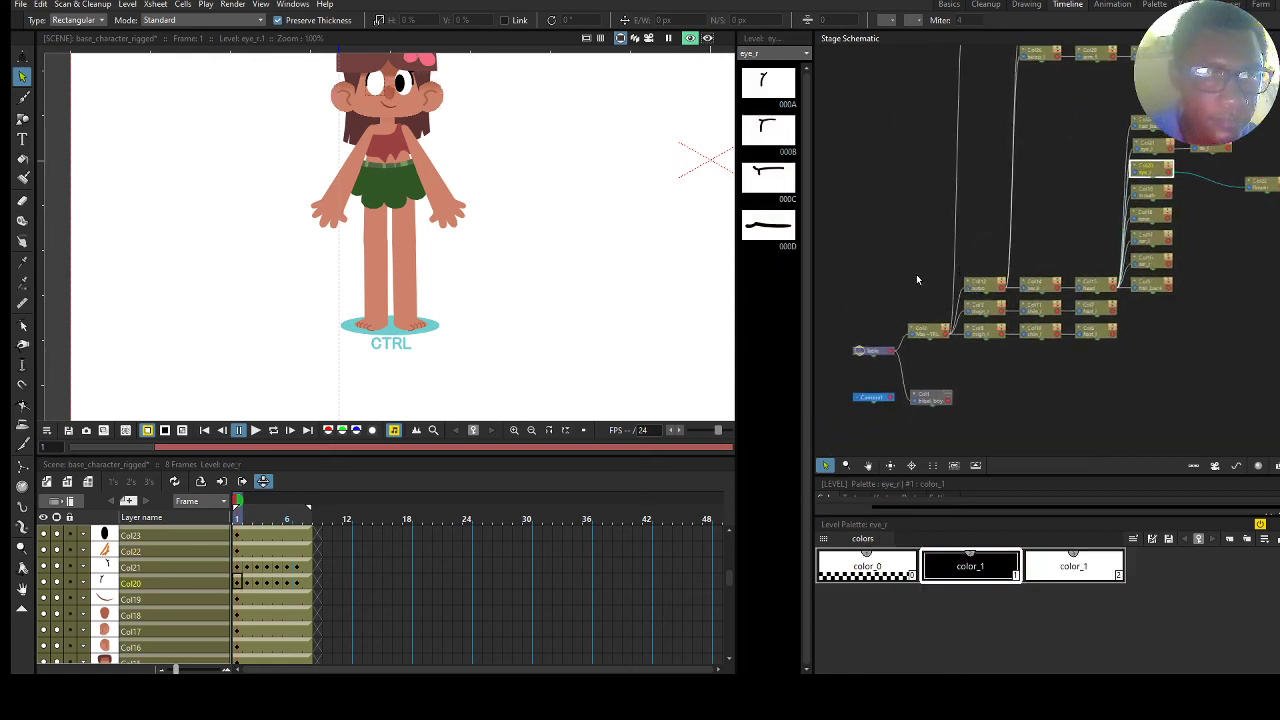
Examine the previewed character from head to feet in the viewer and turn the preview off.
drag(286, 400, 362, 277)
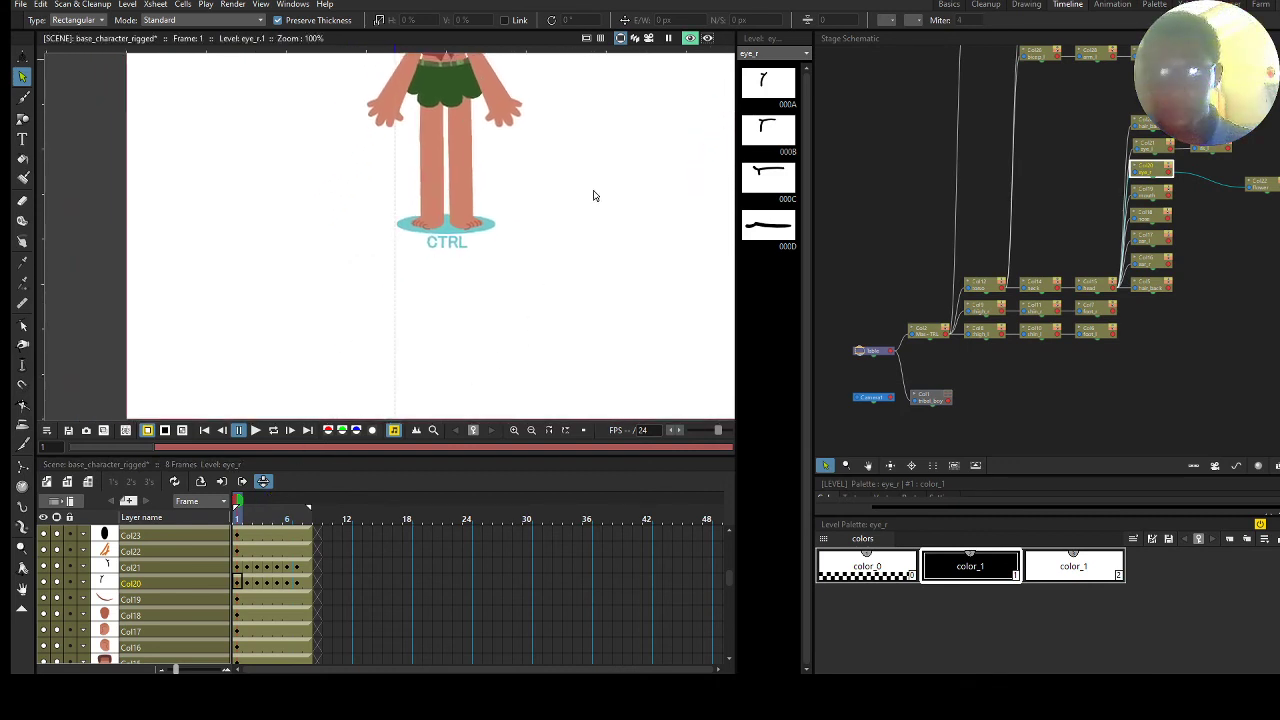
drag(535, 150, 446, 234)
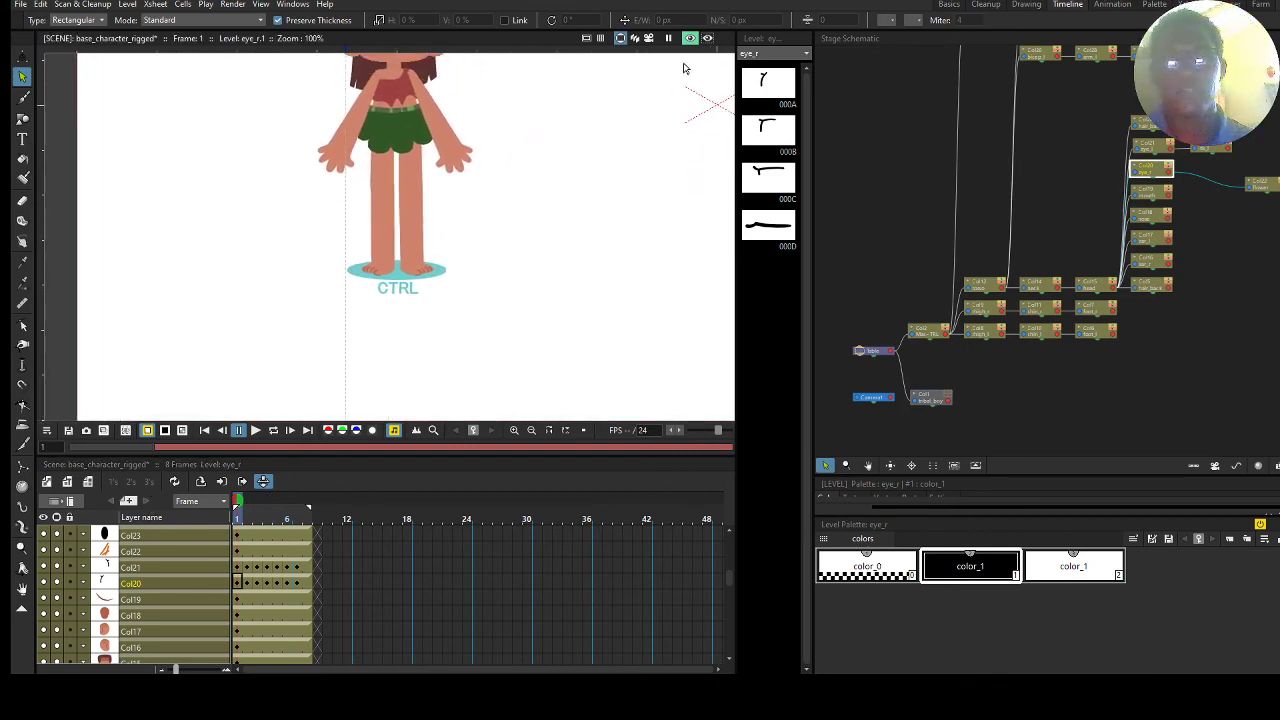
drag(512, 189, 481, 269)
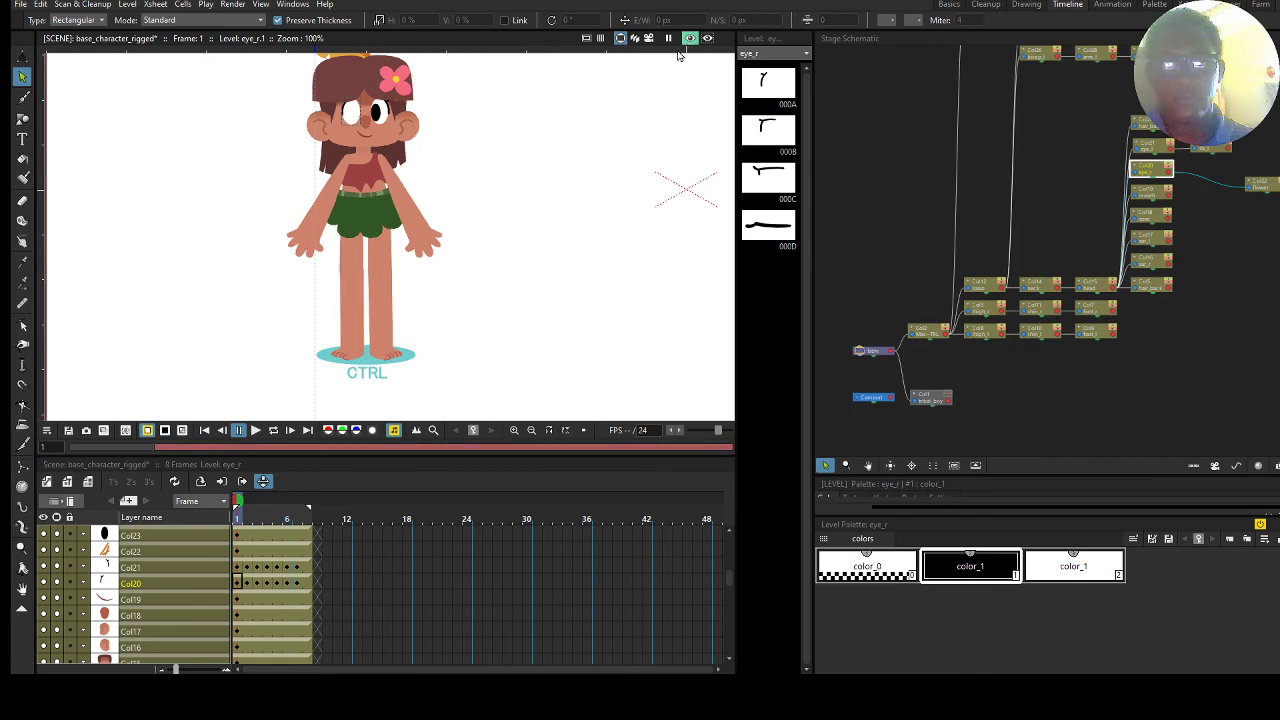
drag(416, 206, 468, 200)
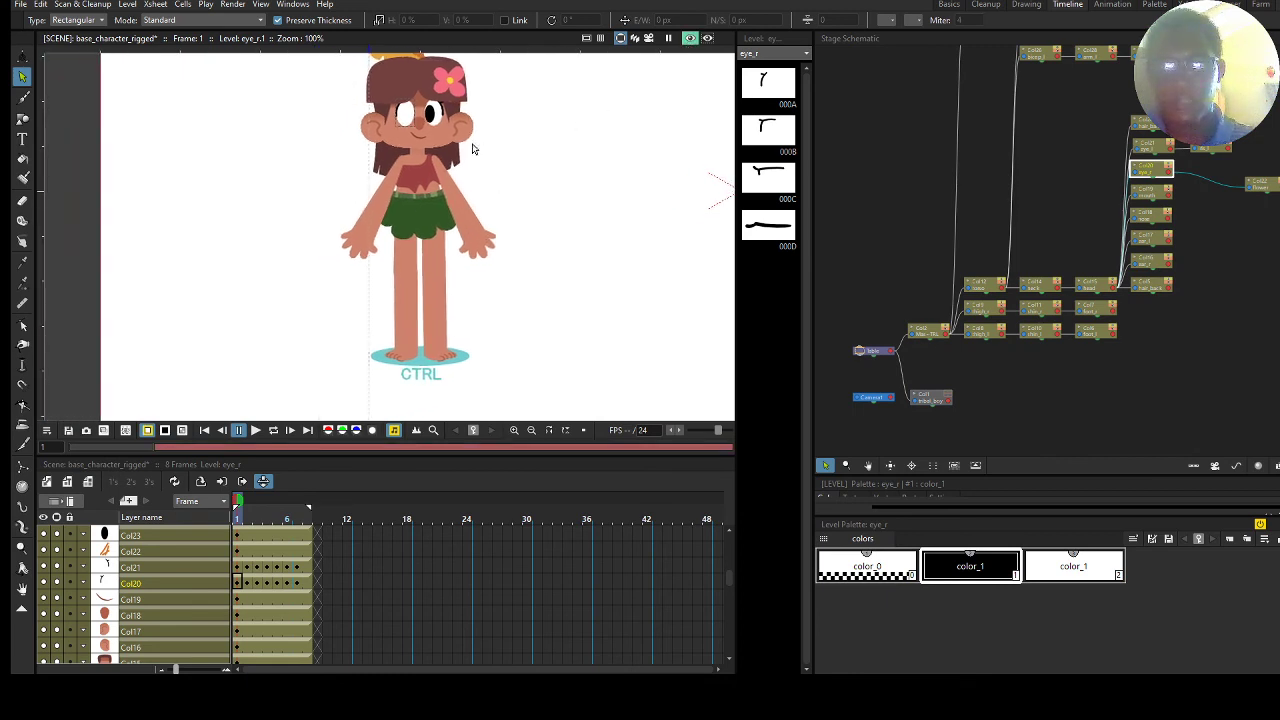
drag(474, 149, 438, 170)
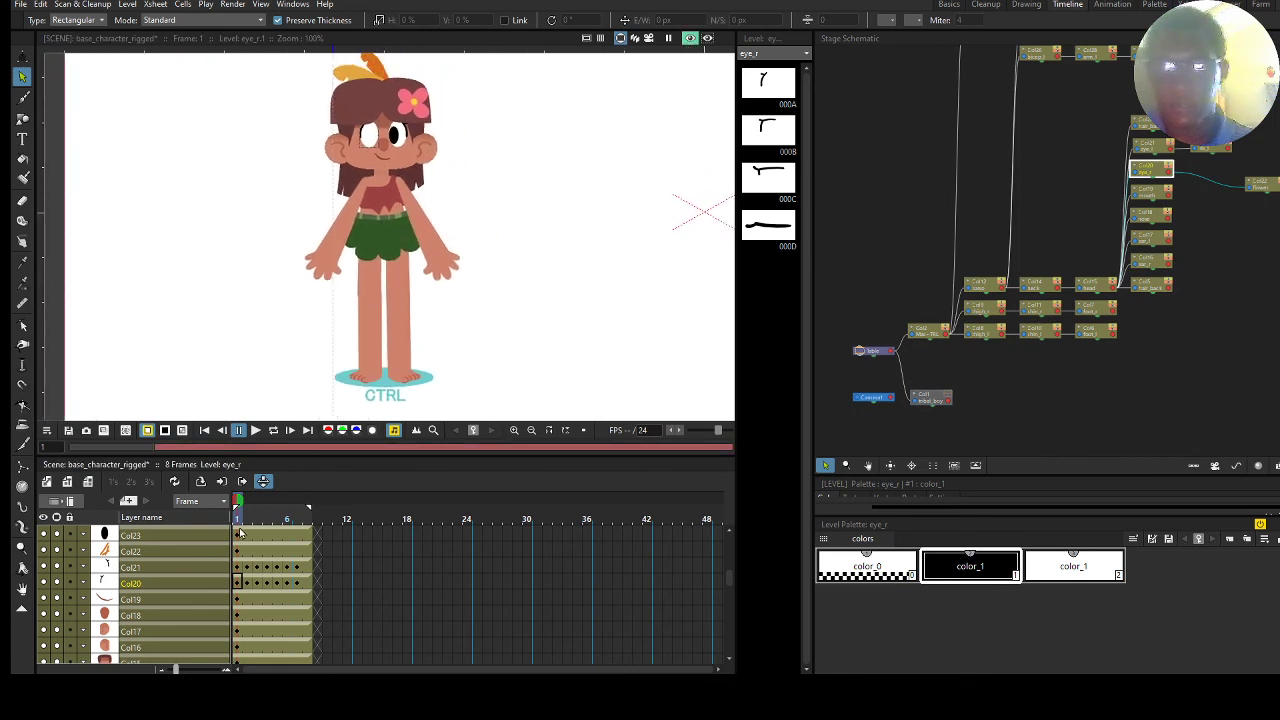
mouse_move(240, 534)
mouse_down()
mouse_move(287, 520)
mouse_move(226, 520)
mouse_up()
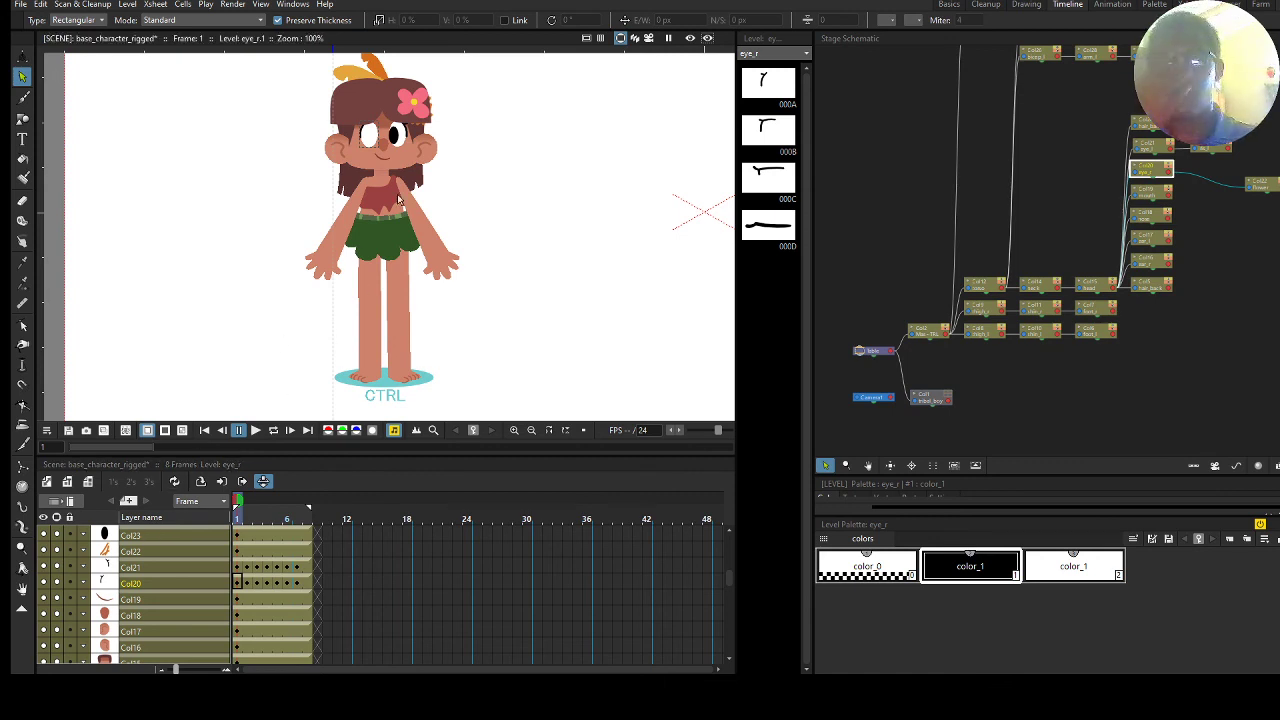
Turn off the preview visibility of the Master_CTRL level in Col2.
scroll(143, 560, down, 2)
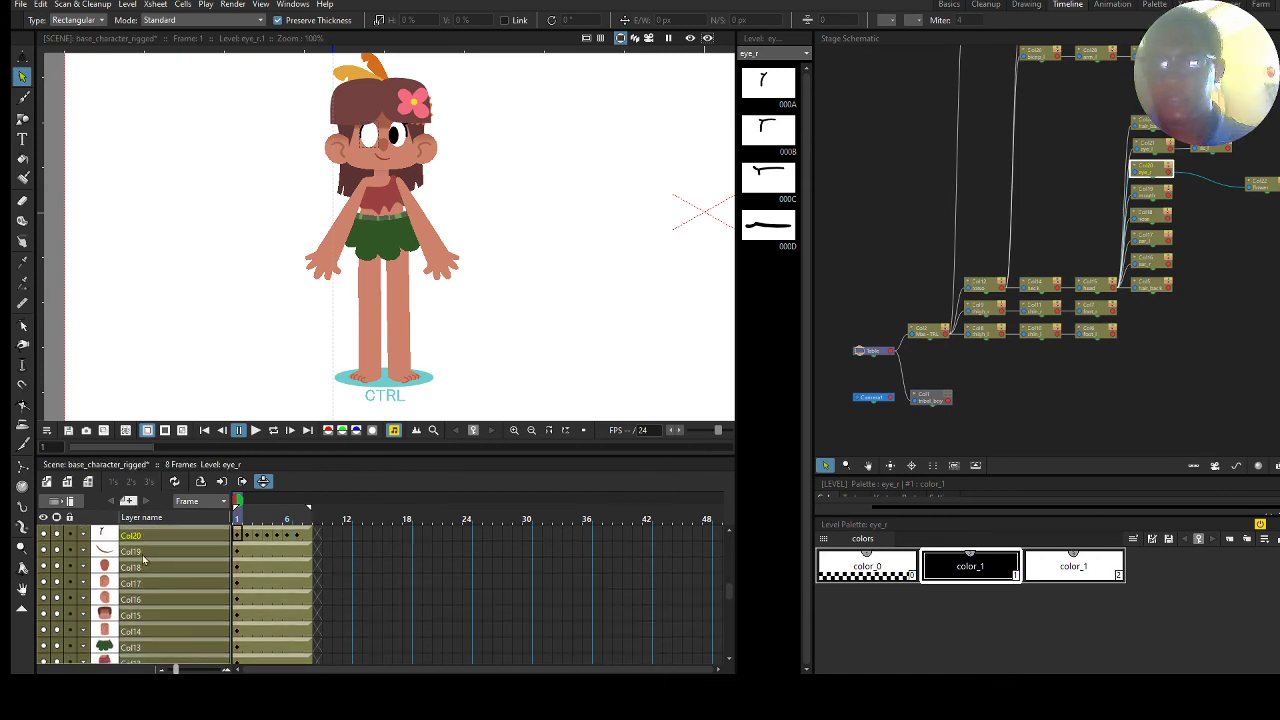
scroll(143, 560, down, 3)
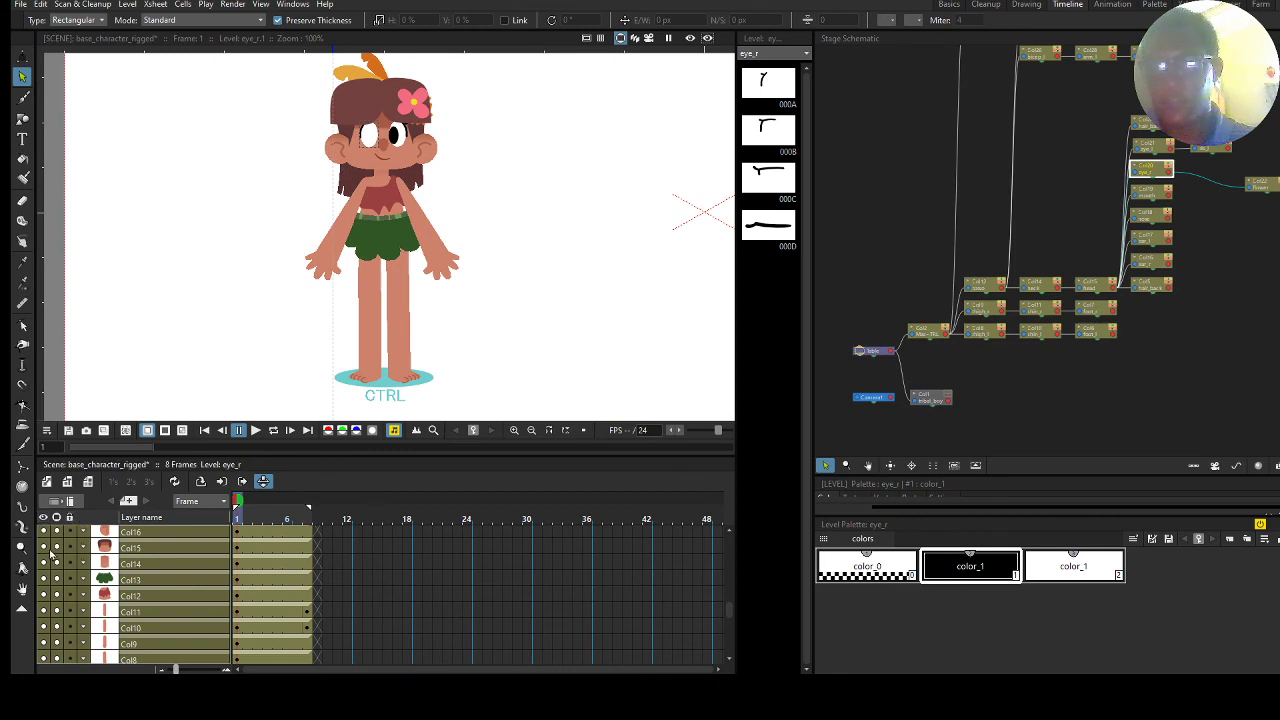
scroll(57, 549, down, 1)
scroll(57, 549, down, 3)
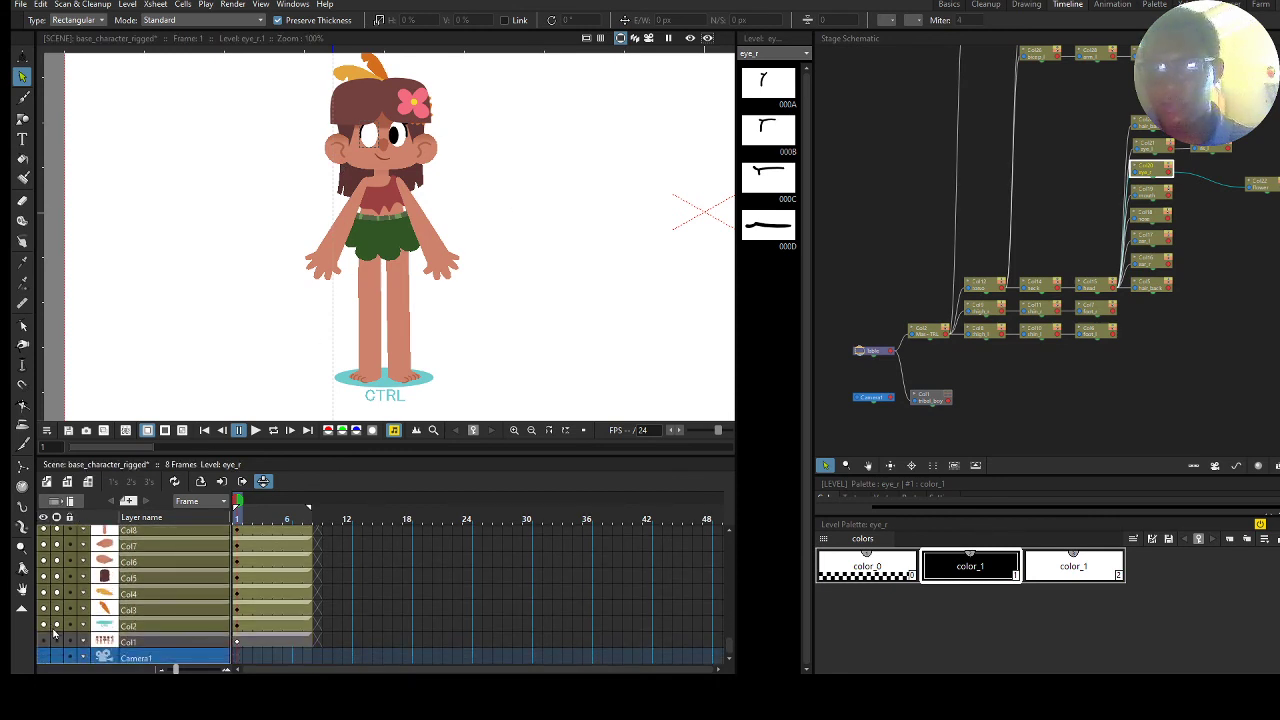
click(45, 625)
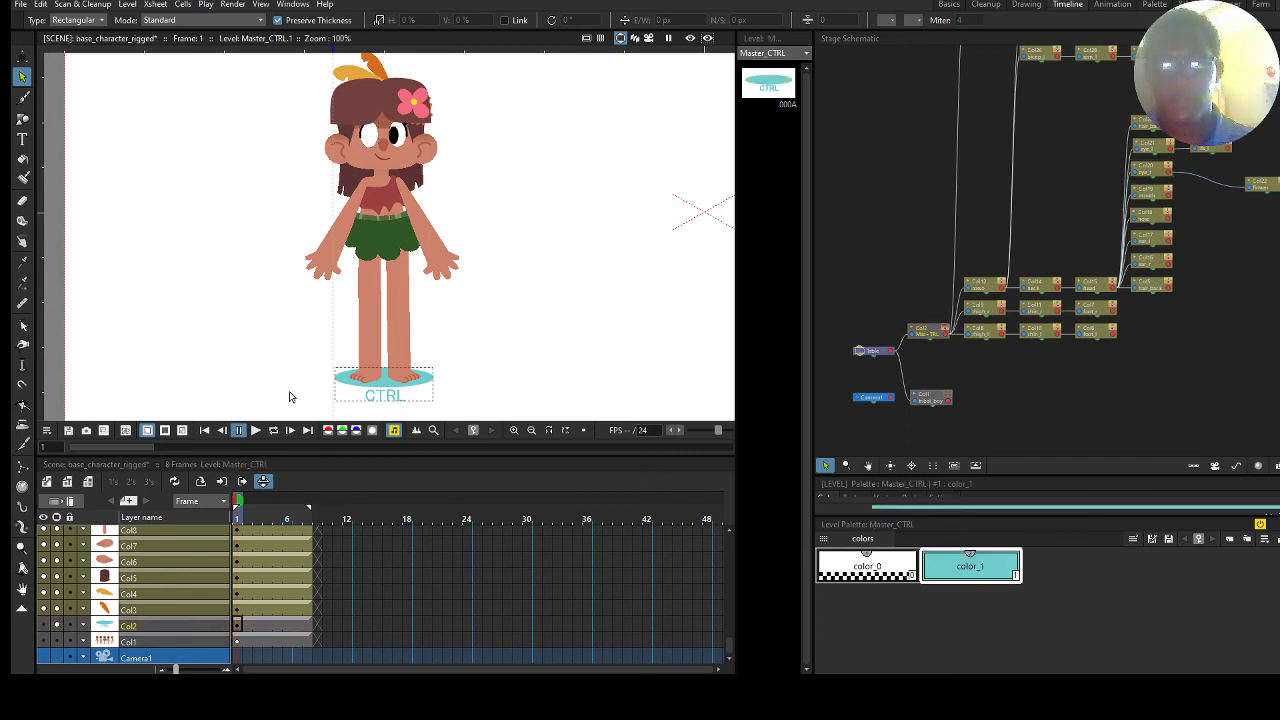
View the face up close at 200% zoom and scrub to frame 4 to check the eye animation.
drag(447, 139, 469, 195)
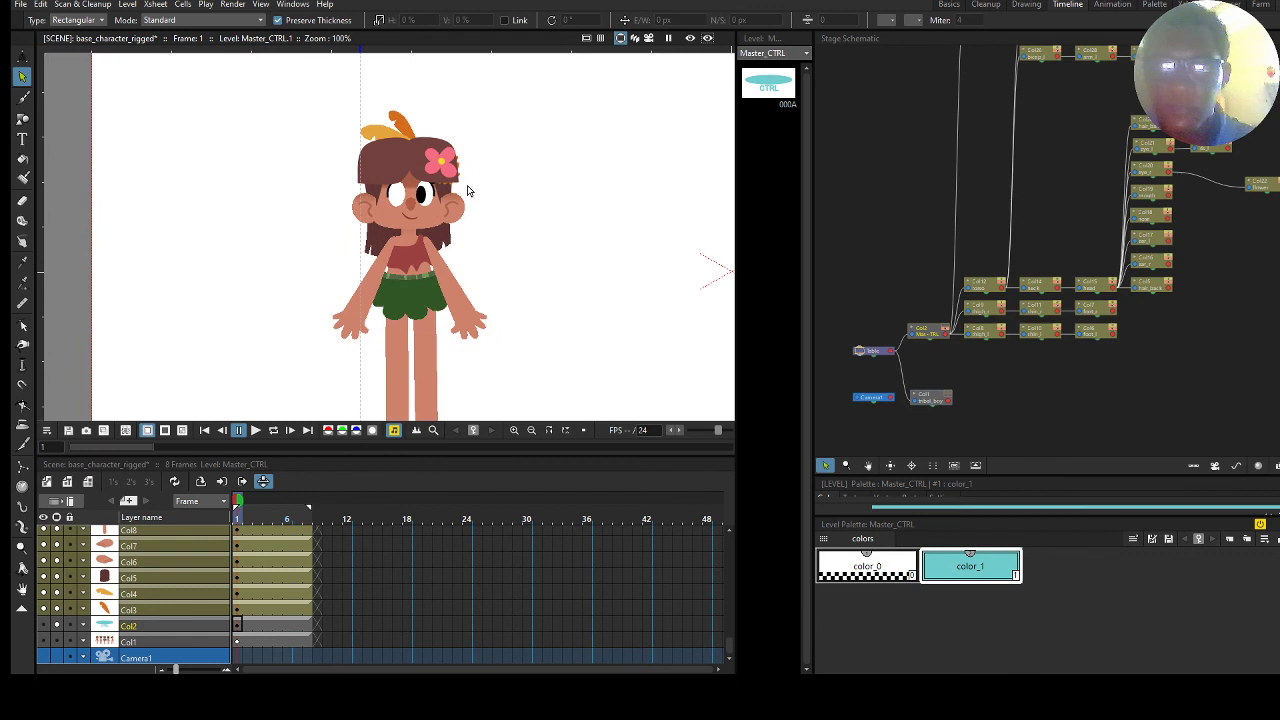
scroll(466, 190, up, 3)
scroll(466, 190, down, 1)
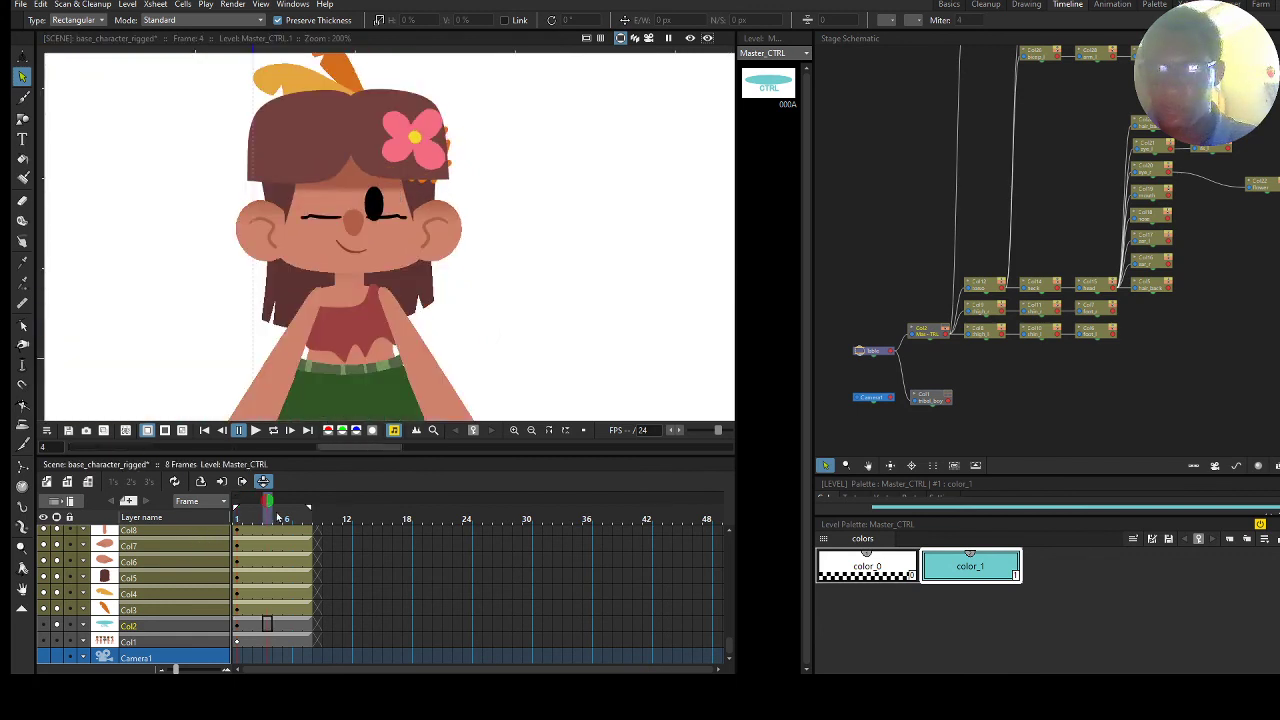
Return to frame 1 and inspect the first drawing of the flower level in Col22.
scroll(155, 560, up, 5)
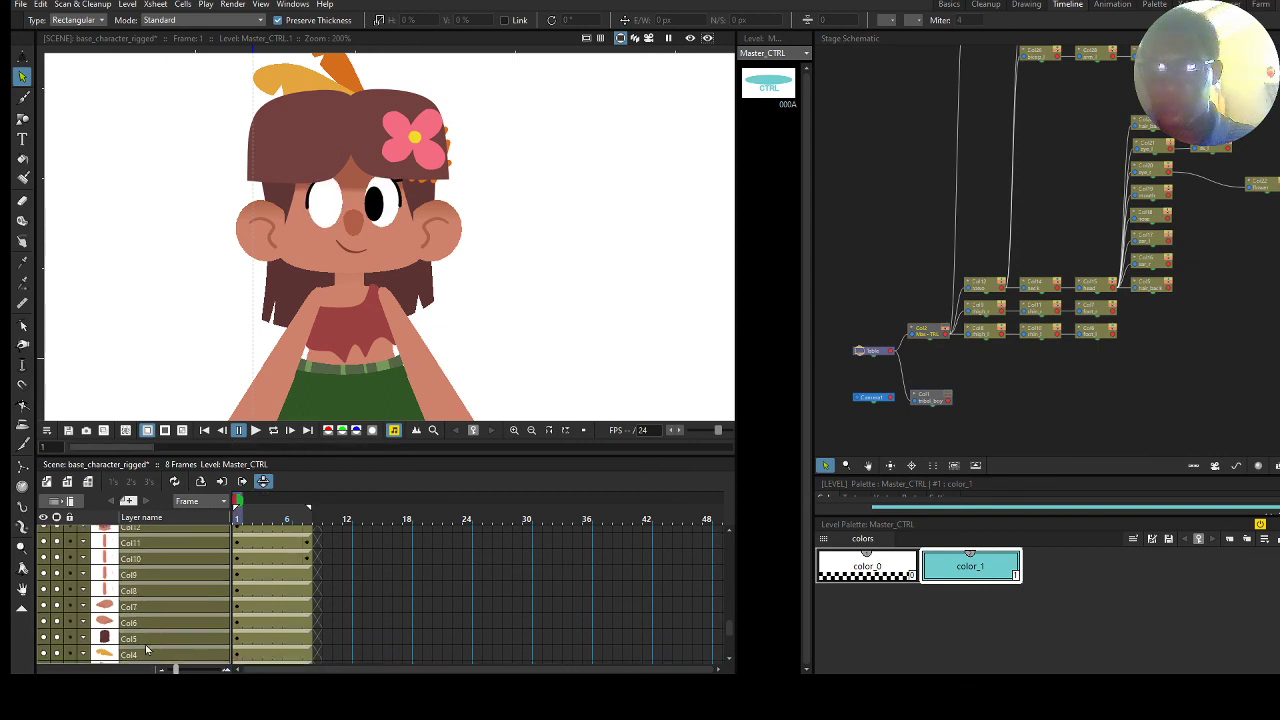
scroll(163, 590, up, 3)
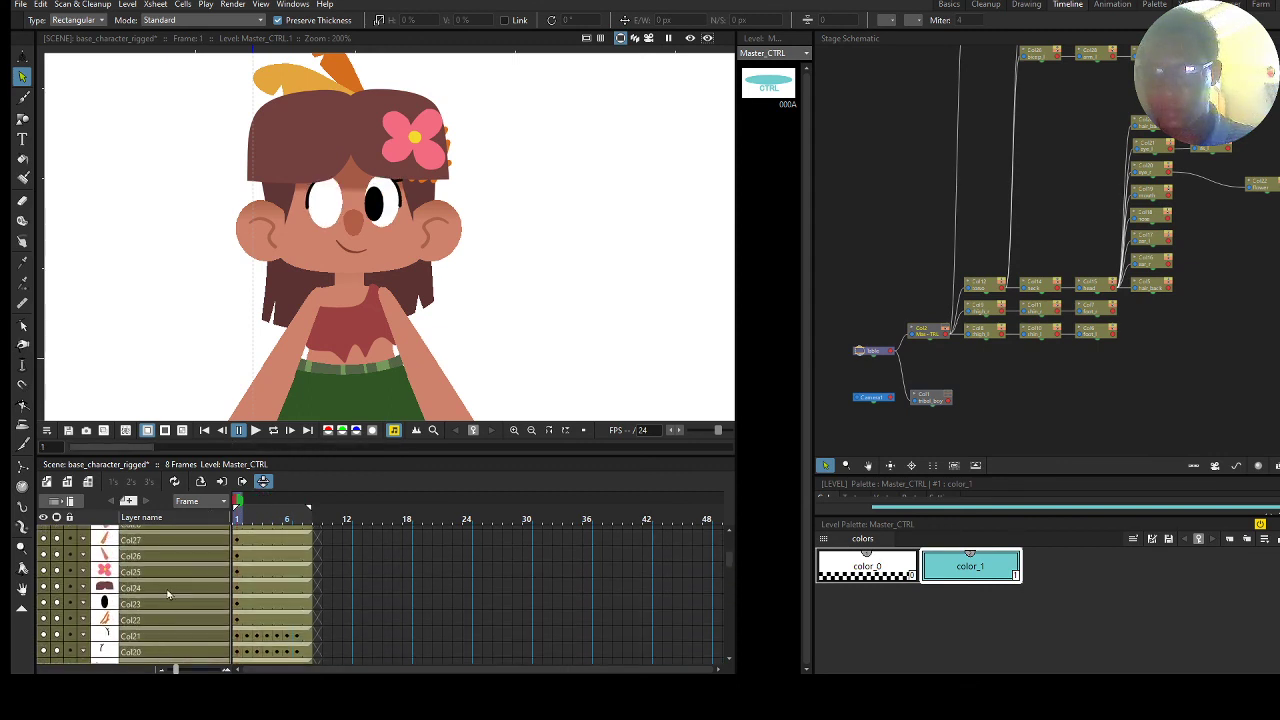
scroll(165, 600, down, 3)
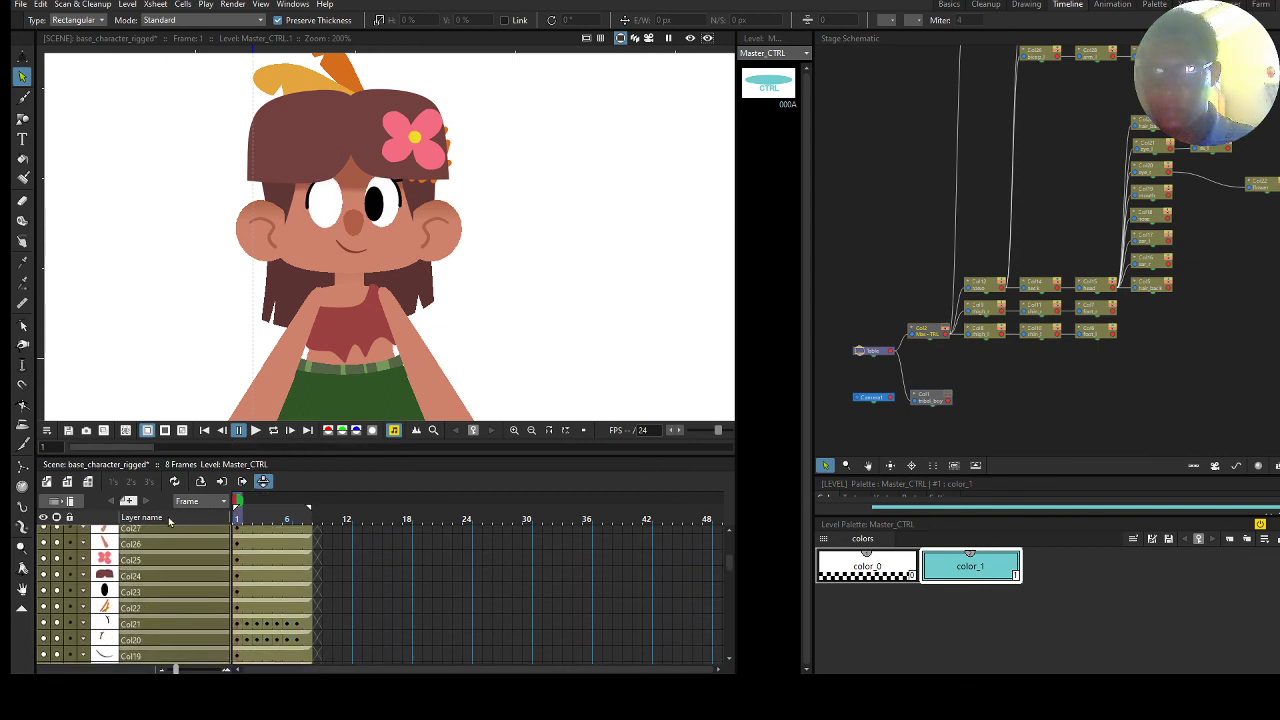
click(220, 596)
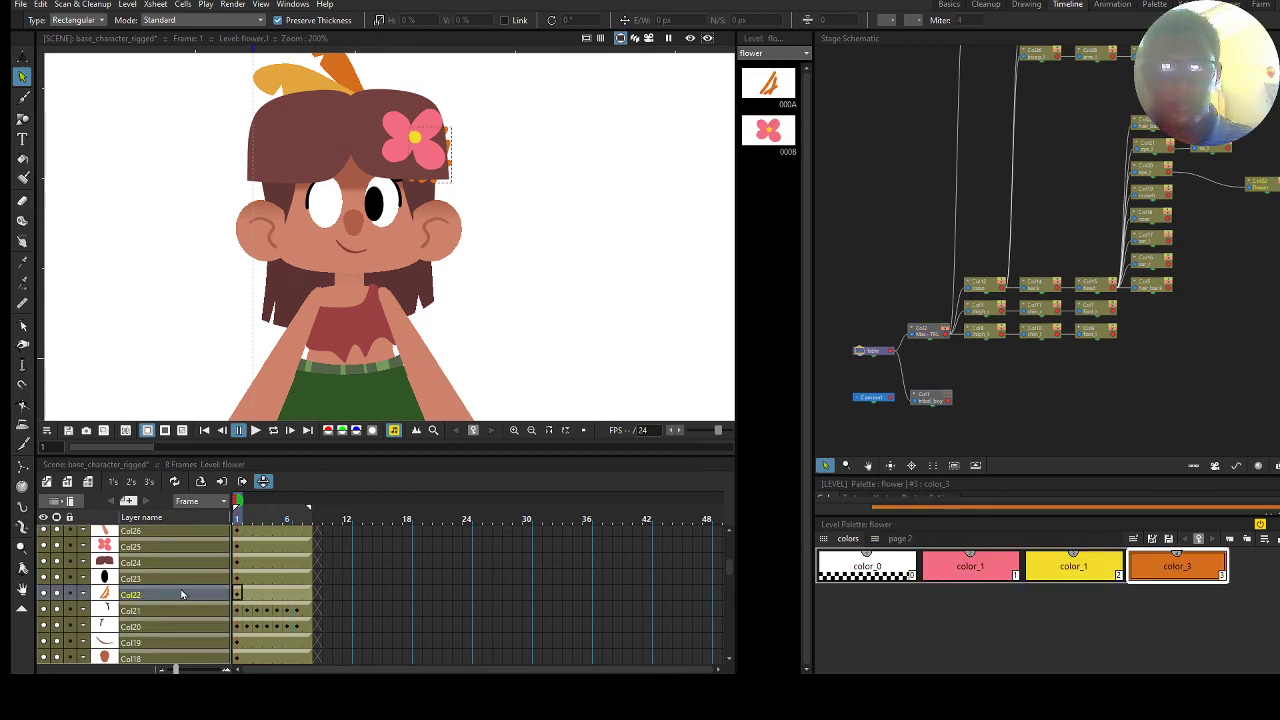
click(239, 594)
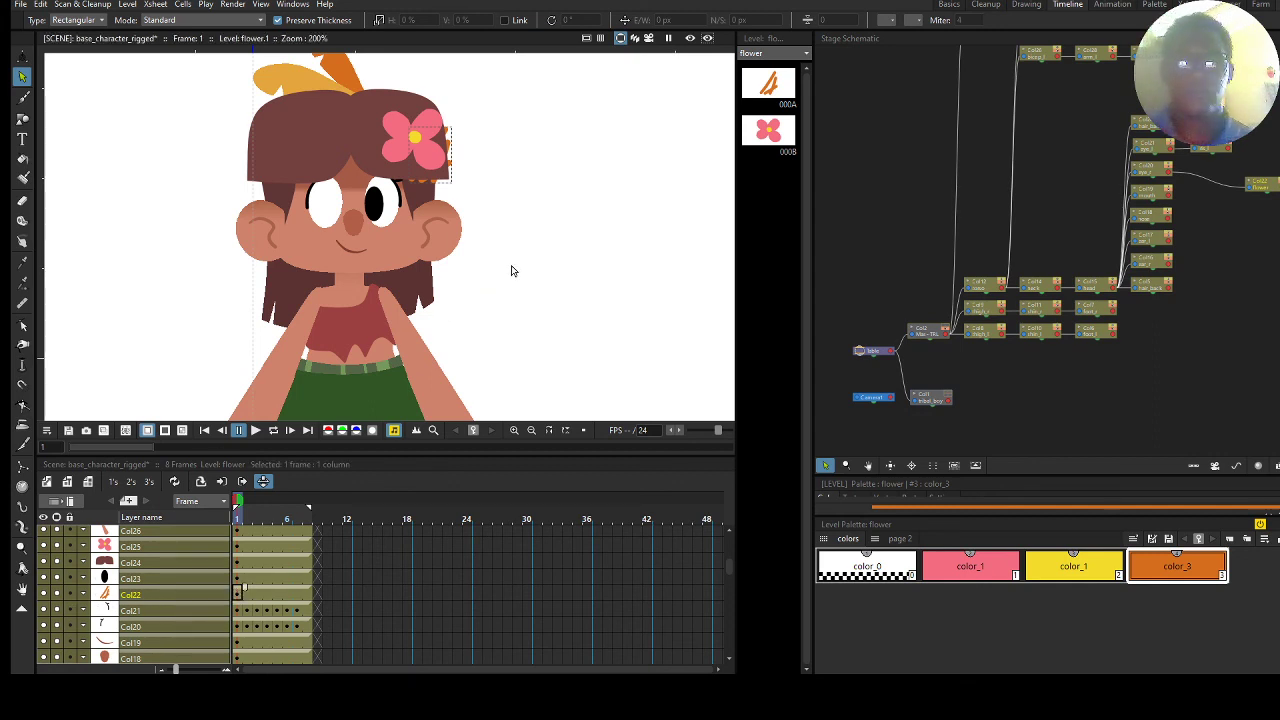
Select the waist node in the stage schematic and view the whole character at 100% zoom.
scroll(1014, 172, up, 3)
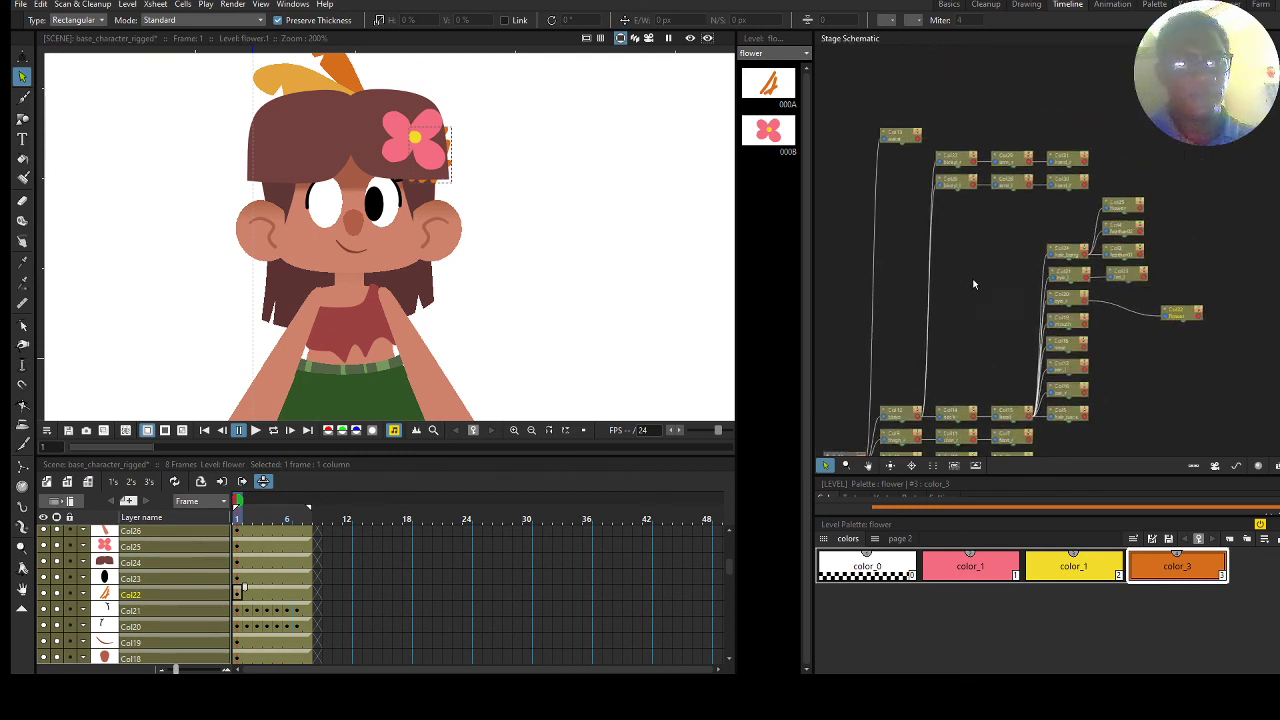
click(978, 117)
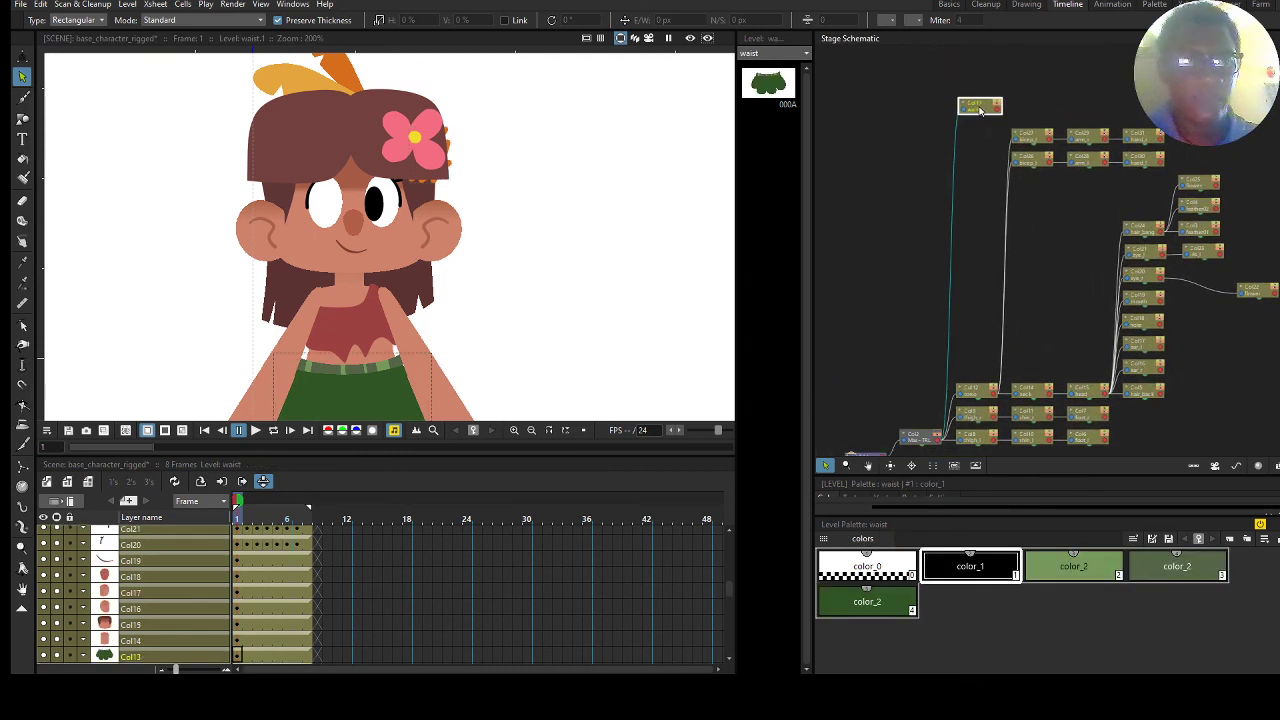
scroll(440, 230, down, 2)
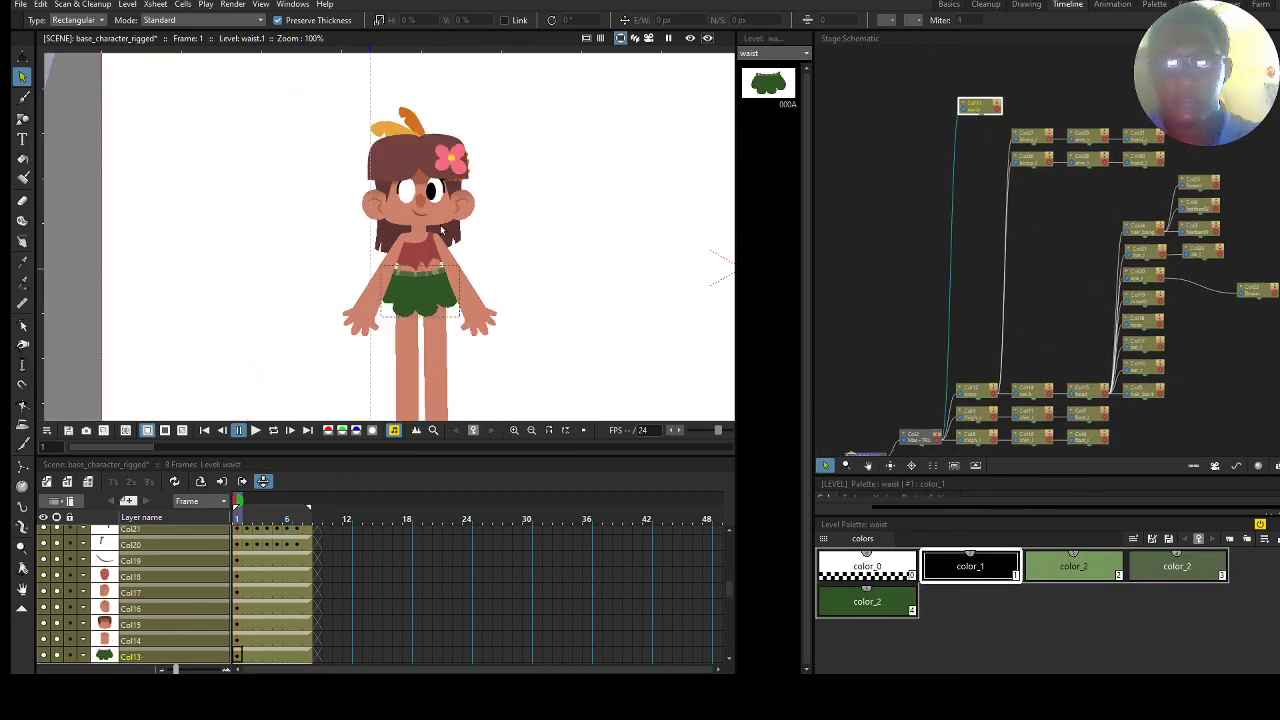
drag(418, 264, 407, 180)
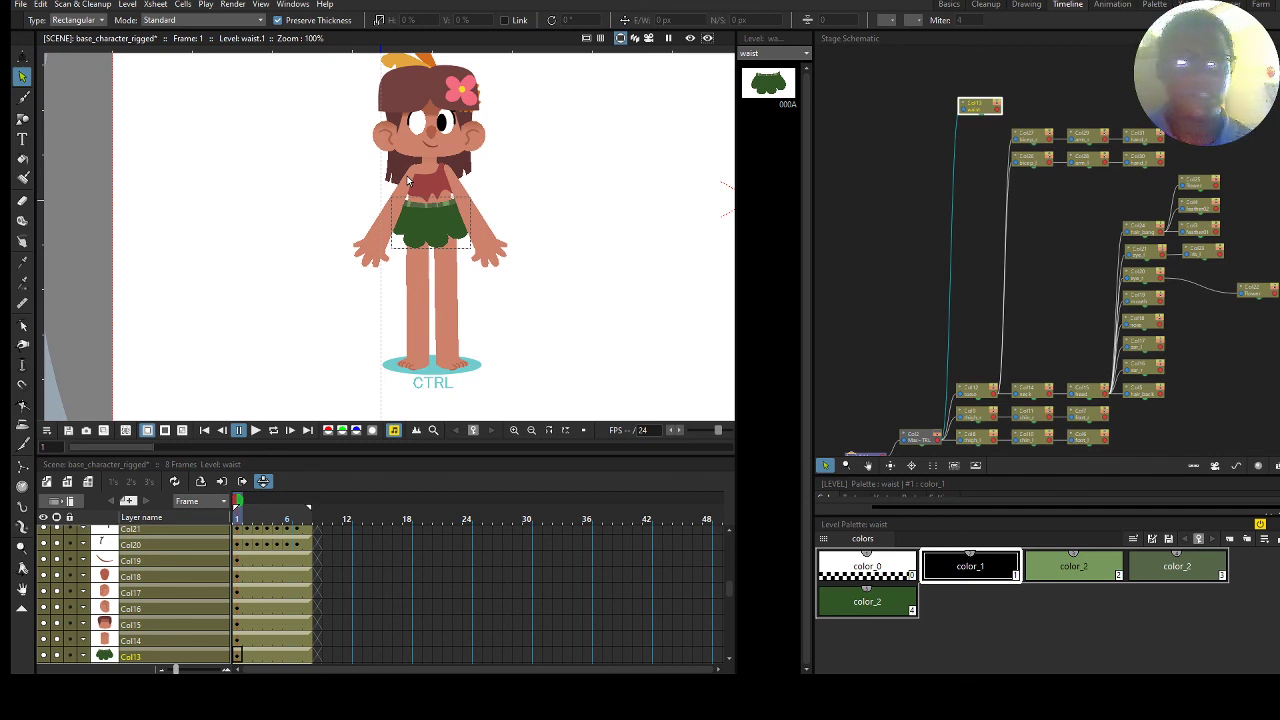
drag(1090, 198, 1049, 156)
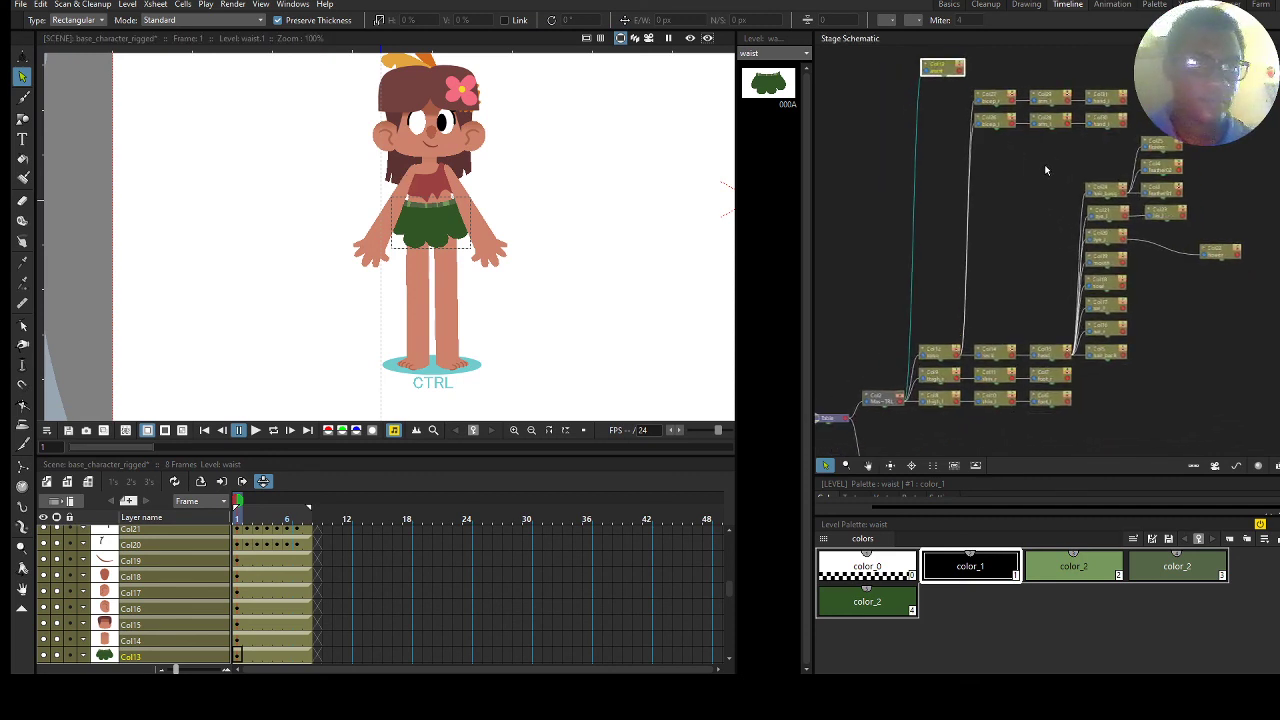
Activate the Skeleton tool and set its mode to Animate to pose the character.
click(22, 466)
drag(620, 187, 383, 187)
drag(489, 197, 612, 206)
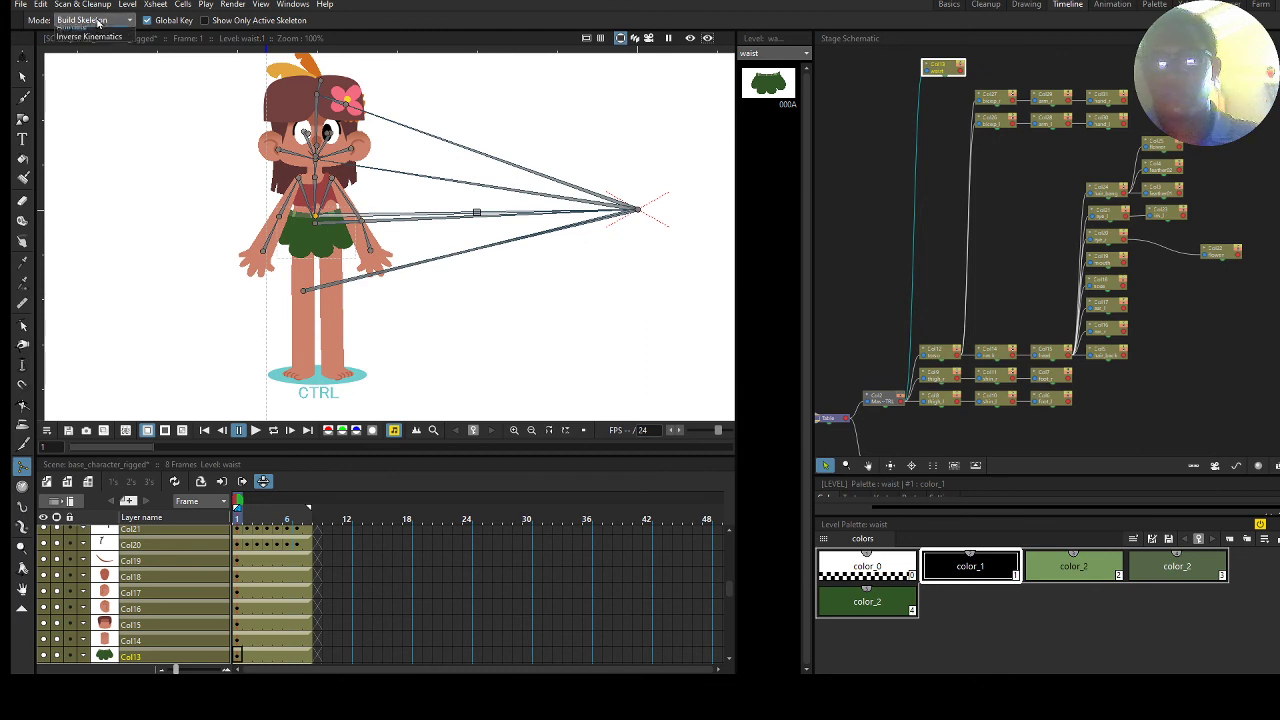
click(98, 21)
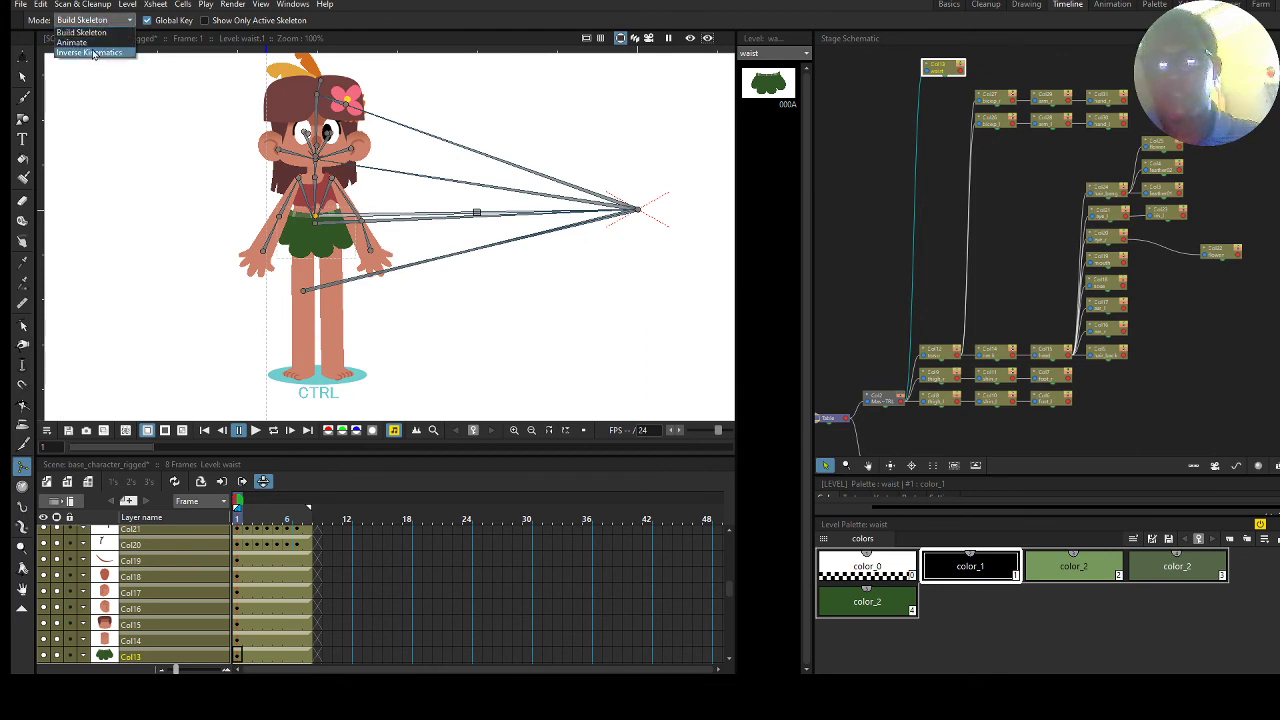
click(72, 42)
drag(316, 200, 396, 208)
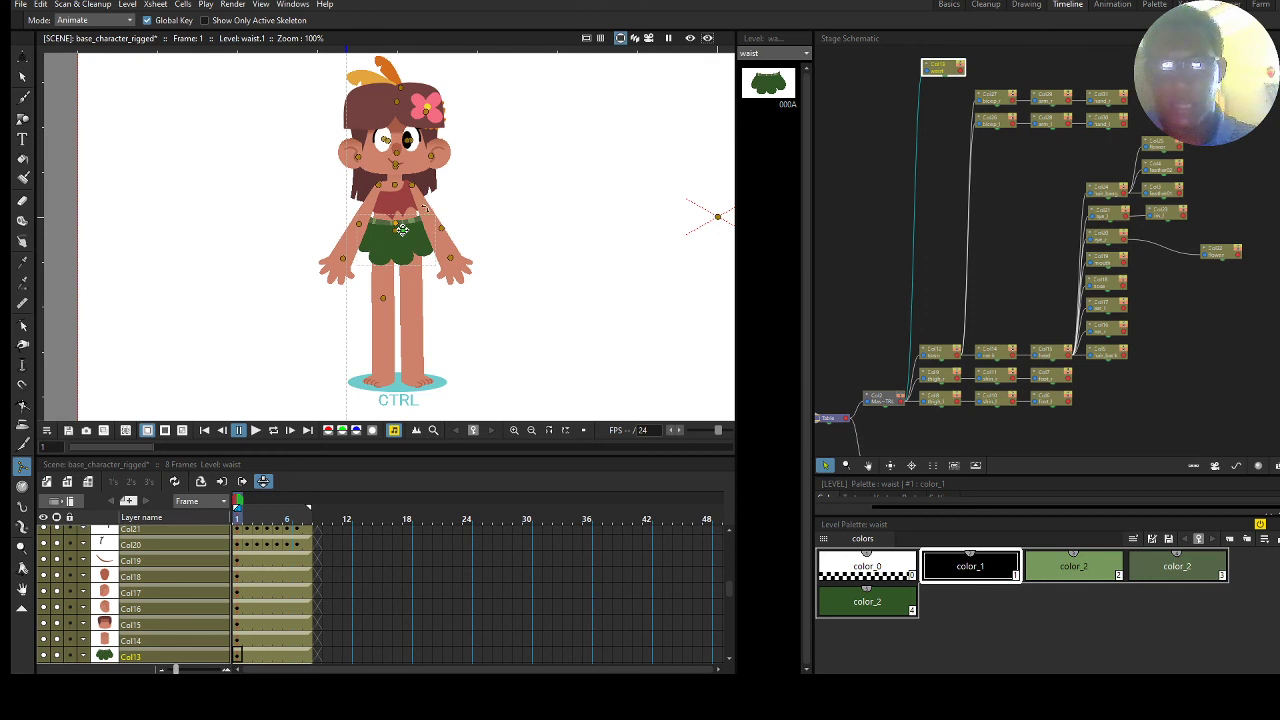
Test the arm rig at frame 1 by swinging the left arm outward and rotating the right bicep and forearm up.
drag(445, 245, 497, 215)
click(500, 212)
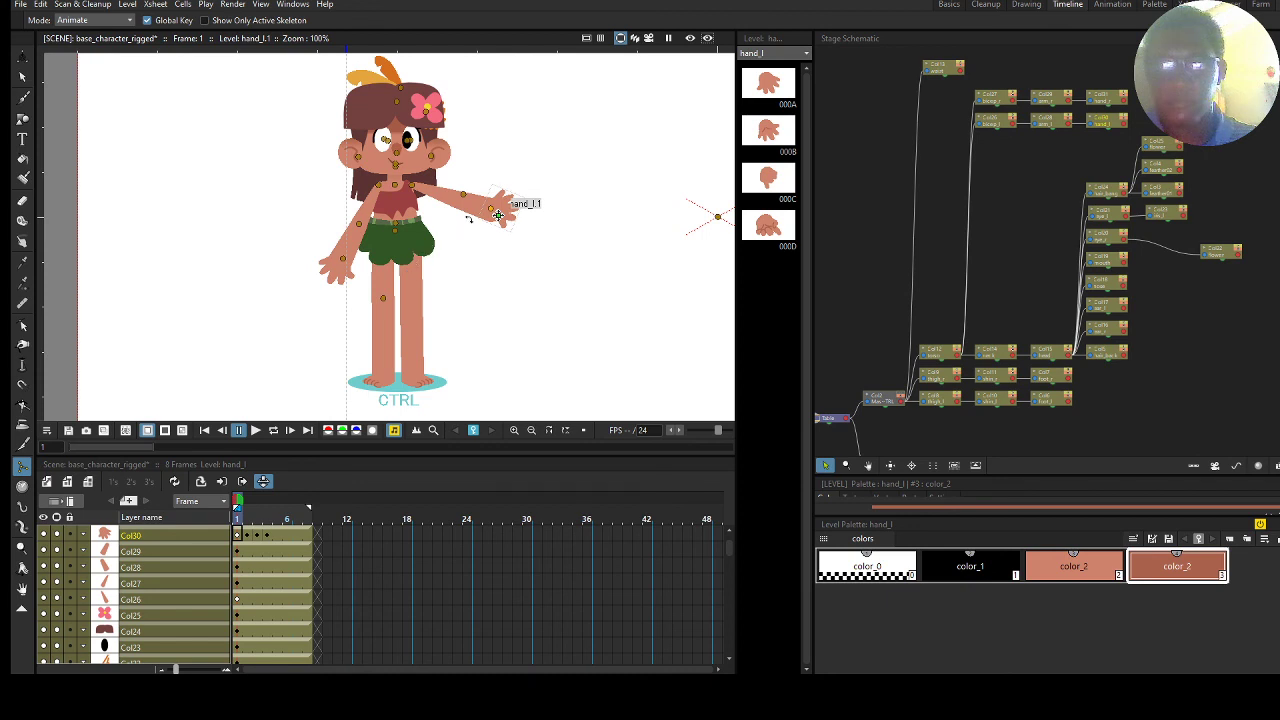
drag(346, 205, 342, 256)
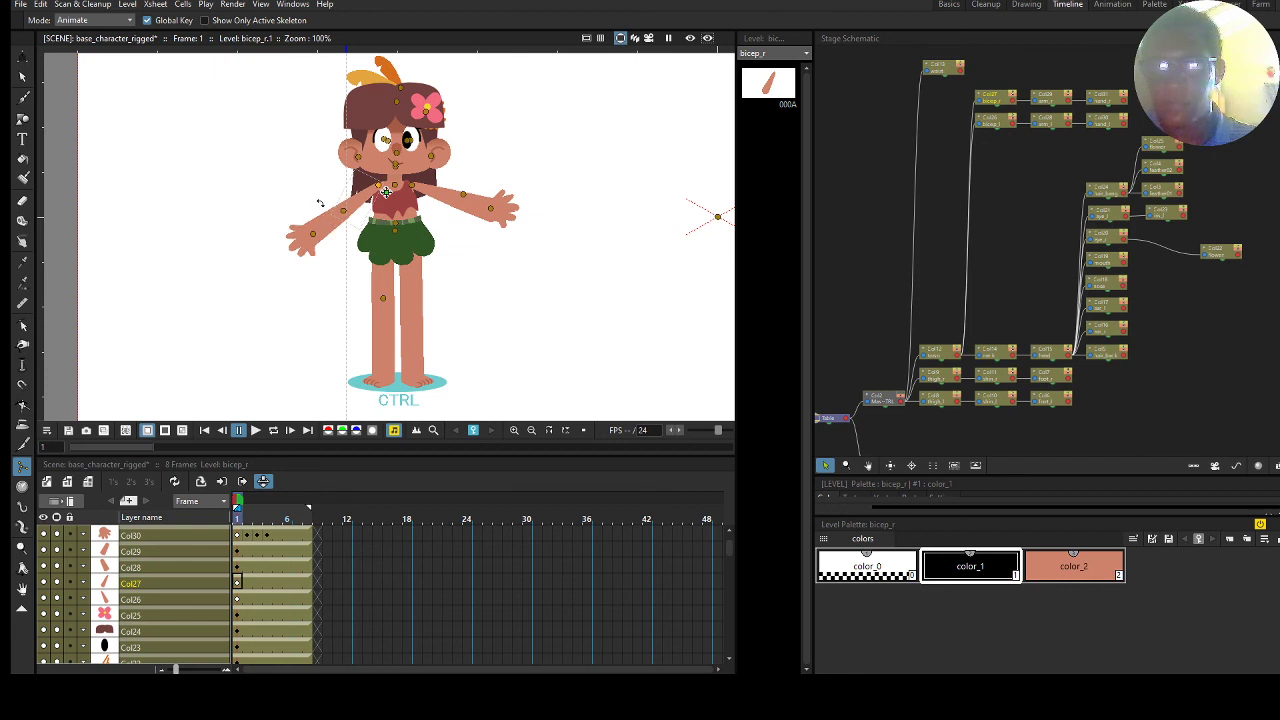
drag(314, 179, 318, 157)
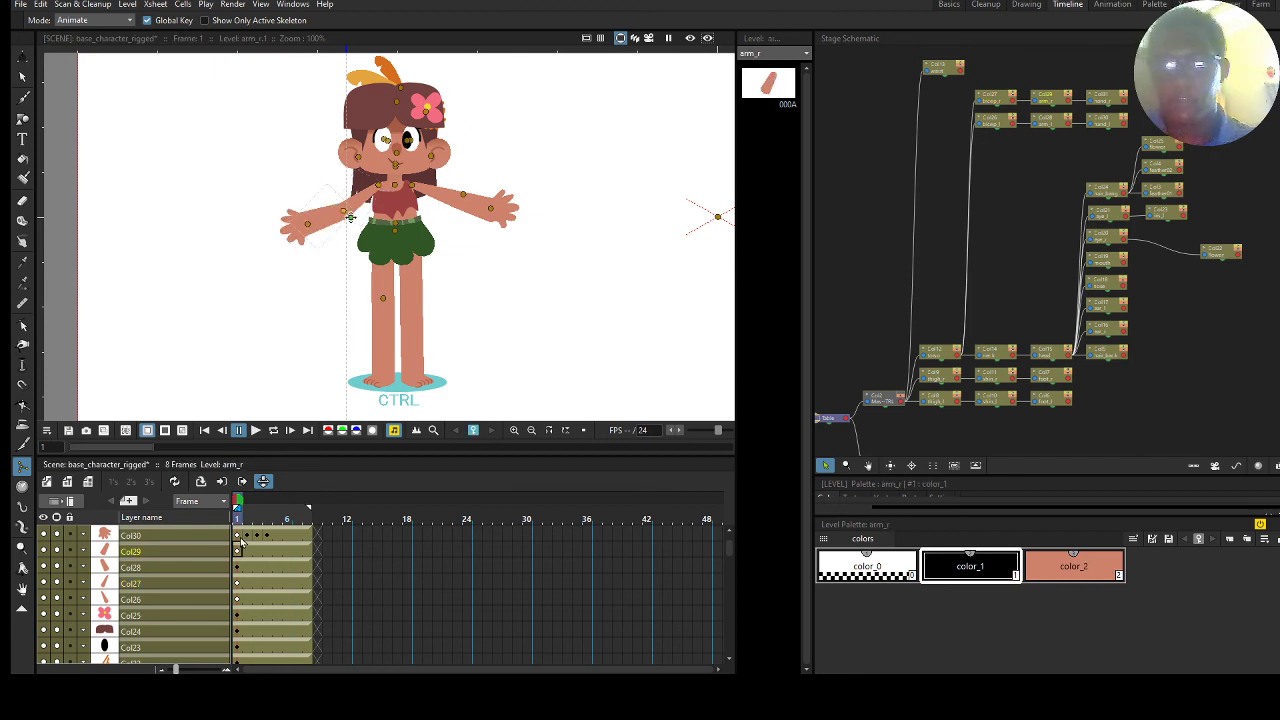
Delete the frame 1 pose keyframes on the arm and hand levels from Col30 down to Col26.
drag(238, 540, 240, 608)
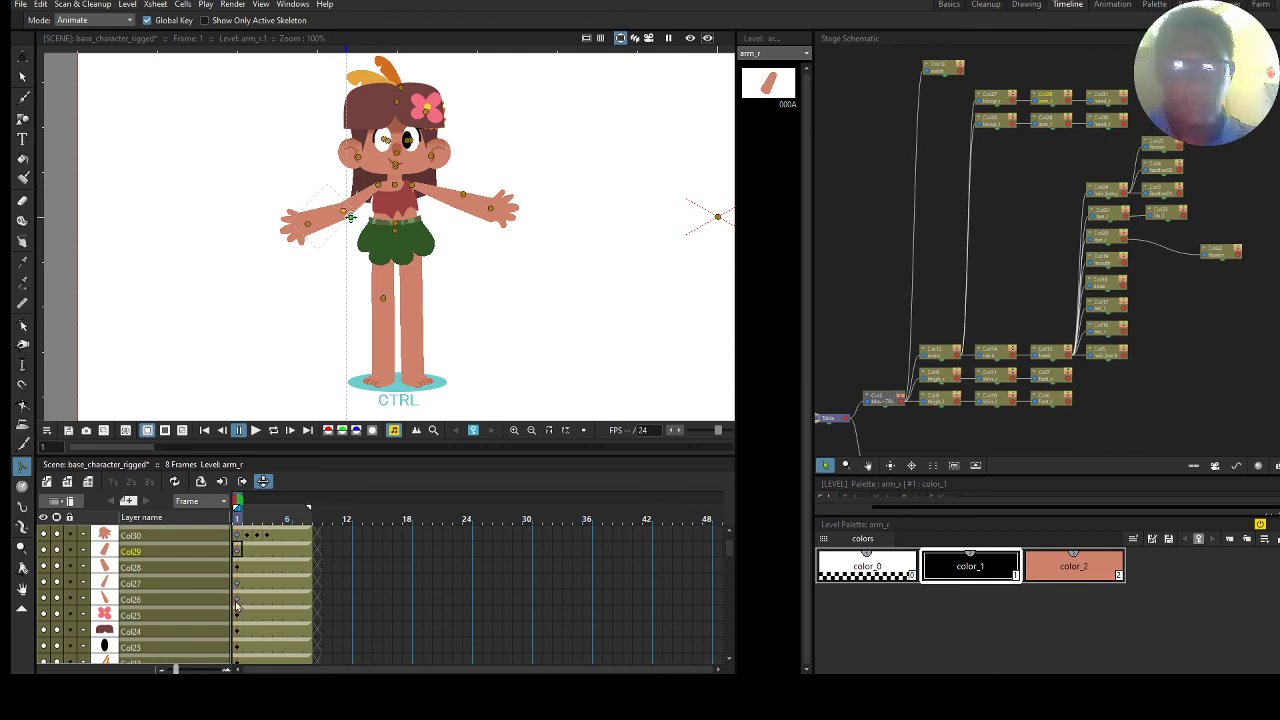
key(Delete)
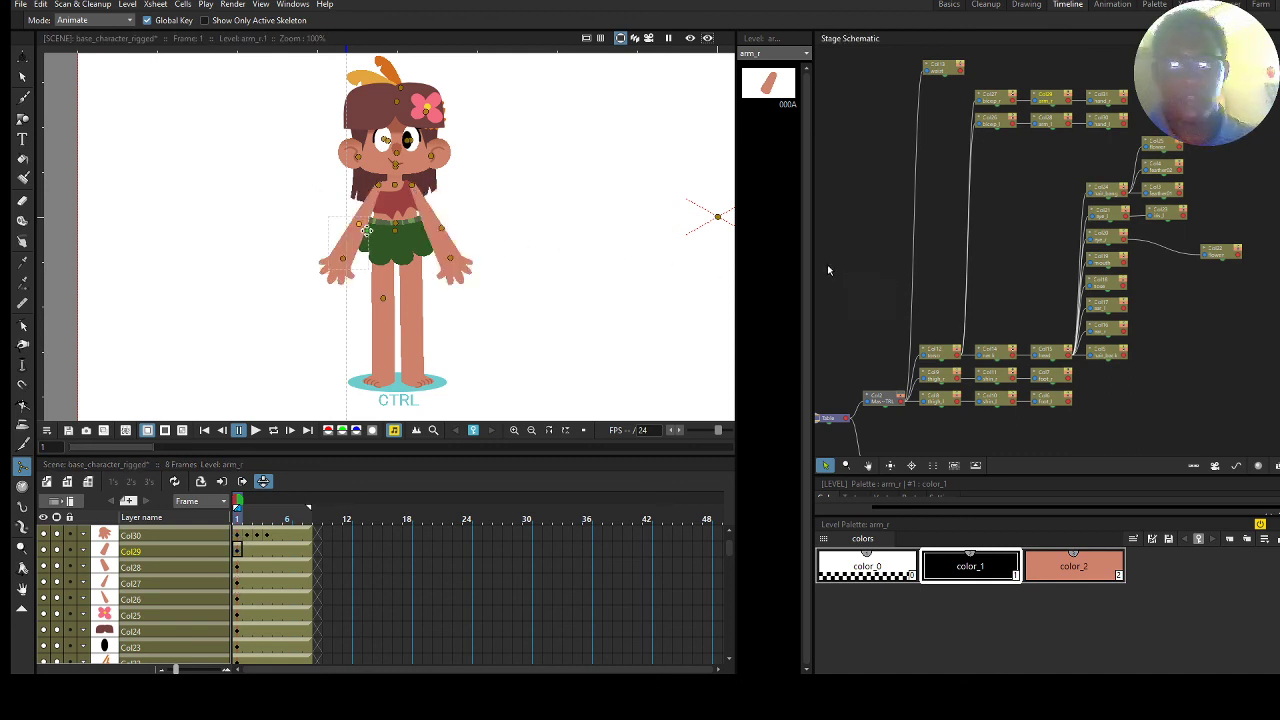